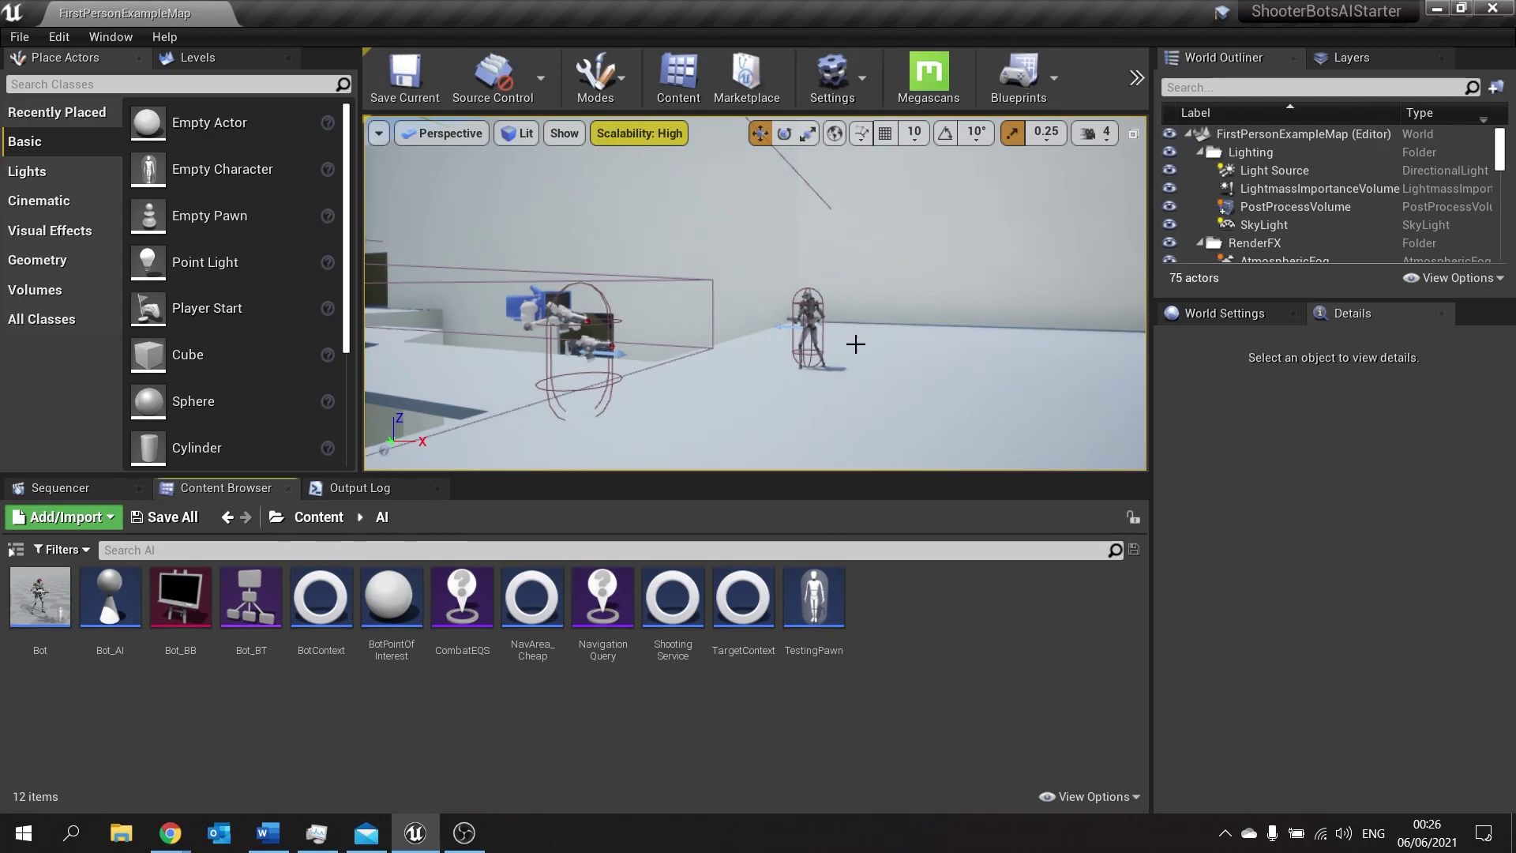
Create a new Environment Query asset named RetreatEQS in the AI folder
left_click_drag(855, 344, 855, 379)
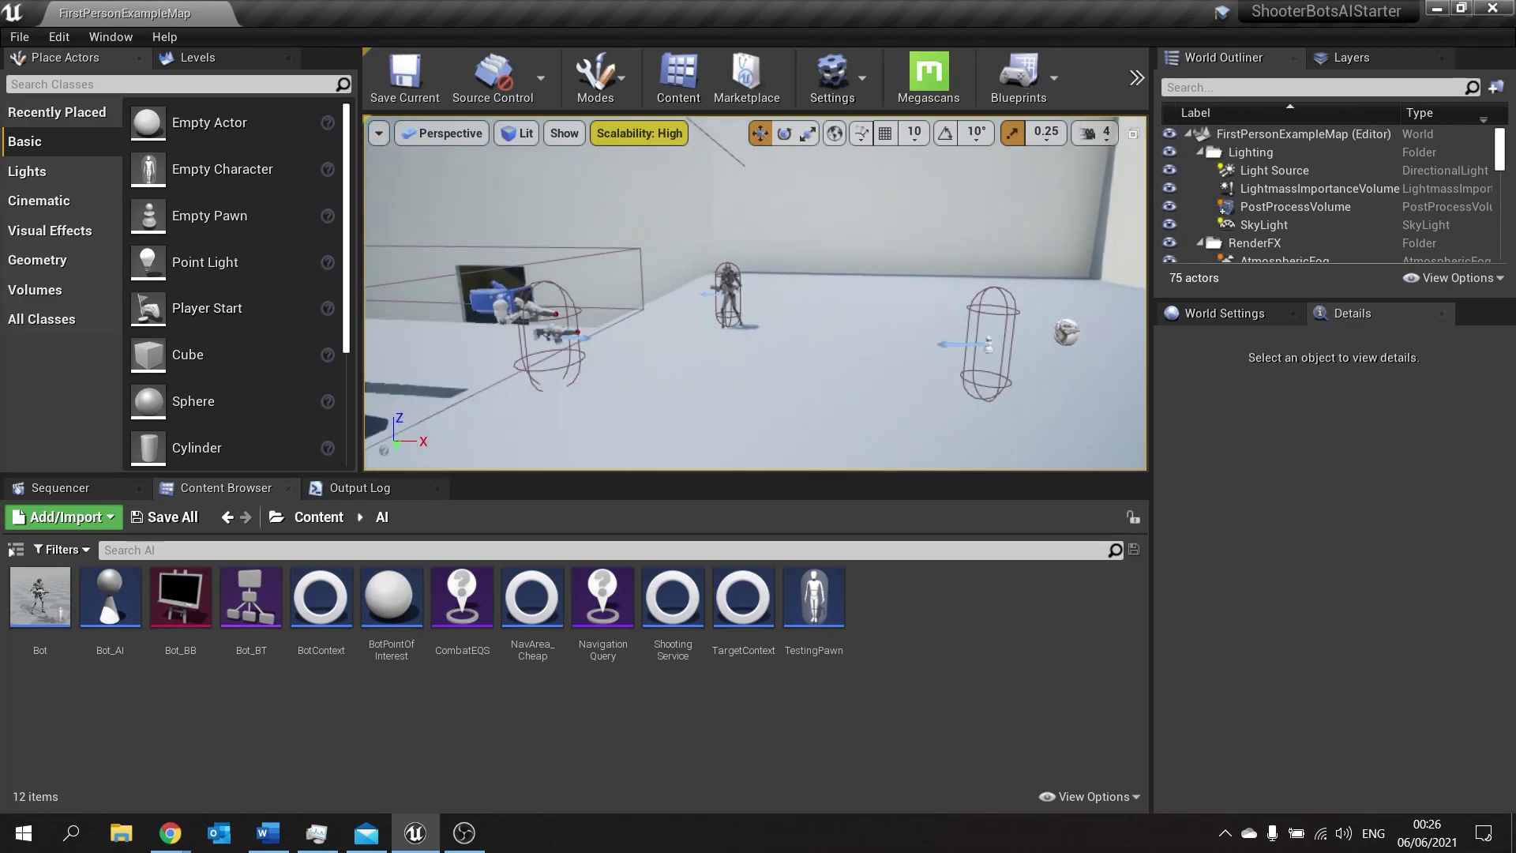
right_click(959, 615)
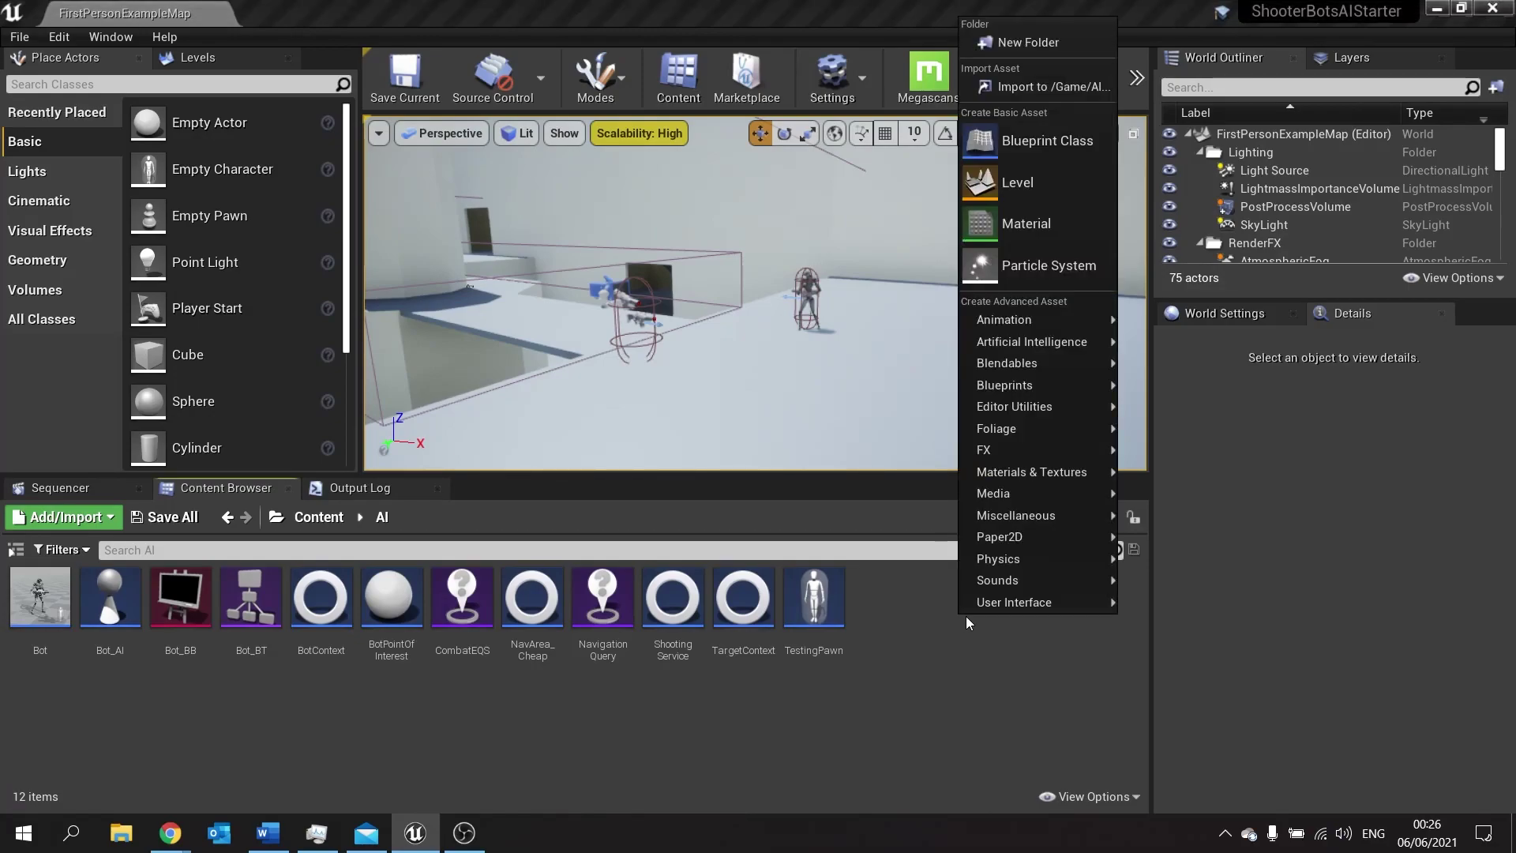
mouse_move(1026, 345)
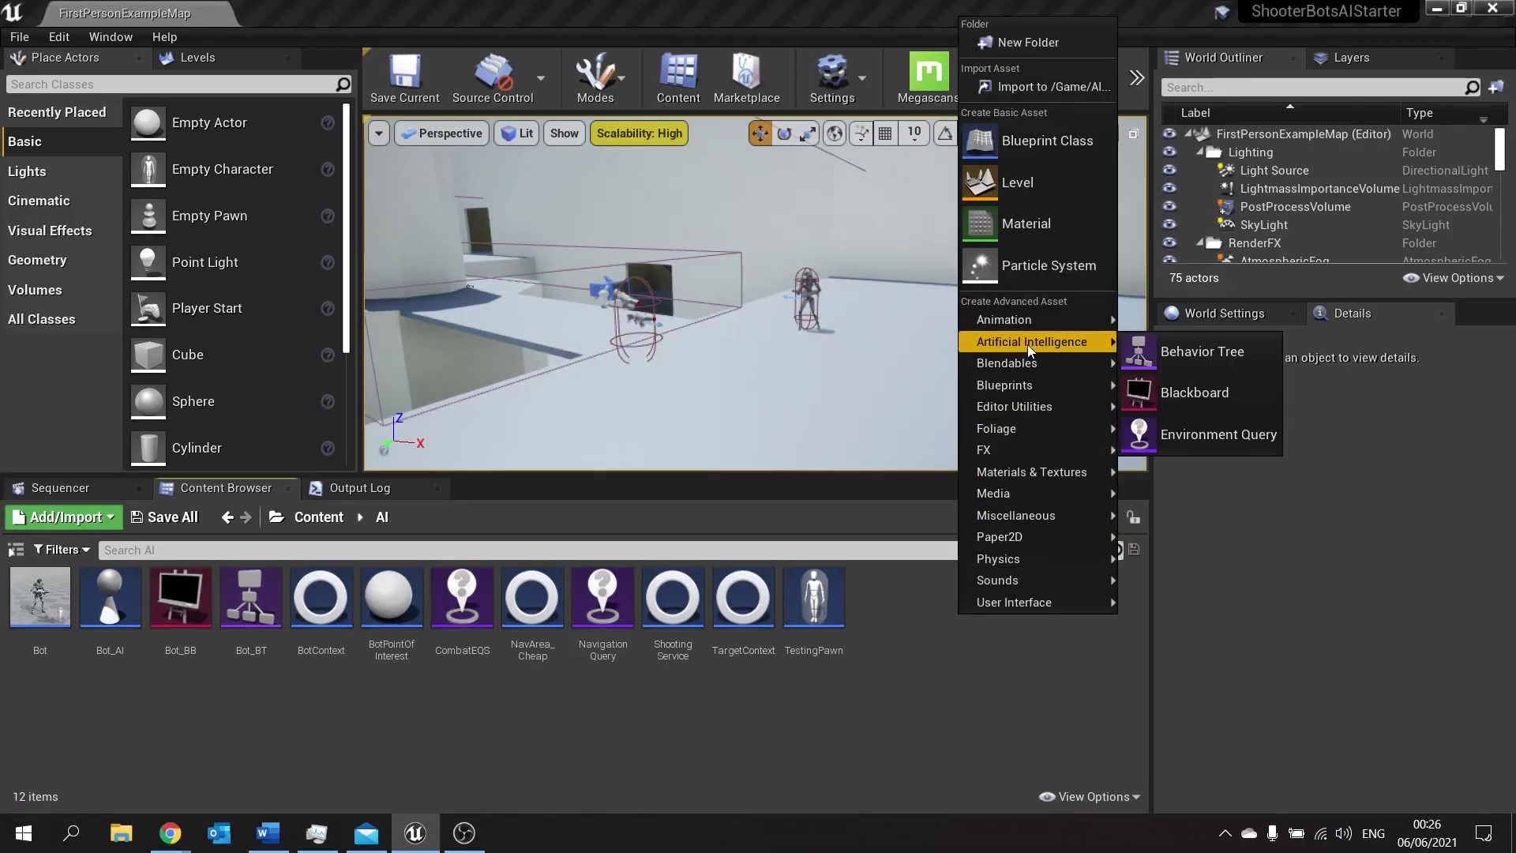
left_click(1237, 449)
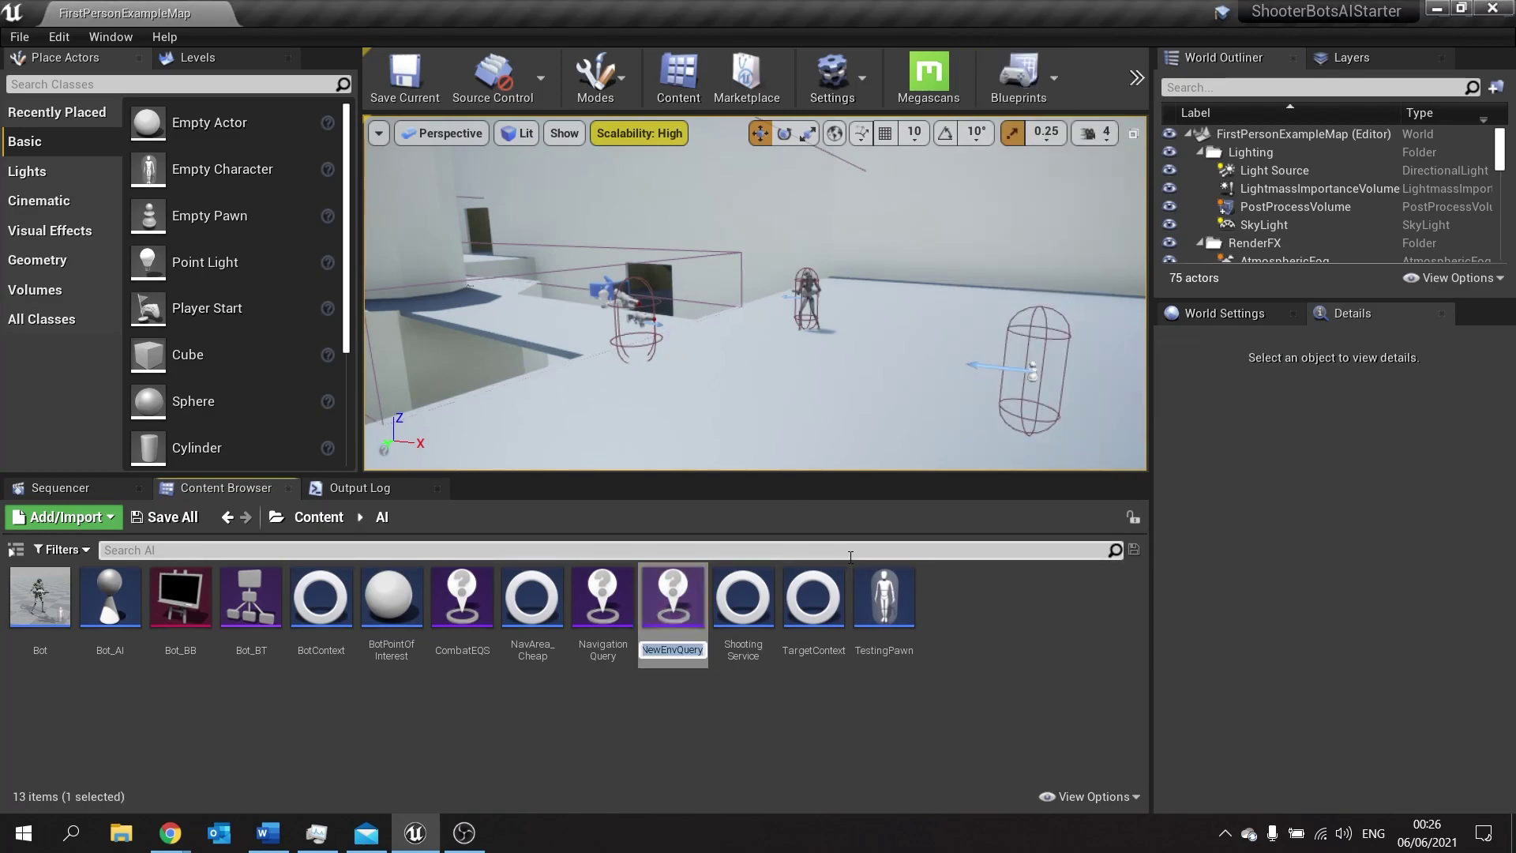
type("Retre")
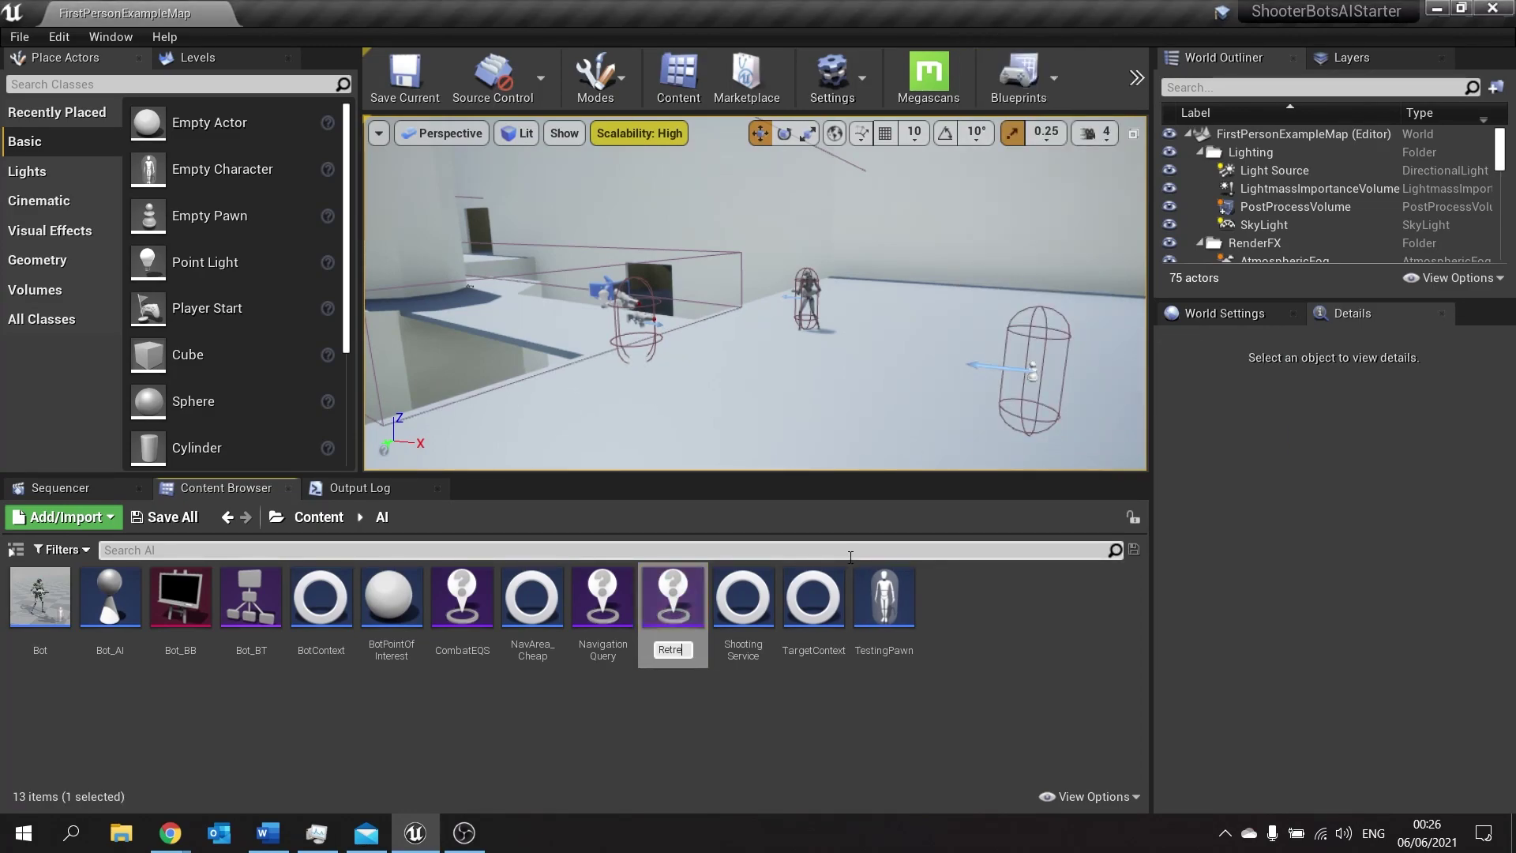
type("atEQS")
key("Return")
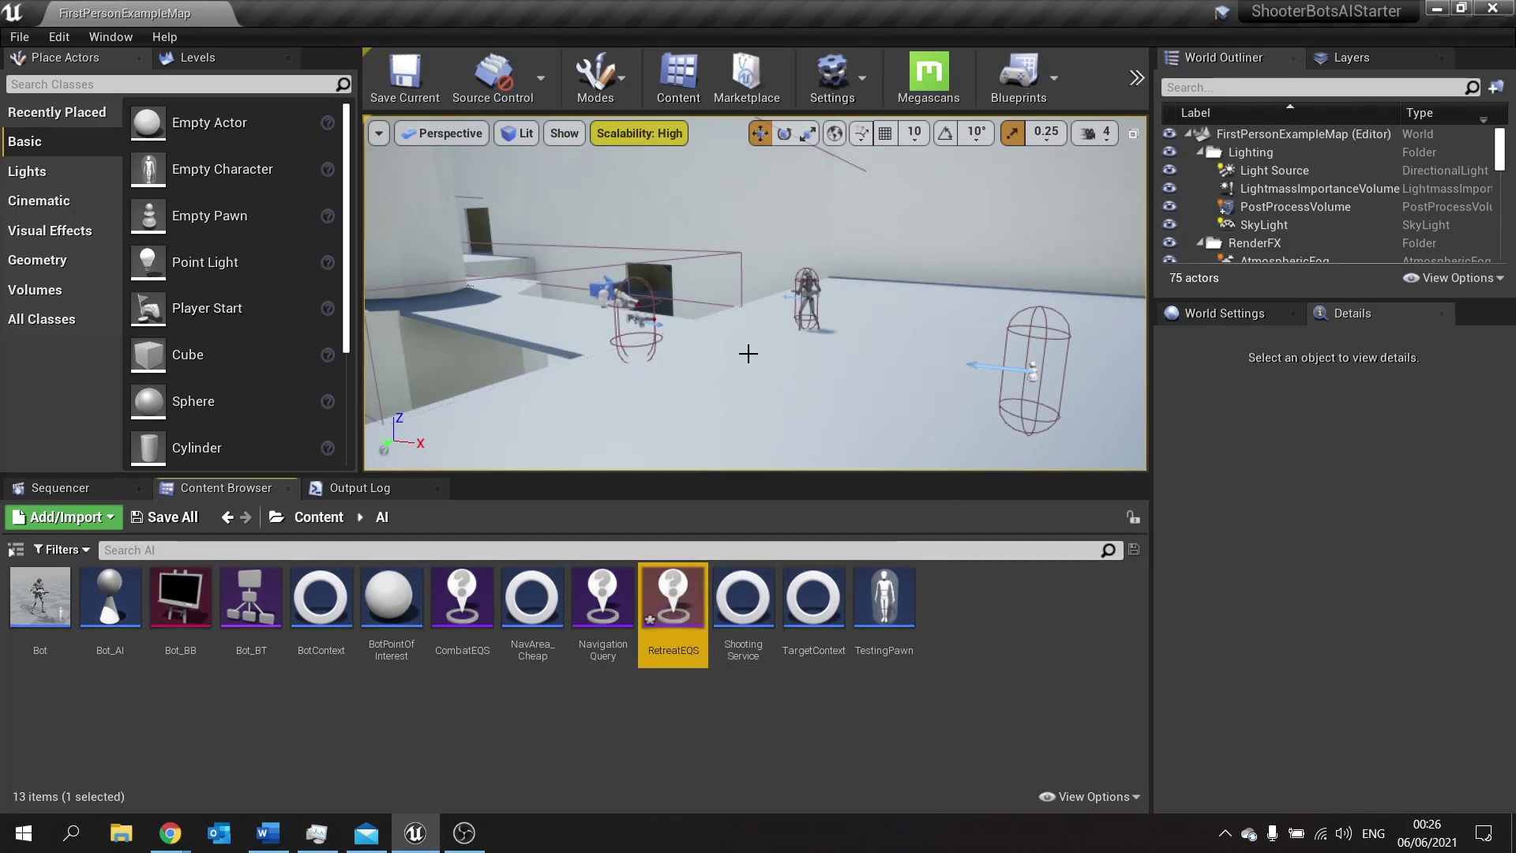
Assign RetreatEQS as the TestingPawn's EQS Query Template
right_click_drag(748, 353, 718, 383)
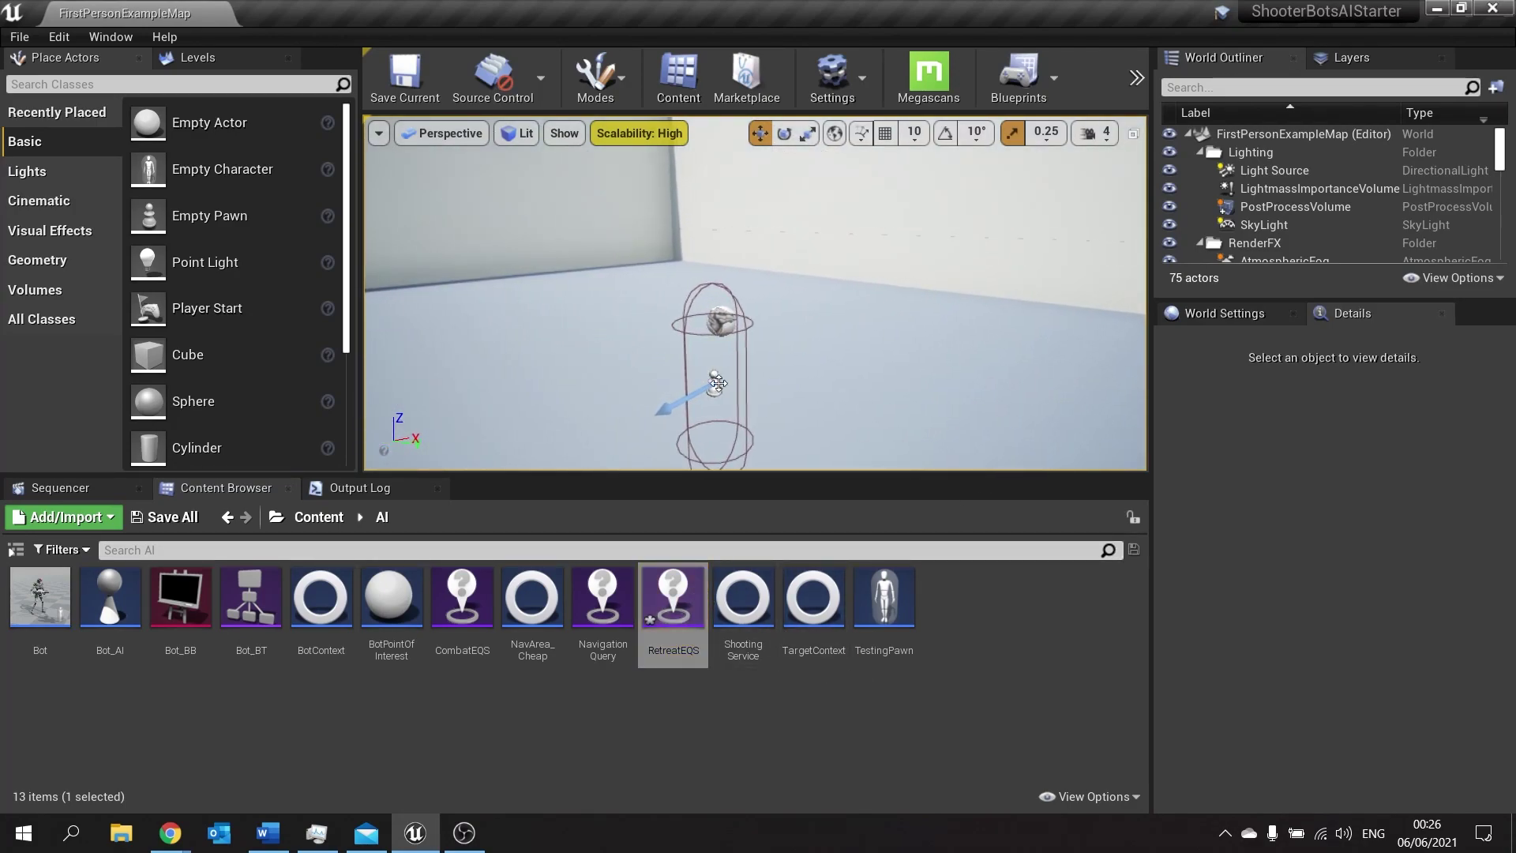
left_click(718, 383)
scroll(1264, 709, "down", 2)
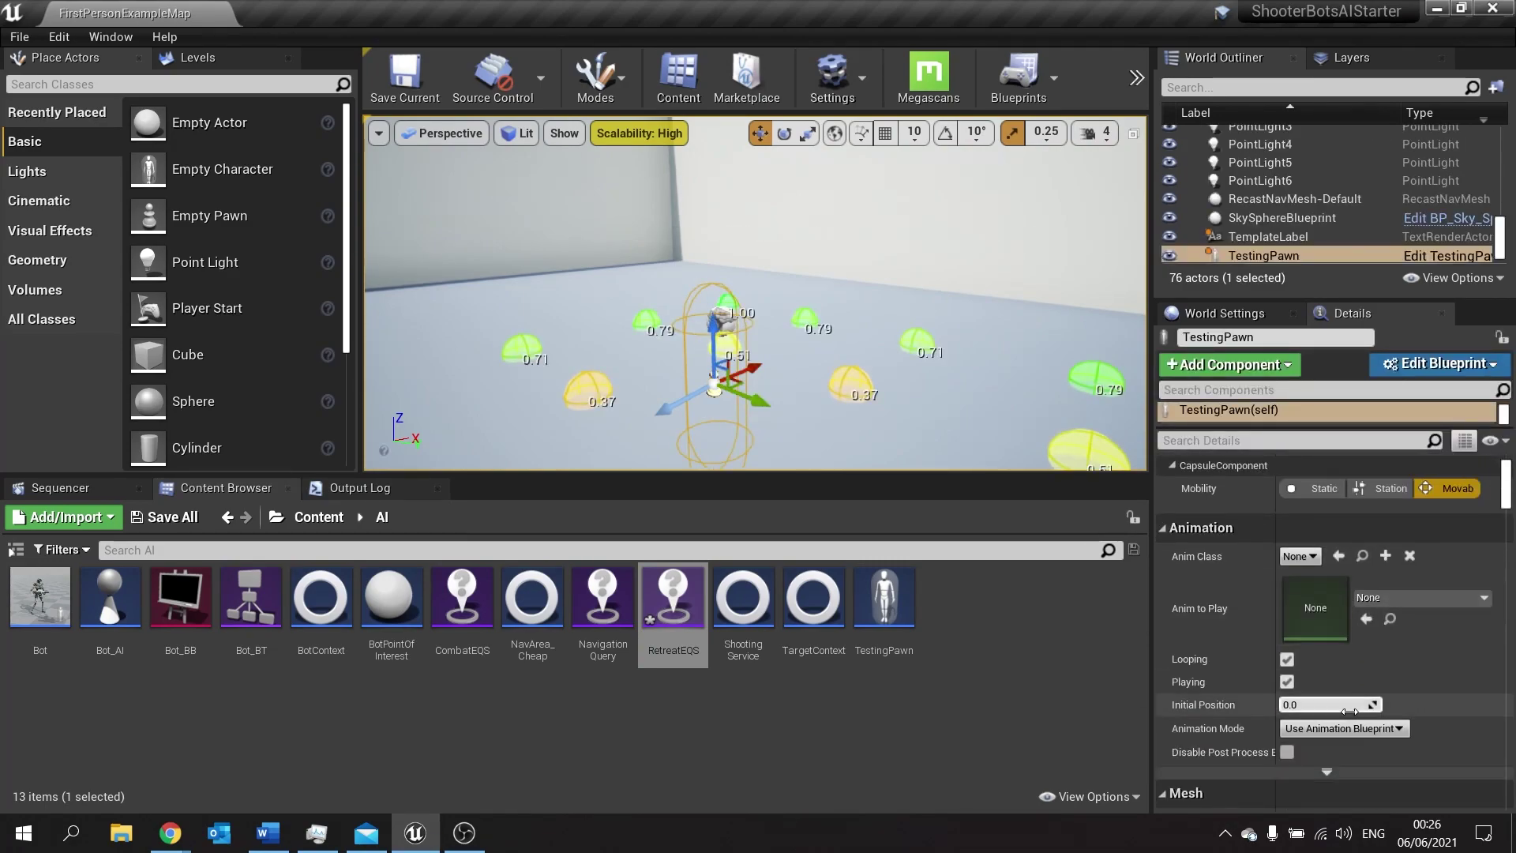
scroll(1349, 713, "down", 3)
scroll(1294, 697, "down", 3)
scroll(1293, 697, "down", 3)
scroll(1294, 696, "down", 3)
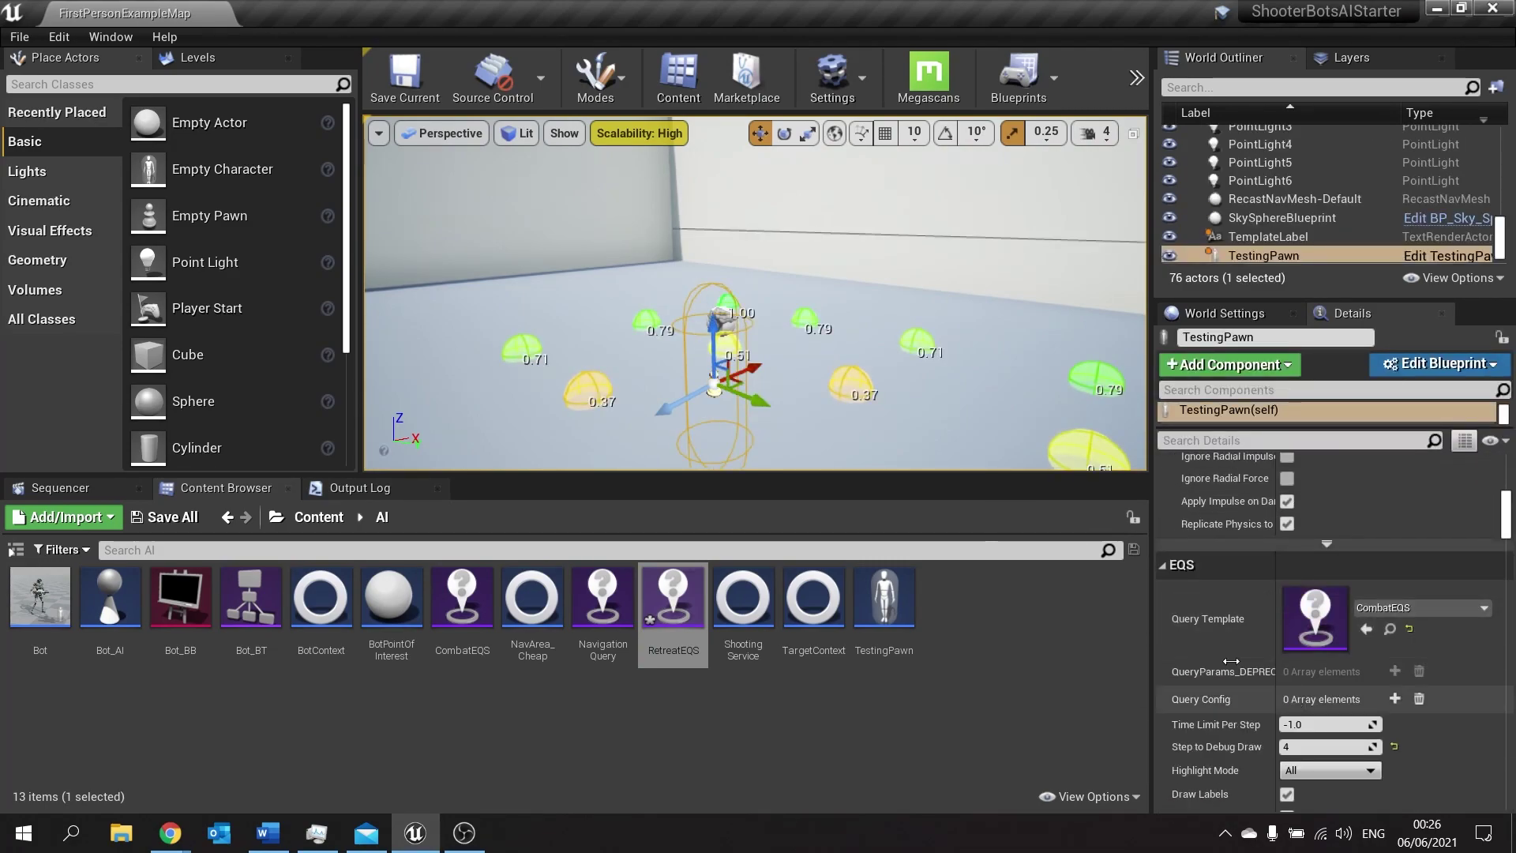
left_click_drag(673, 601, 1316, 618)
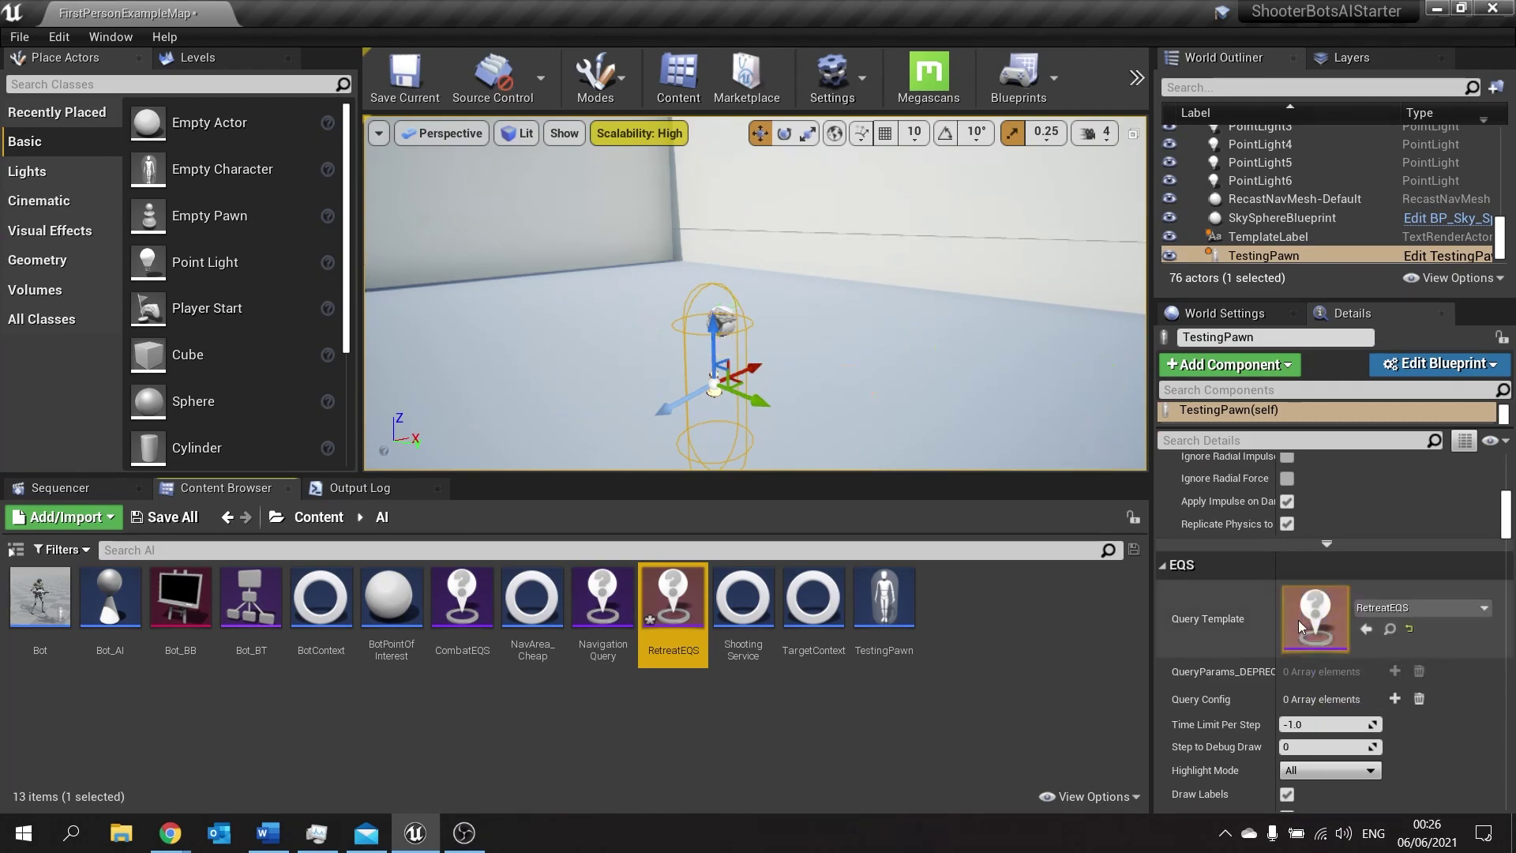
left_click_drag(1000, 401, 956, 450)
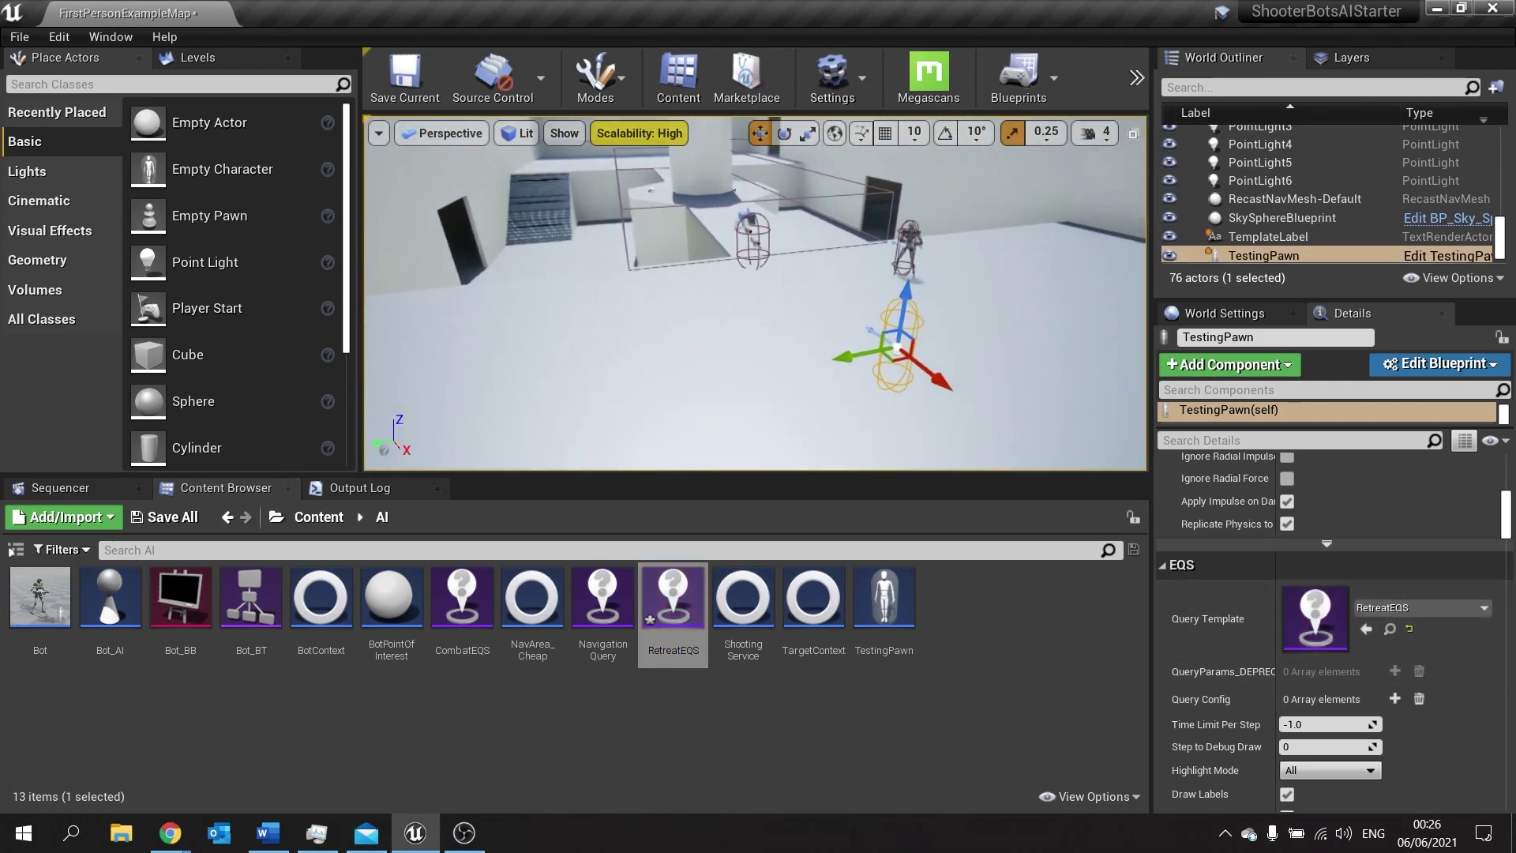
left_click_drag(976, 379, 976, 402)
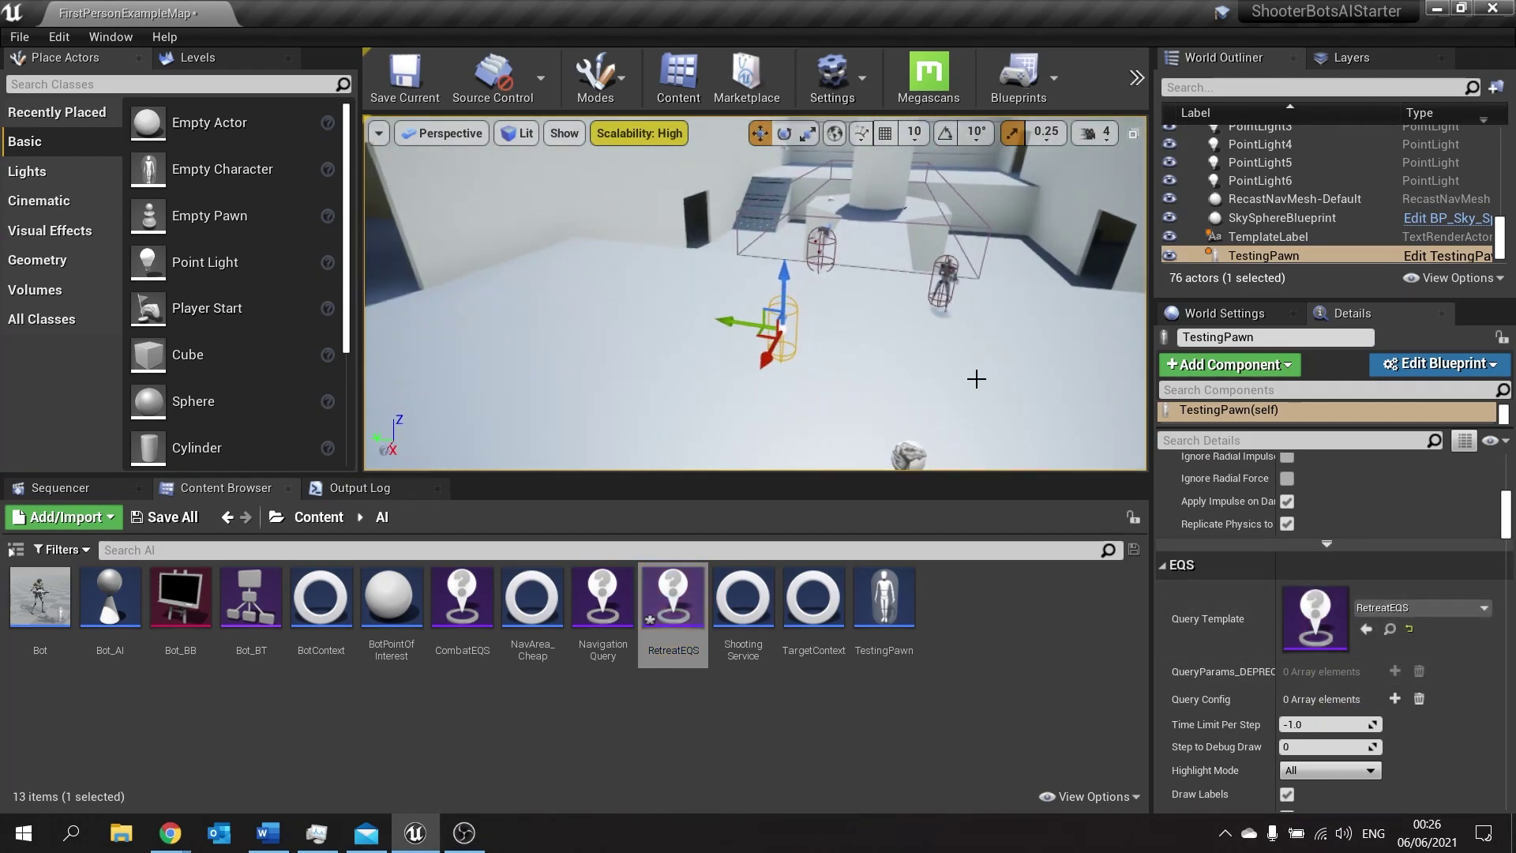
Add a Points: Grid generator under ROOT in RetreatEQS
double_click(673, 601)
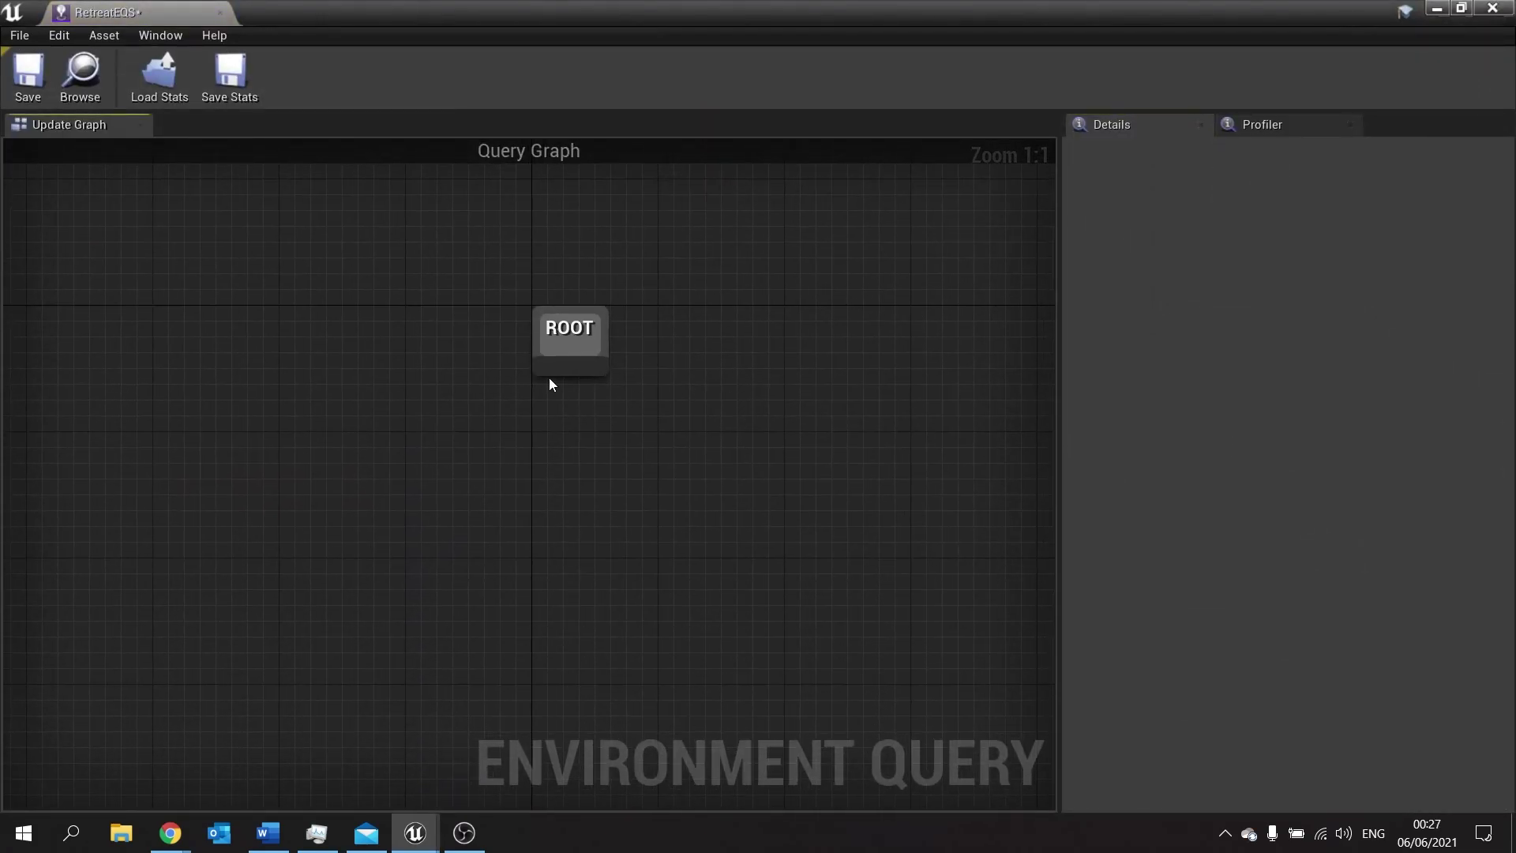
right_click(557, 370)
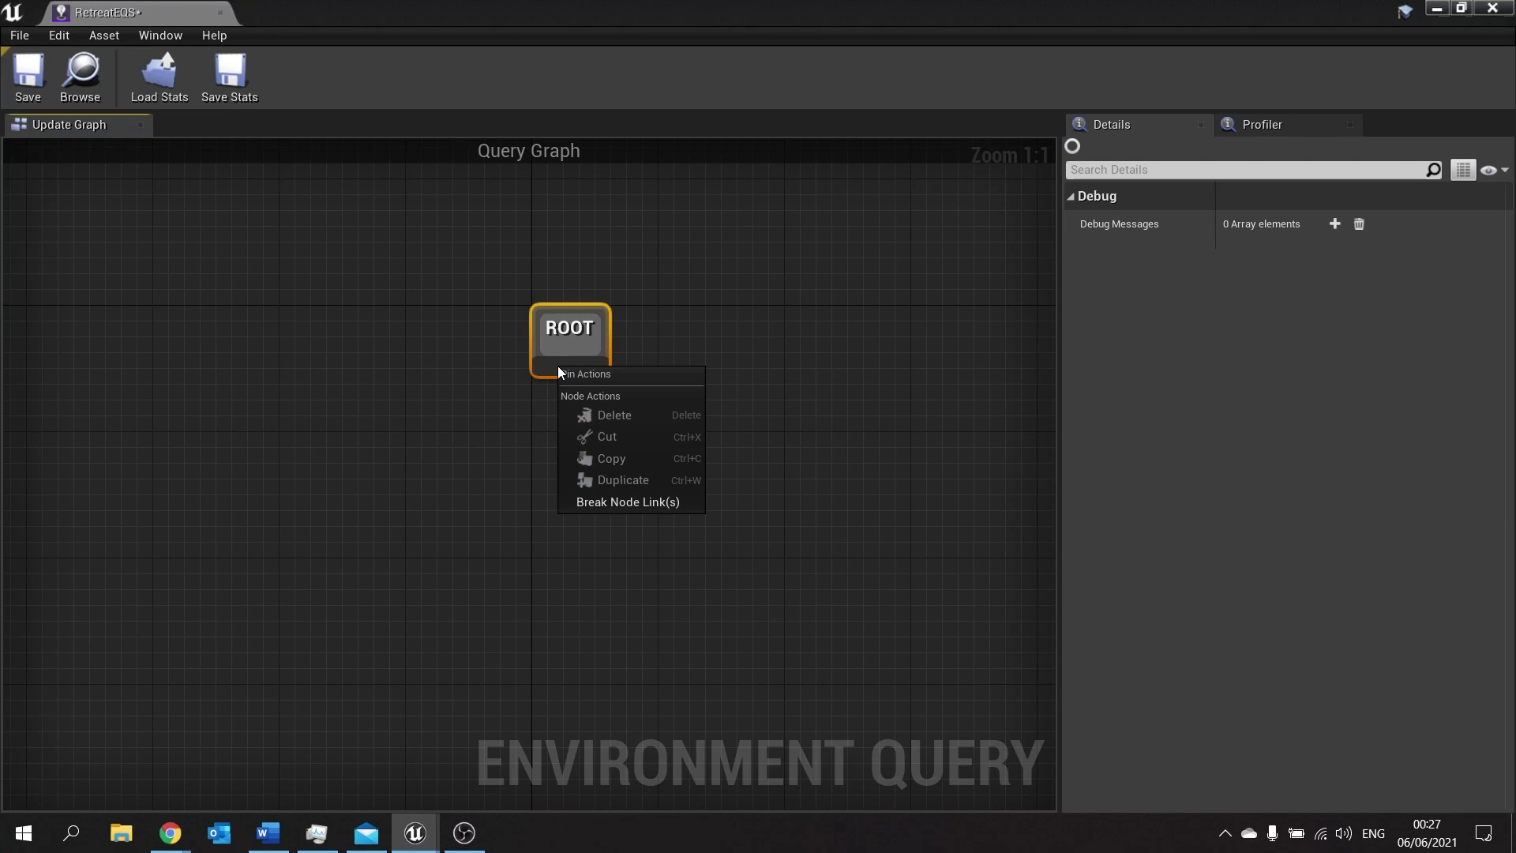
left_click_drag(557, 367, 553, 517)
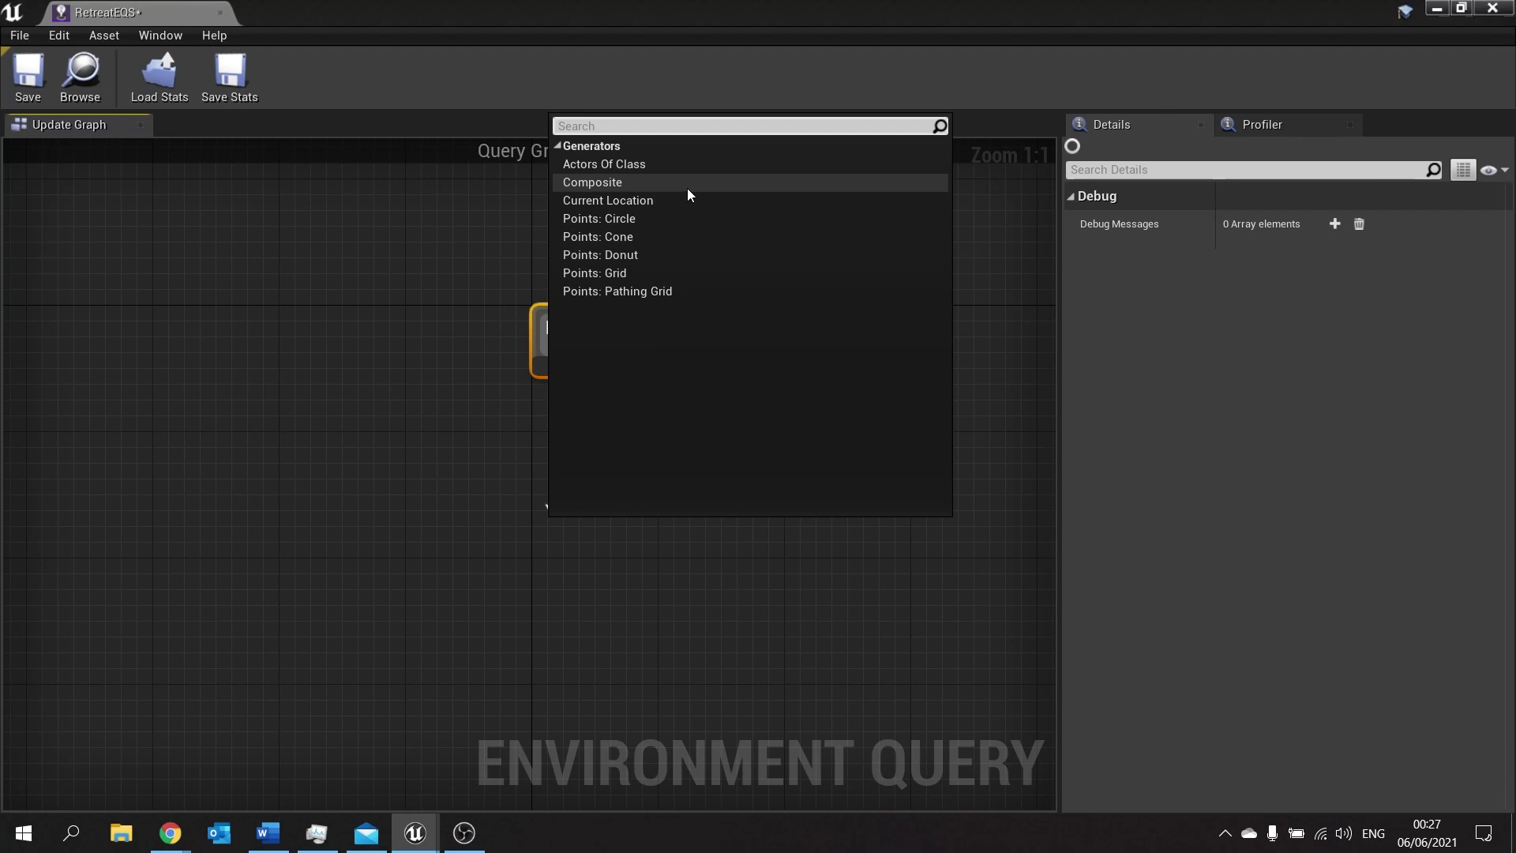
left_click(614, 276)
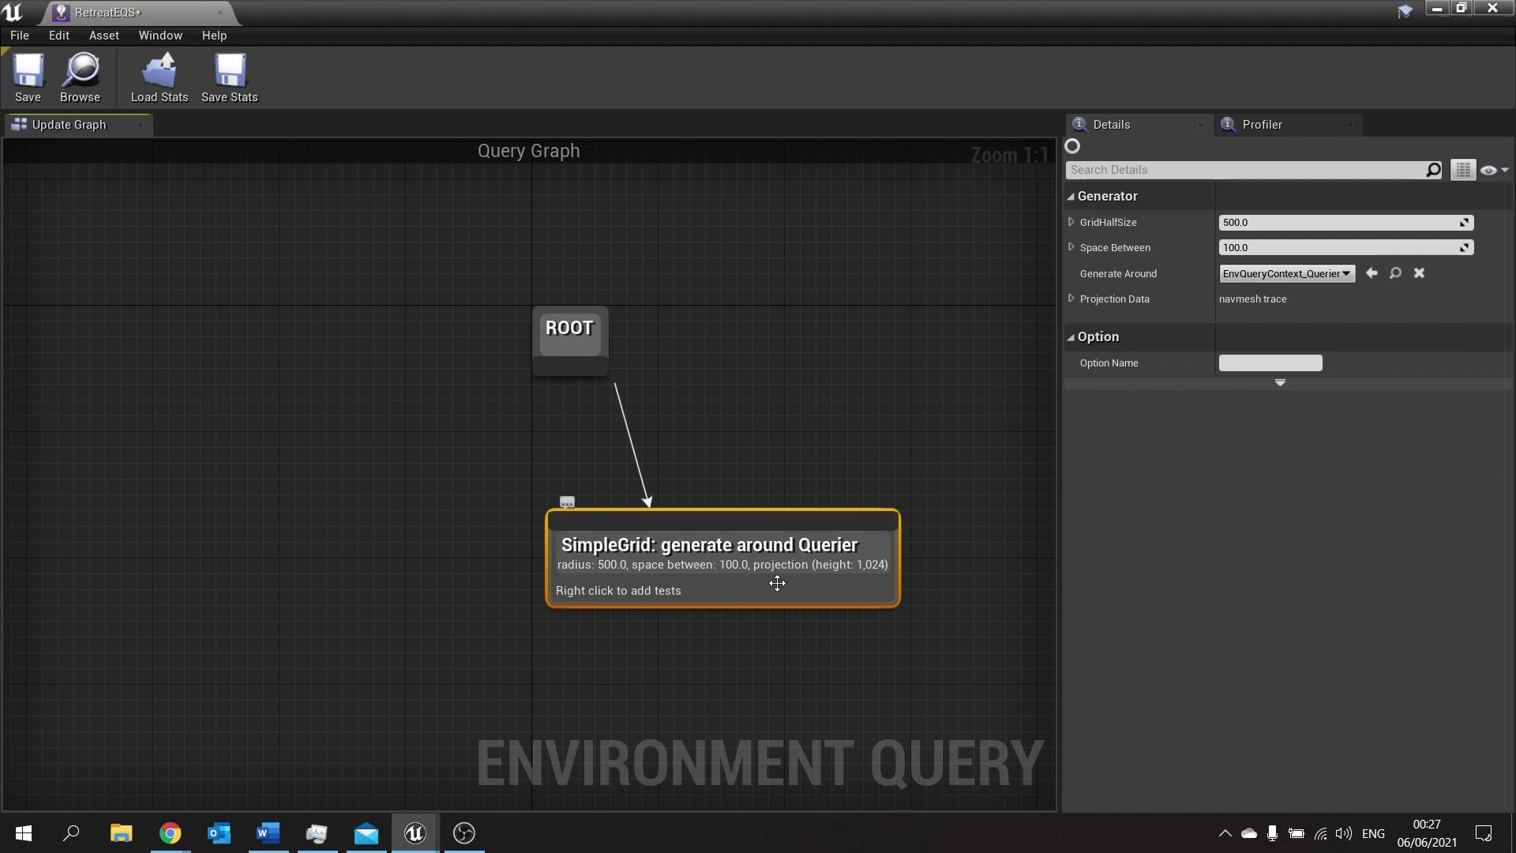
left_click_drag(777, 583, 620, 599)
right_click_drag(878, 616, 896, 507)
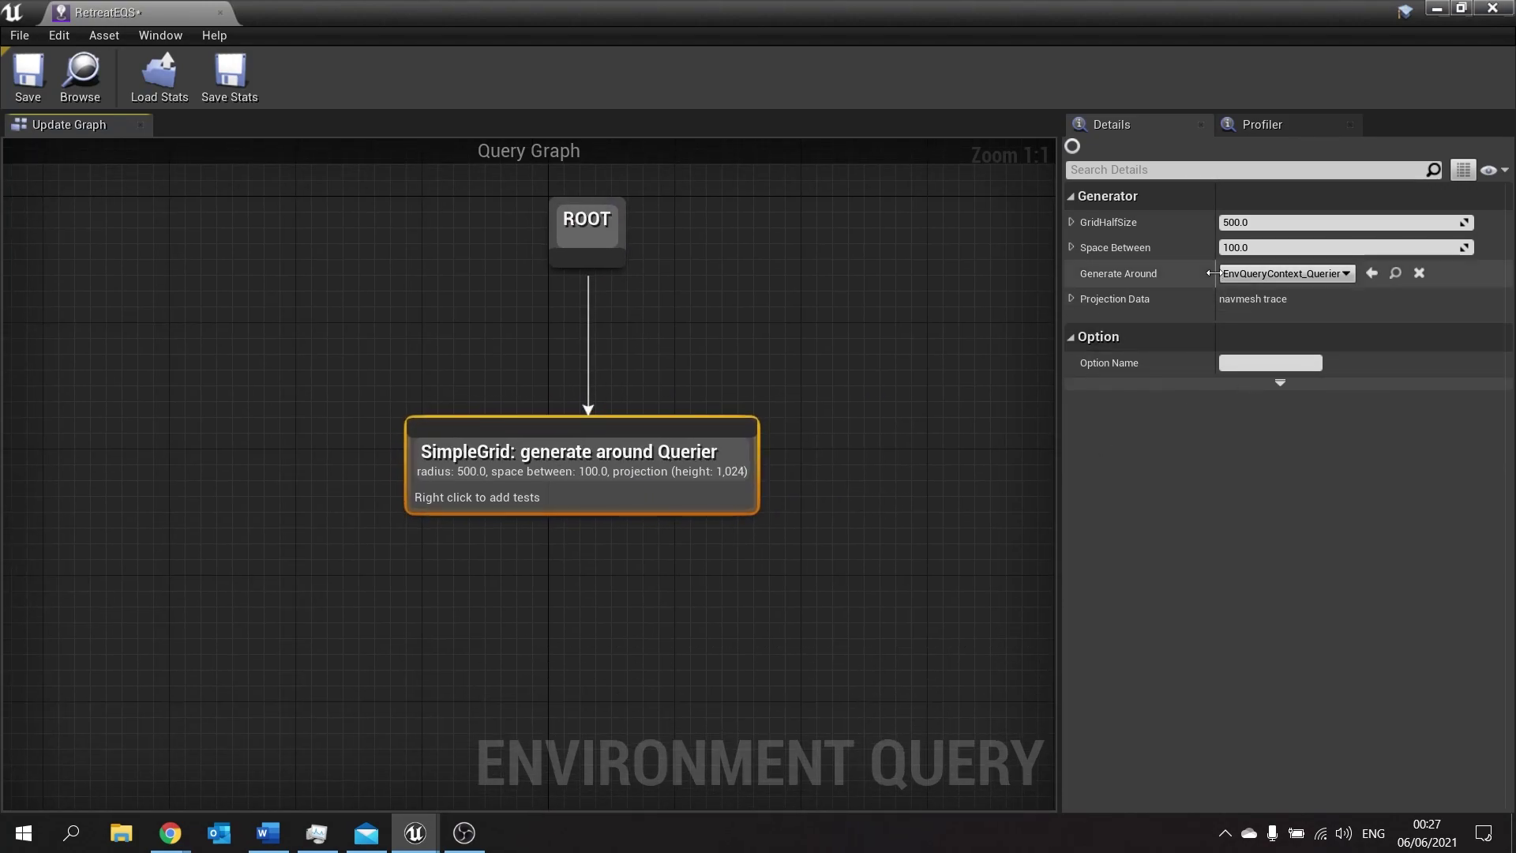
Set GridHalfSize to 2000 and Space Between to 250, then save and close RetreatEQS
left_click(1266, 220)
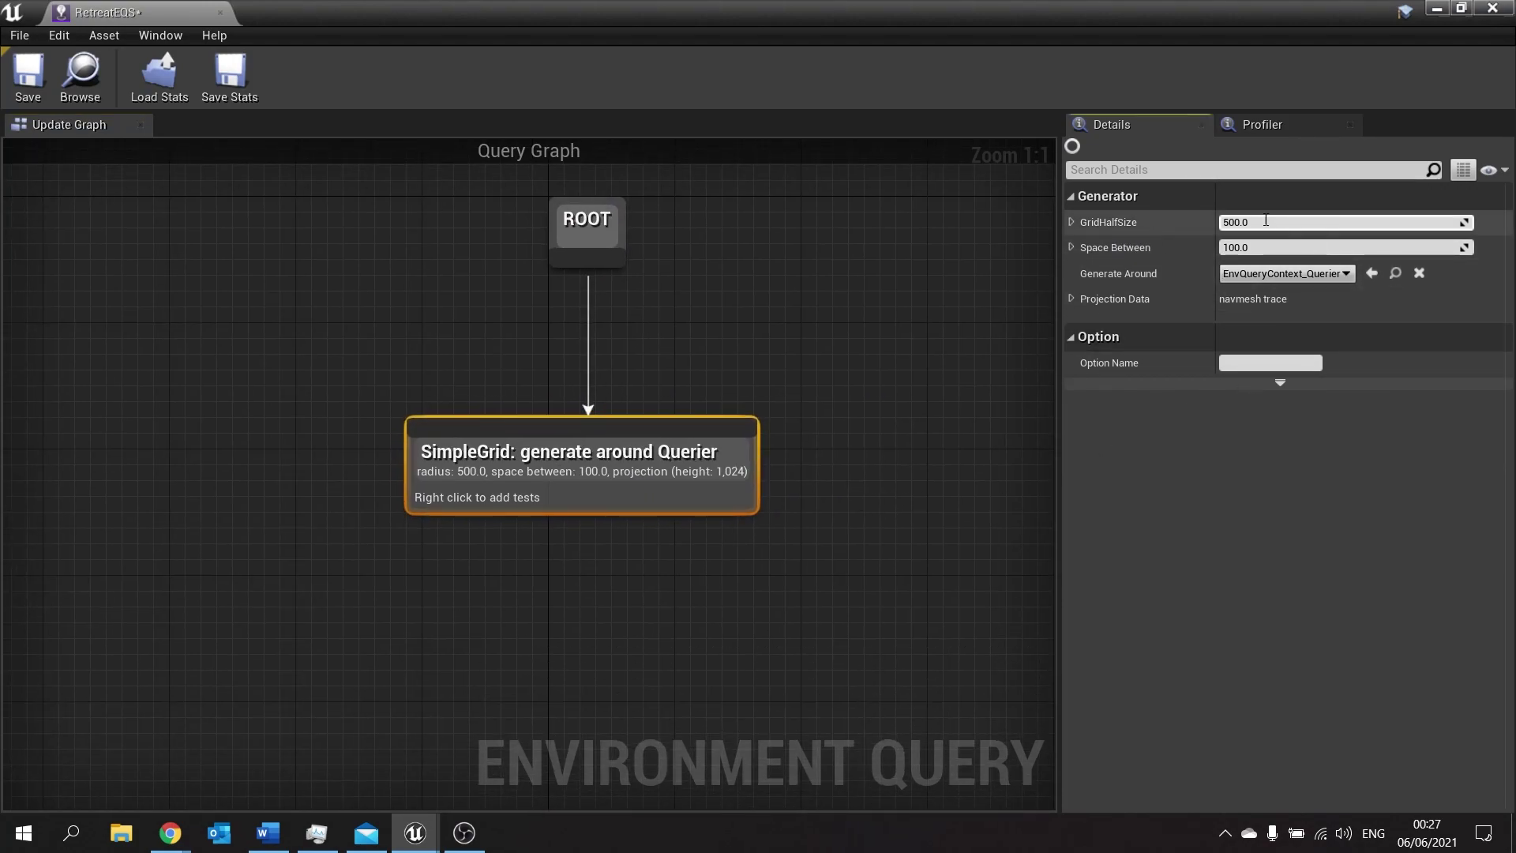
left_click(1266, 220)
type("2000")
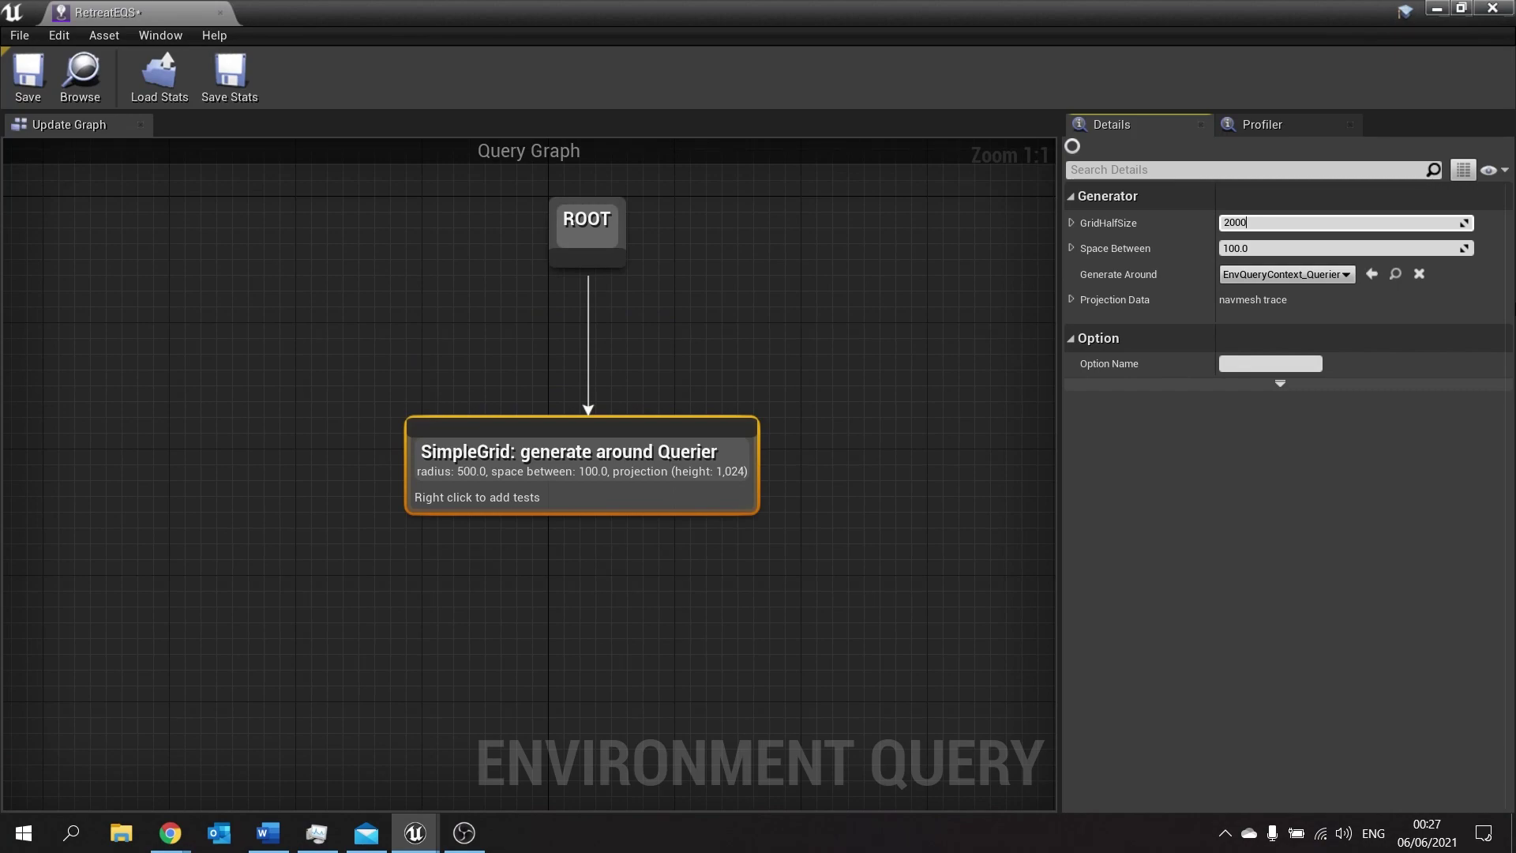
left_click(1258, 248)
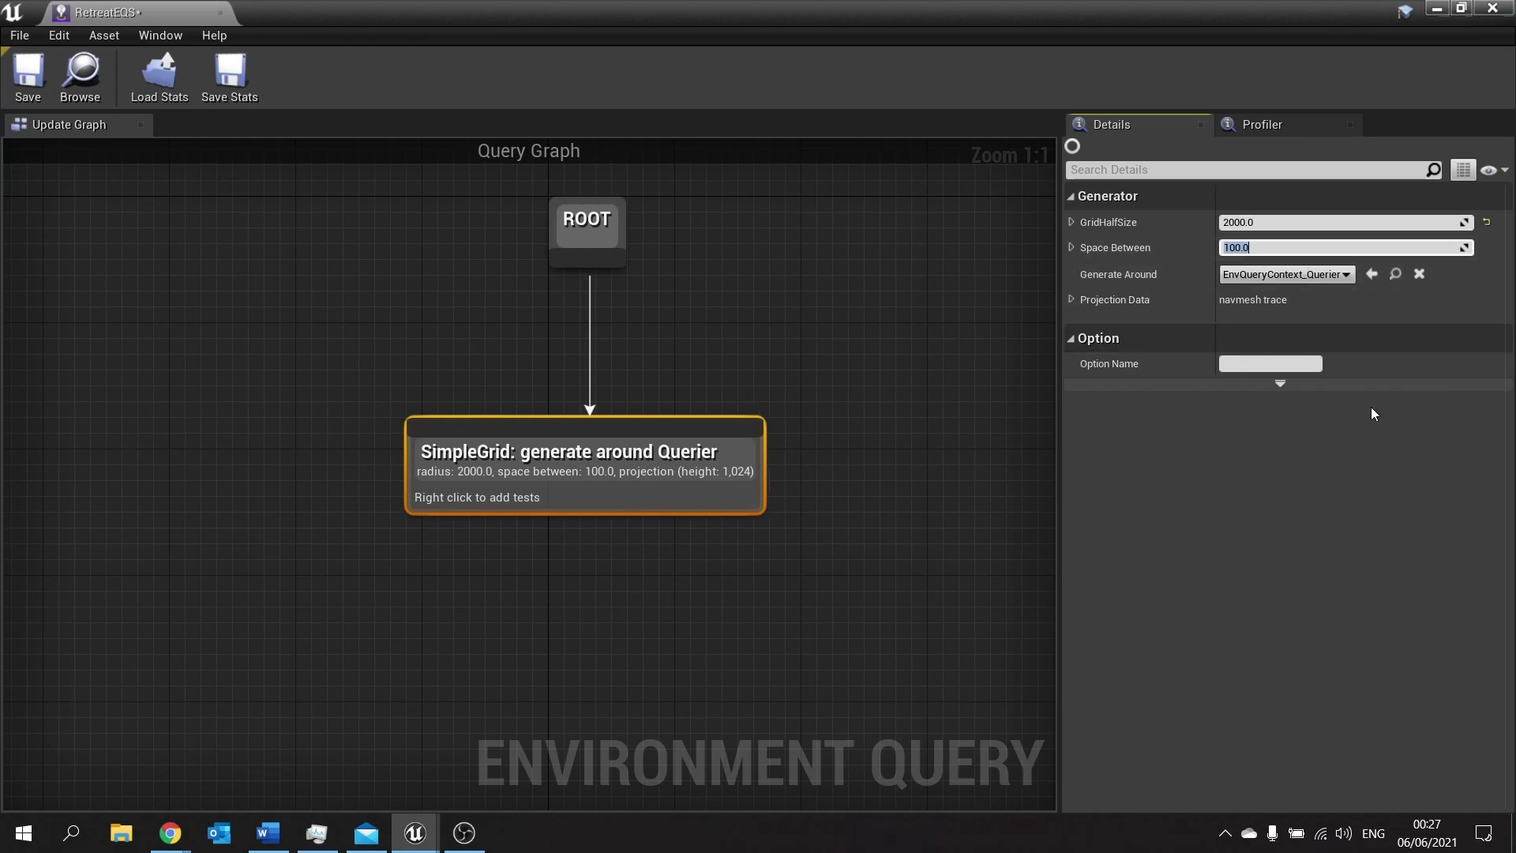
type("250")
key("Return")
left_click(28, 75)
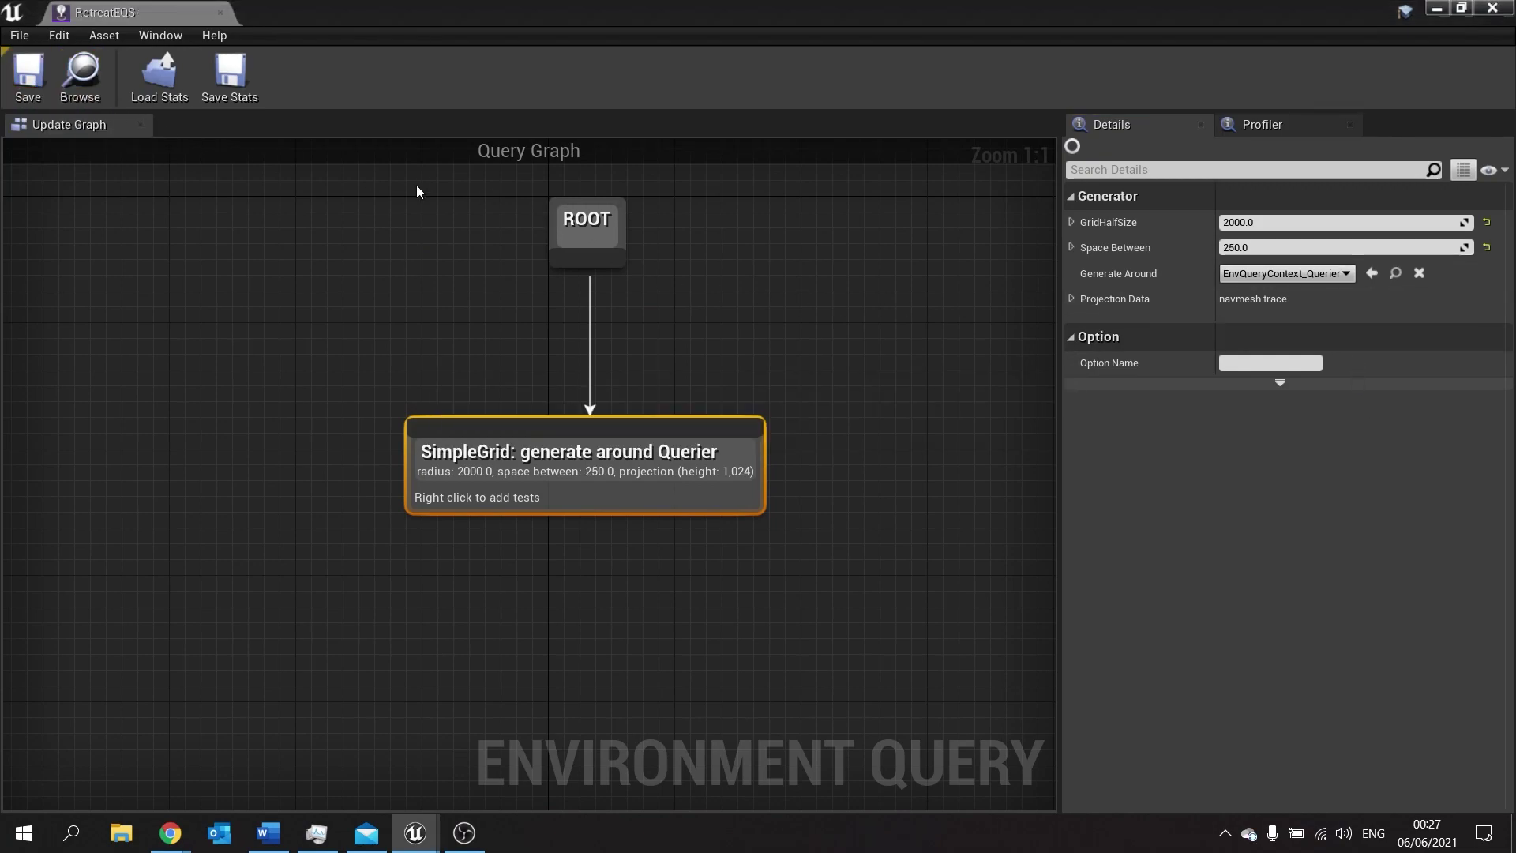
left_click(1492, 11)
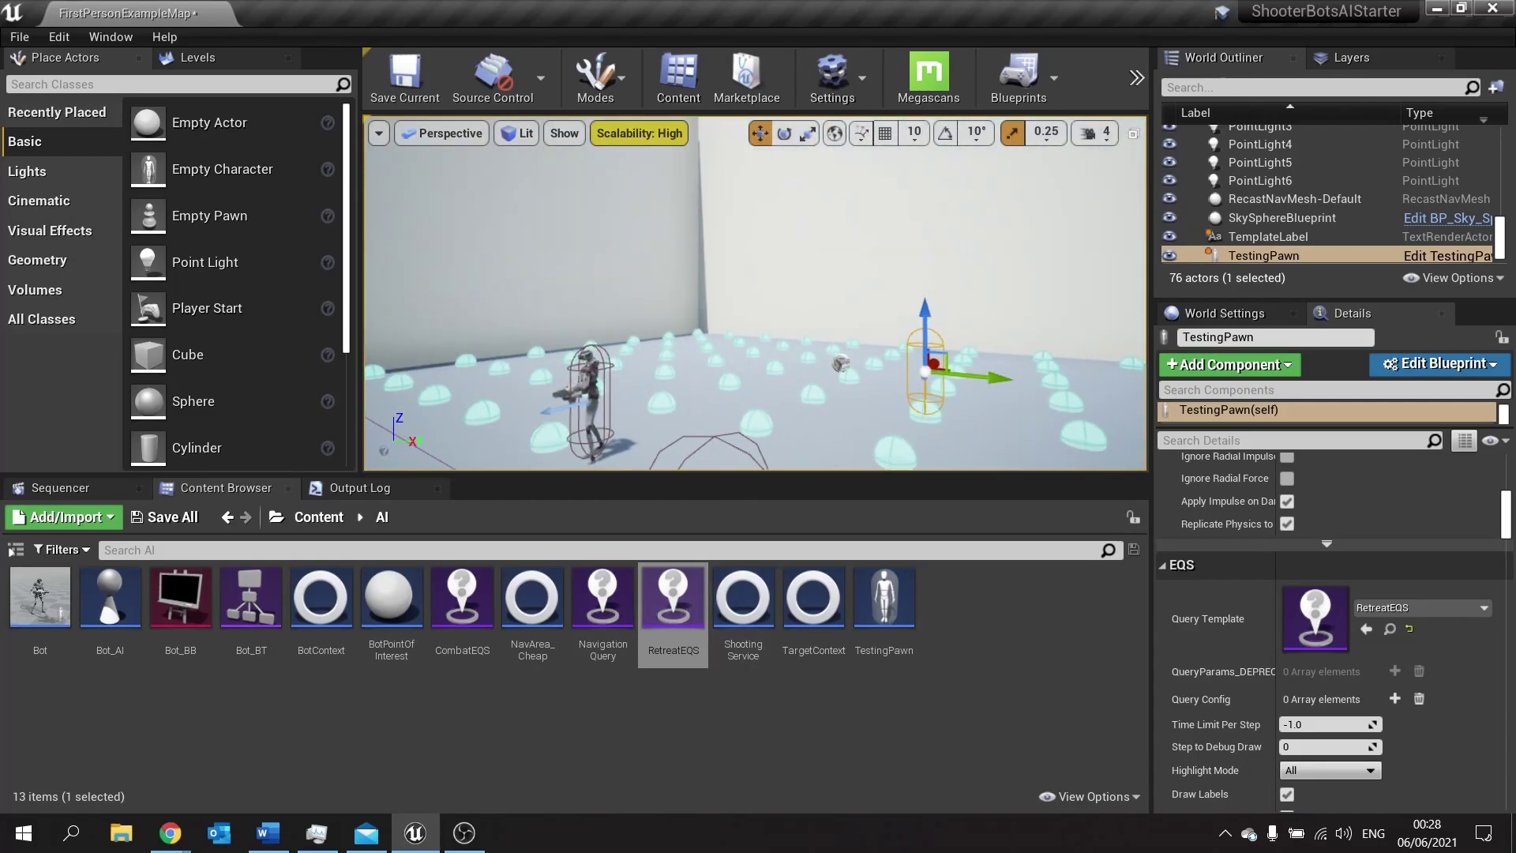
Open RetreatEQS again from the Content Browser after previewing the 2000/250 grid
double_click(665, 613)
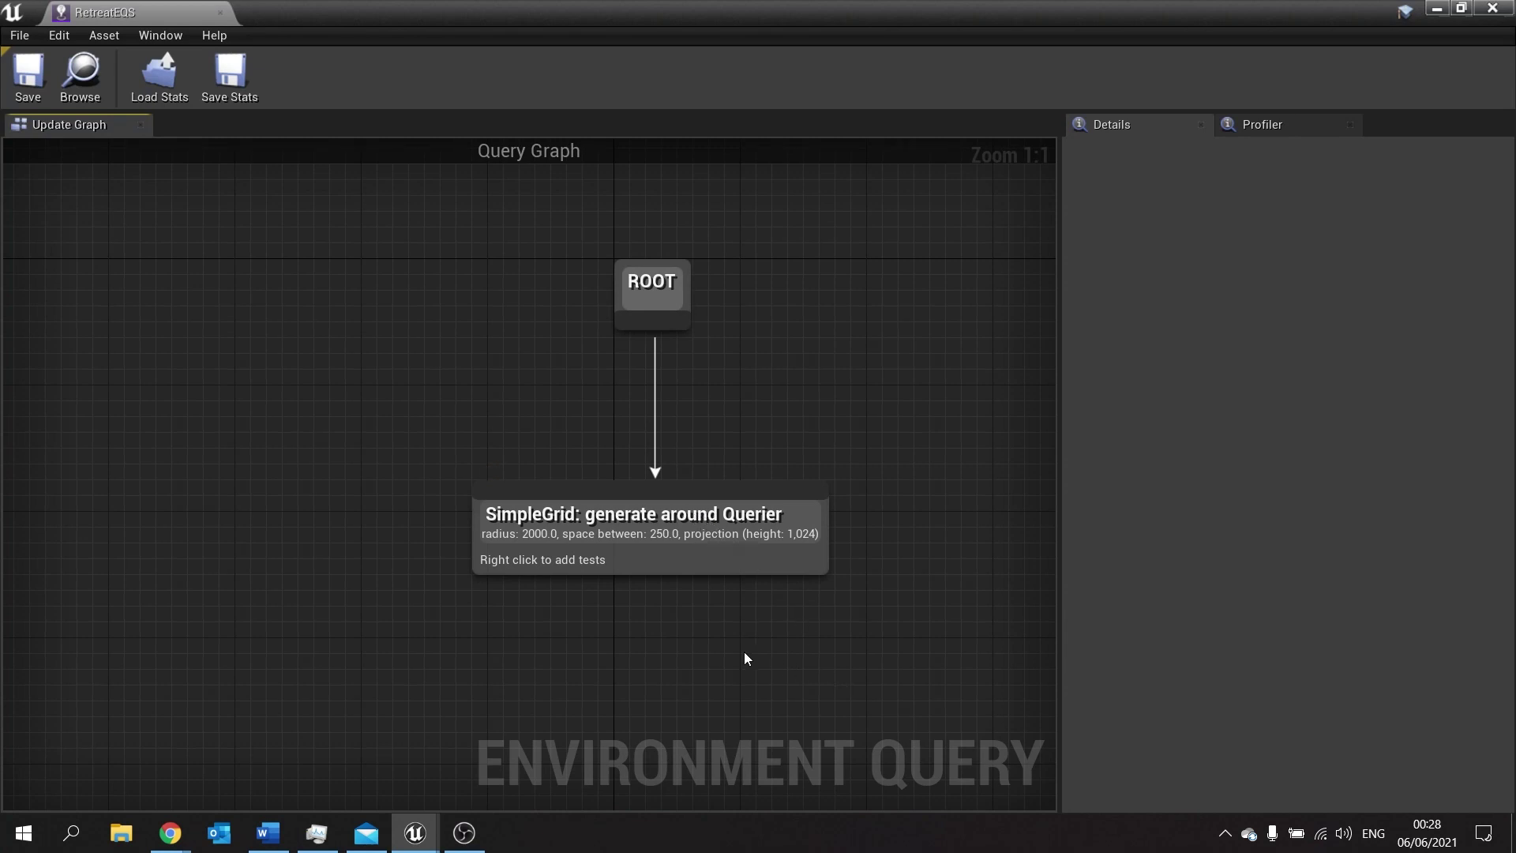
Add a Filter Only Trace test to the grid generator
right_click_drag(745, 659, 692, 521)
right_click(624, 436)
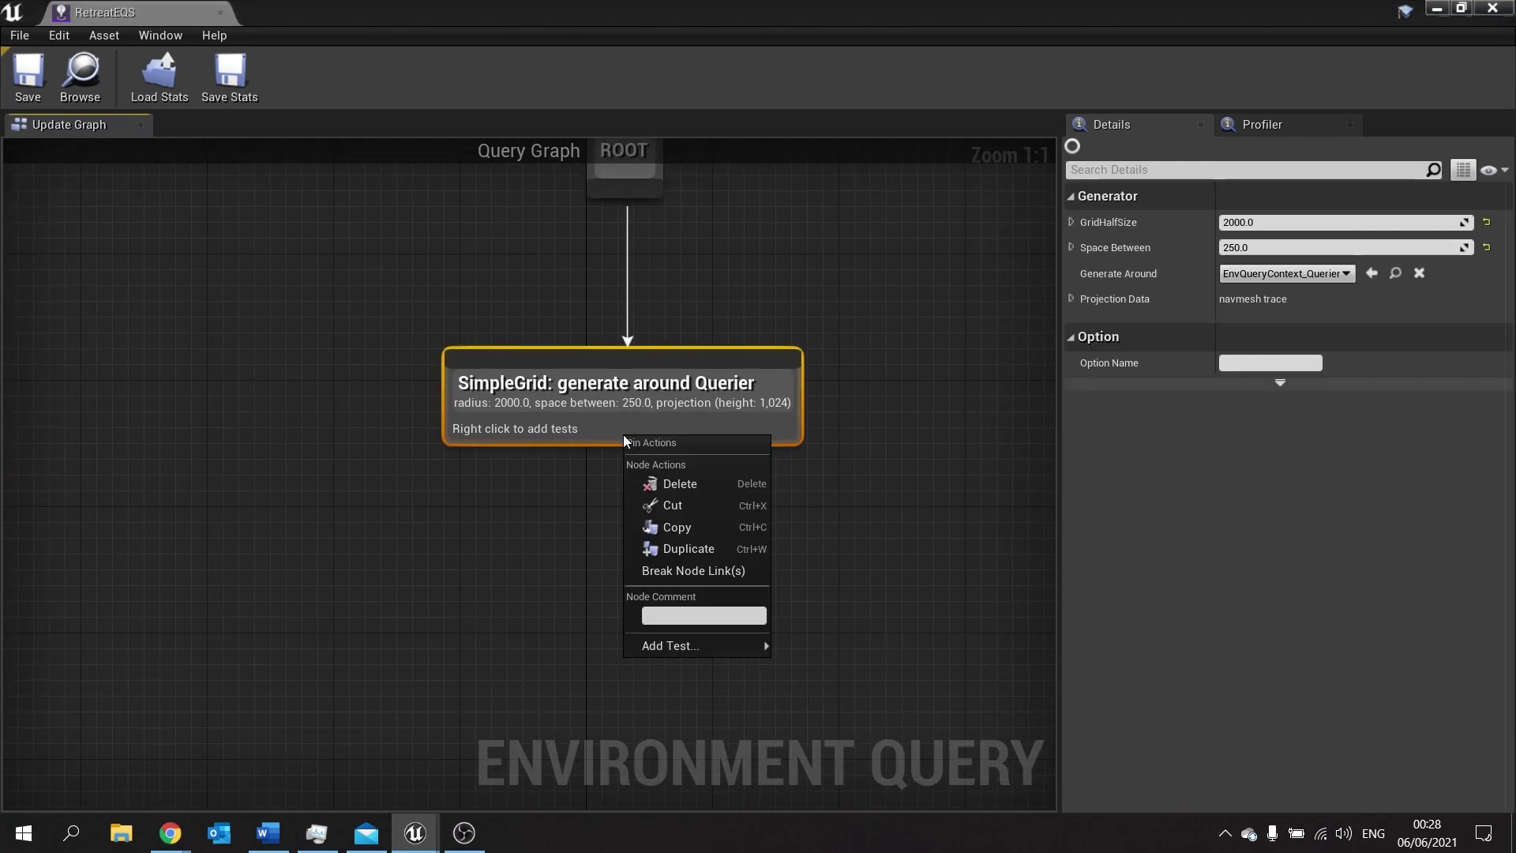
mouse_move(698, 648)
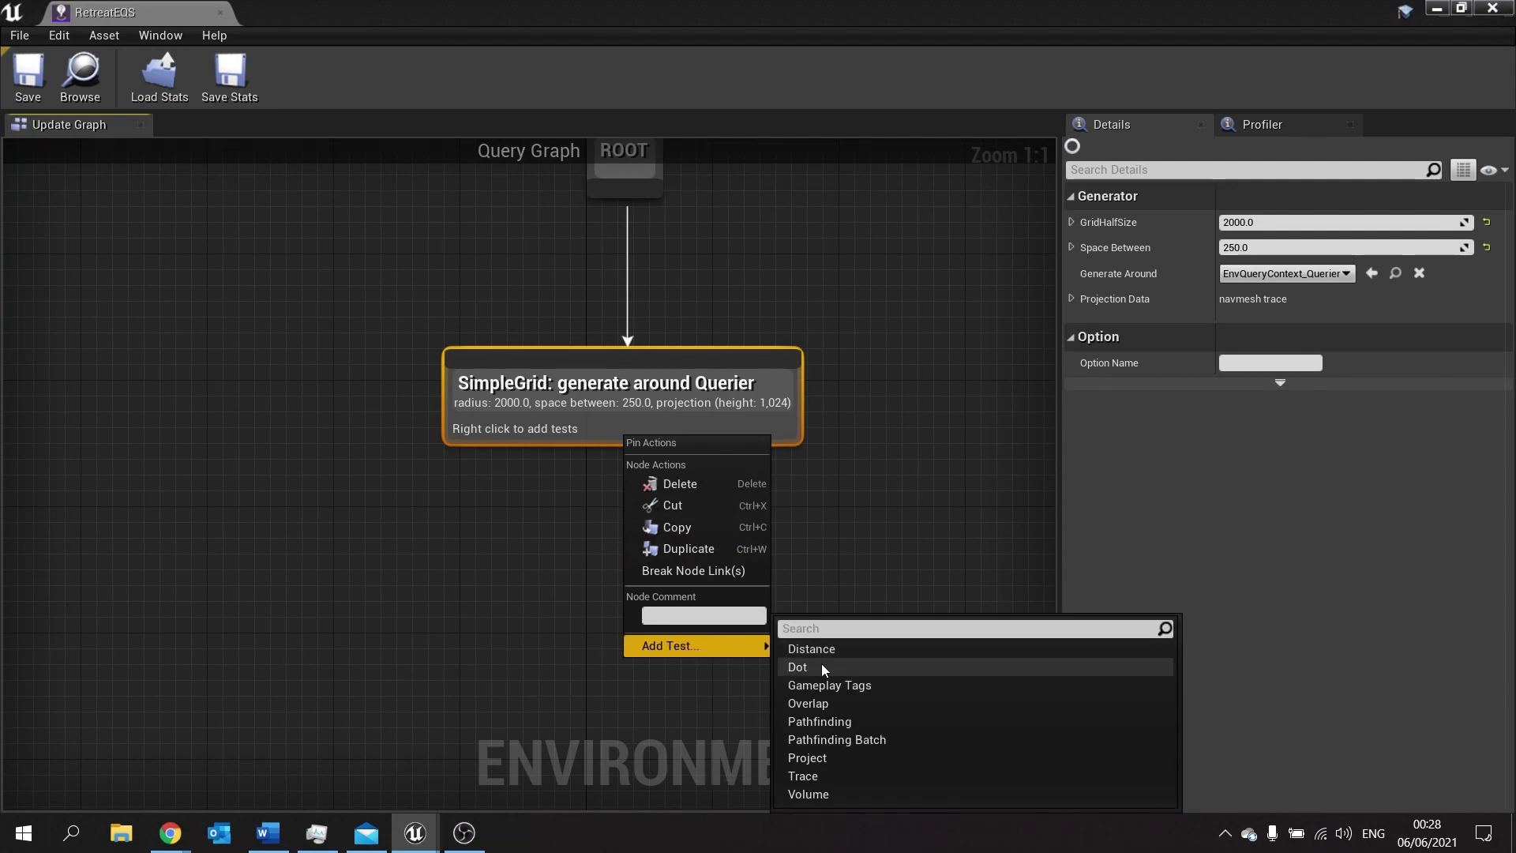
left_click(822, 779)
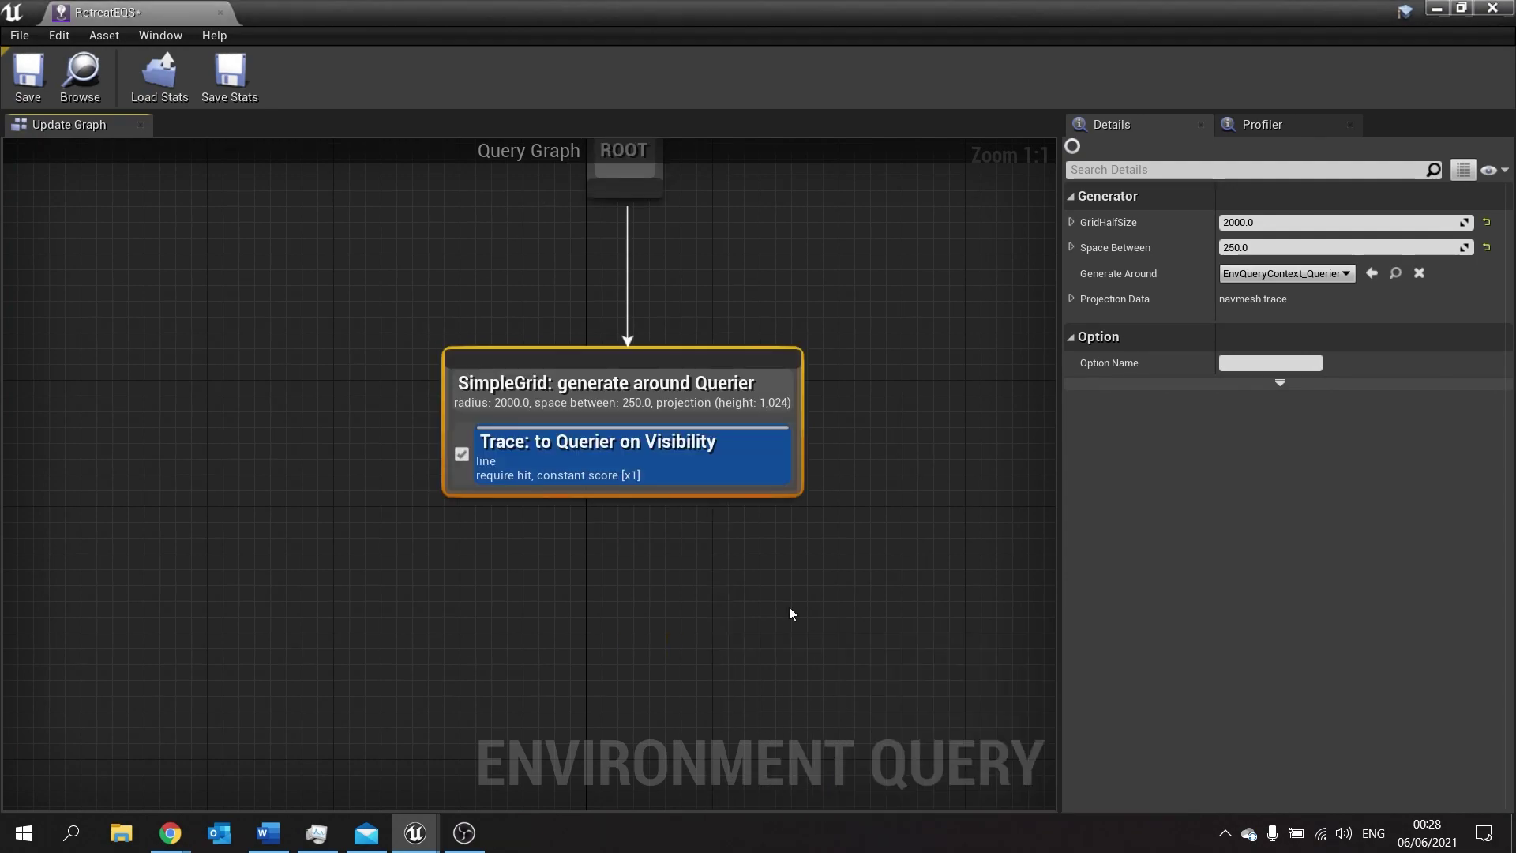
left_click(560, 460)
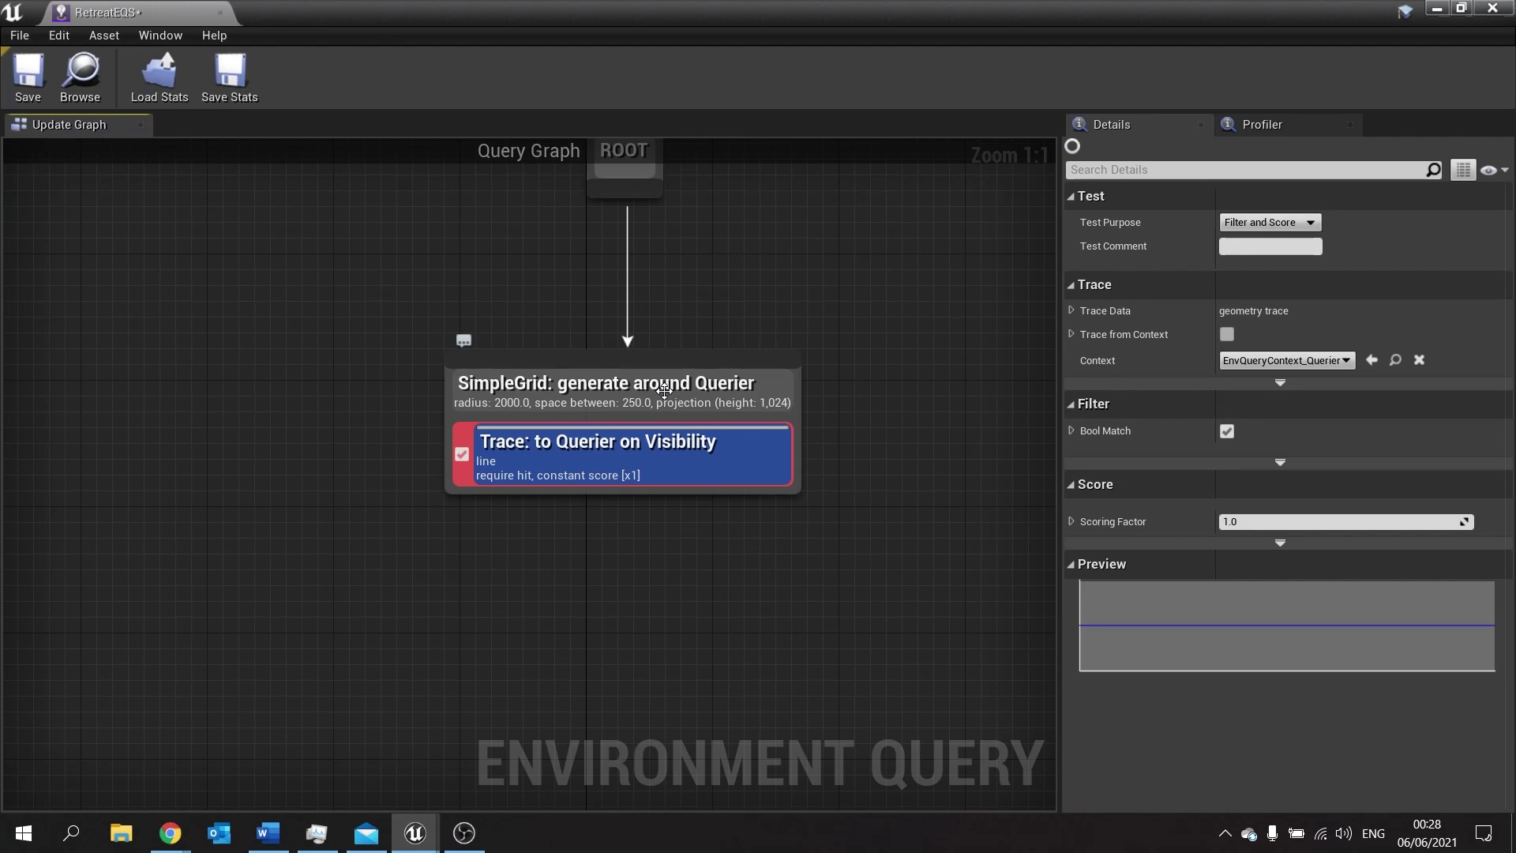
left_click(1256, 222)
left_click(1245, 239)
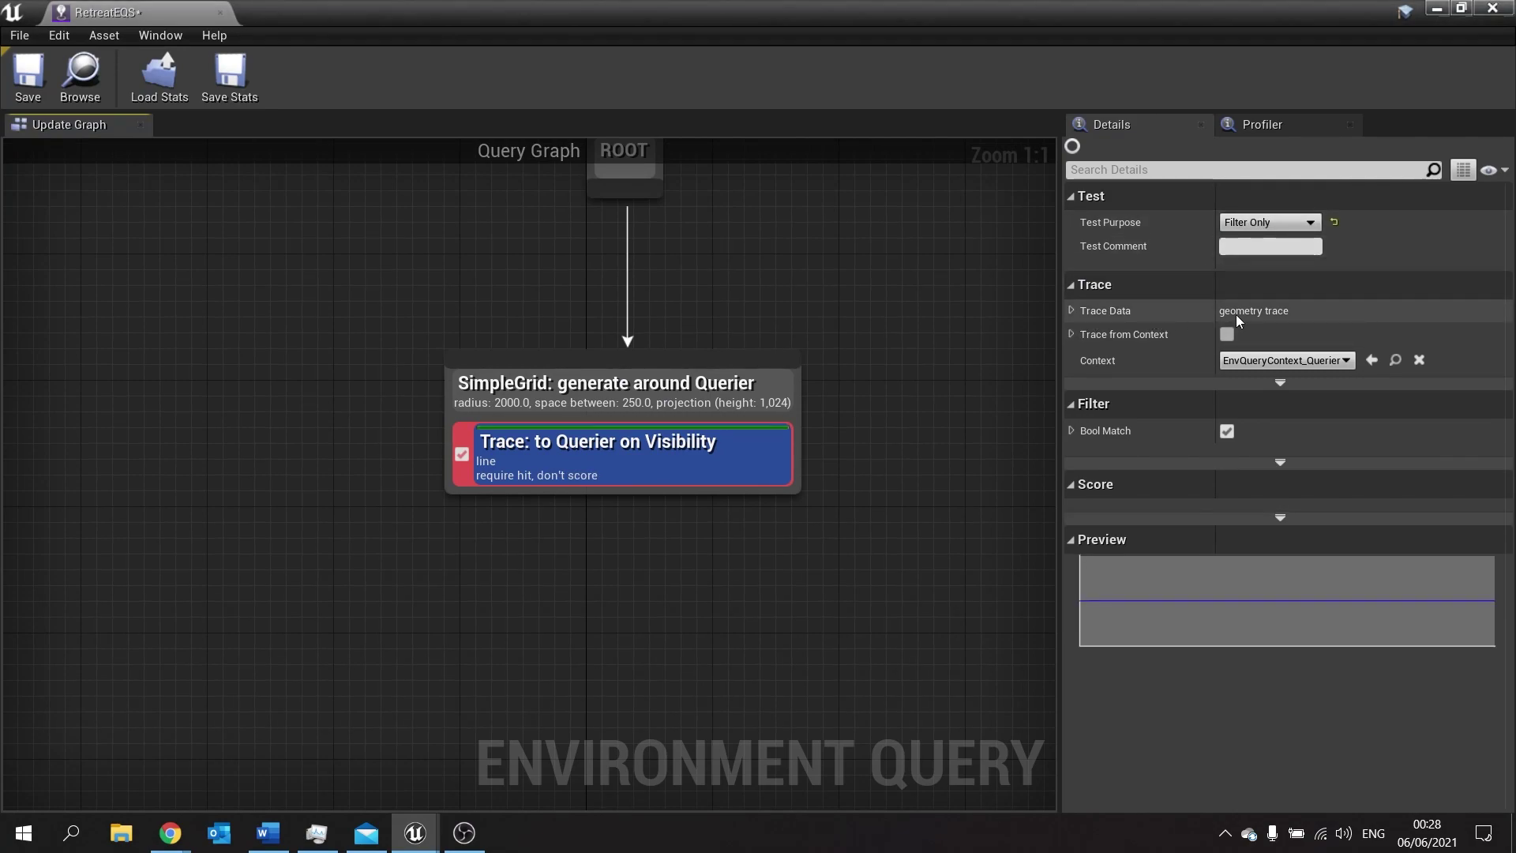
Set the Trace test to the Camera channel against TargetContext, then save and close
left_click(1073, 311)
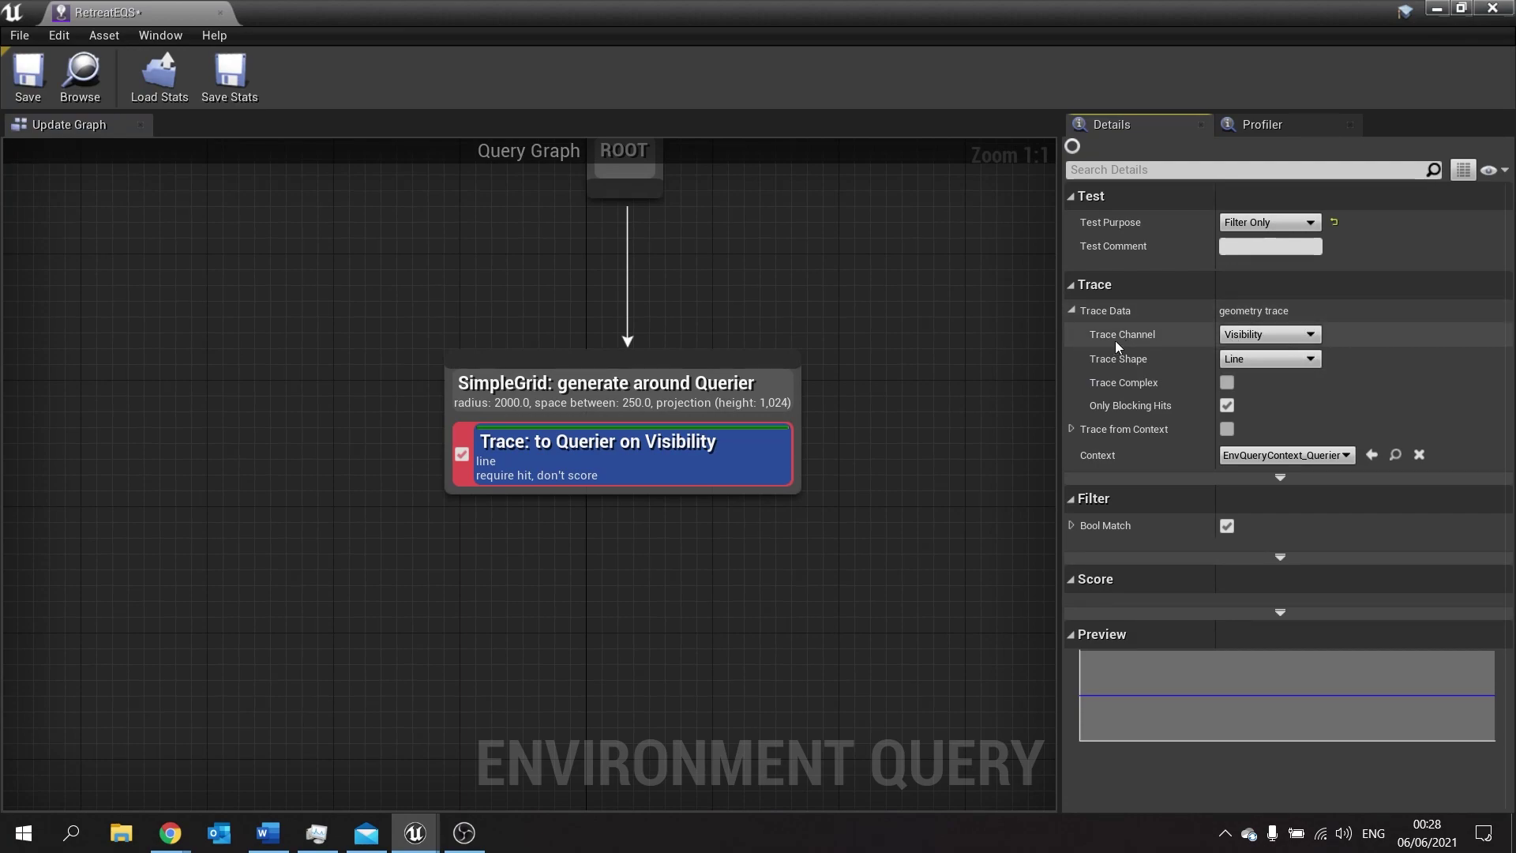
left_click(1260, 335)
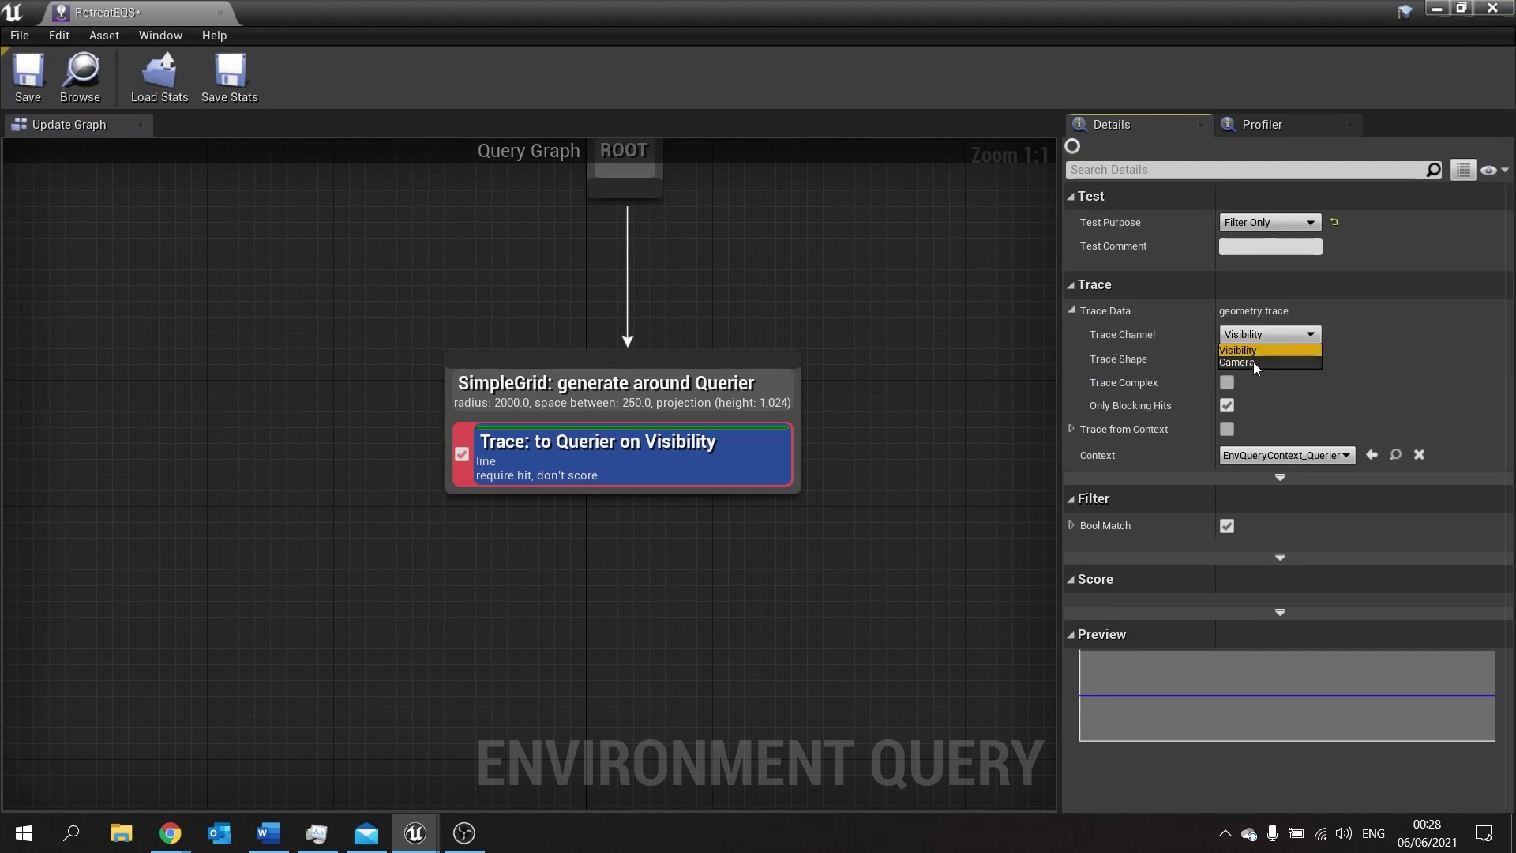
left_click(1253, 362)
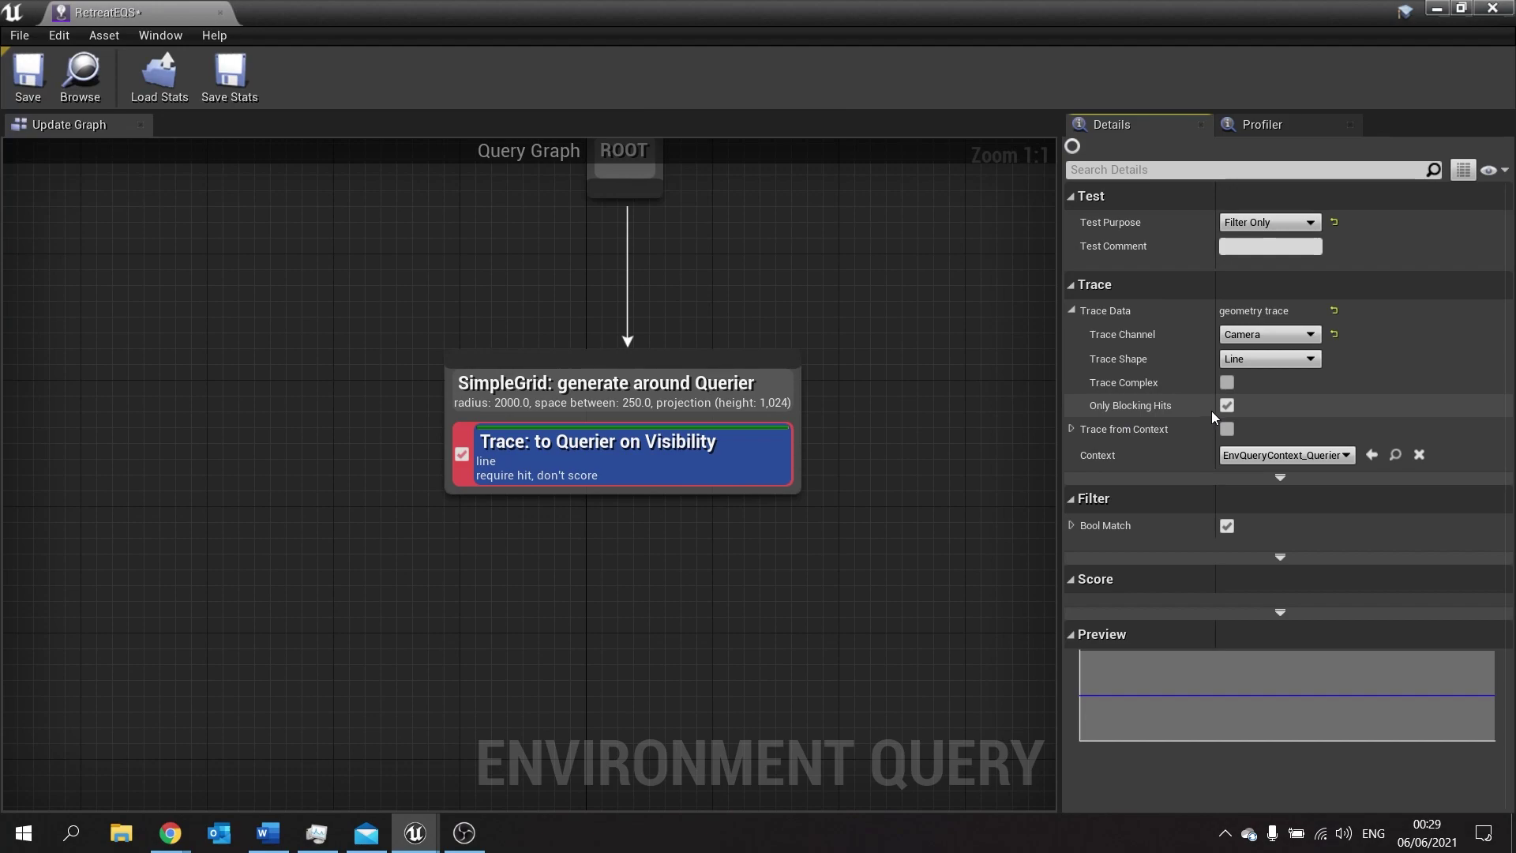
left_click(1297, 461)
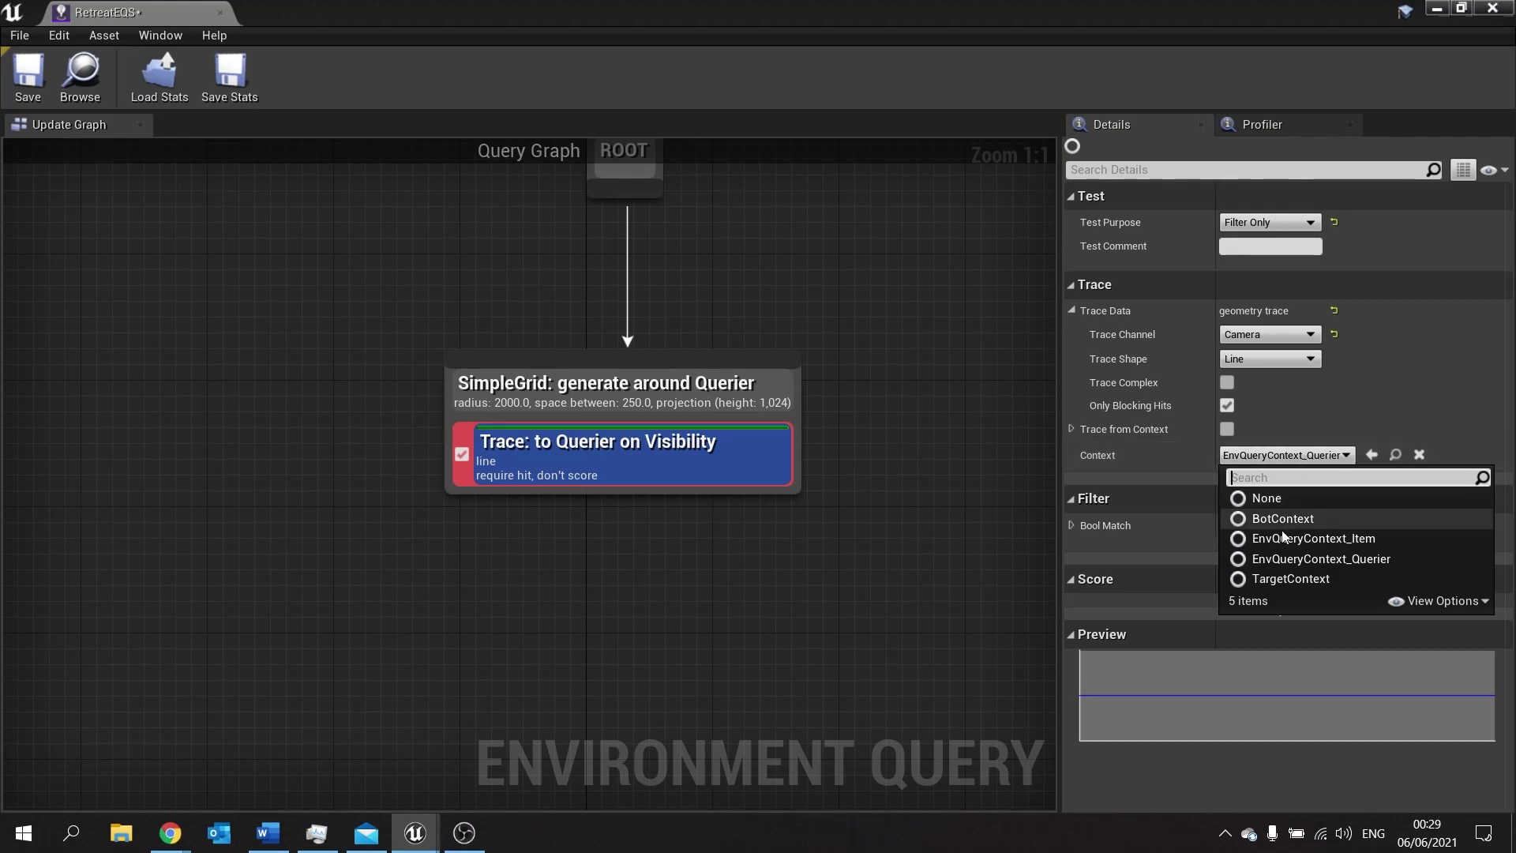
left_click(1322, 577)
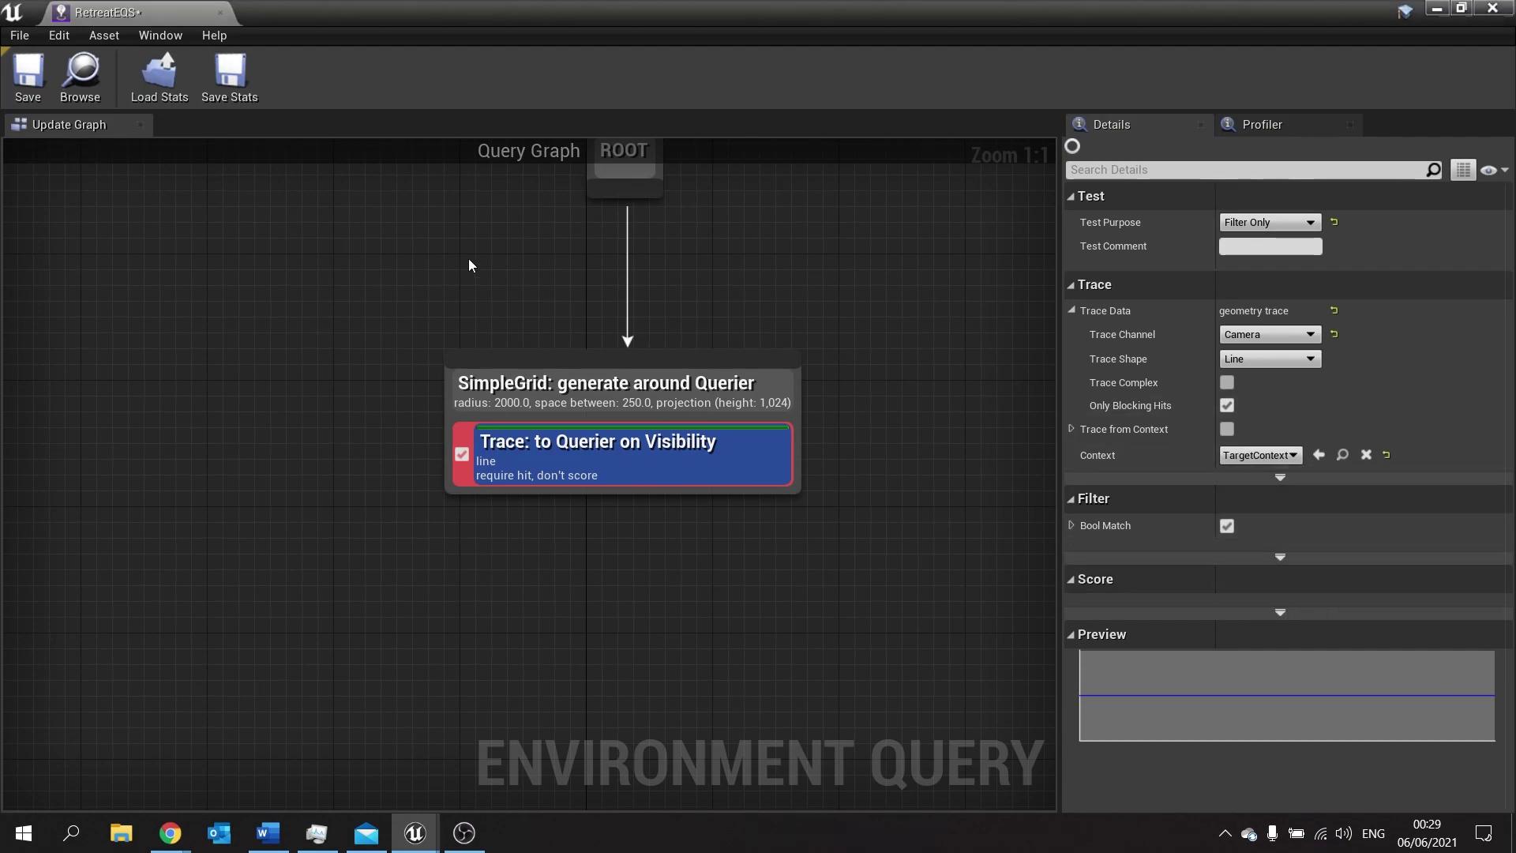
left_click(28, 75)
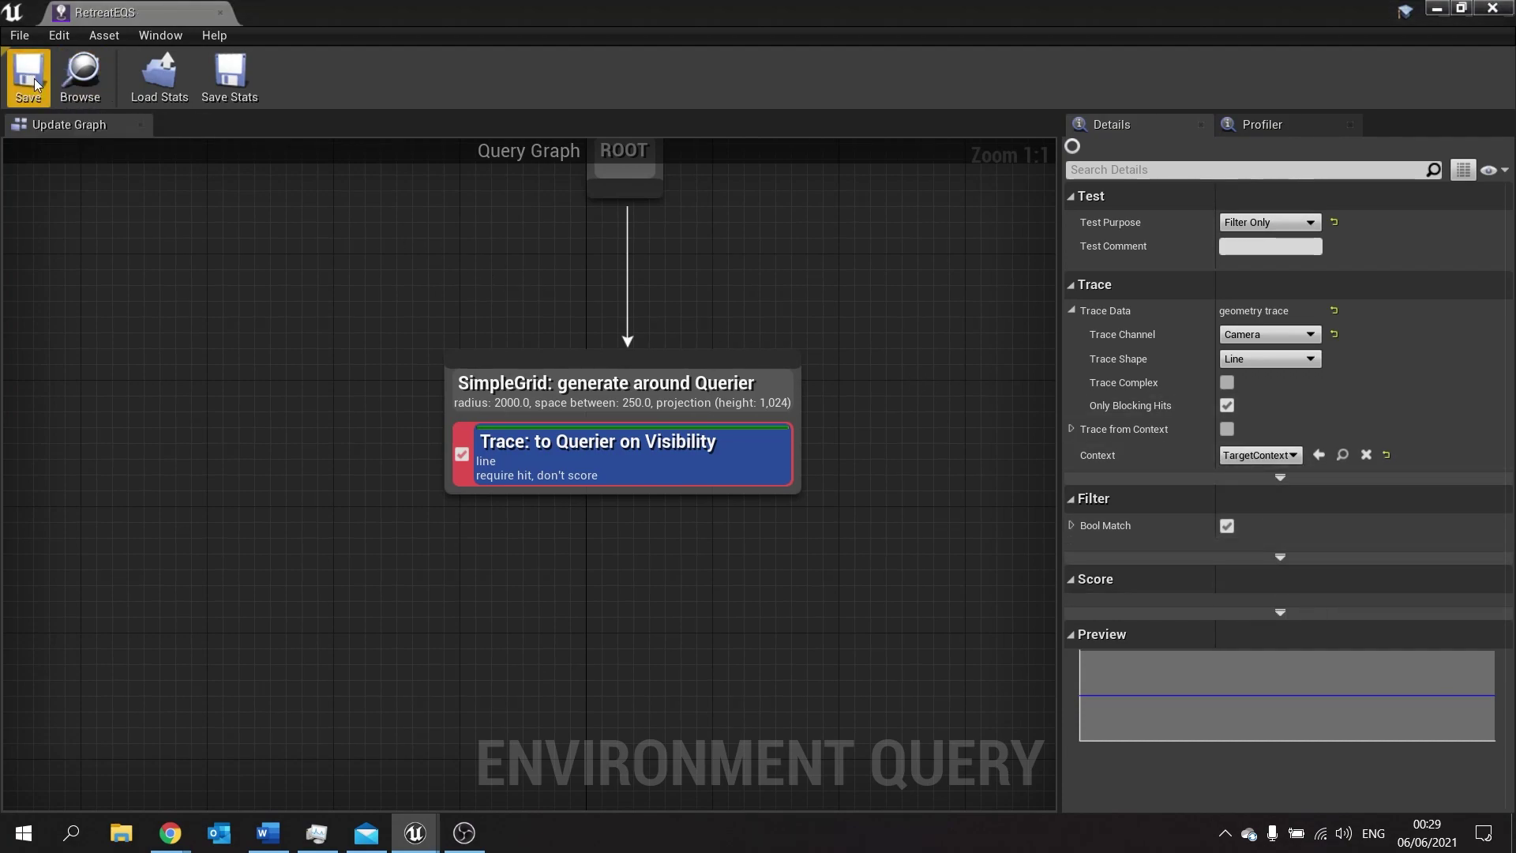
left_click(1493, 10)
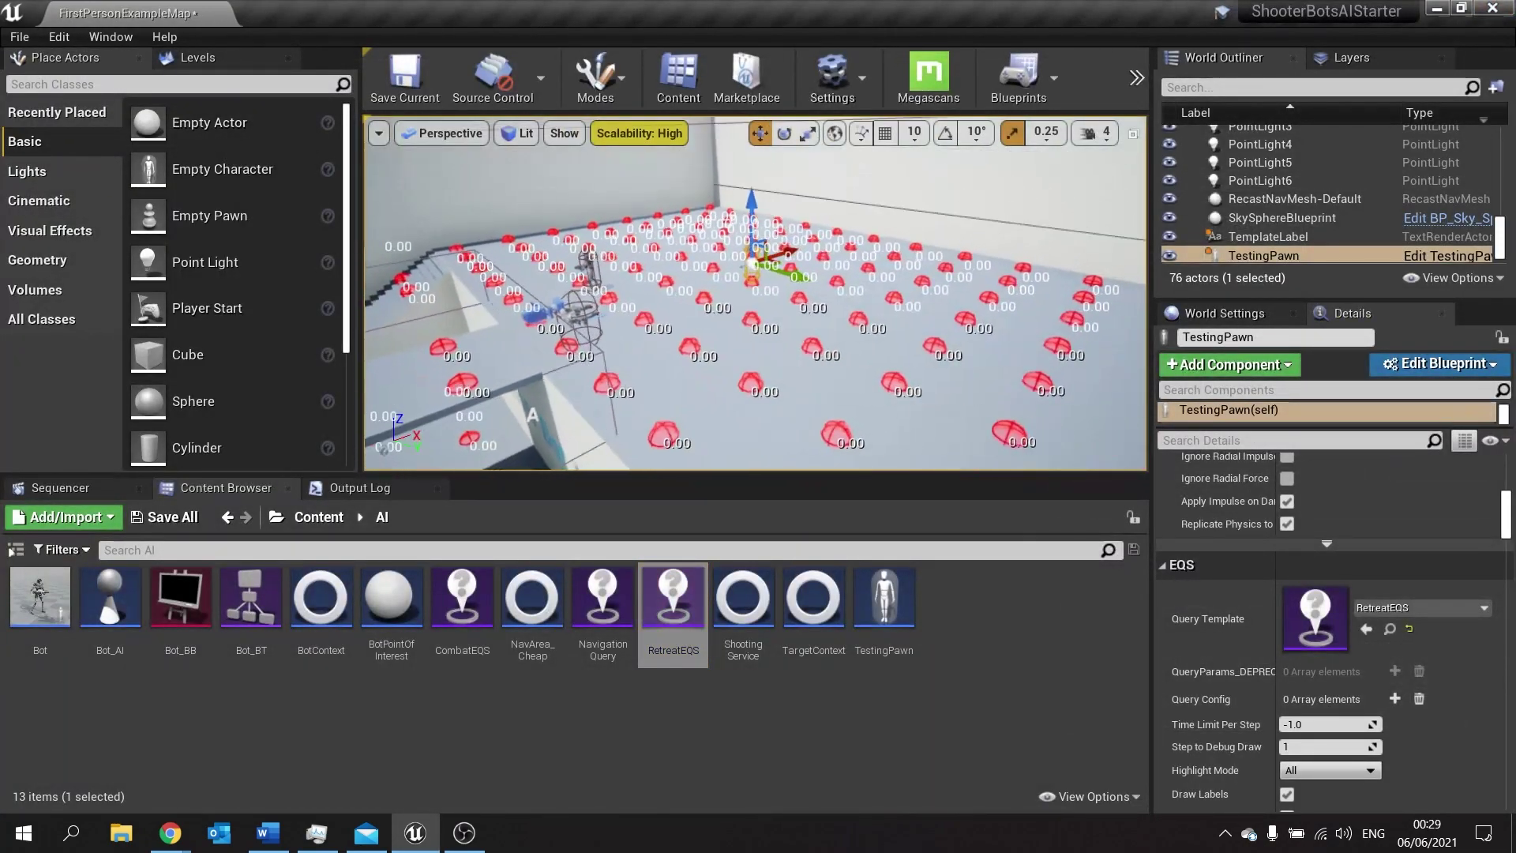
left_click(832, 705)
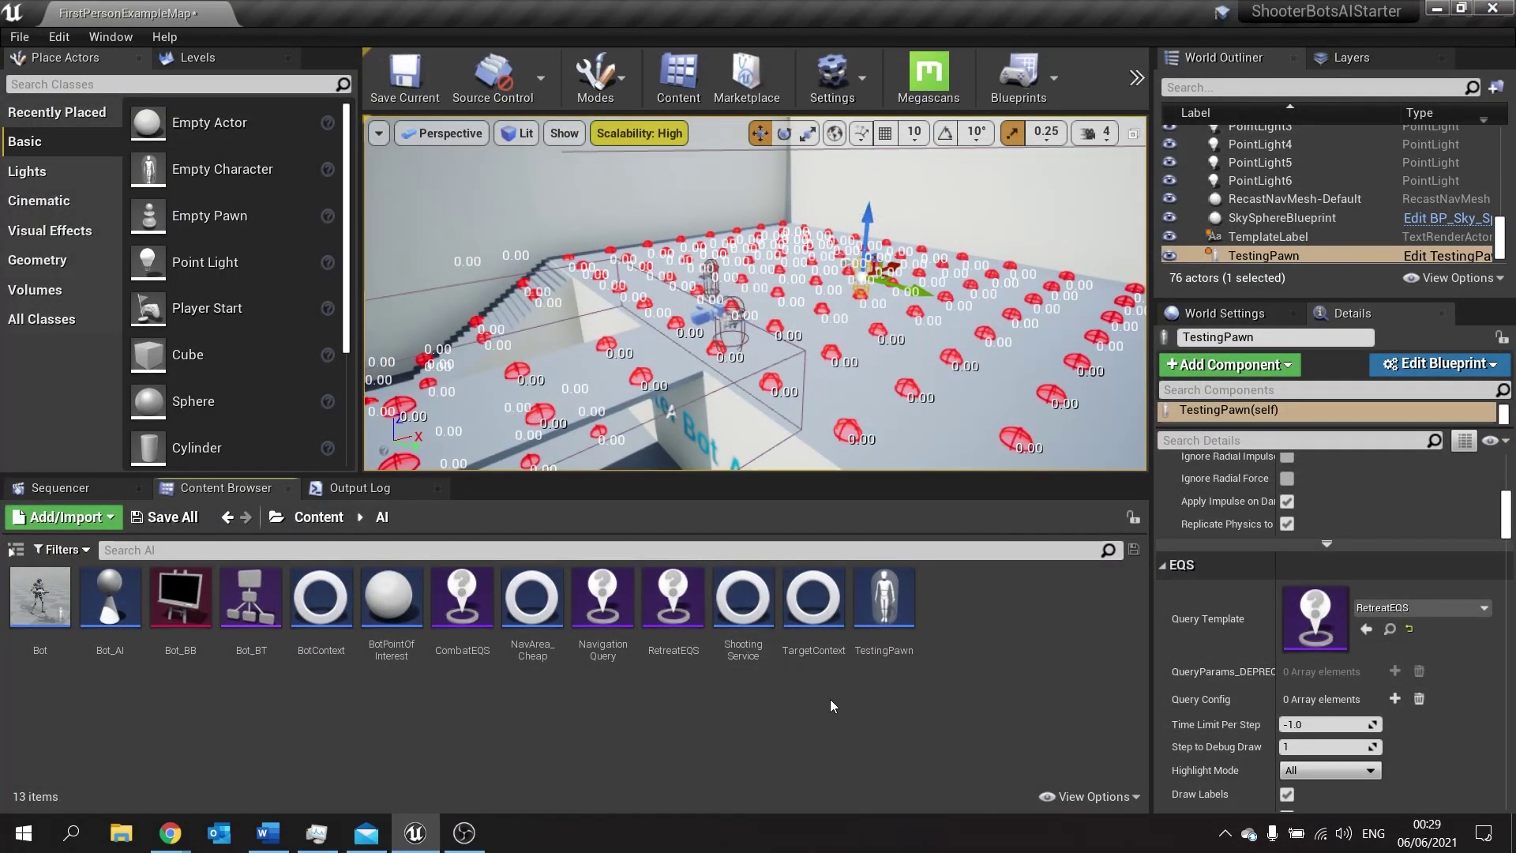
Run Get Actor Of Class from Provide Single Actor, feed its Return Value into Resulting Actor, and compile
double_click(831, 604)
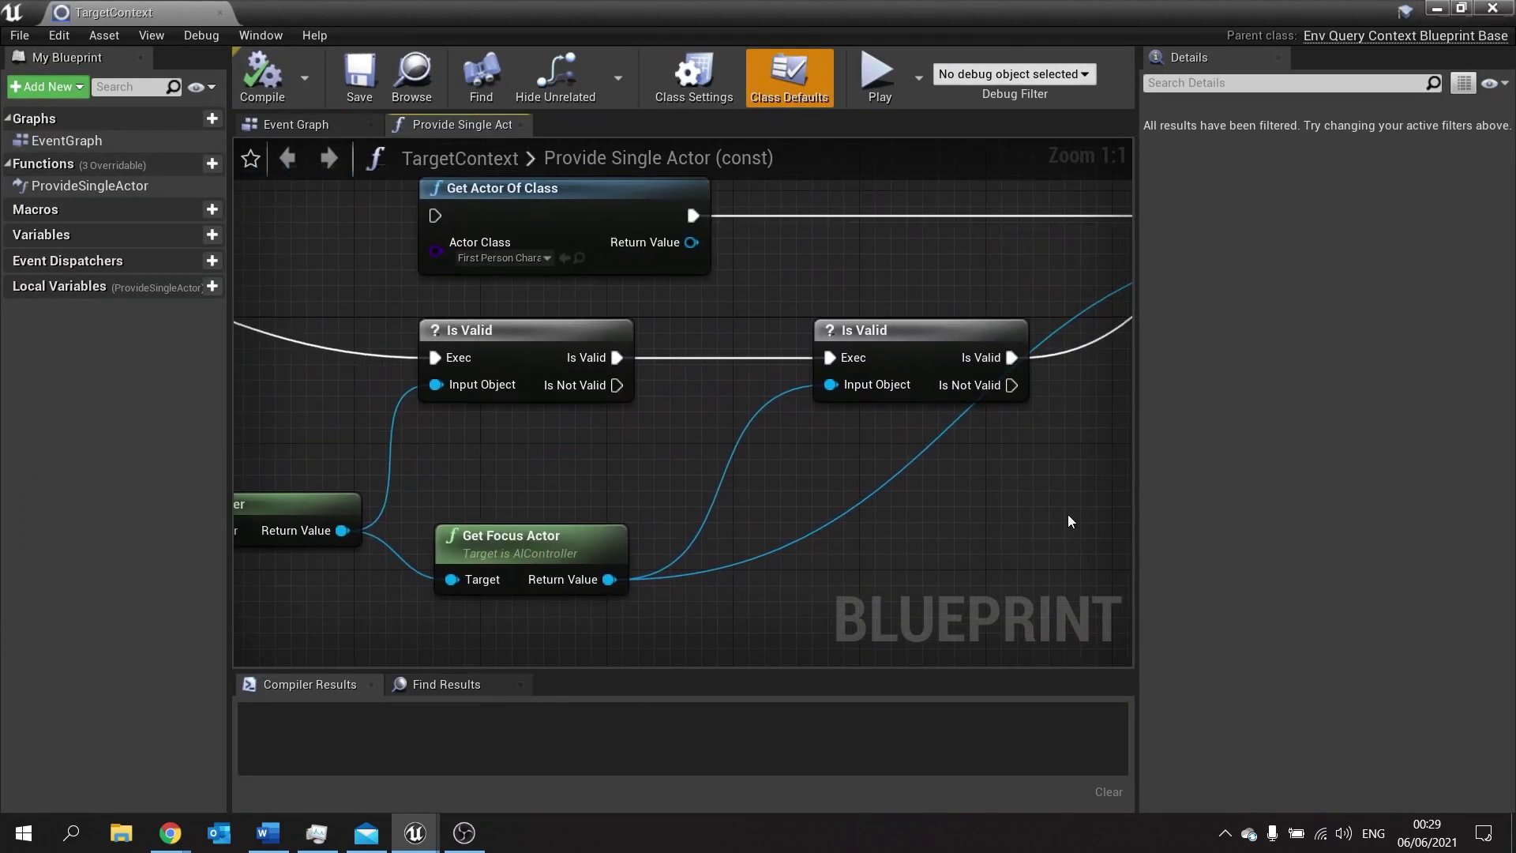
scroll(1027, 512, "down", 3)
scroll(682, 401, "up", 3)
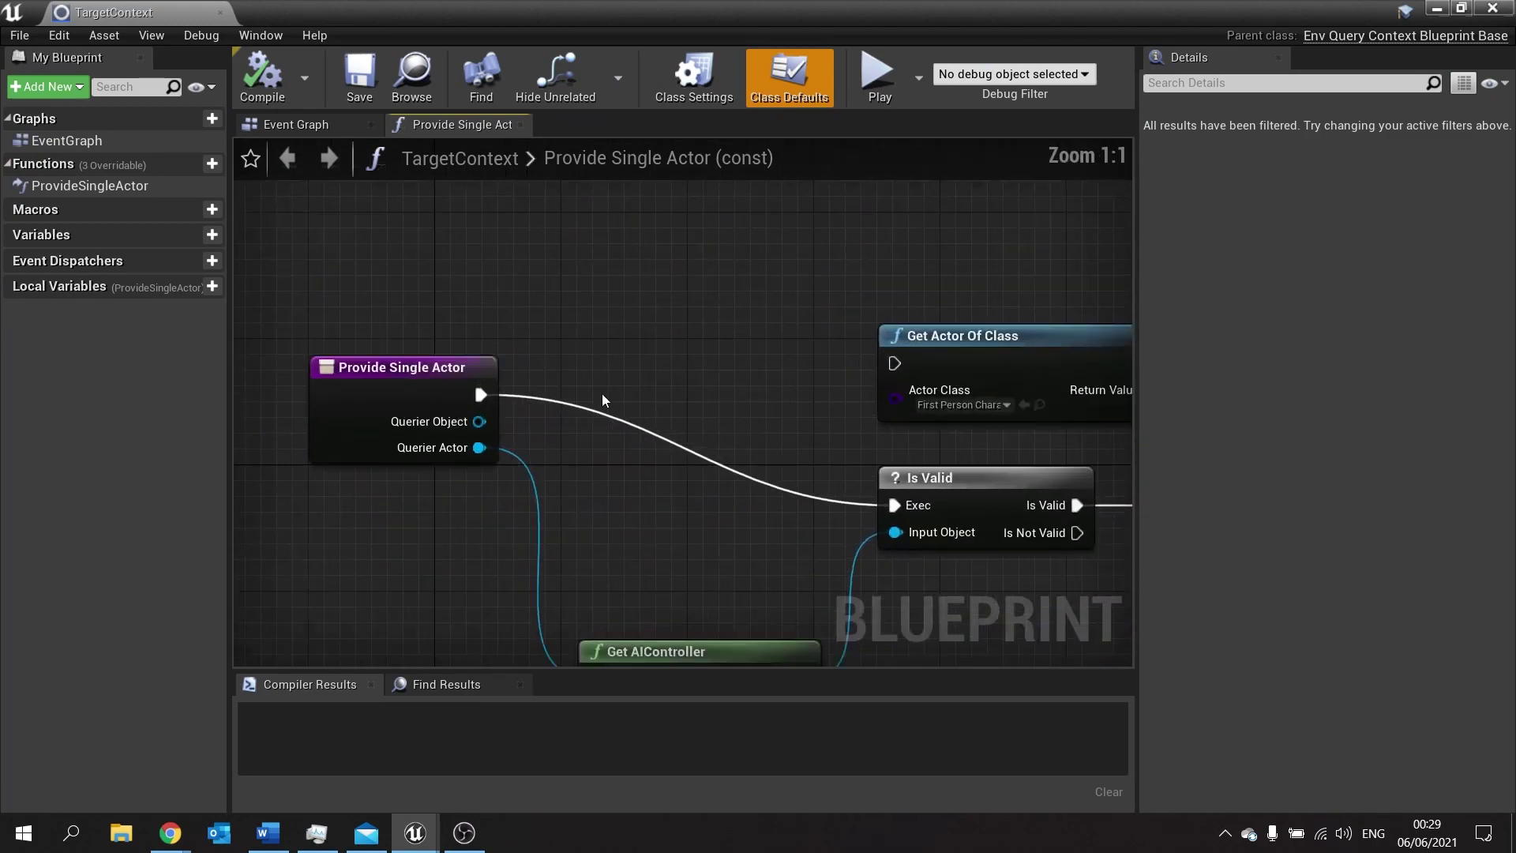
left_click_drag(853, 367, 895, 363)
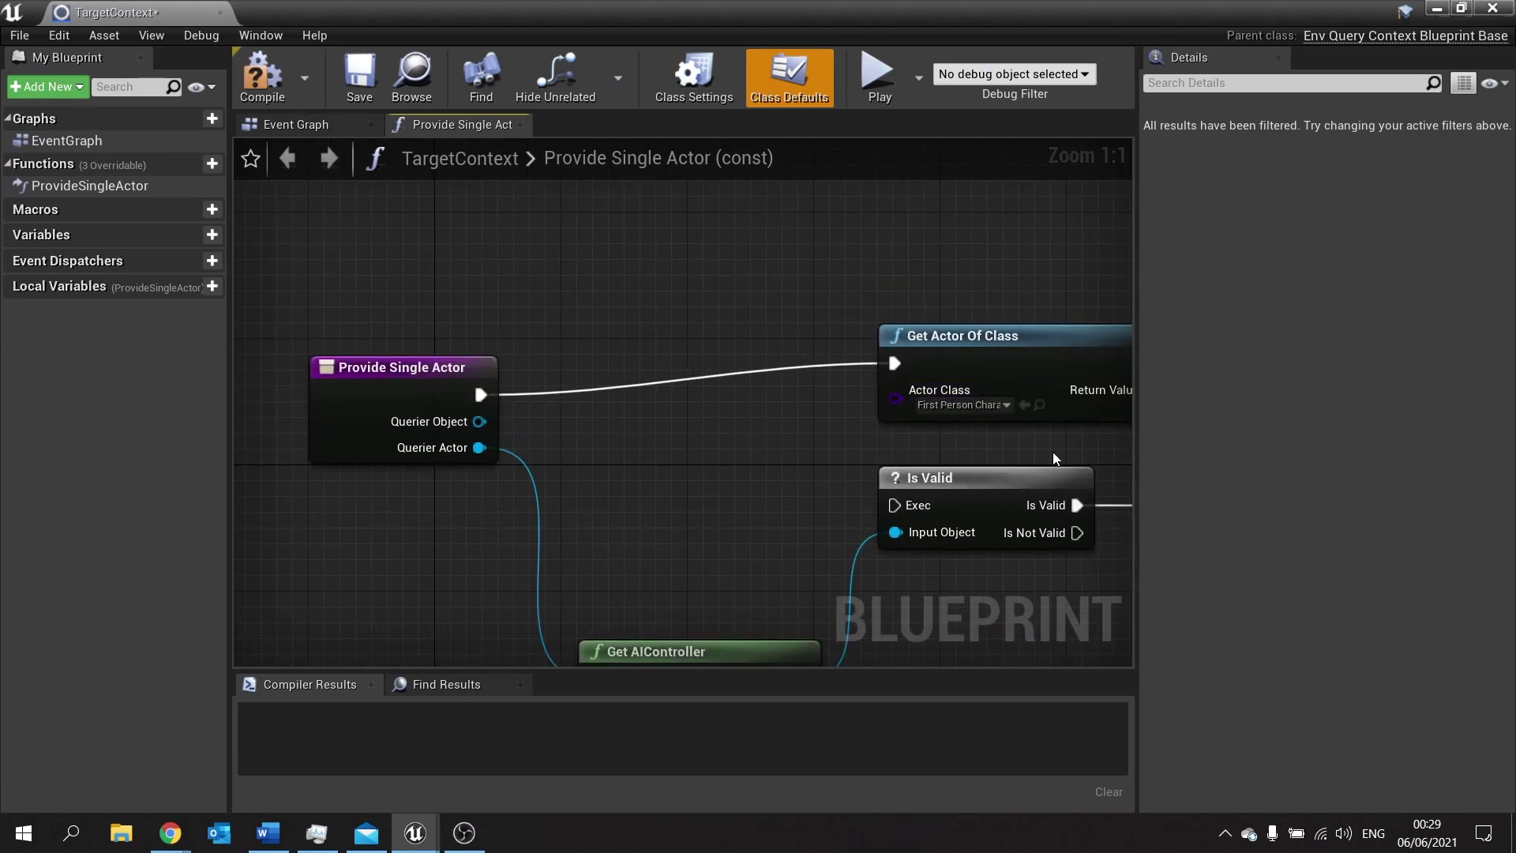
right_click_drag(838, 391, 684, 353)
right_click_drag(942, 325, 453, 363)
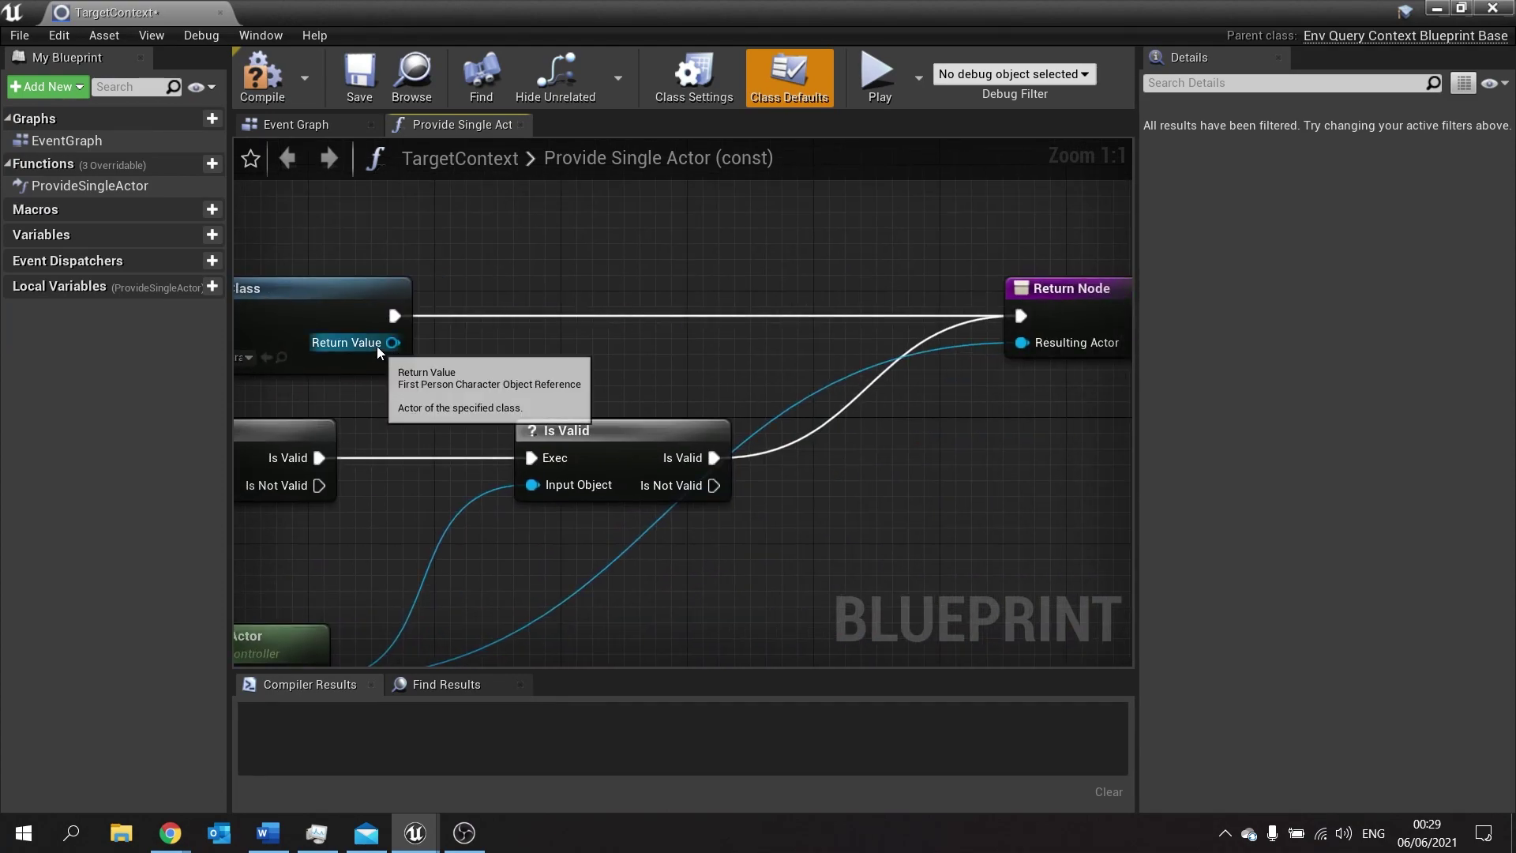
left_click_drag(393, 342, 1021, 342)
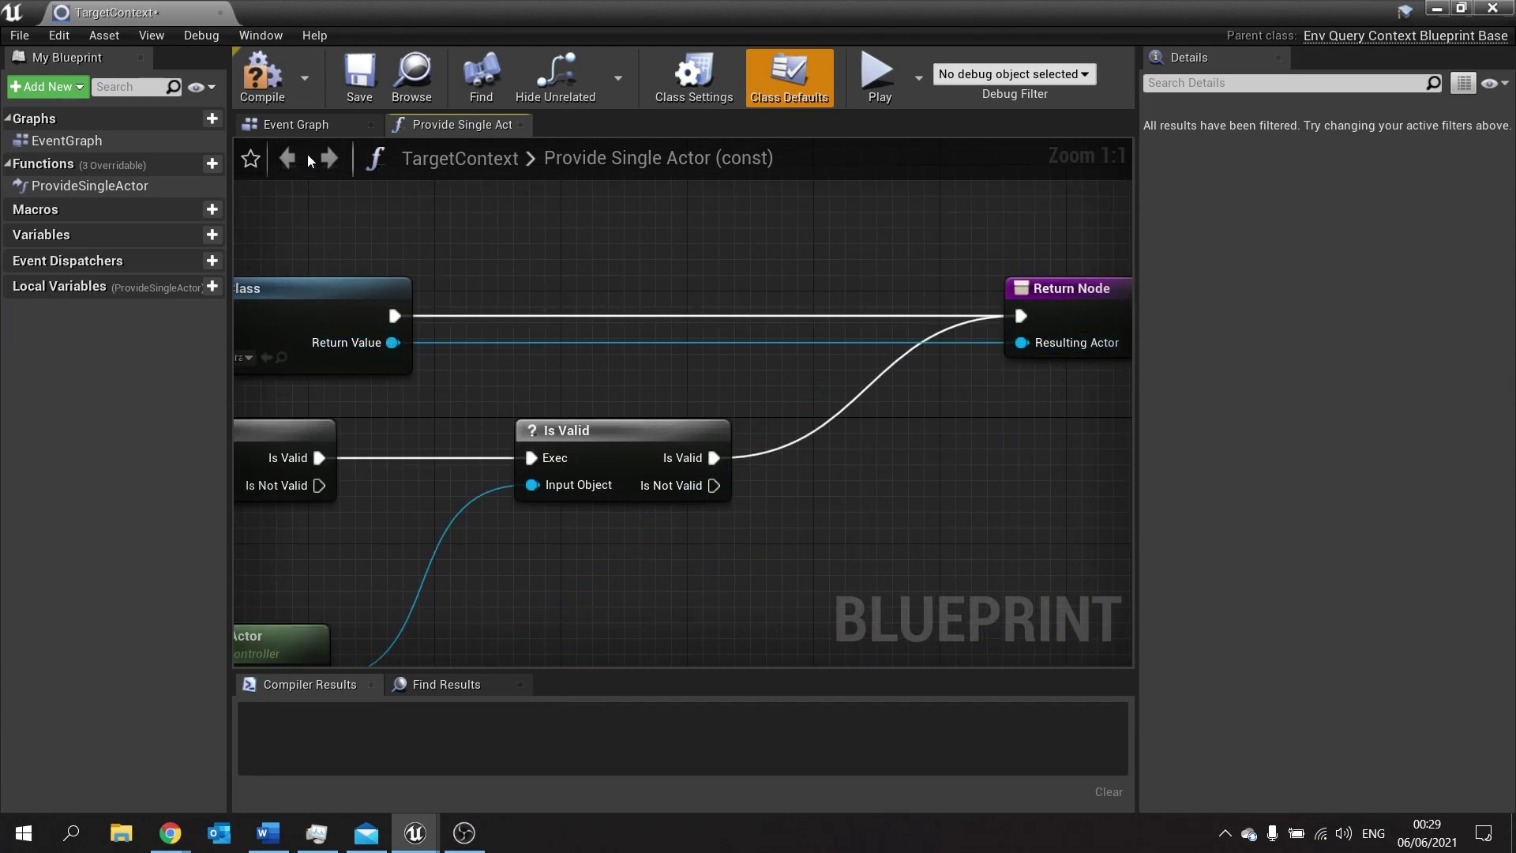
left_click(262, 75)
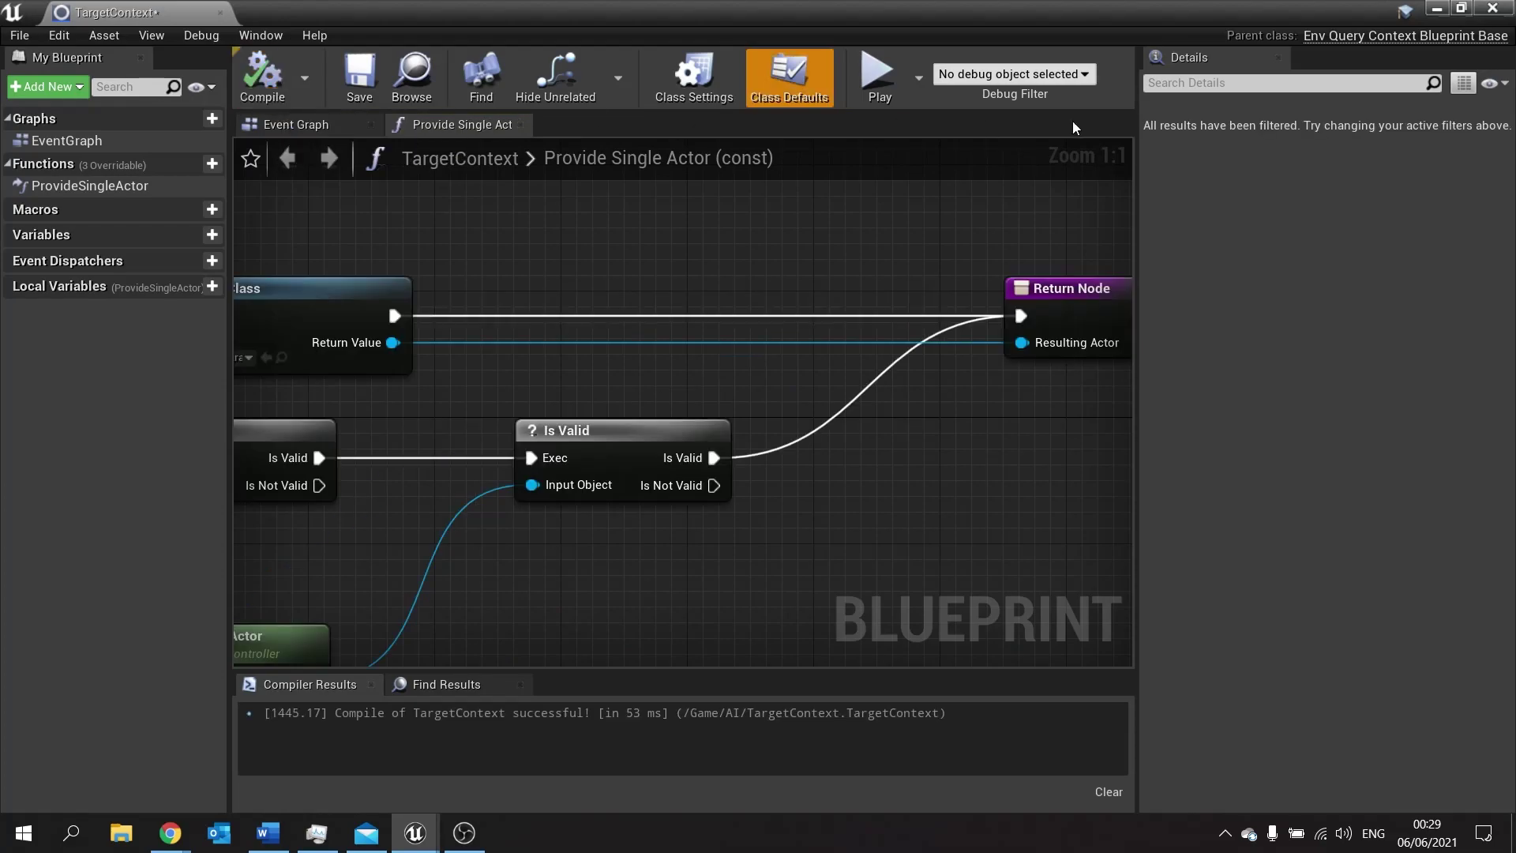
left_click(1433, 7)
mouse_move(899, 379)
left_mouse_down()
mouse_move(896, 290)
mouse_move(837, 260)
mouse_move(795, 314)
left_mouse_up()
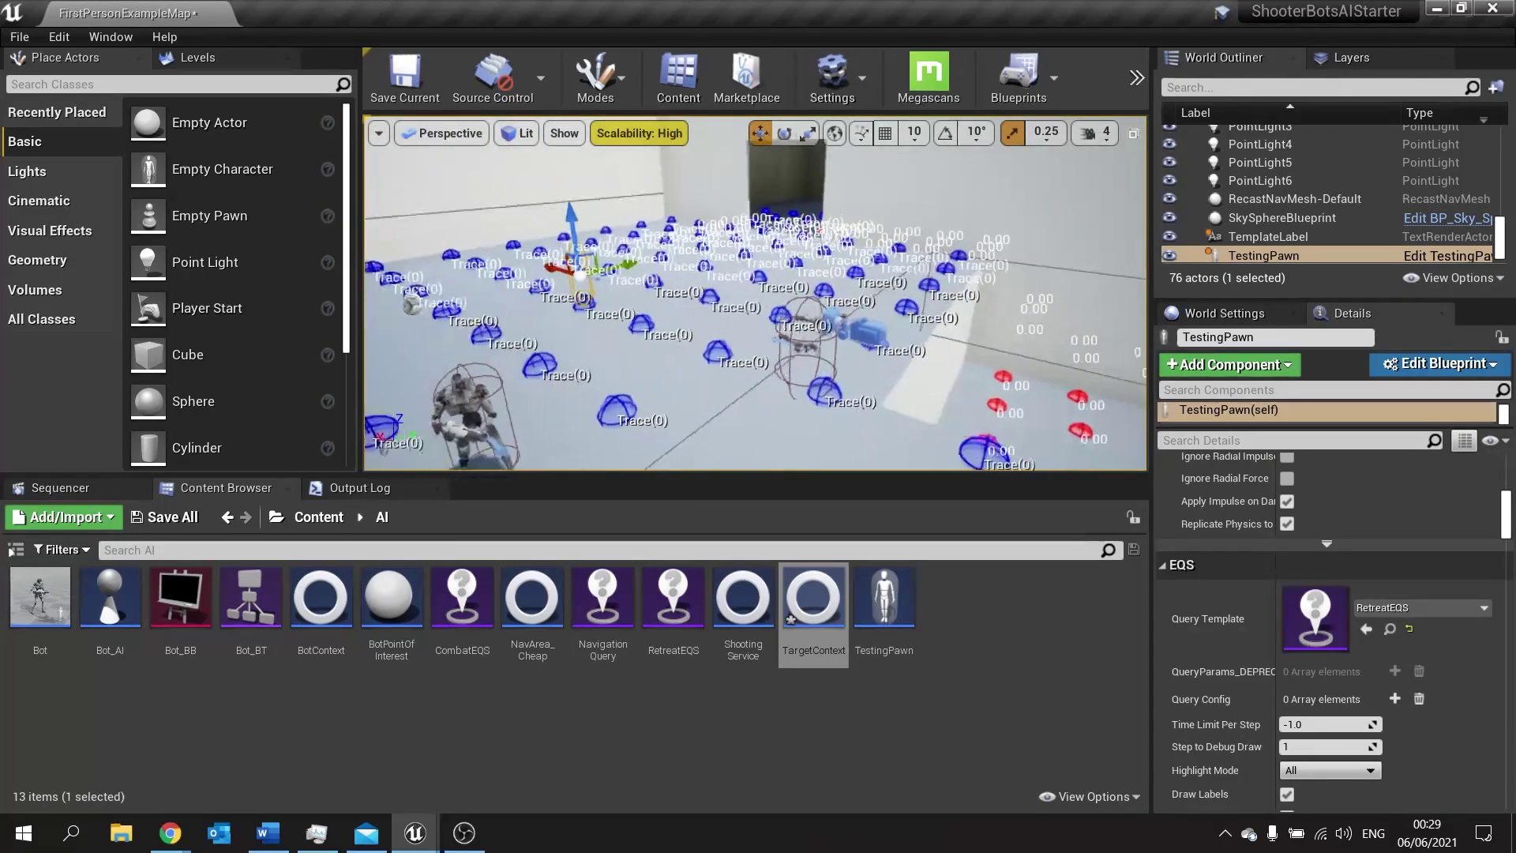
Reselect the TestingPawn, focus it, and orbit the room to inspect the Trace(0) markers
left_click(780, 326)
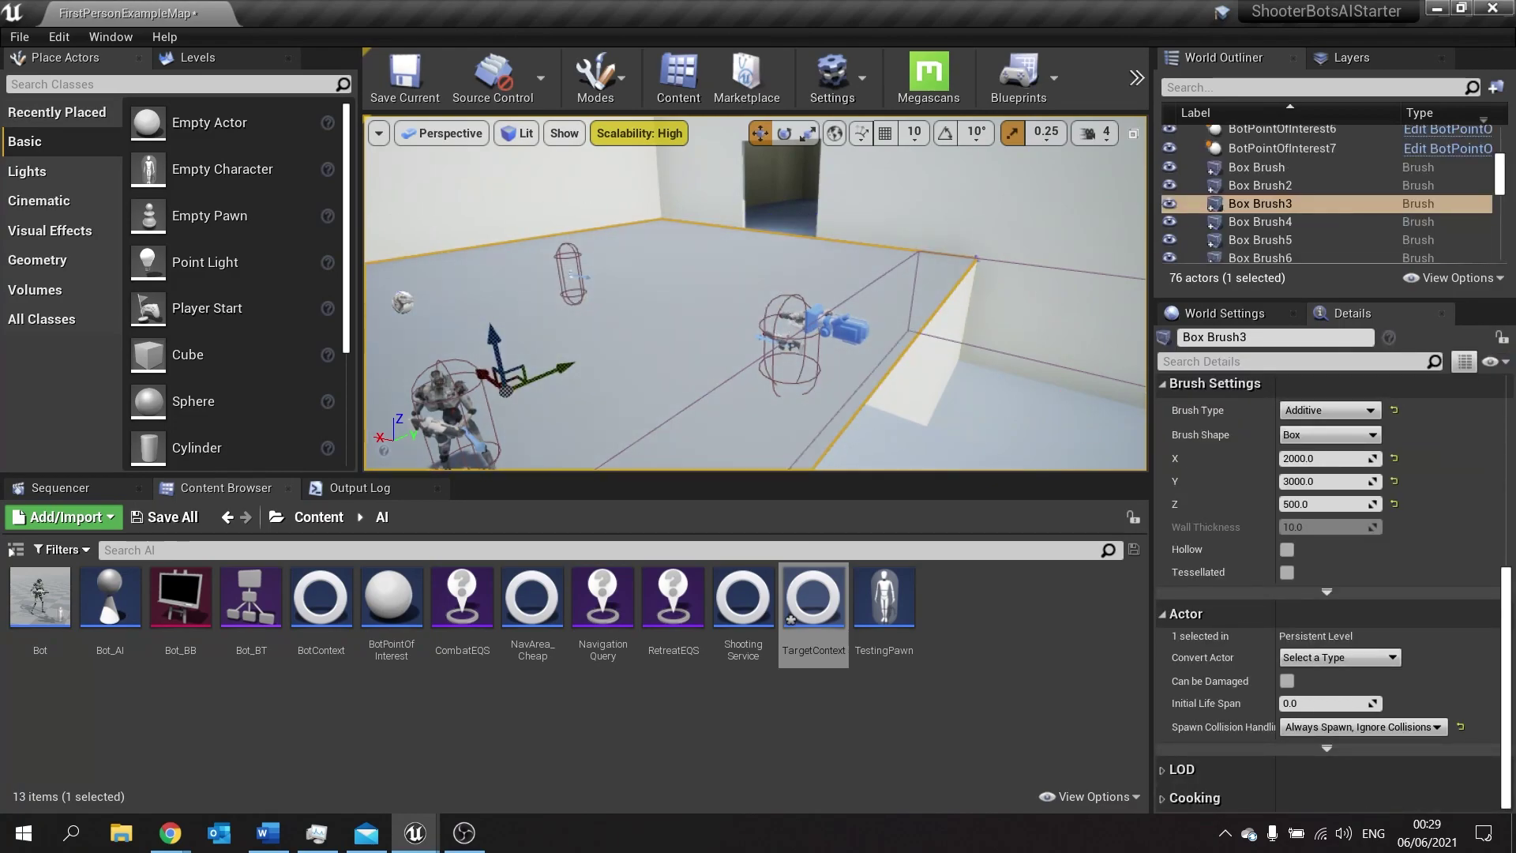
left_click(788, 339)
mouse_move(789, 339)
left_mouse_down()
mouse_move(759, 331)
mouse_move(759, 301)
mouse_move(742, 300)
mouse_move(790, 300)
mouse_move(687, 300)
mouse_move(750, 292)
mouse_move(711, 300)
left_mouse_up()
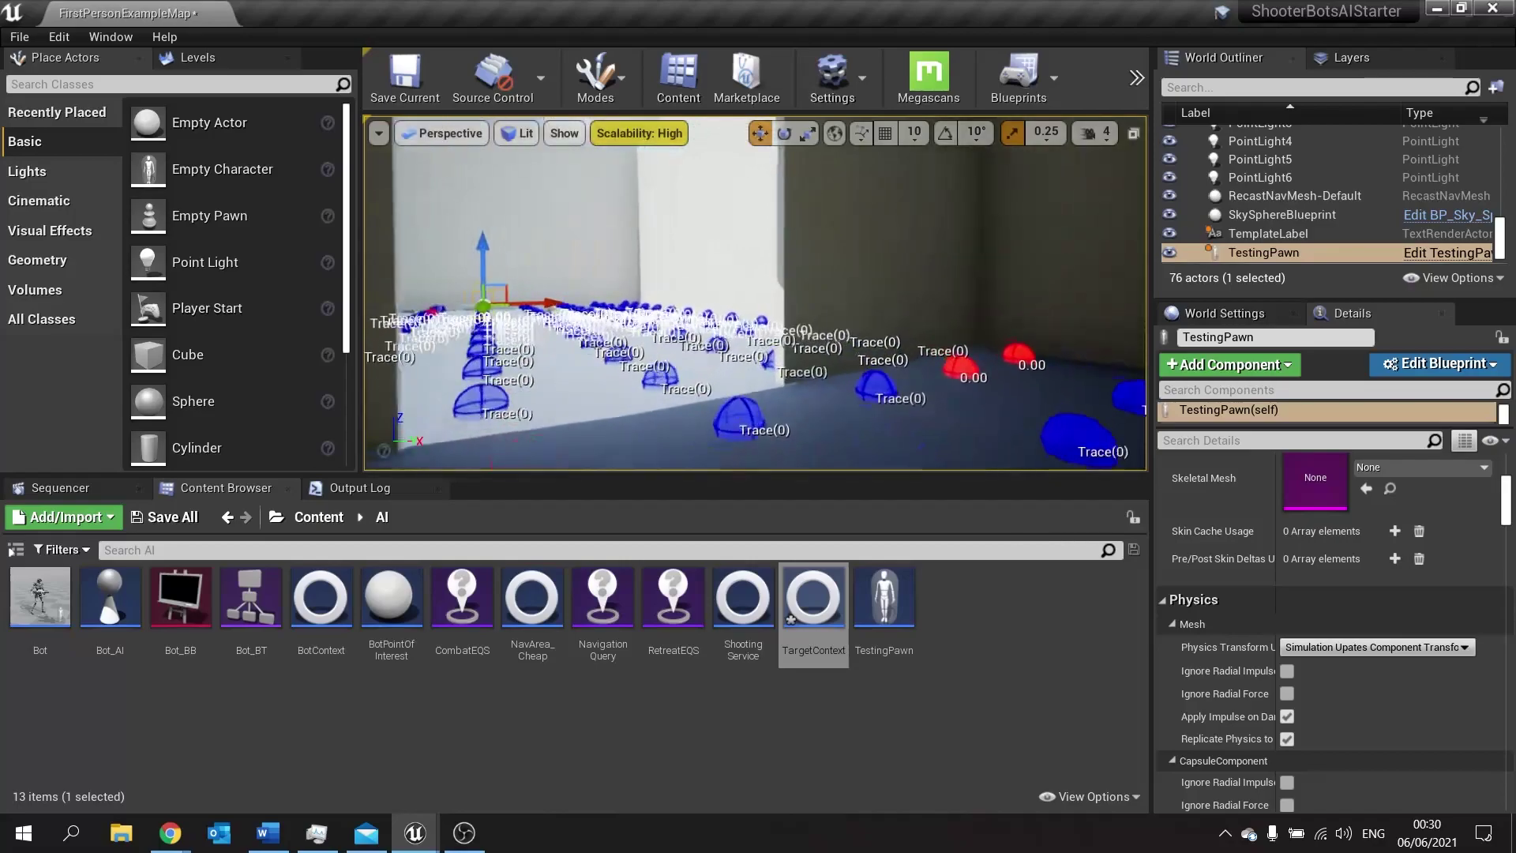
key("f")
left_click_drag(751, 301, 710, 301)
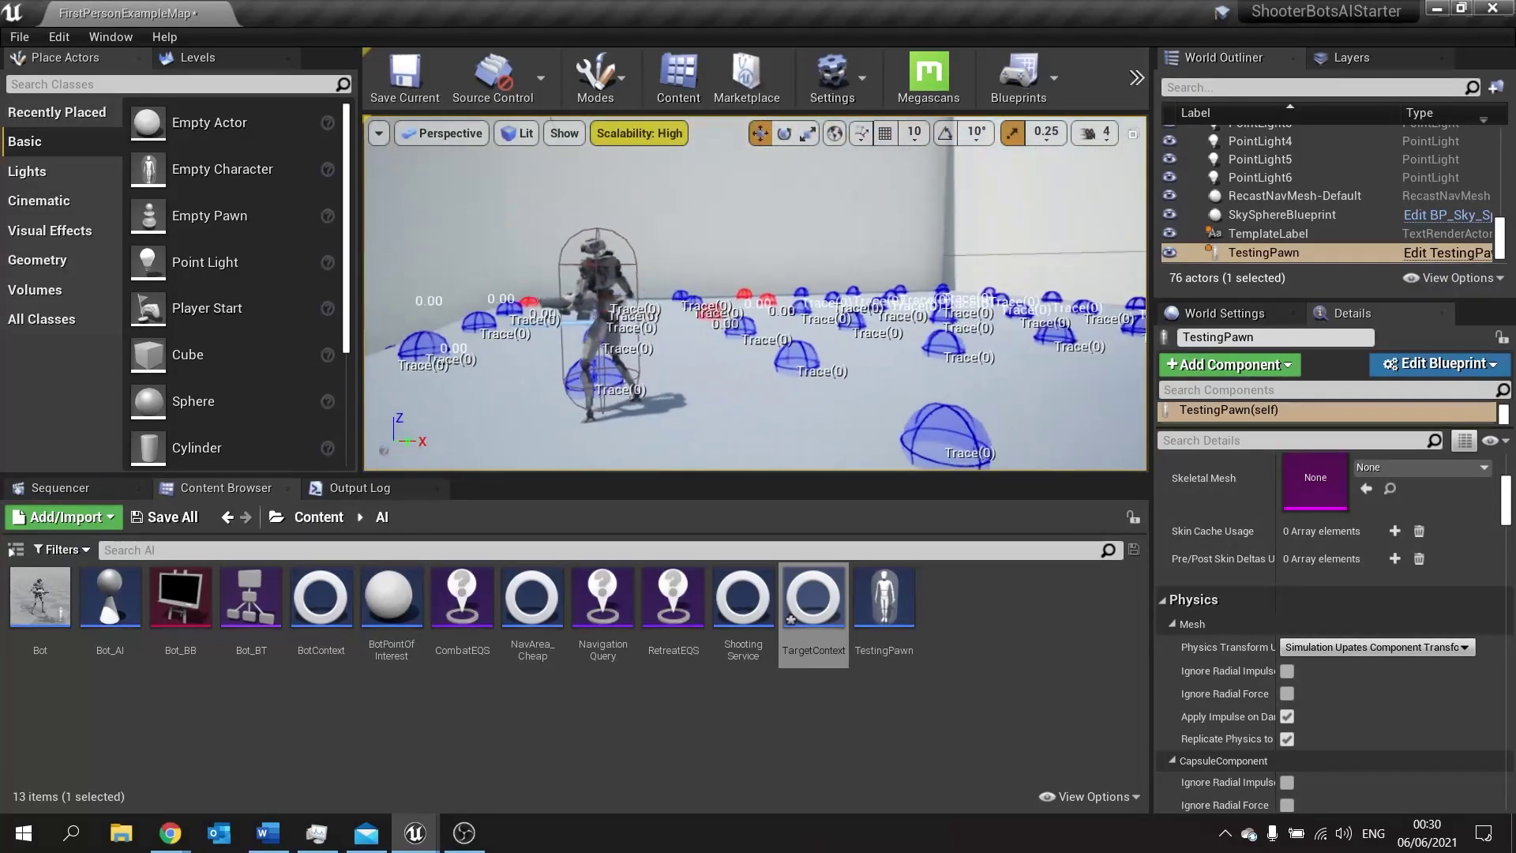
key("f")
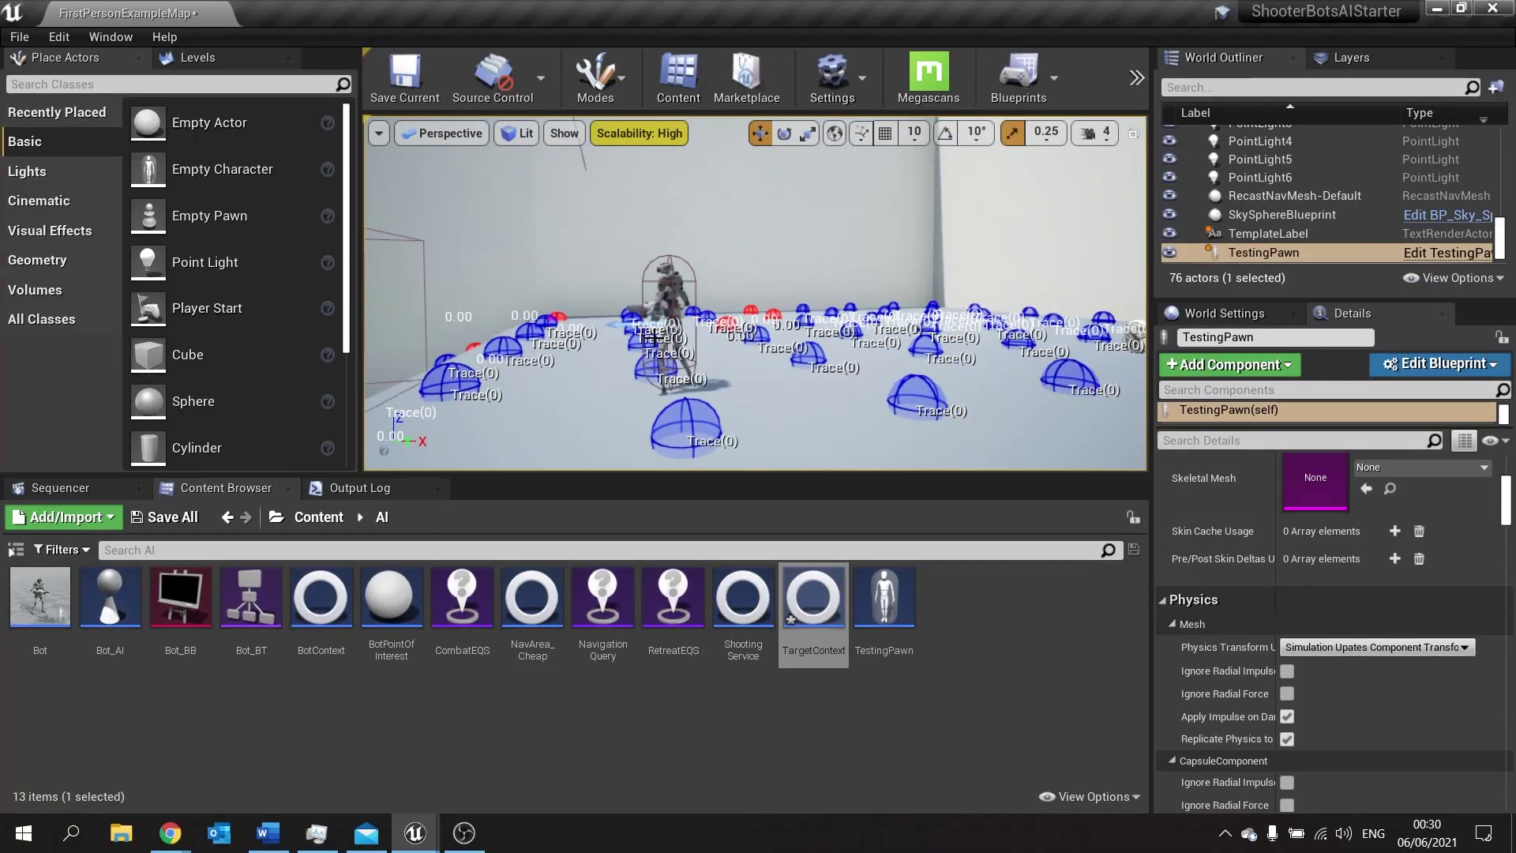
left_click_drag(782, 344, 735, 347)
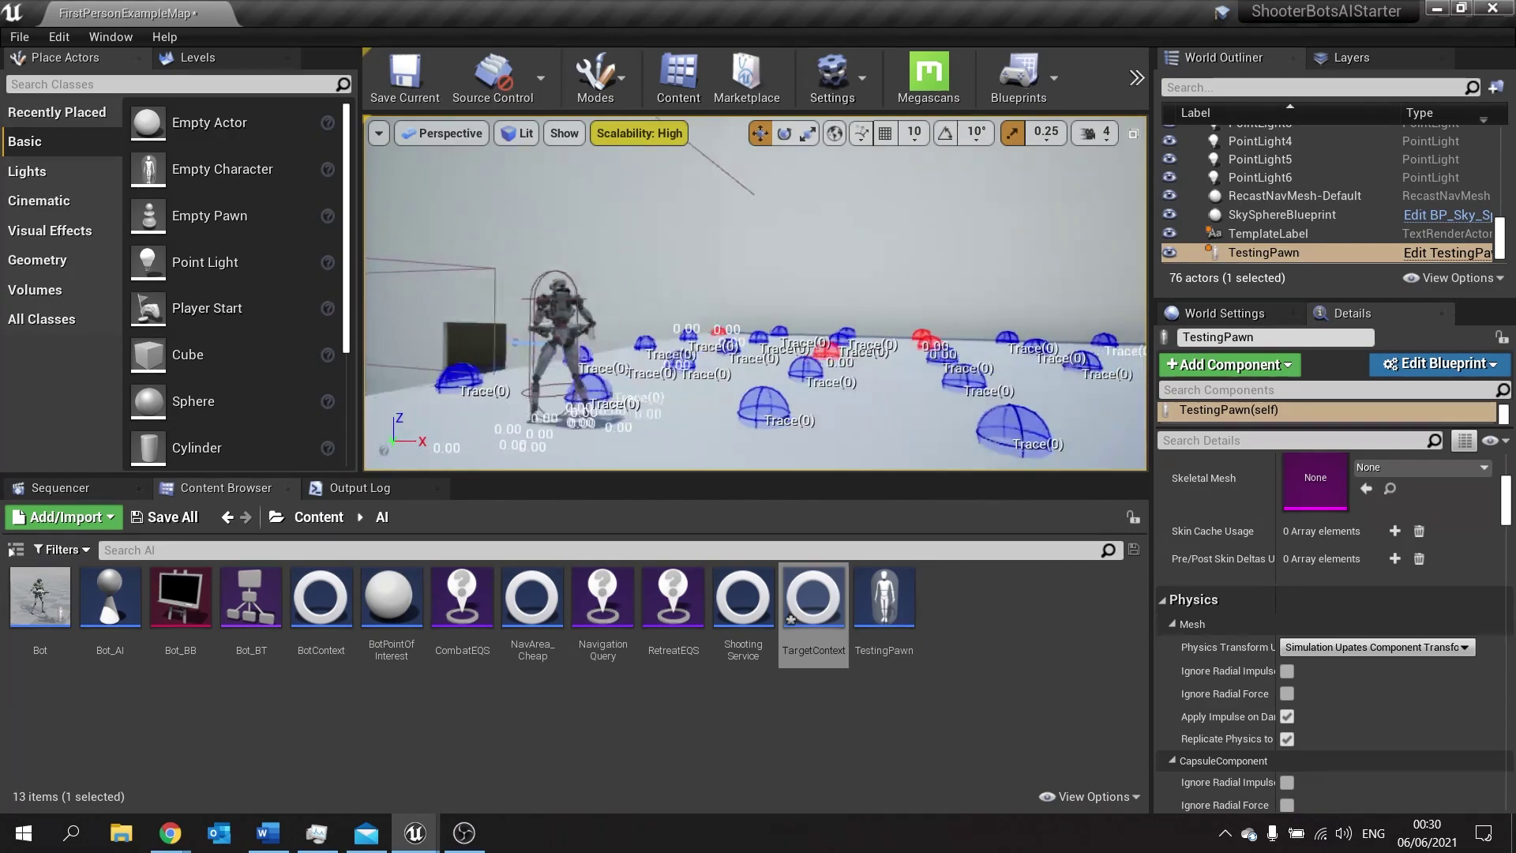
mouse_move(734, 347)
right_mouse_down()
mouse_move(735, 316)
mouse_move(792, 309)
right_mouse_up()
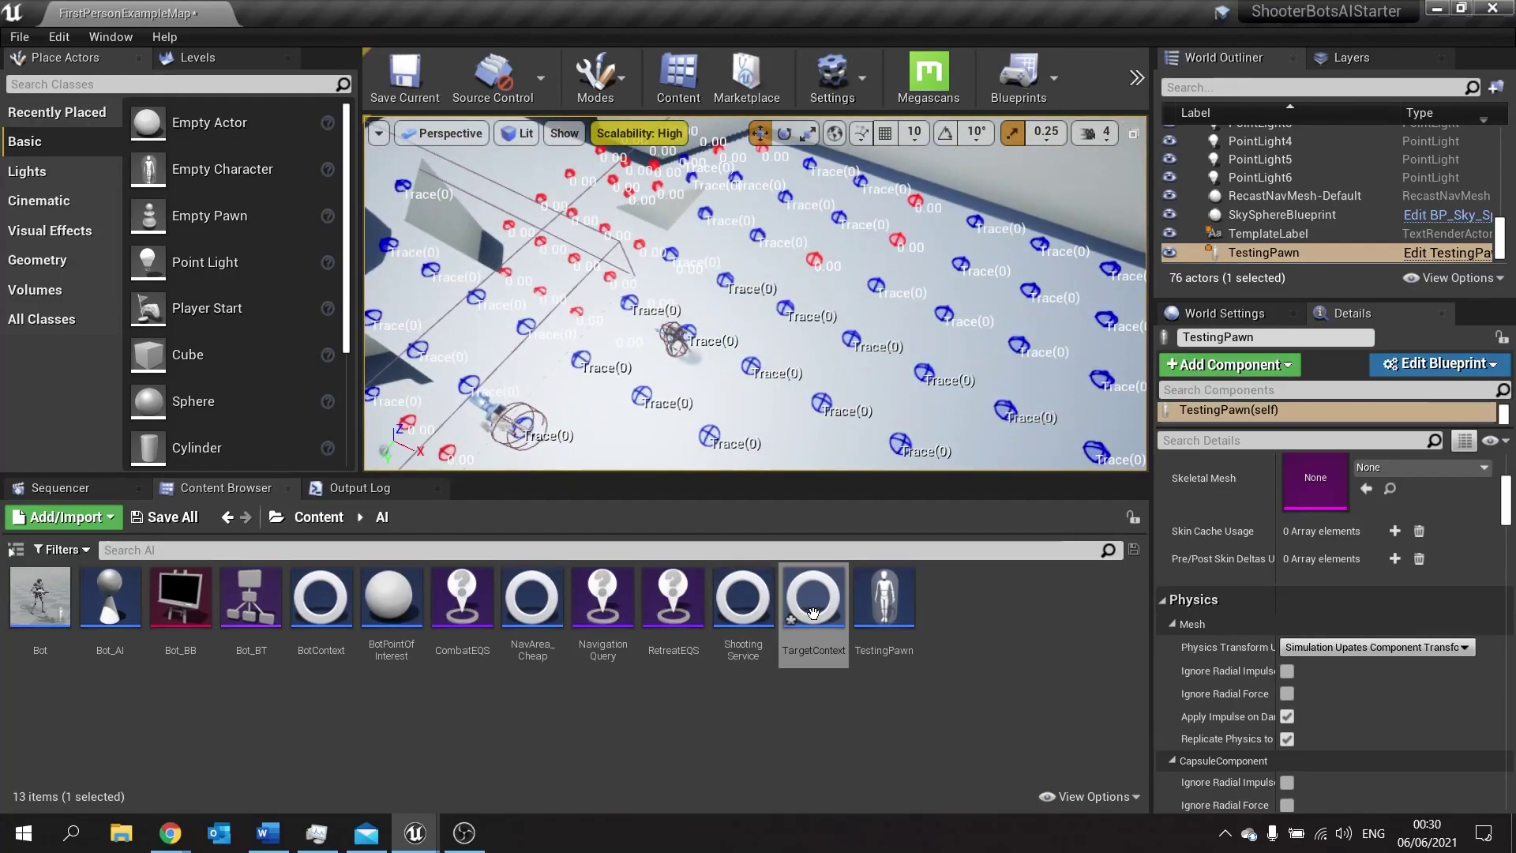
Change the RetreatEQS Trace test's channel to Visibility, save, and reopen the query
double_click(814, 614)
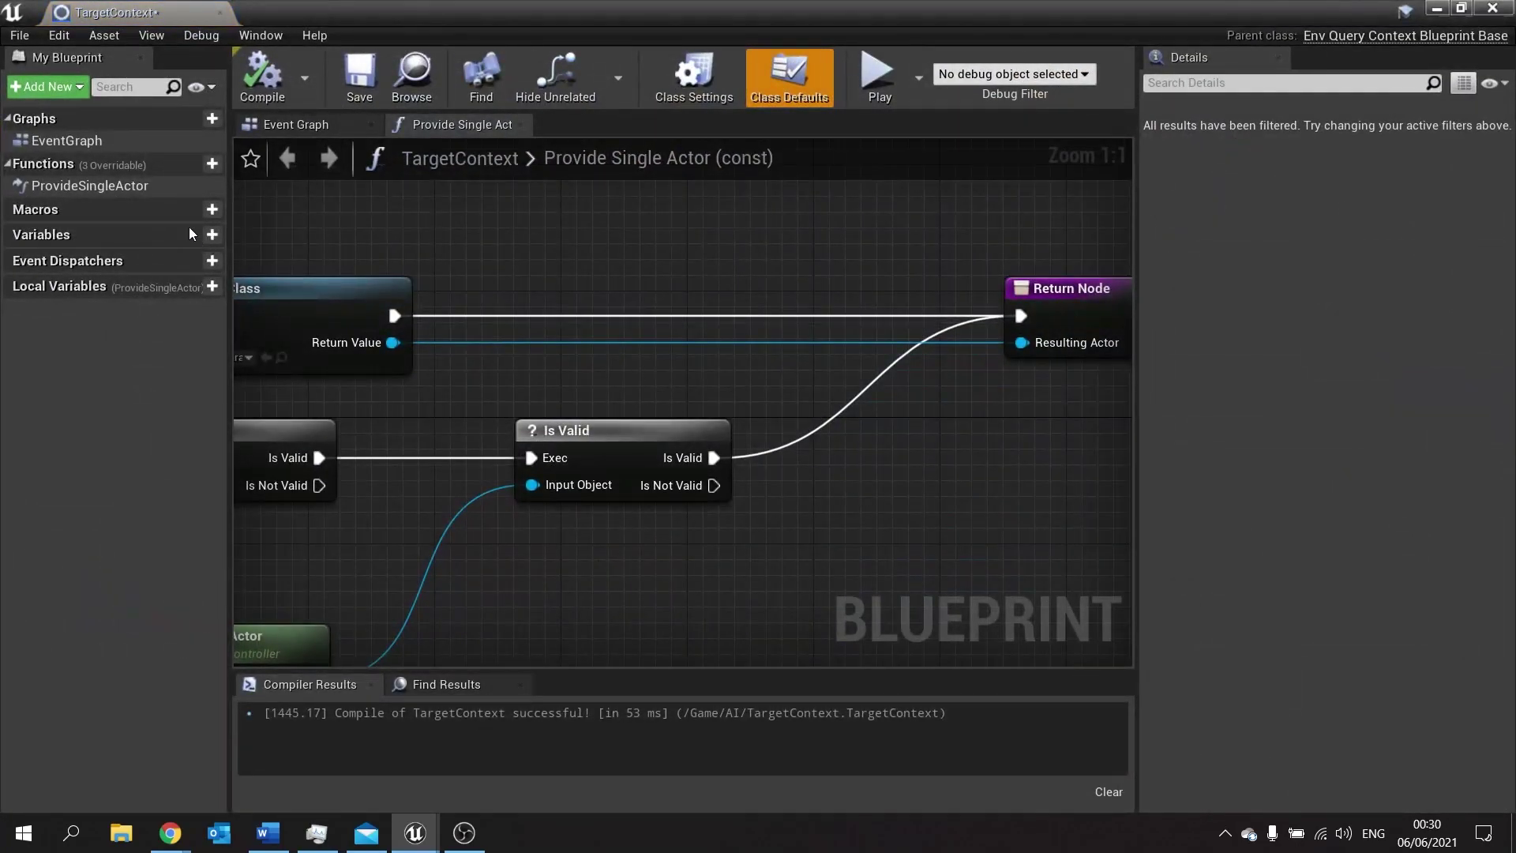
left_click(1492, 10)
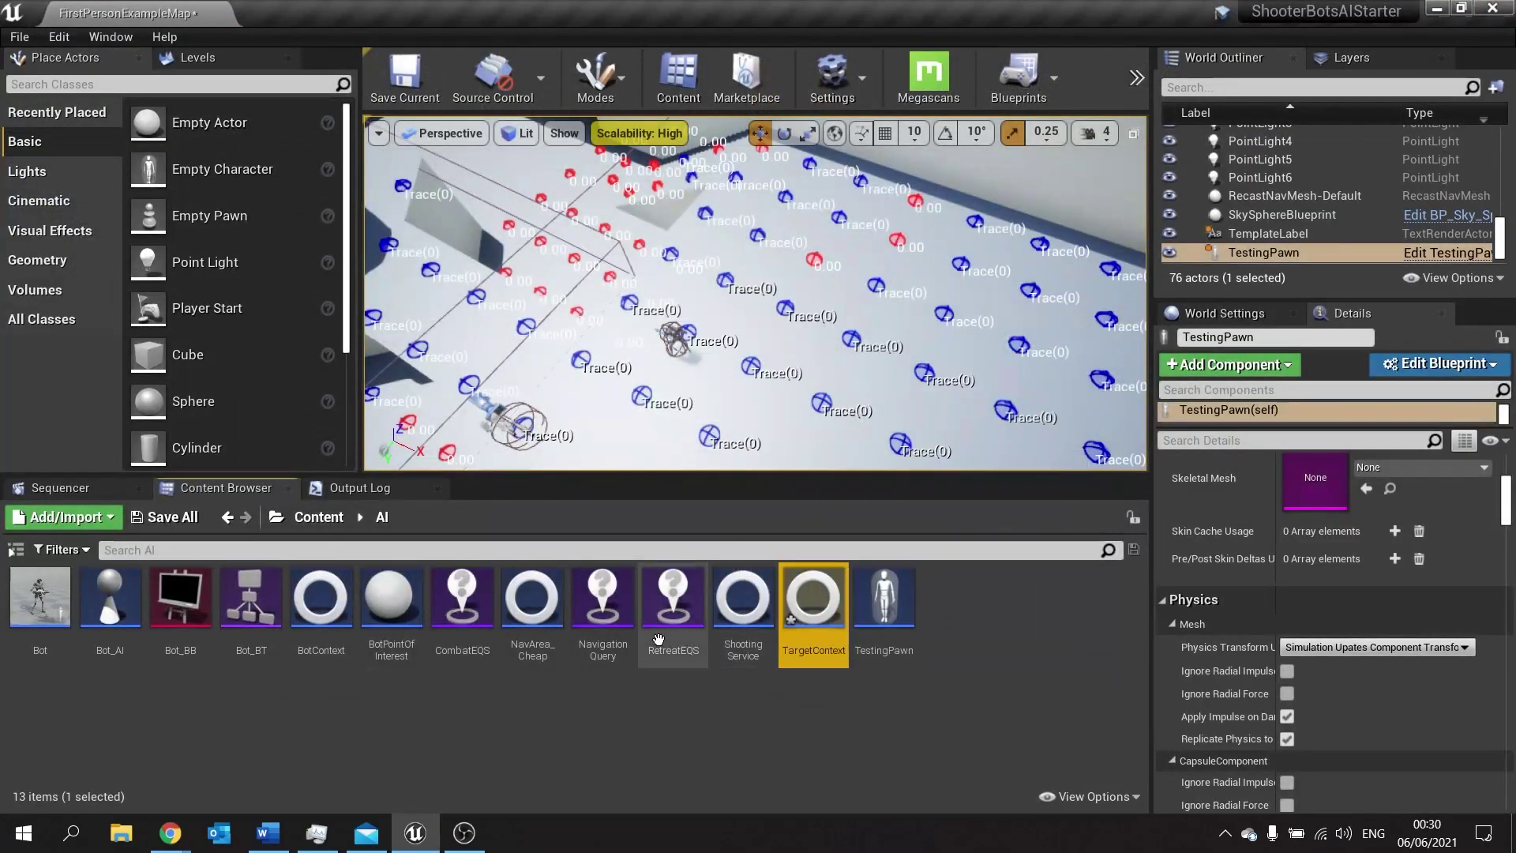
double_click(675, 608)
left_click(659, 663)
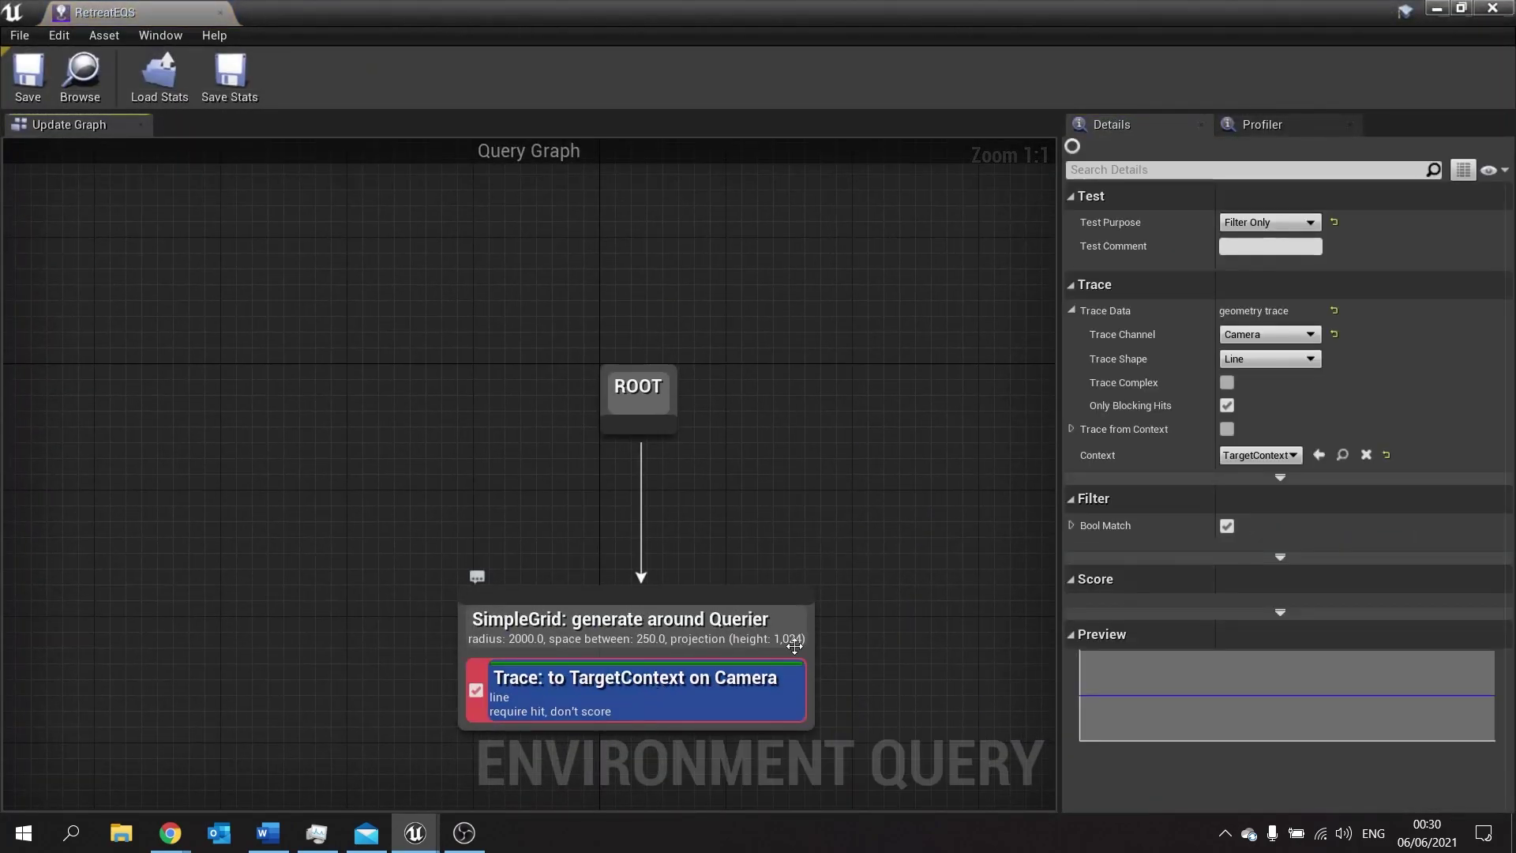
left_click(1264, 338)
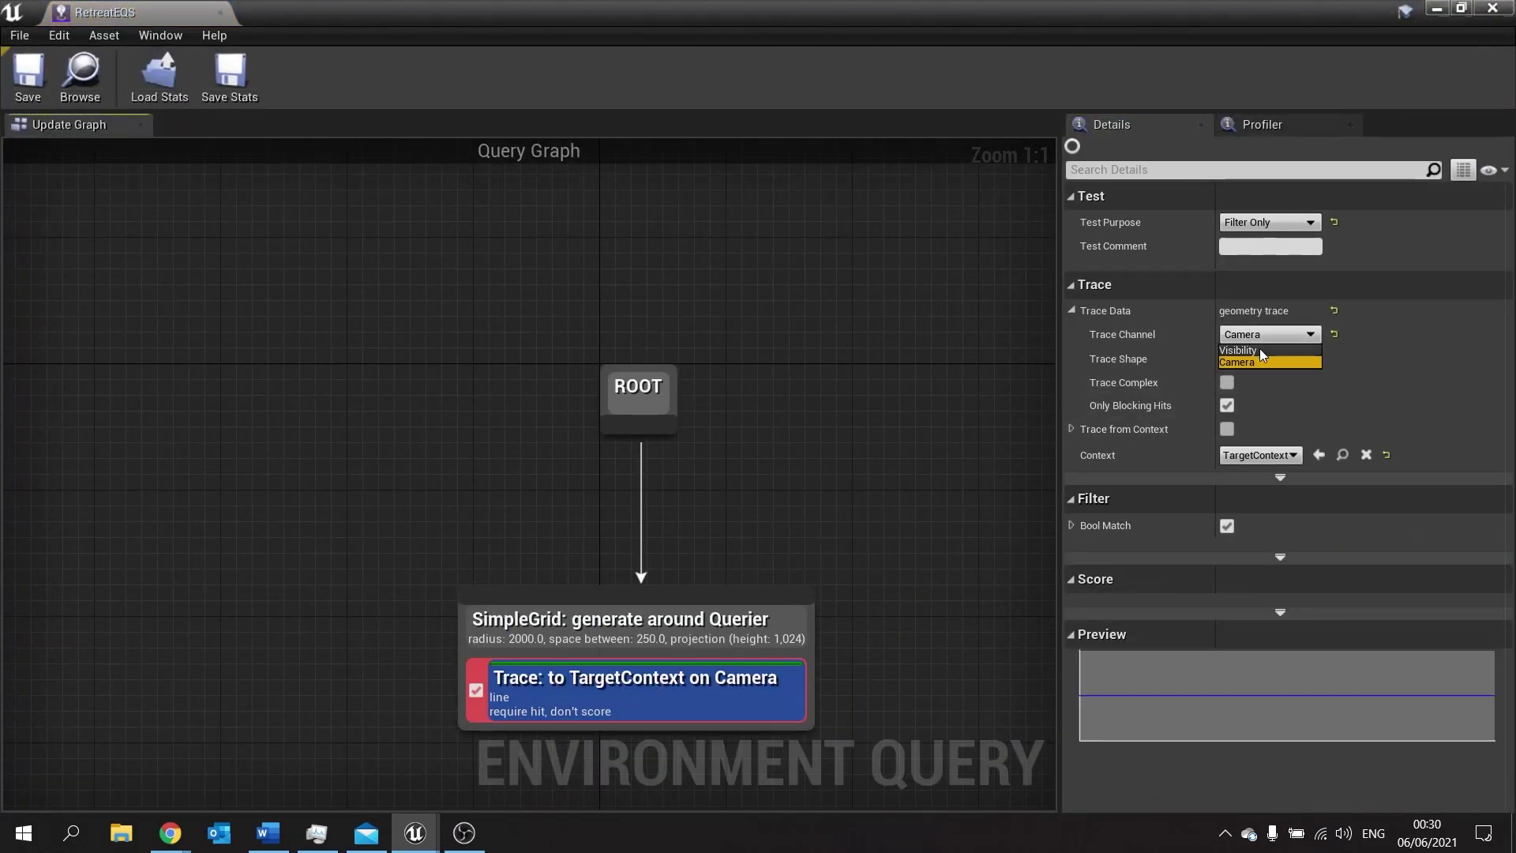
left_click(1259, 351)
left_click(22, 87)
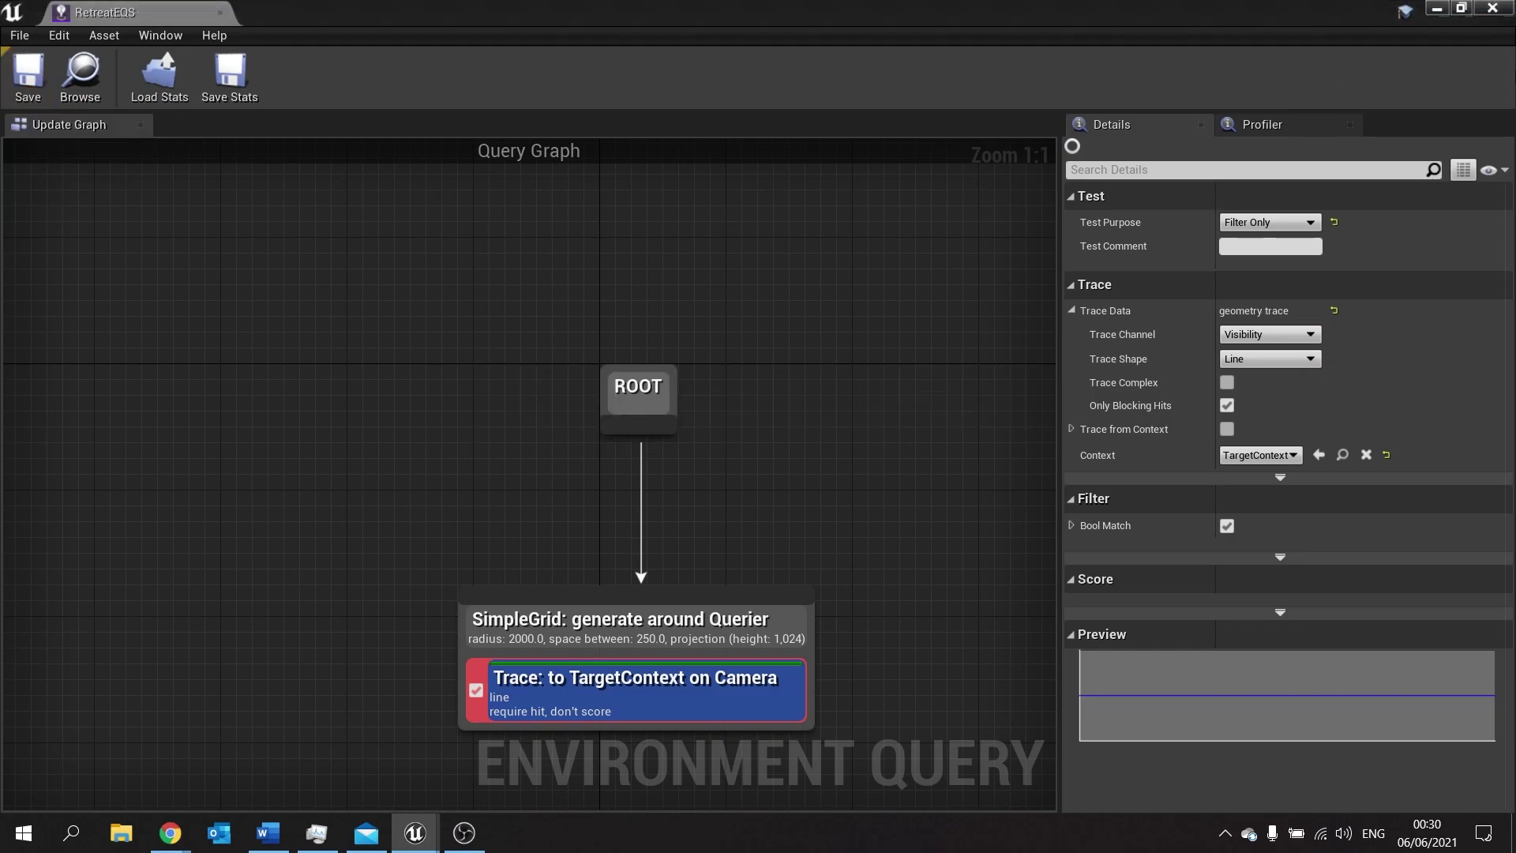
left_click(1436, 10)
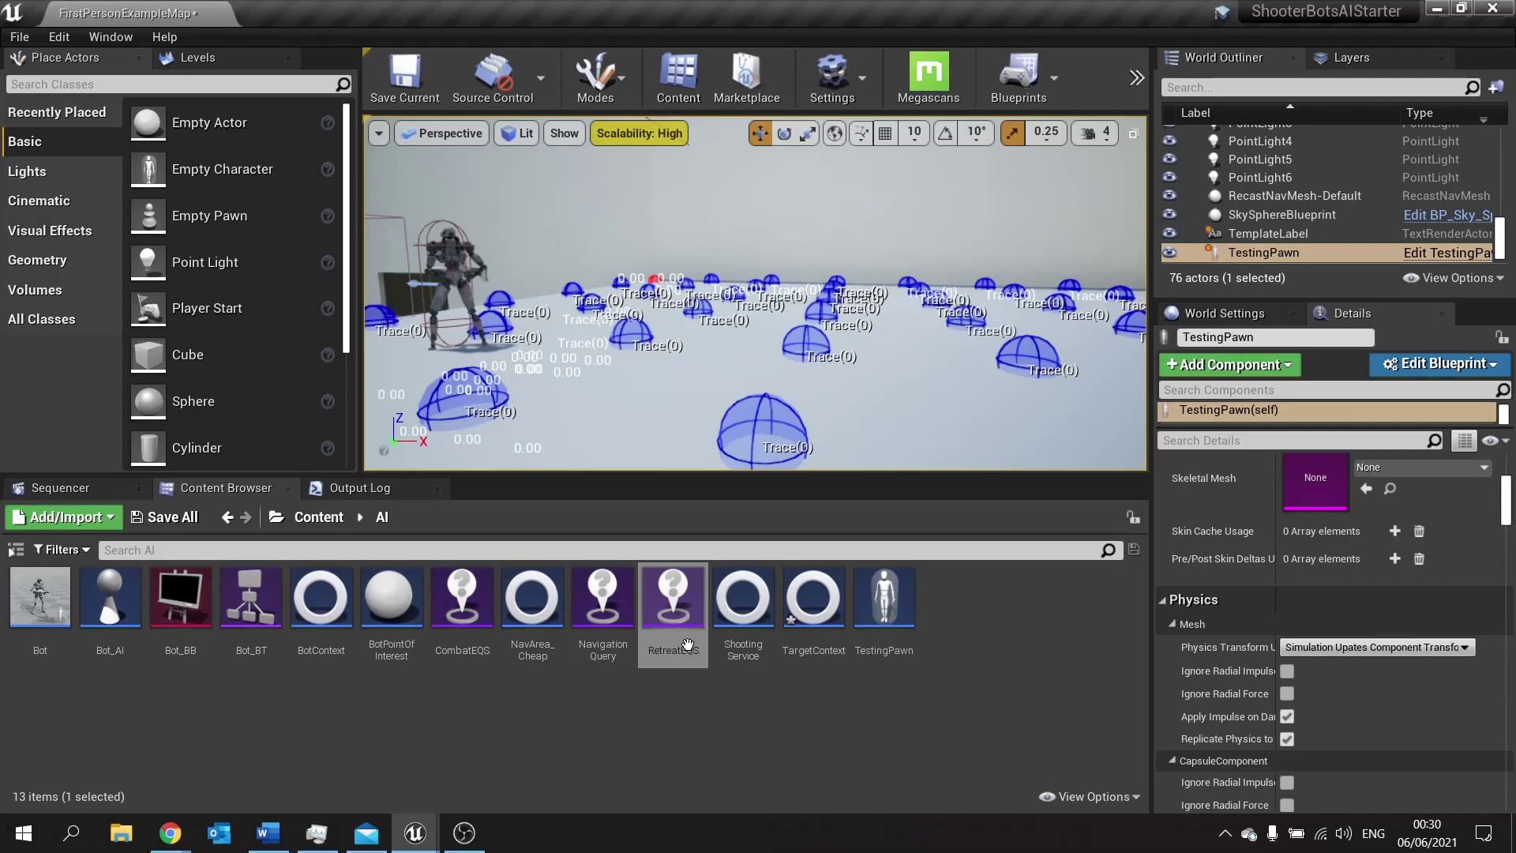
double_click(684, 611)
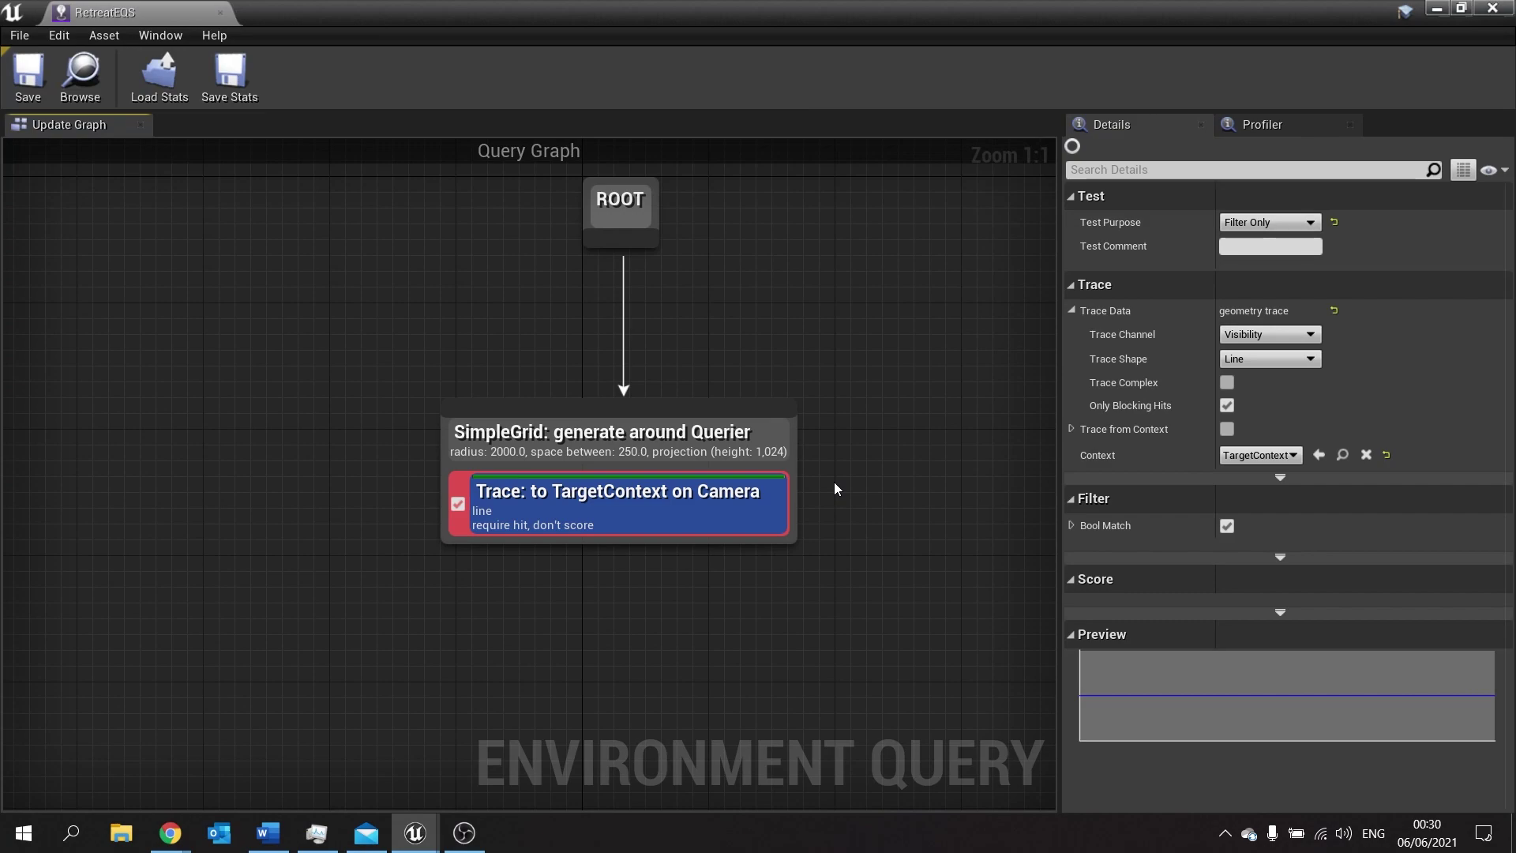
Add a Score Only Distance to Querier test to the grid generator
right_click(727, 470)
mouse_move(770, 683)
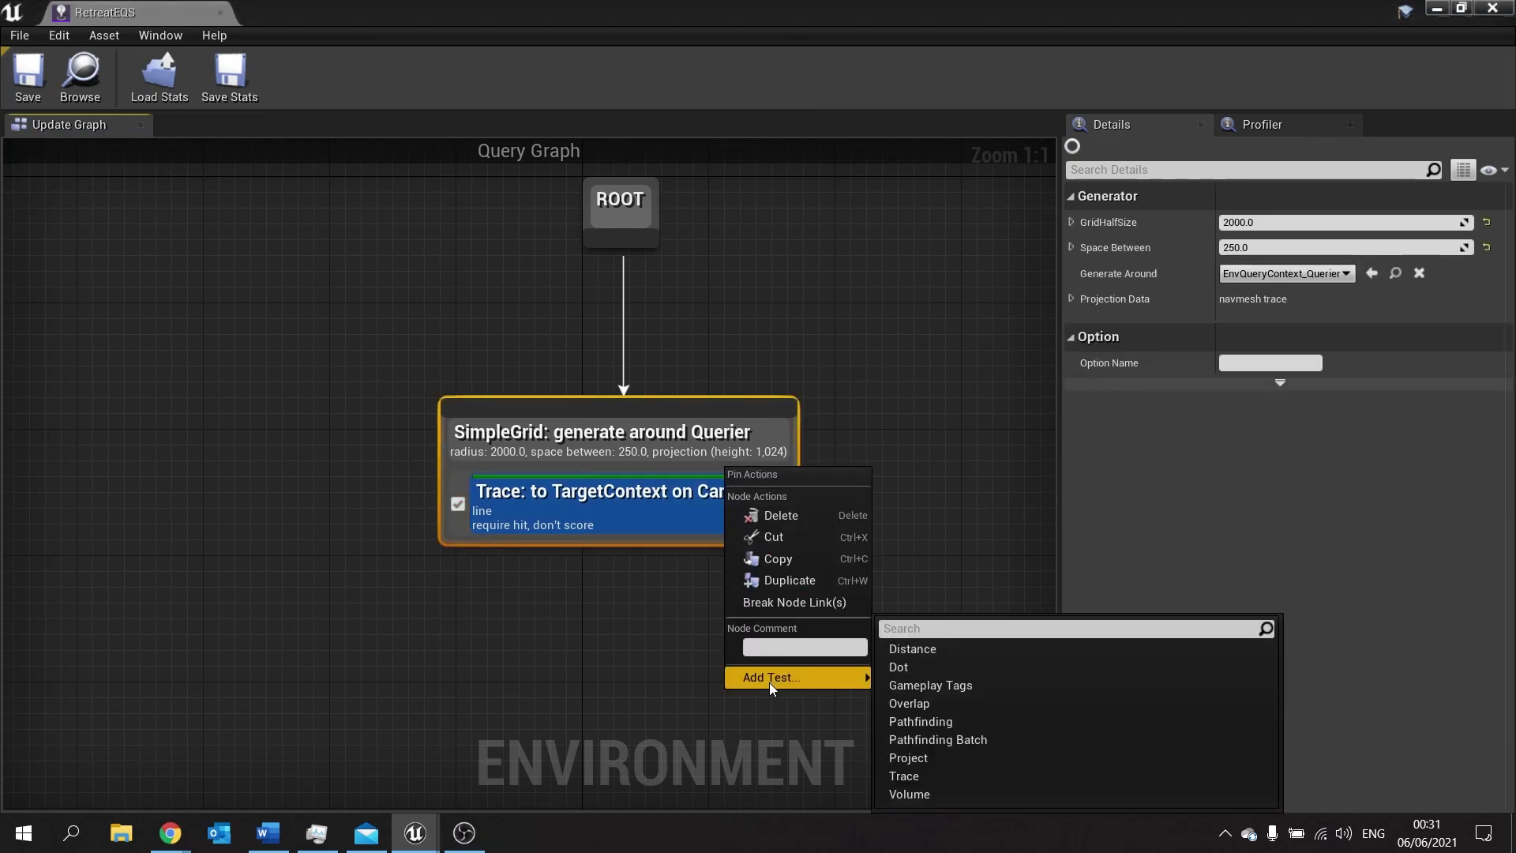
left_click(957, 648)
left_click(669, 570)
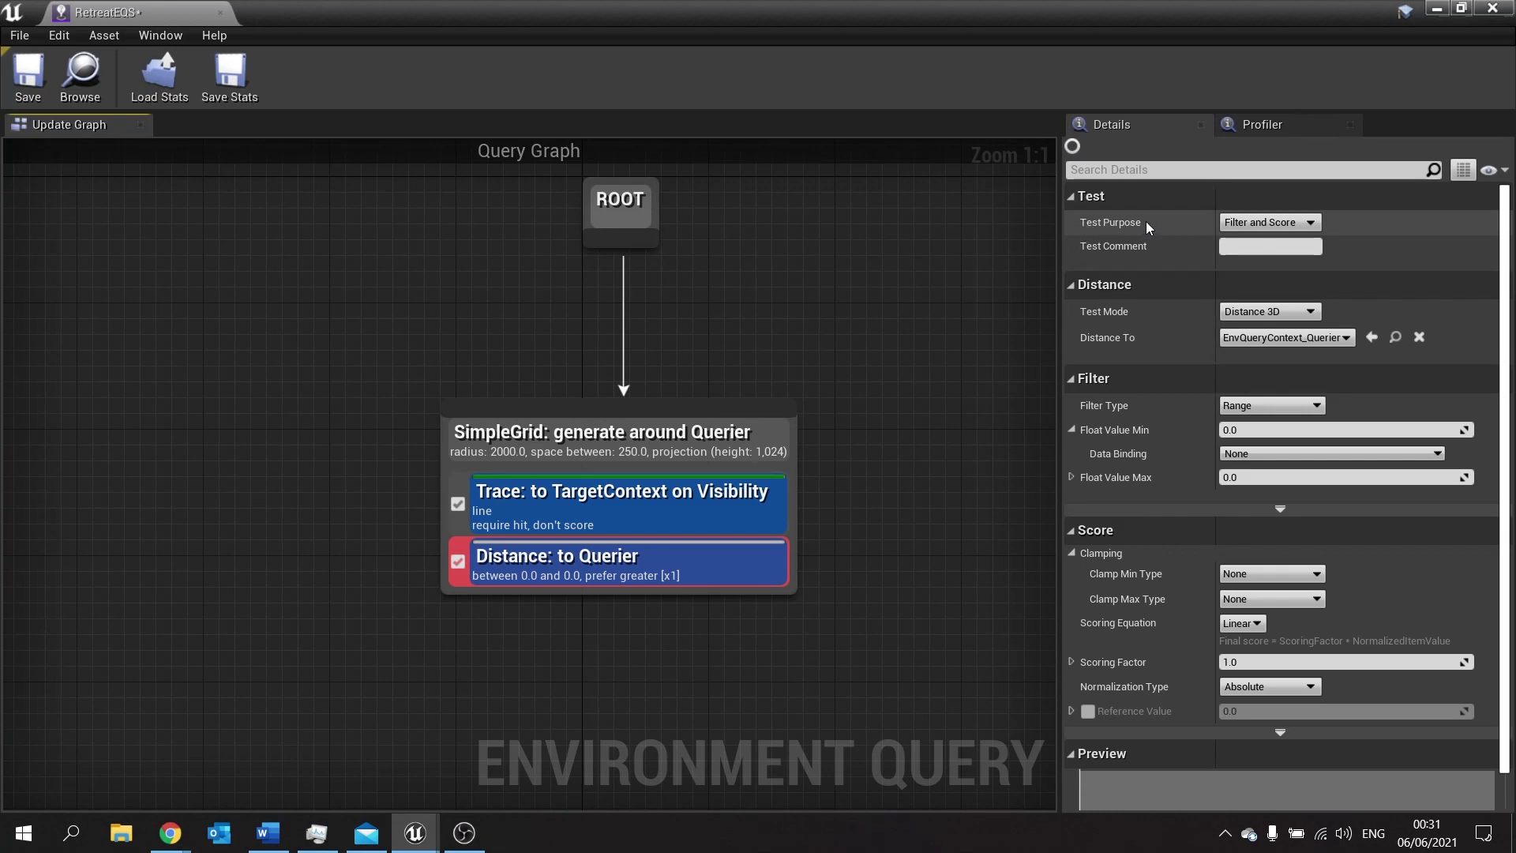
left_click(1273, 223)
left_click(1280, 251)
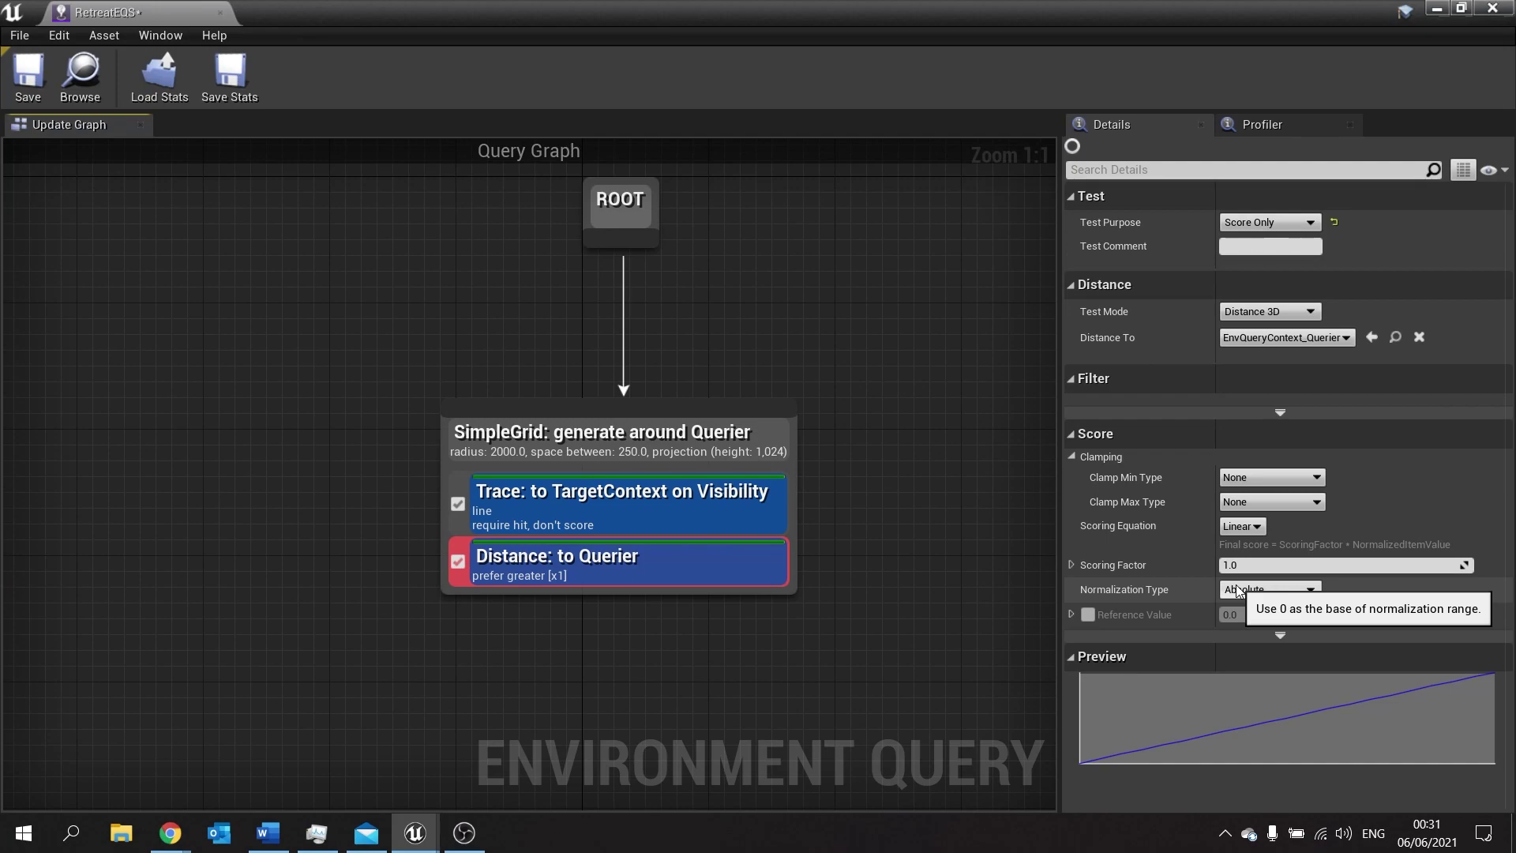
Give the Distance test a -1.0 scoring factor and save RetreatEQS
left_click(1225, 565)
type("-1")
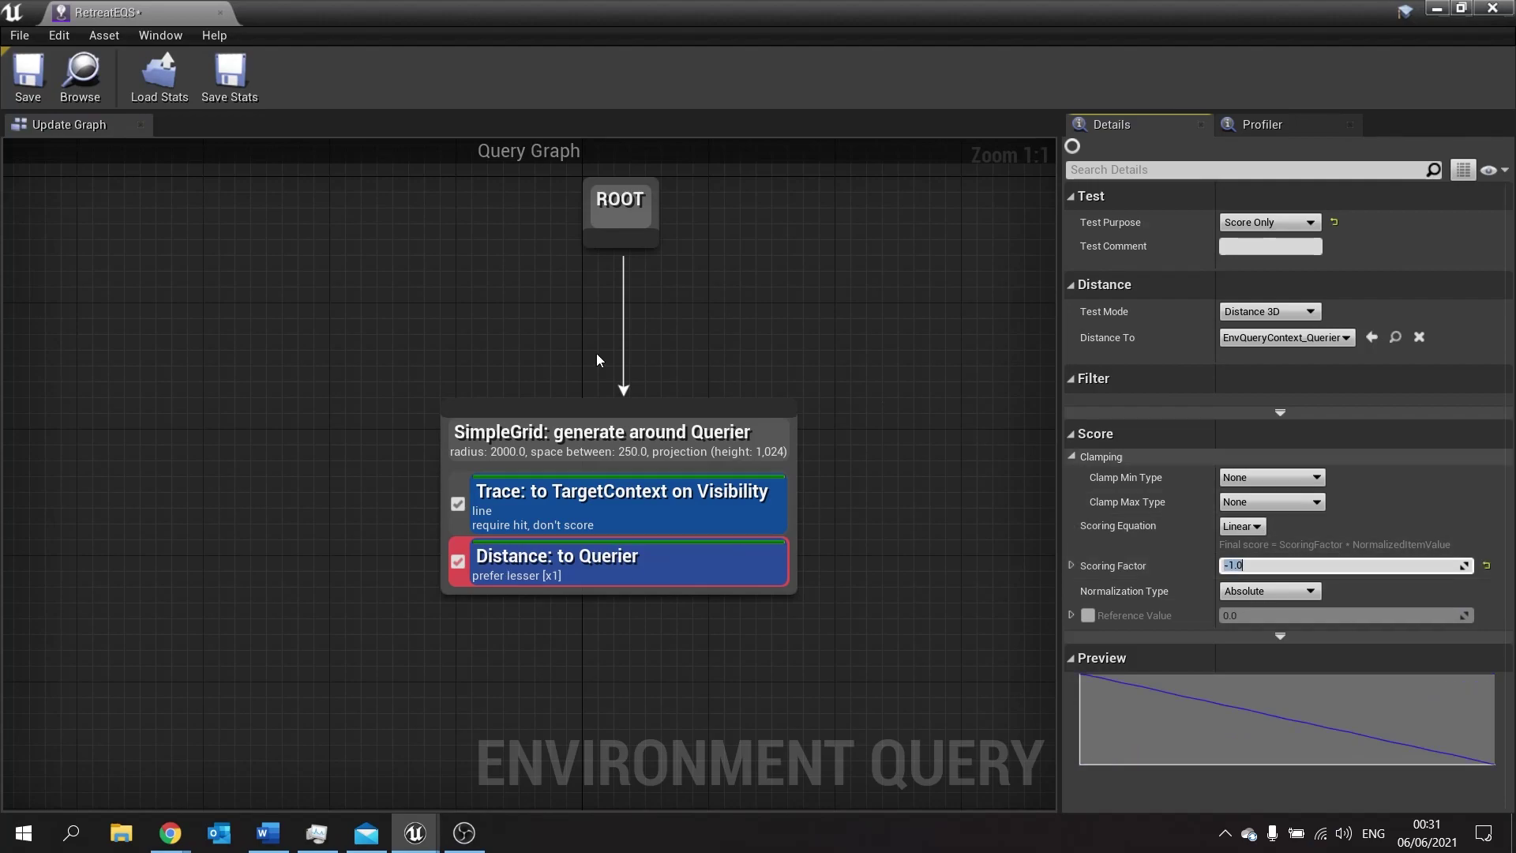
left_click(32, 79)
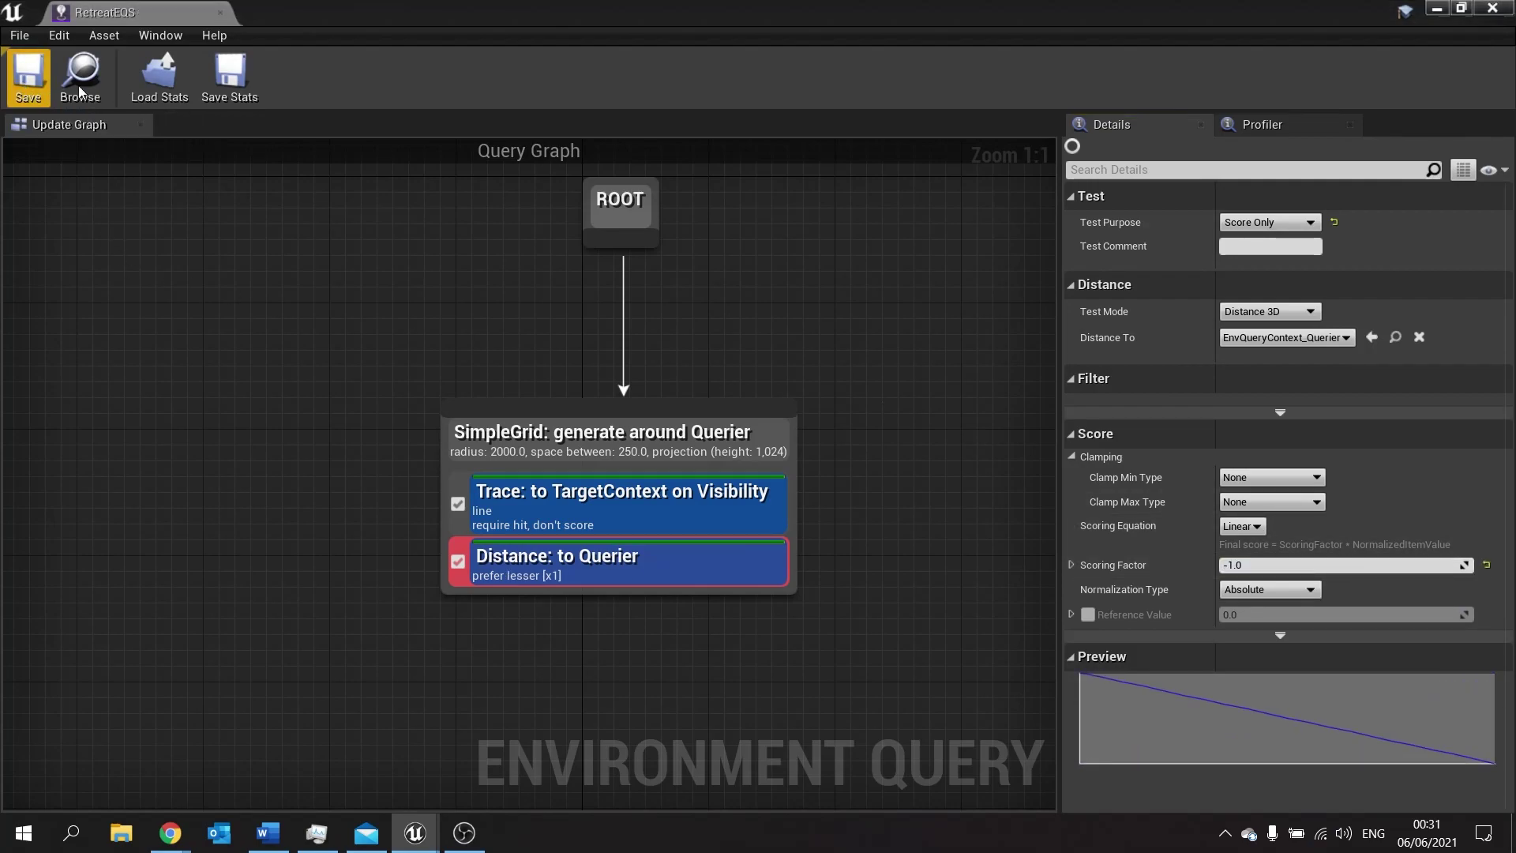
left_click(1434, 13)
Orbit the view over the blue trace spheres toward the far doorway, then reopen RetreatEQS
right_click_drag(756, 293, 756, 294)
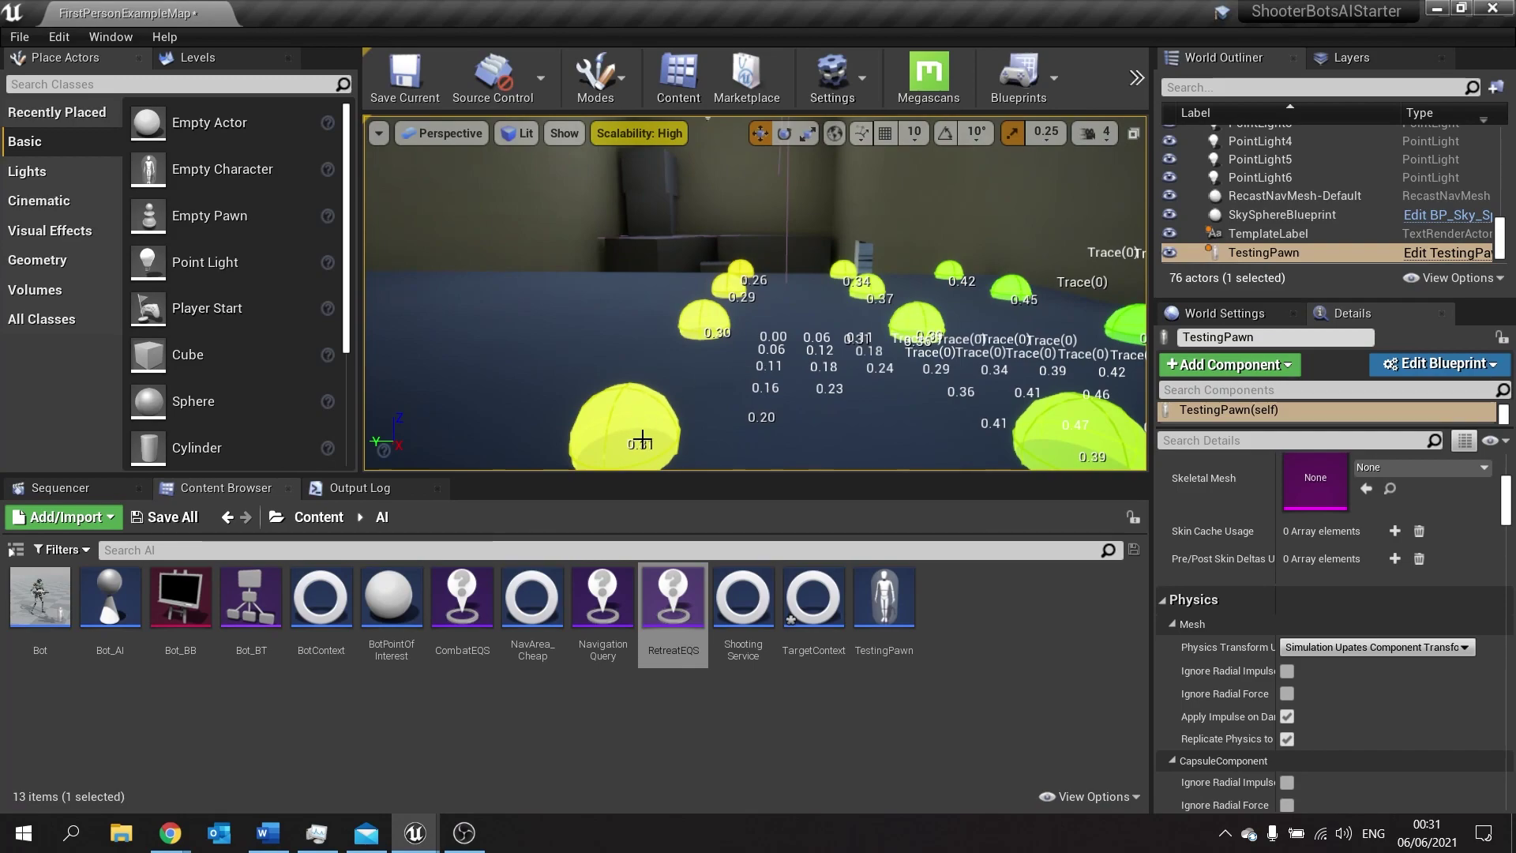
mouse_move(641, 440)
right_mouse_down()
mouse_move(822, 416)
mouse_move(570, 369)
mouse_move(730, 389)
mouse_move(805, 371)
right_mouse_up()
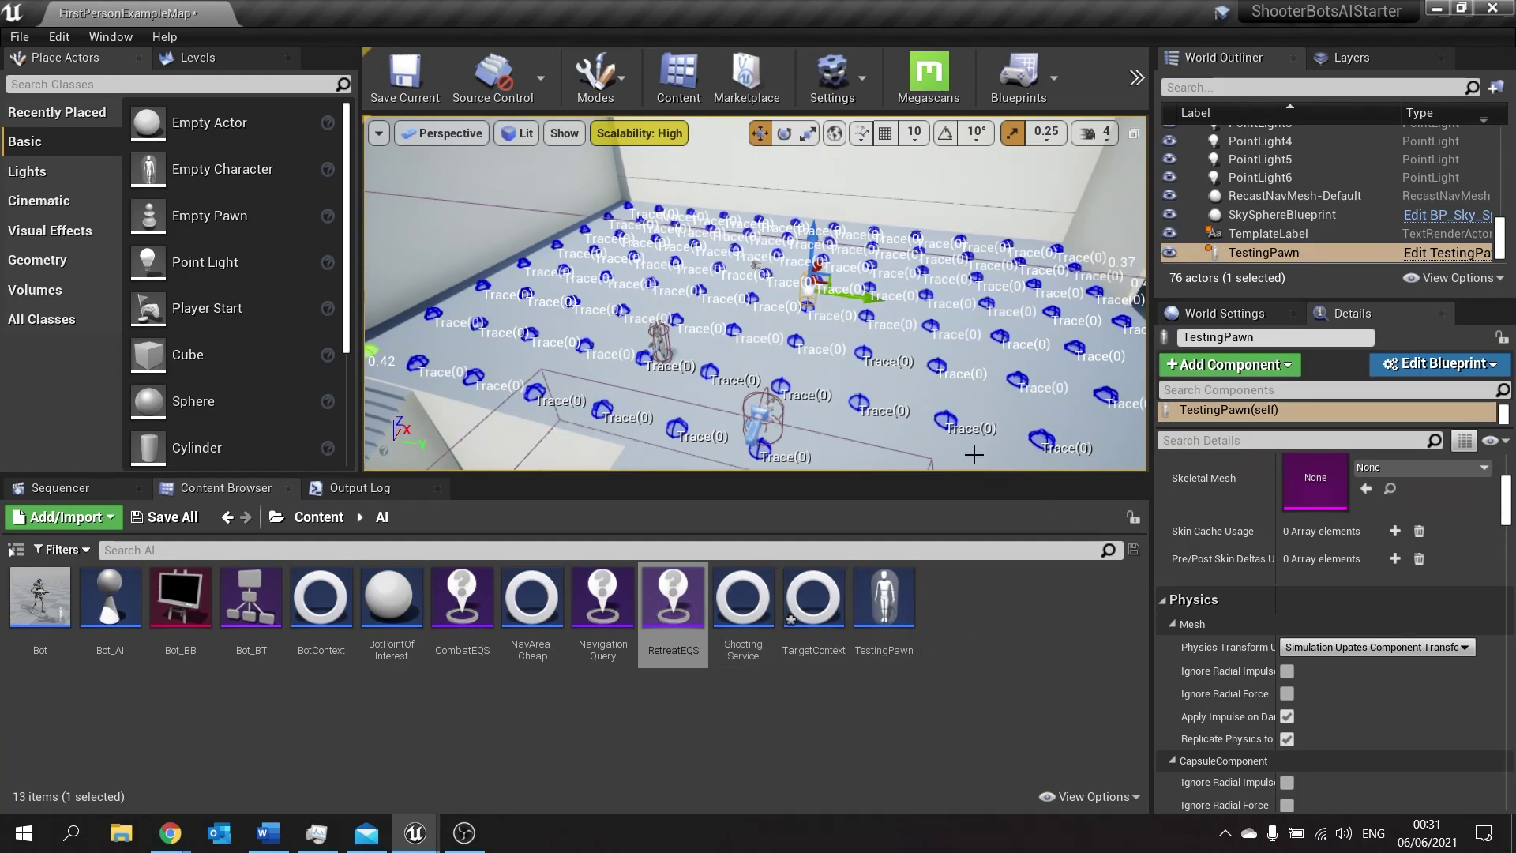
right_click_drag(887, 372, 837, 371)
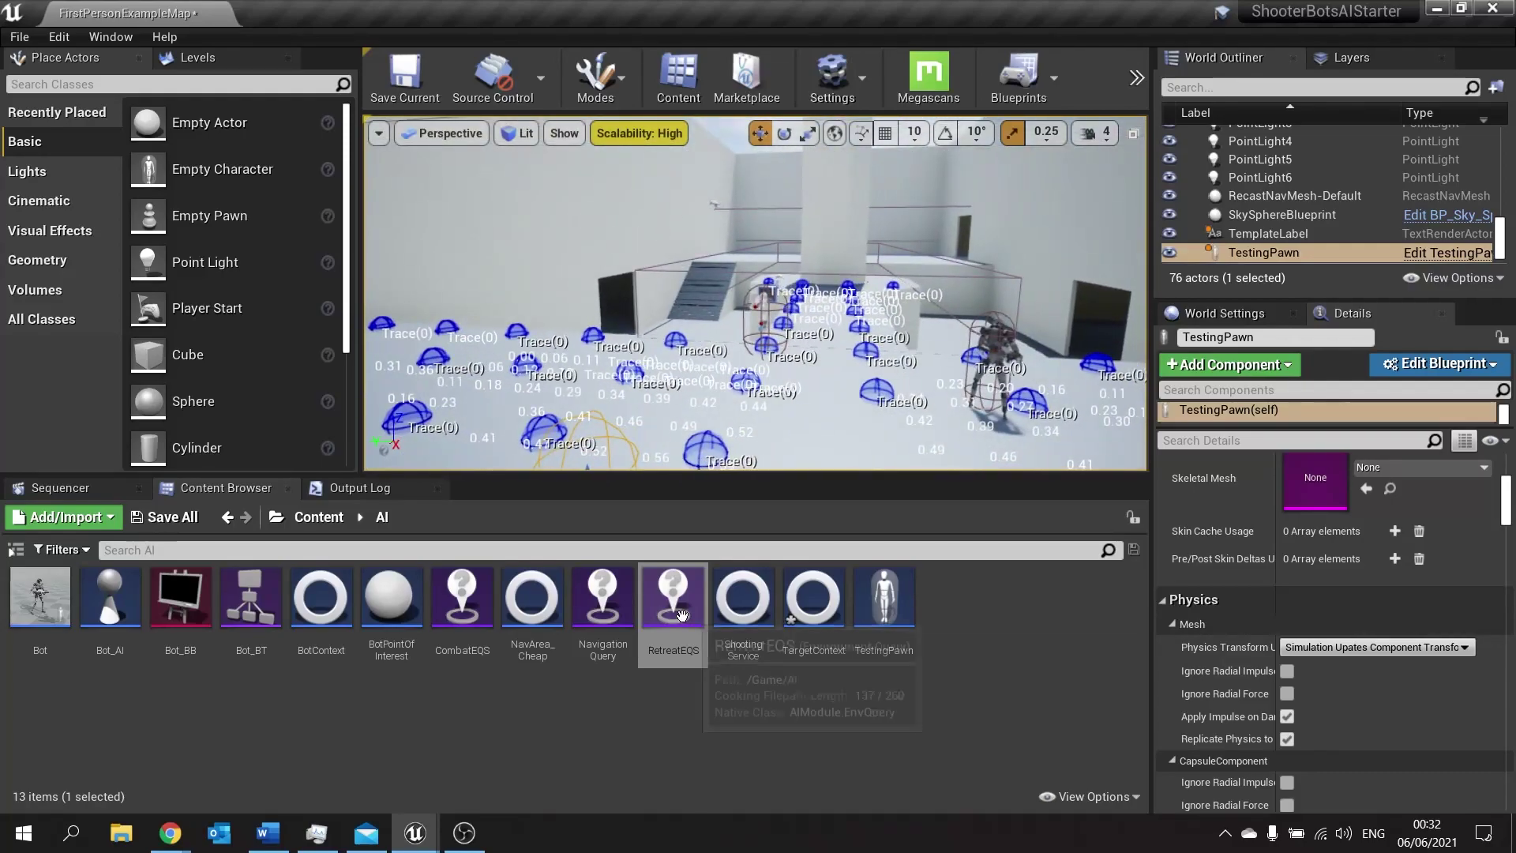
double_click(679, 612)
Add a Score Only Distance test to TargetContext on SimpleGrid, then save and close RetreatEQS
right_click(727, 466)
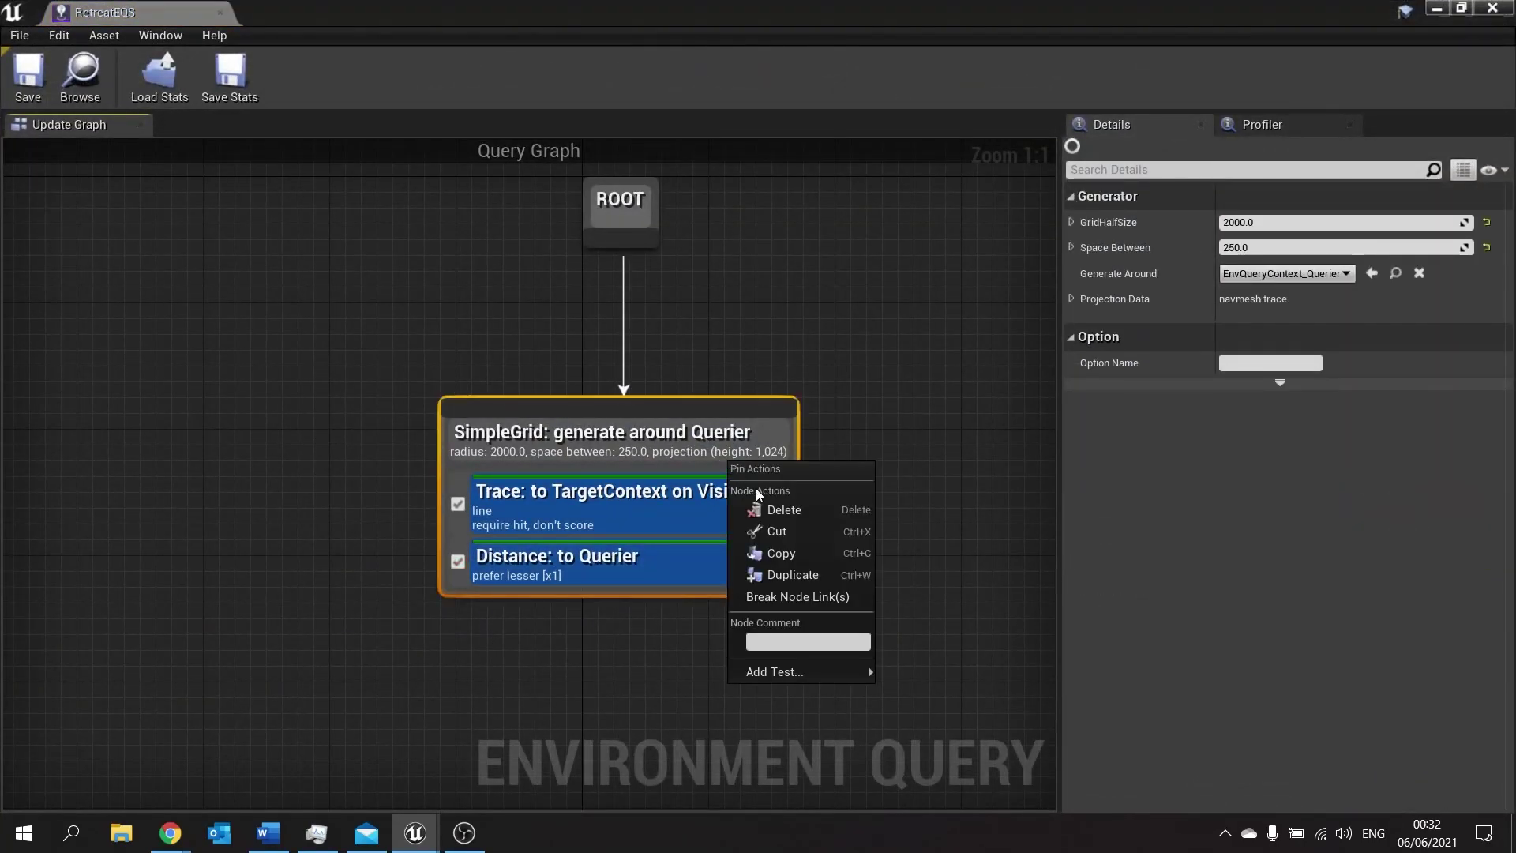
mouse_move(794, 676)
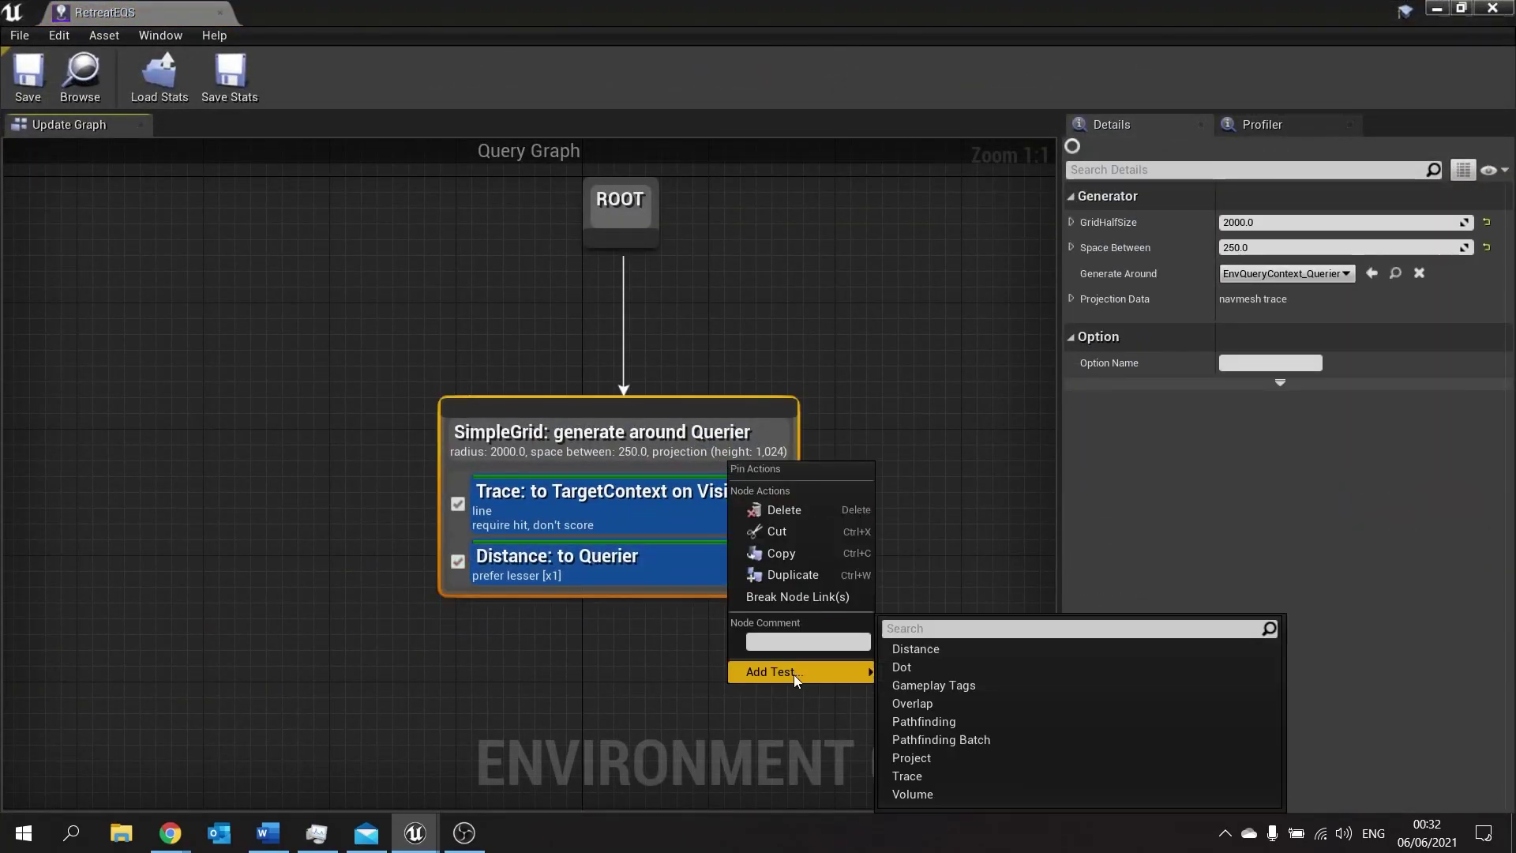
left_click(915, 650)
left_click_drag(659, 604, 668, 632)
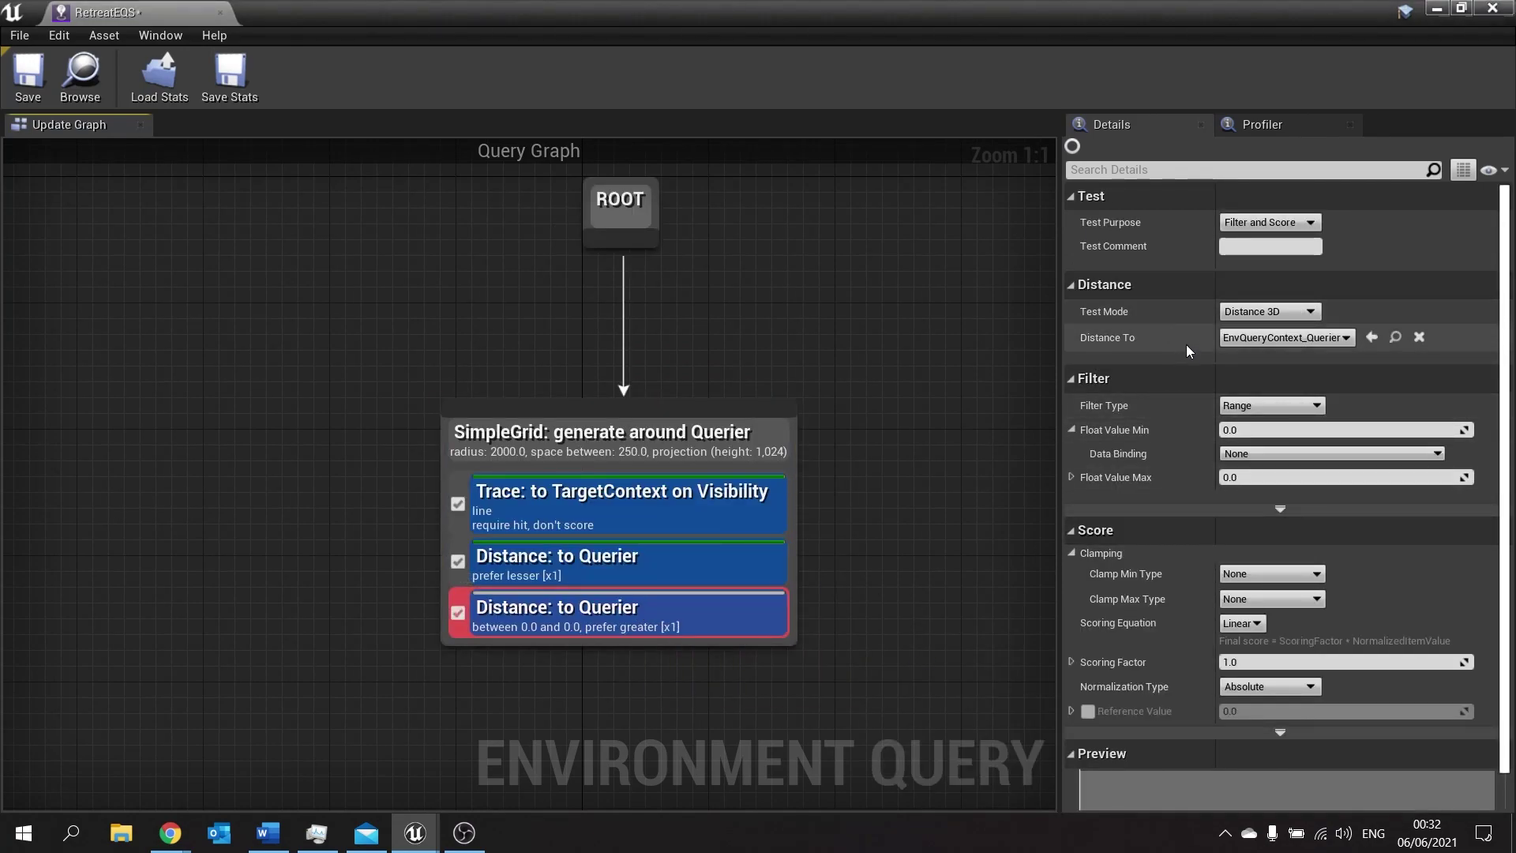
left_click(1263, 340)
left_click(1306, 465)
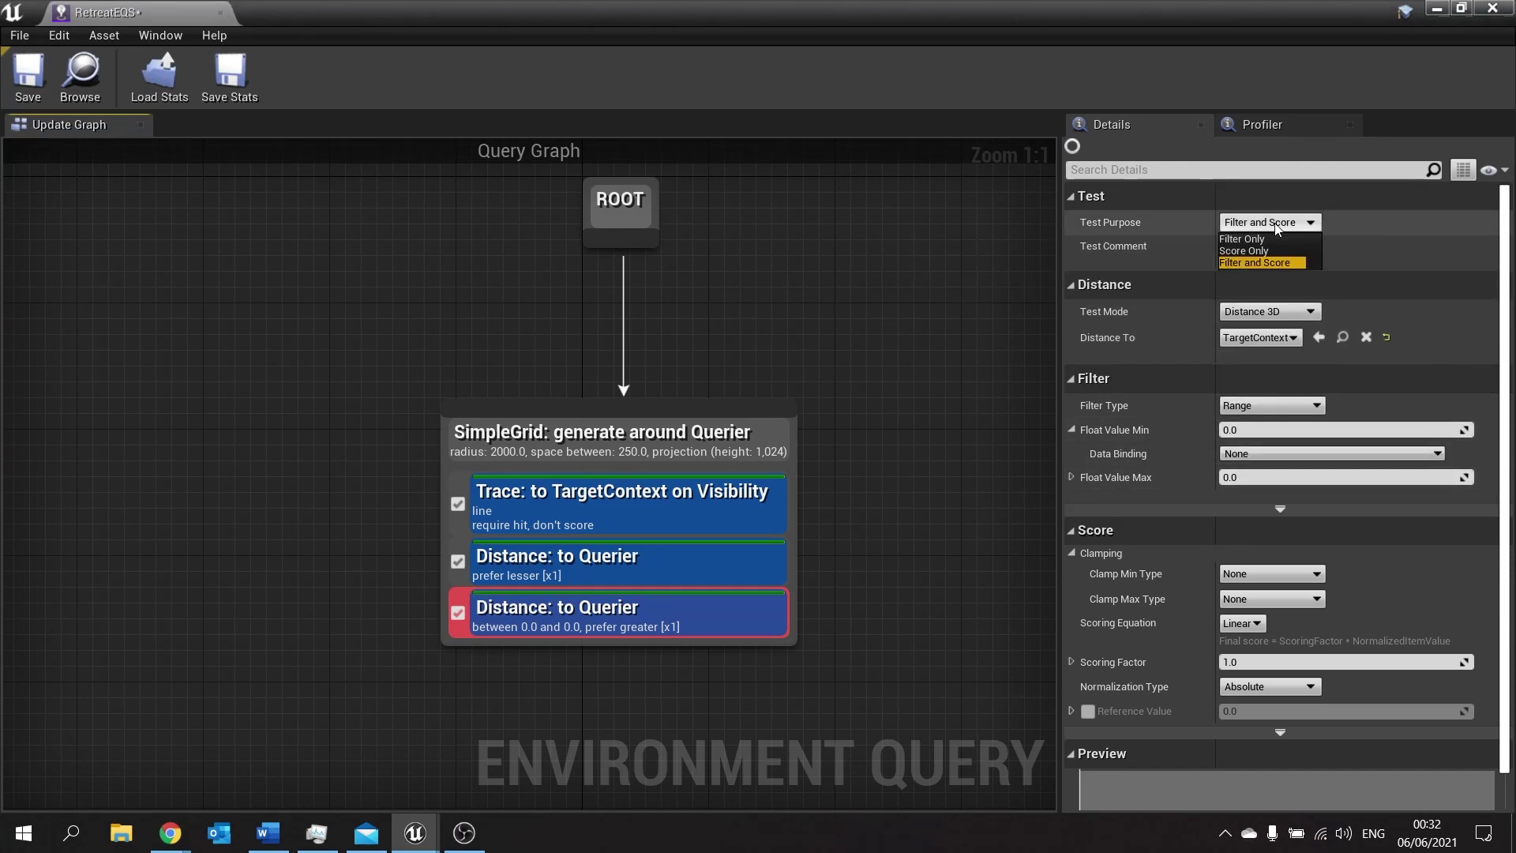
left_click(1273, 251)
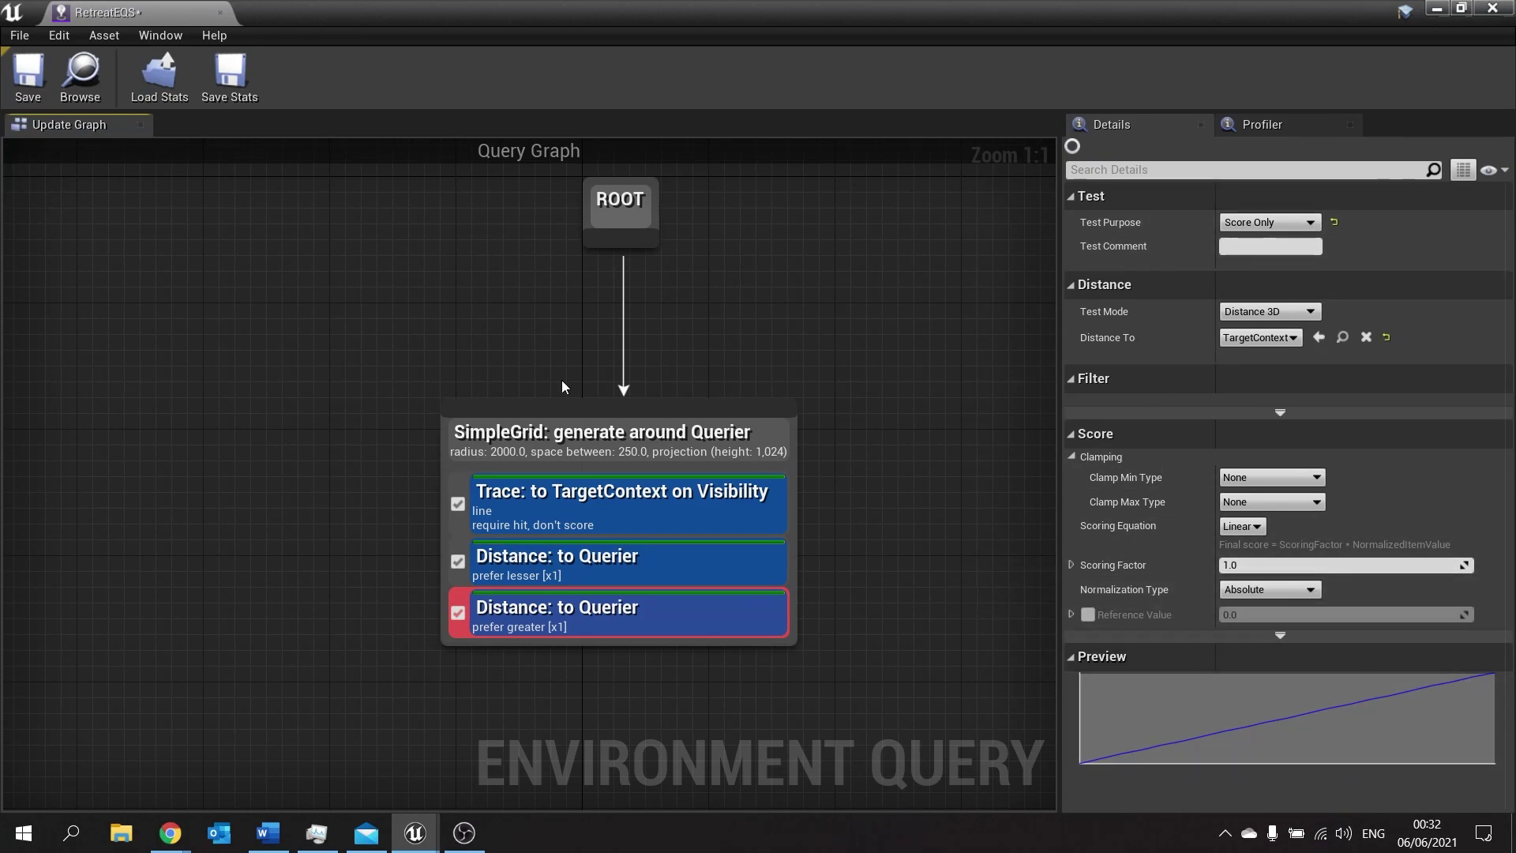
left_click(39, 97)
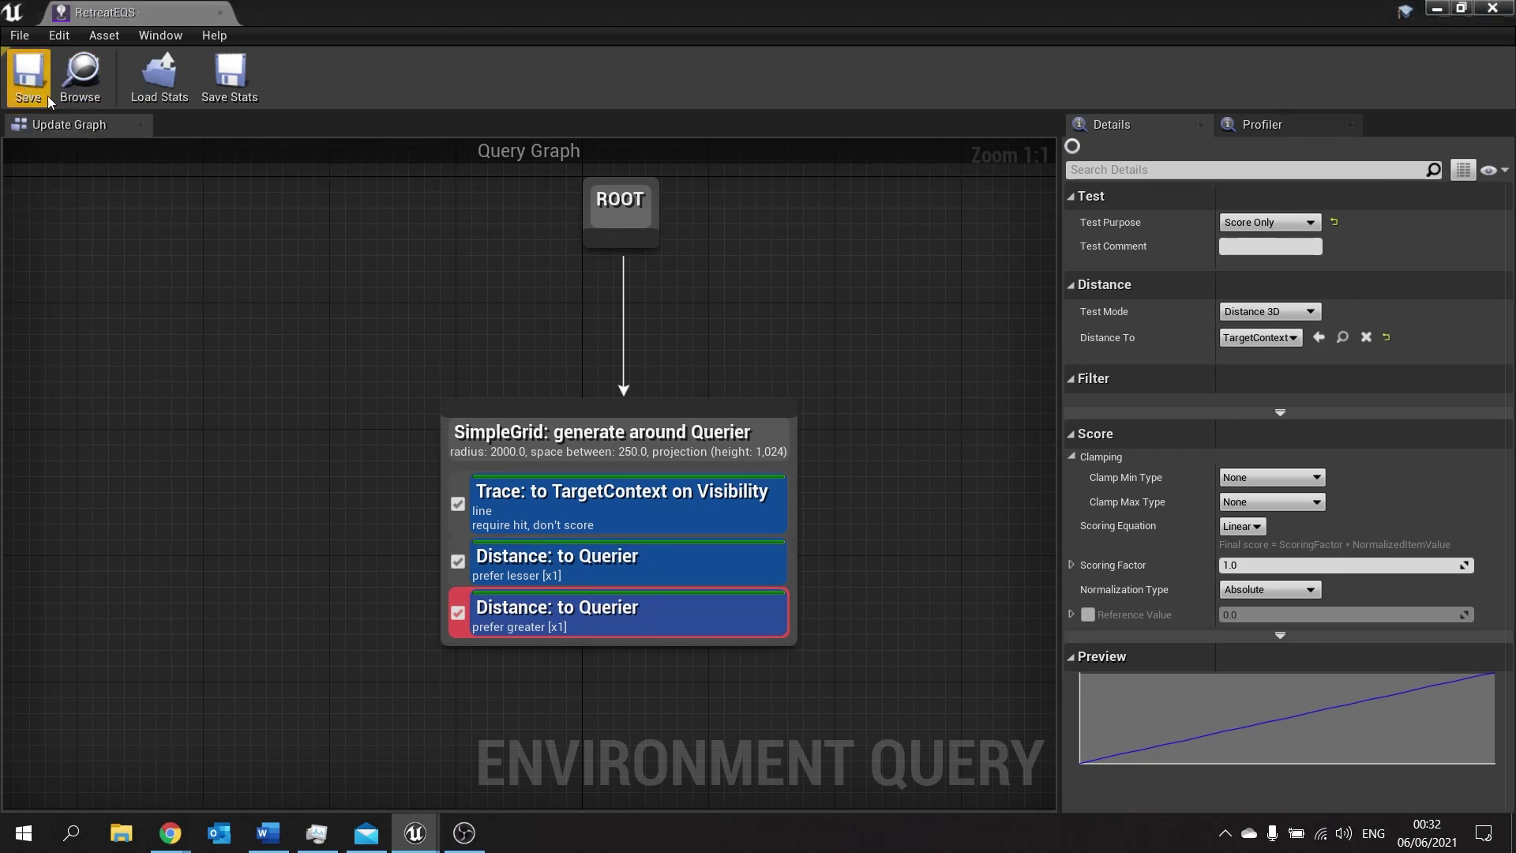
left_click(1492, 9)
Fly past the stairs and walls to read the new green EQS sphere scores, then reopen RetreatEQS
right_click_drag(755, 294, 798, 300)
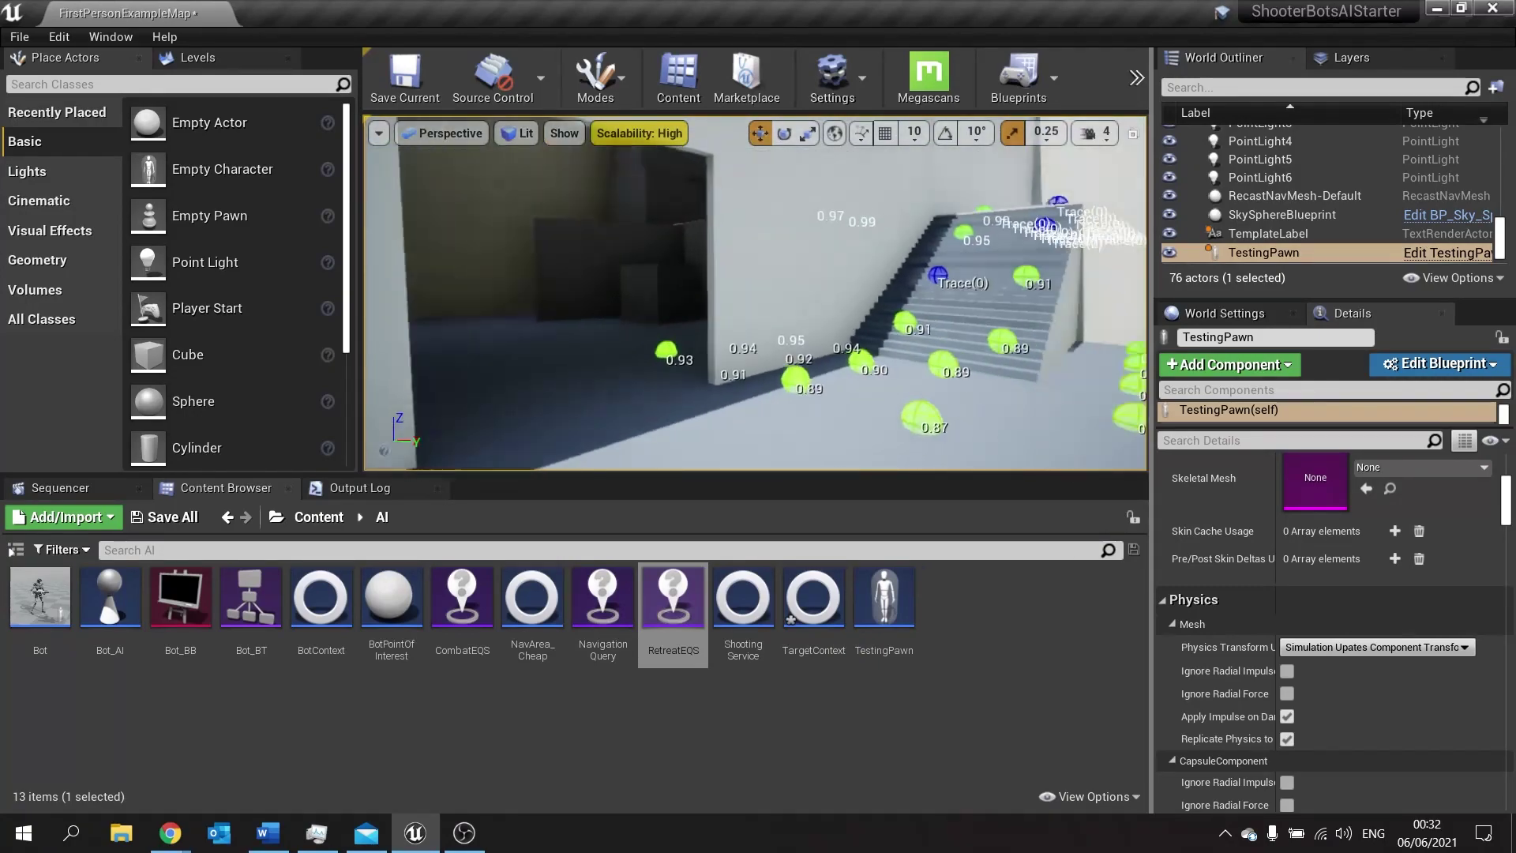
right_click_drag(892, 297, 892, 297)
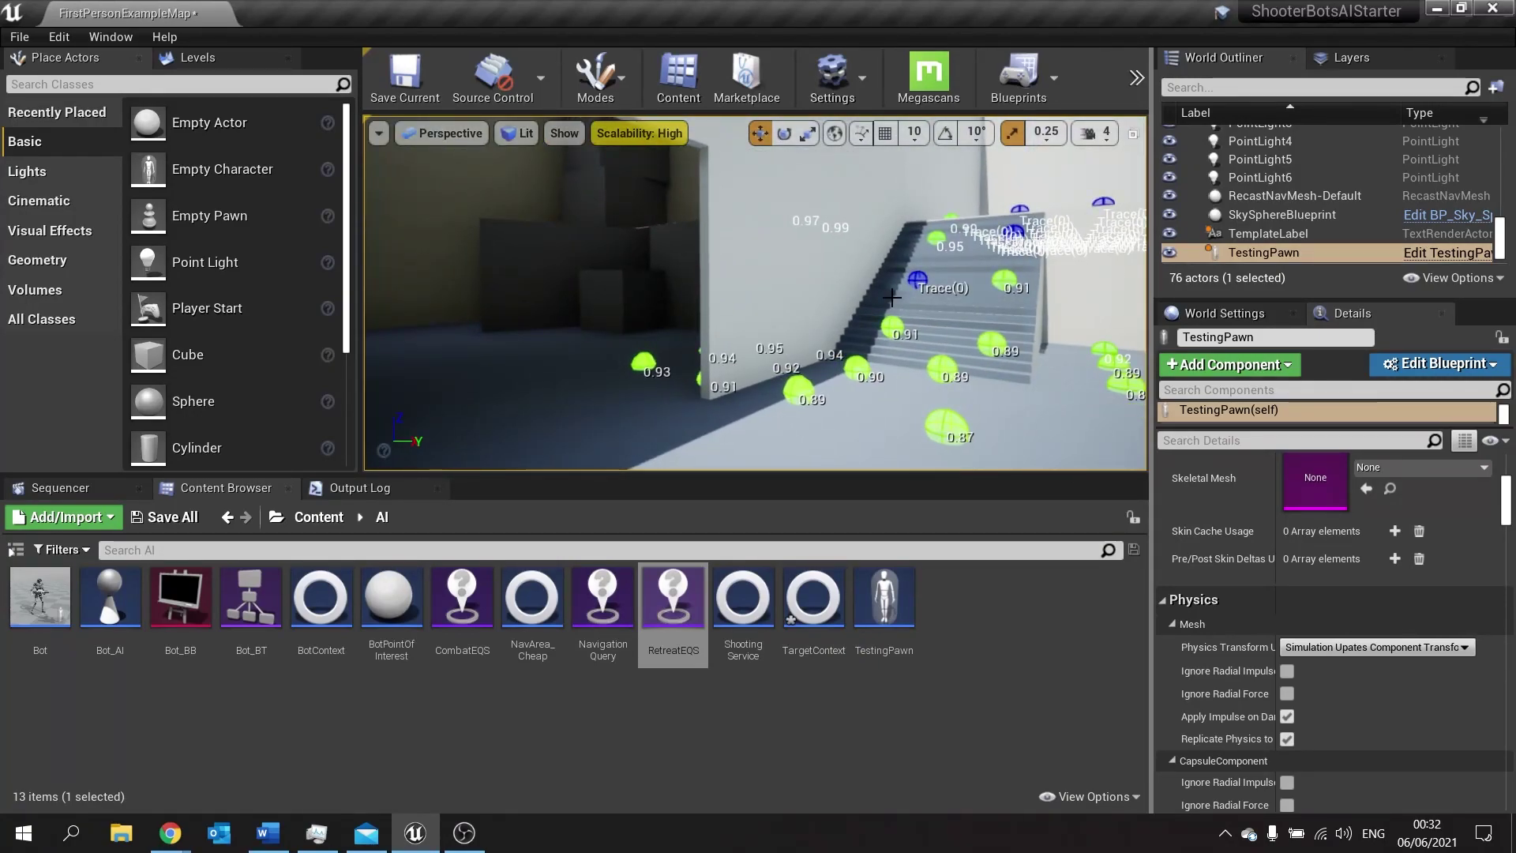
right_click_drag(855, 294, 854, 294)
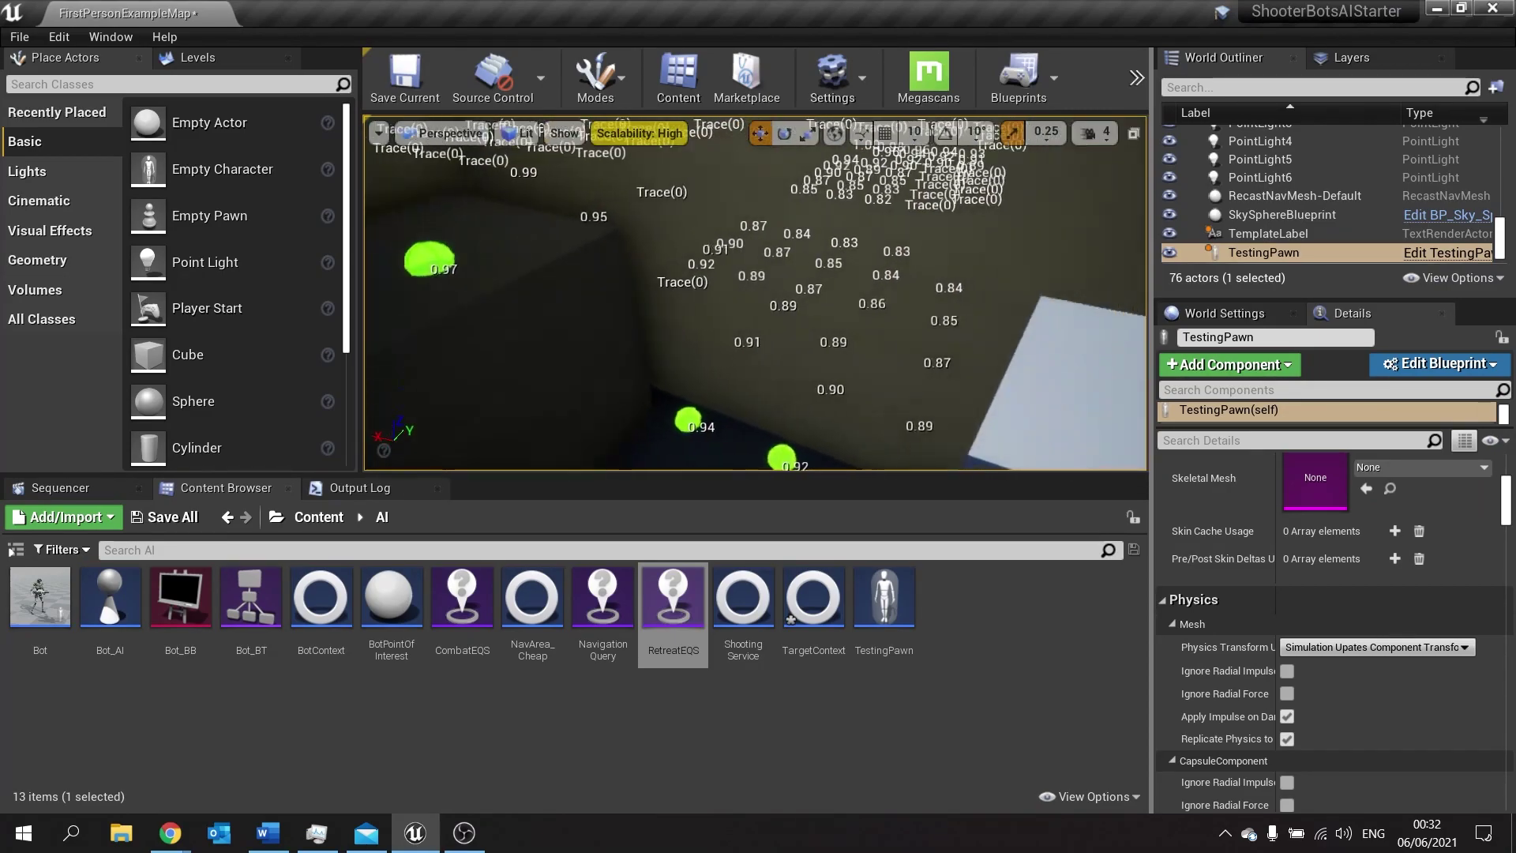
right_click_drag(756, 293, 711, 301)
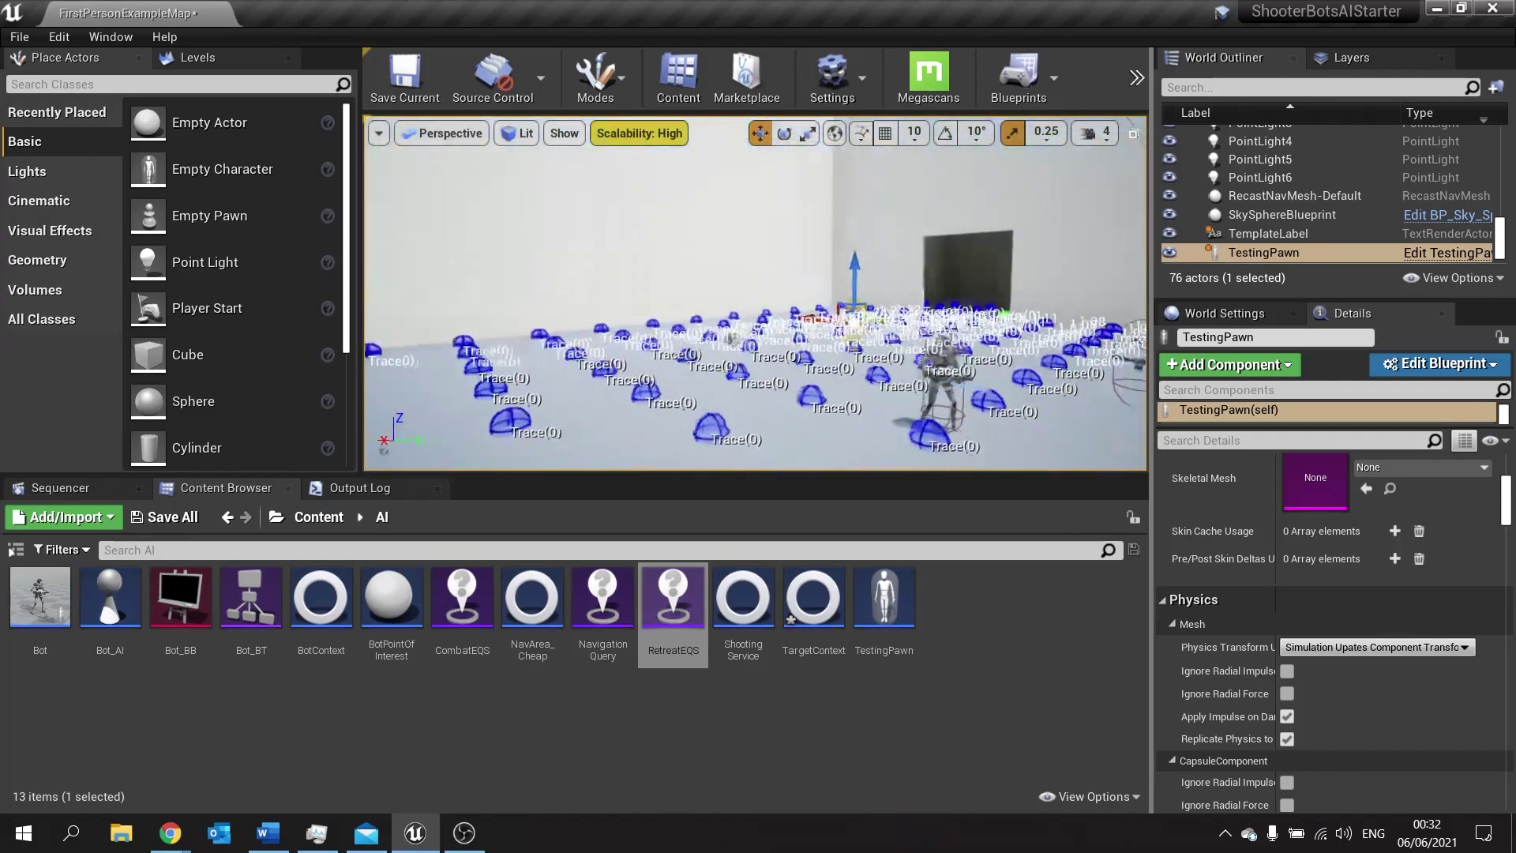
double_click(674, 601)
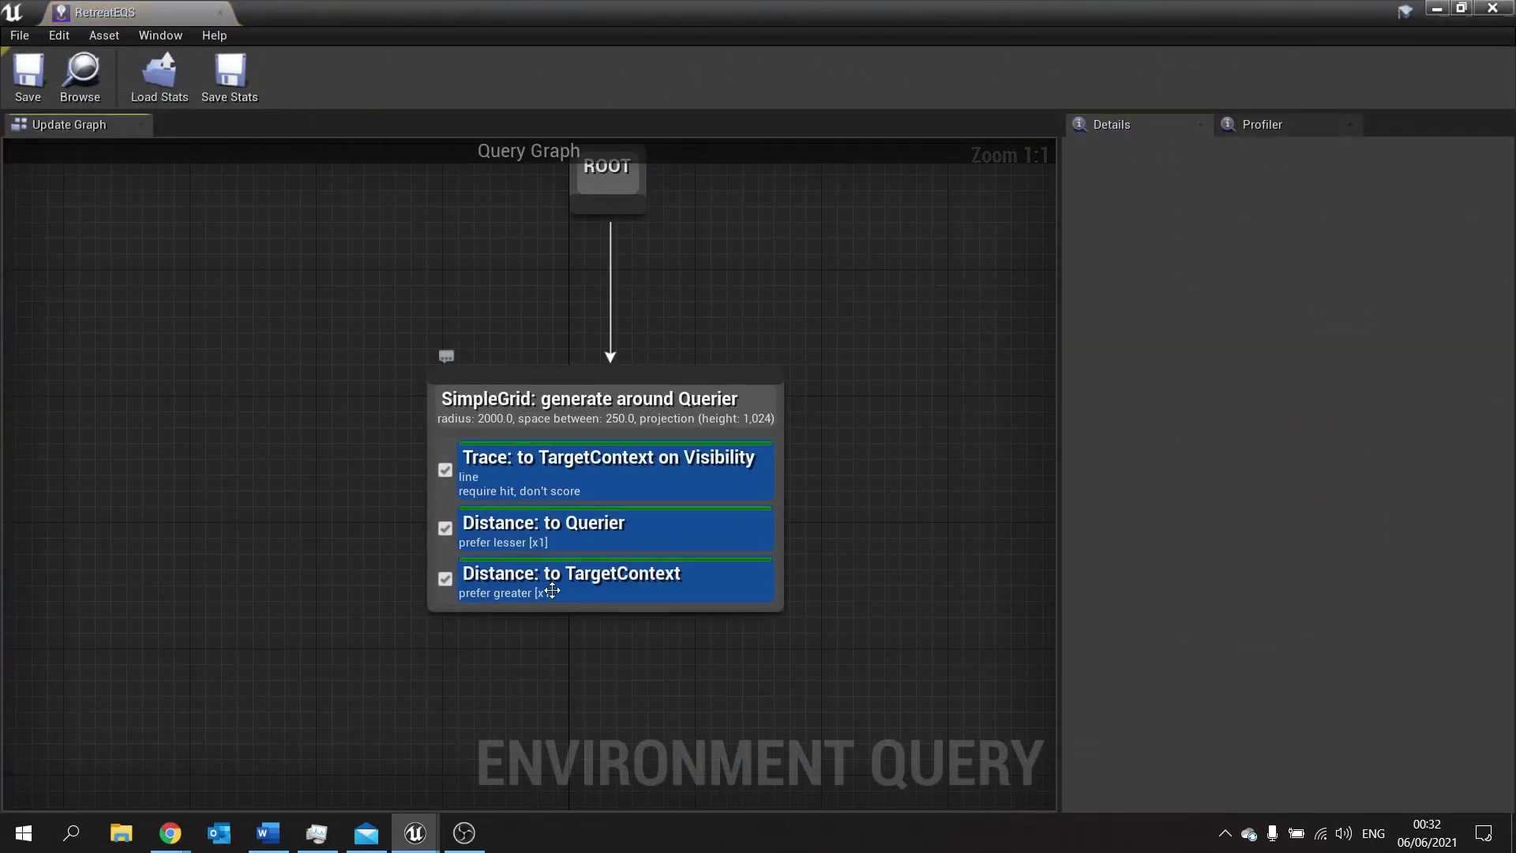
Set the Distance to TargetContext scoring factor to 2.0, save RetreatEQS, and minimize its editor
left_click(667, 590)
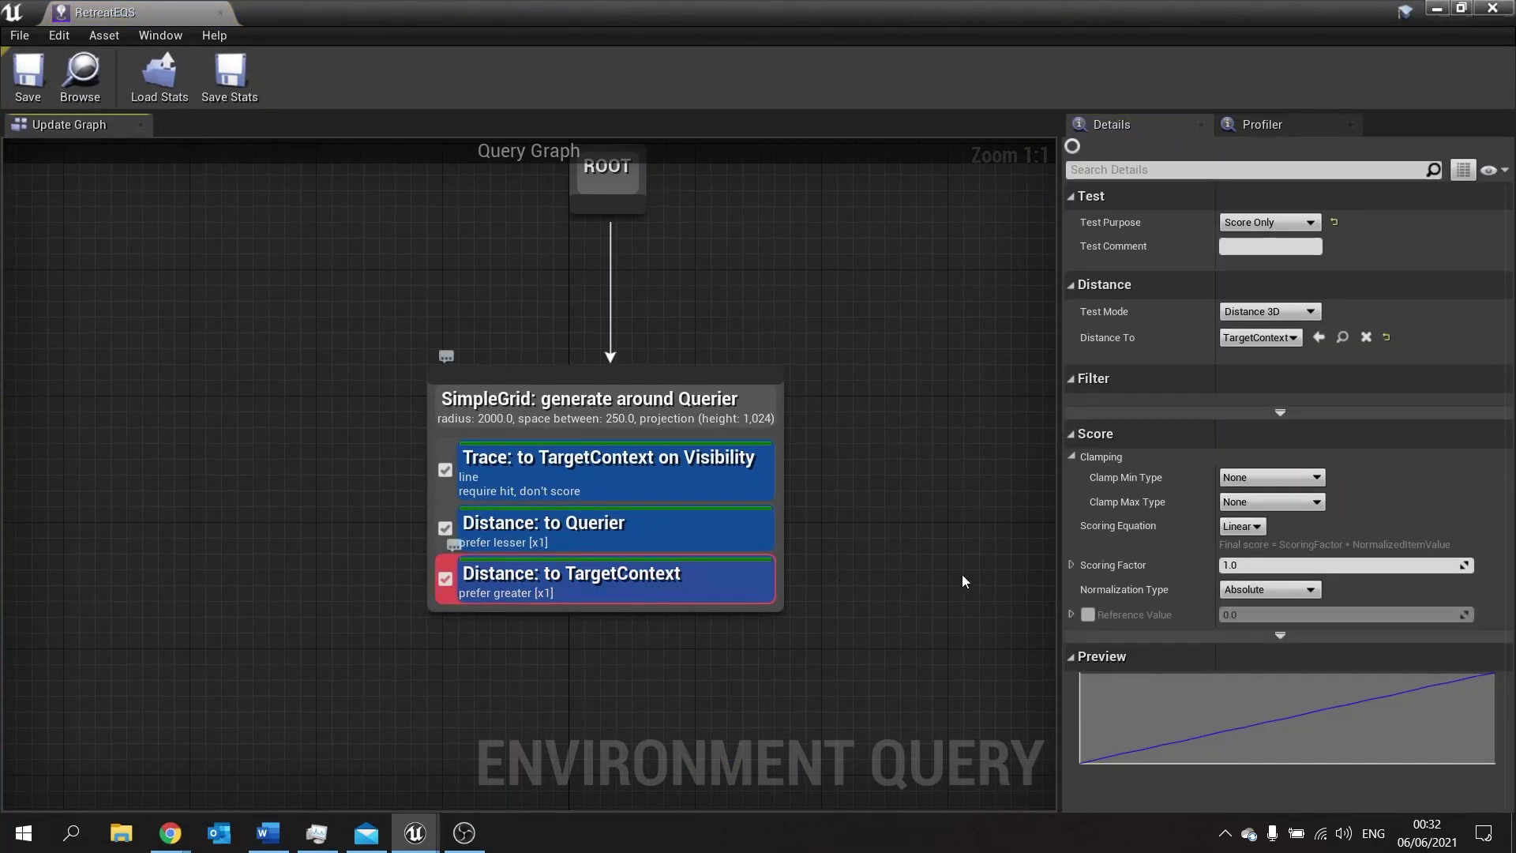
left_click(1238, 568)
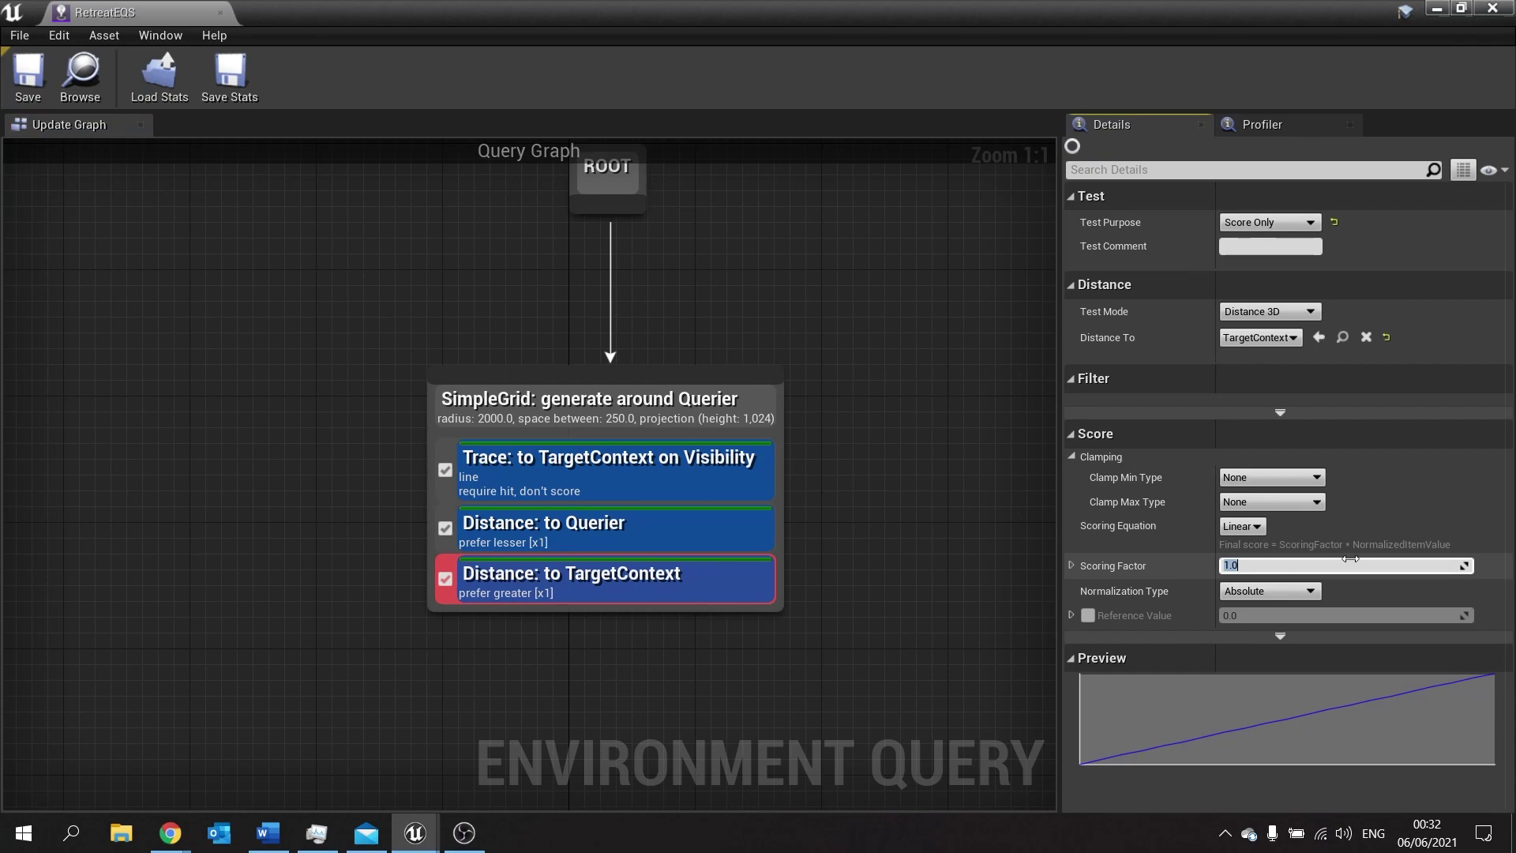
type("2")
key("Return")
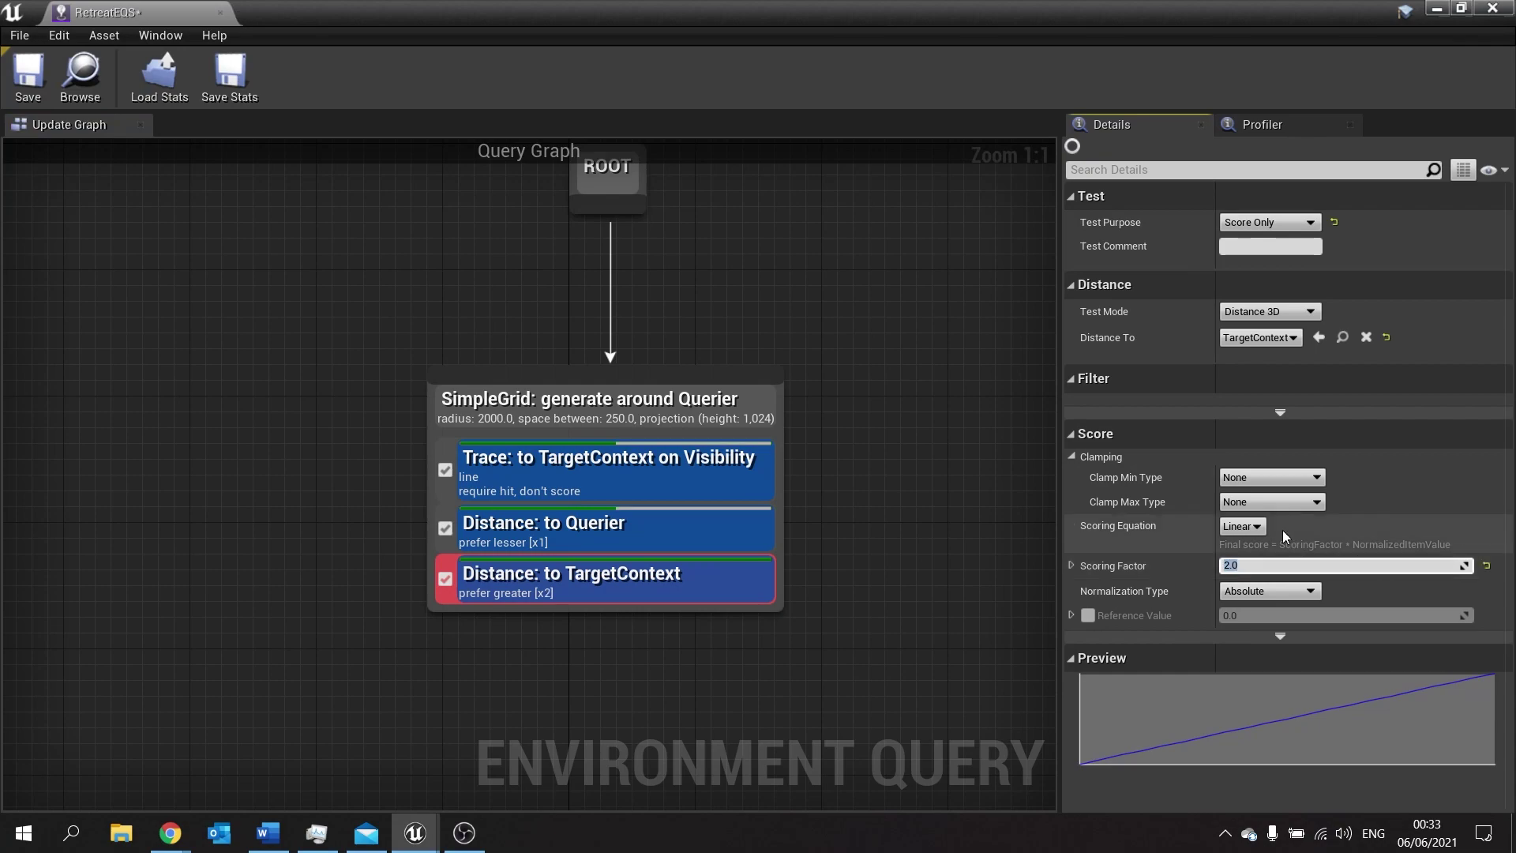
left_click(30, 87)
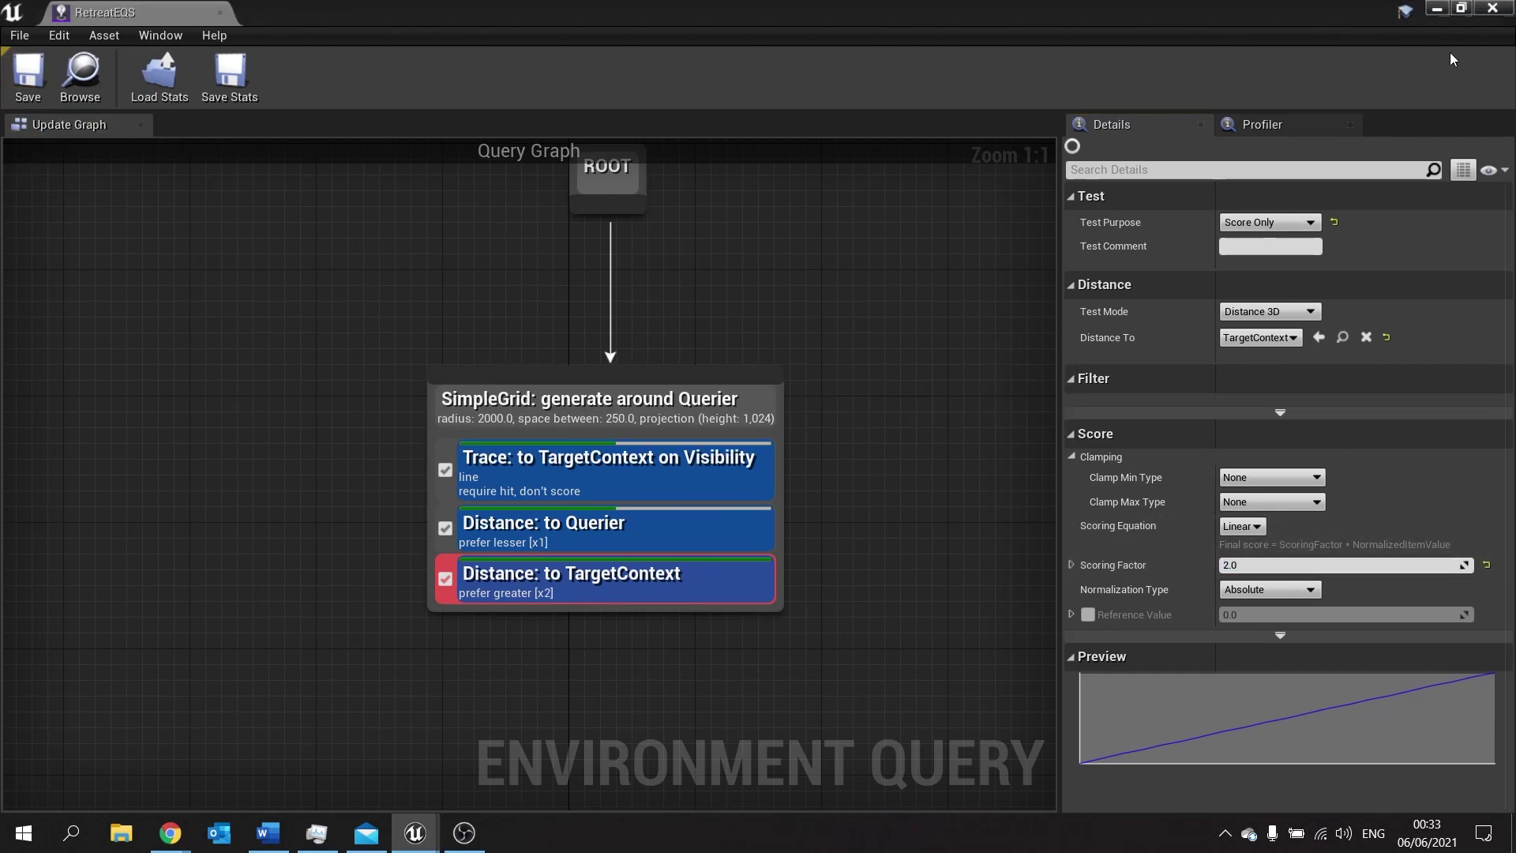
left_click(1492, 8)
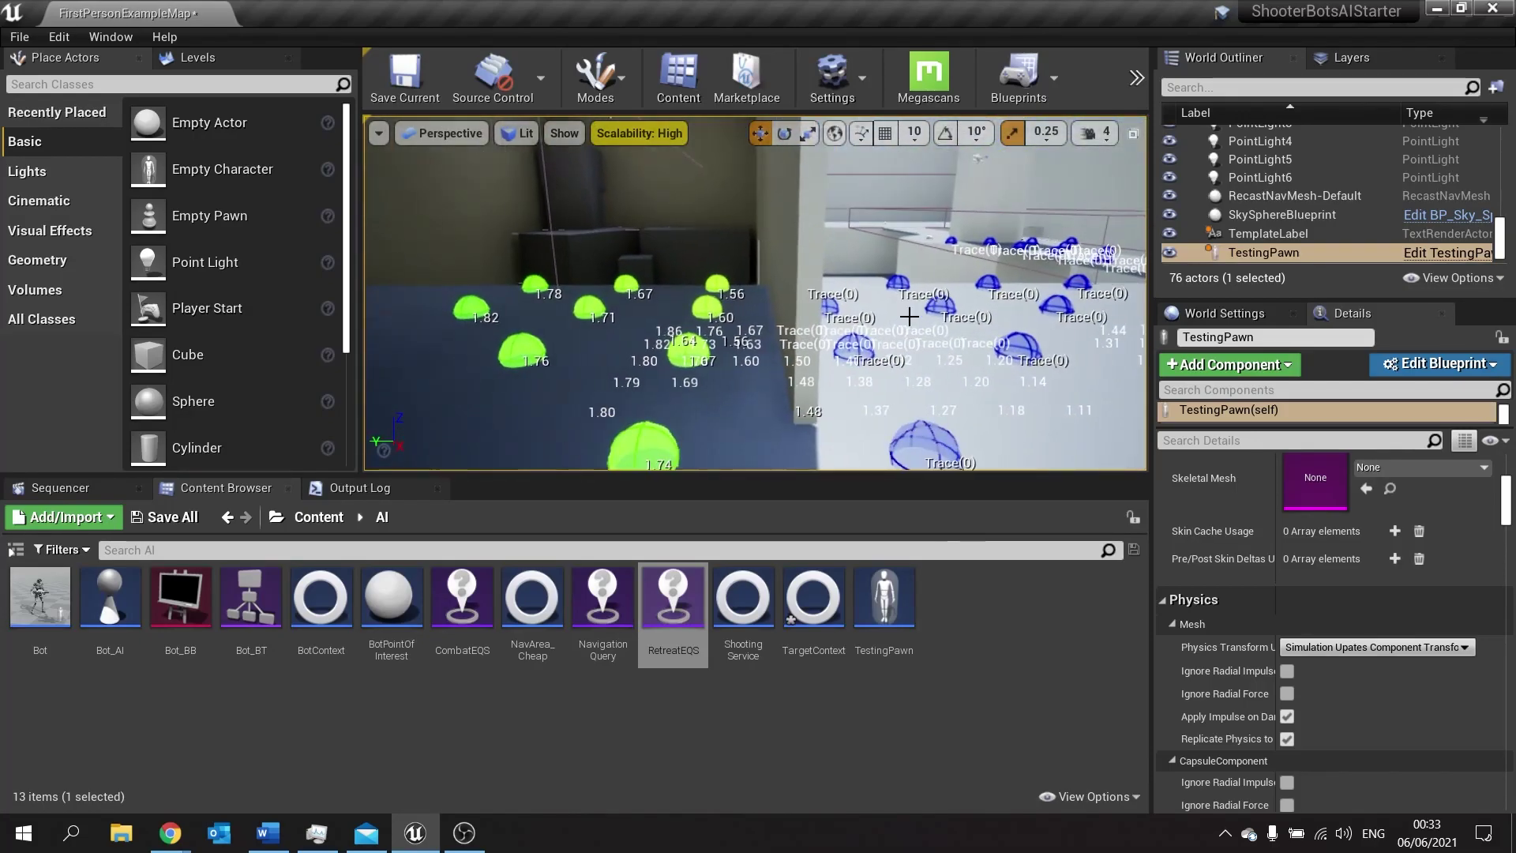
In RetreatEQS, check the Querier test's factor, then set TargetContext's scoring factor to 0.5 and save
double_click(679, 612)
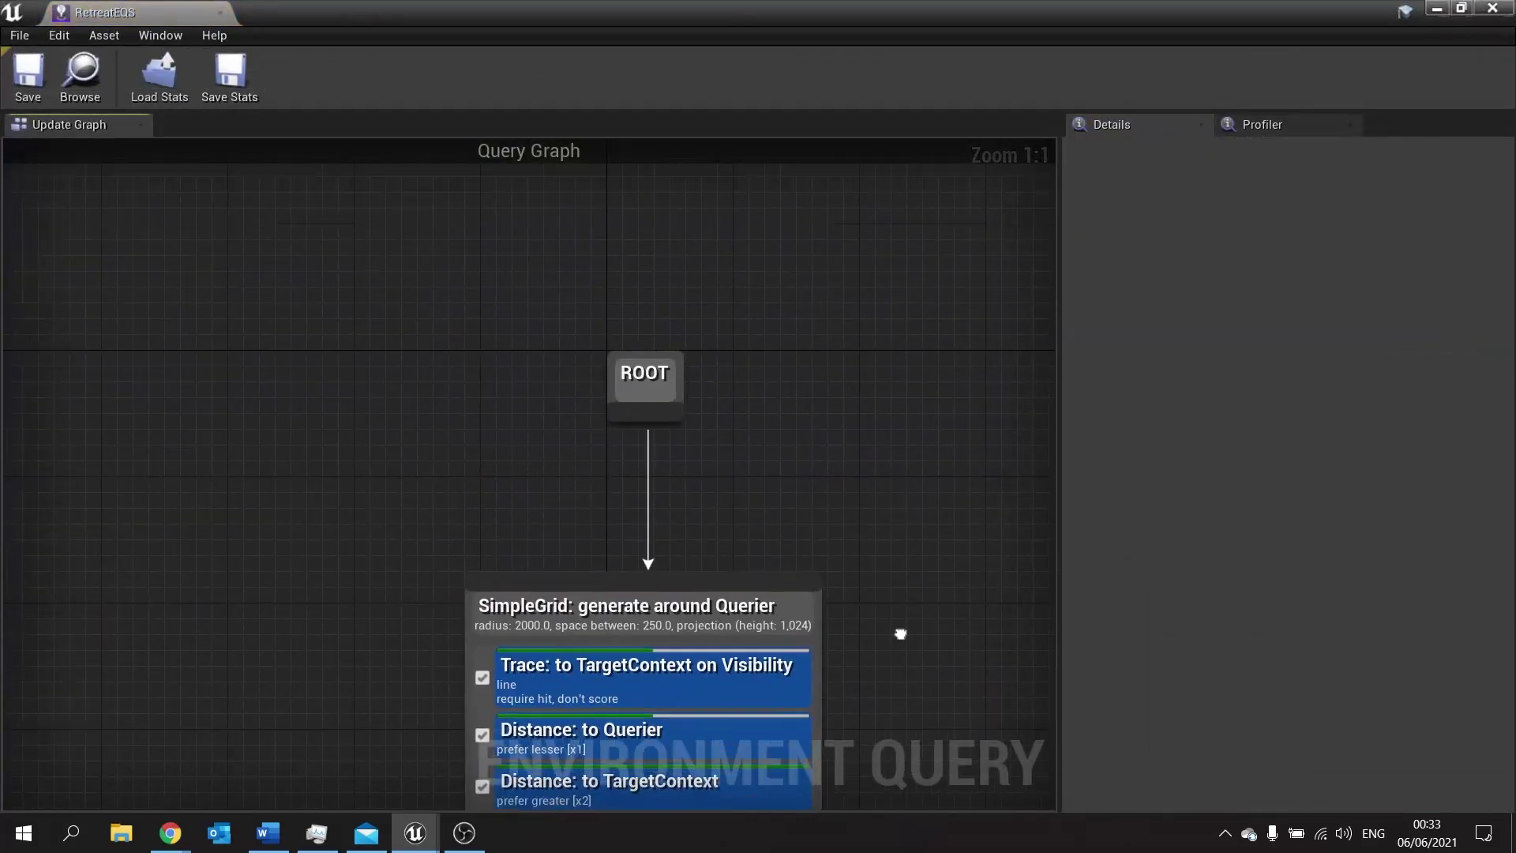
left_click(637, 471)
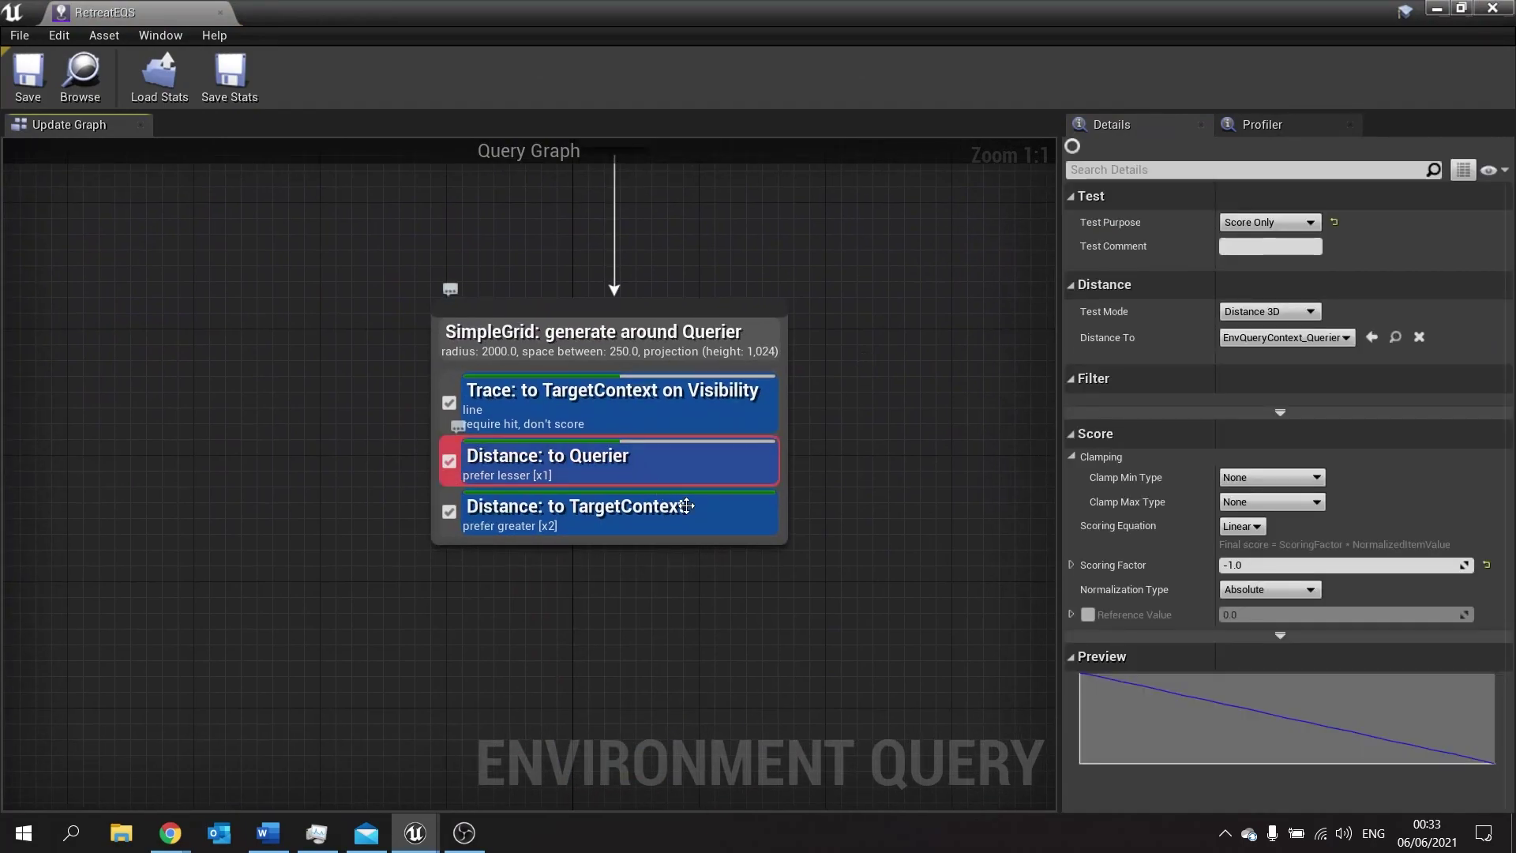
left_click(1272, 567)
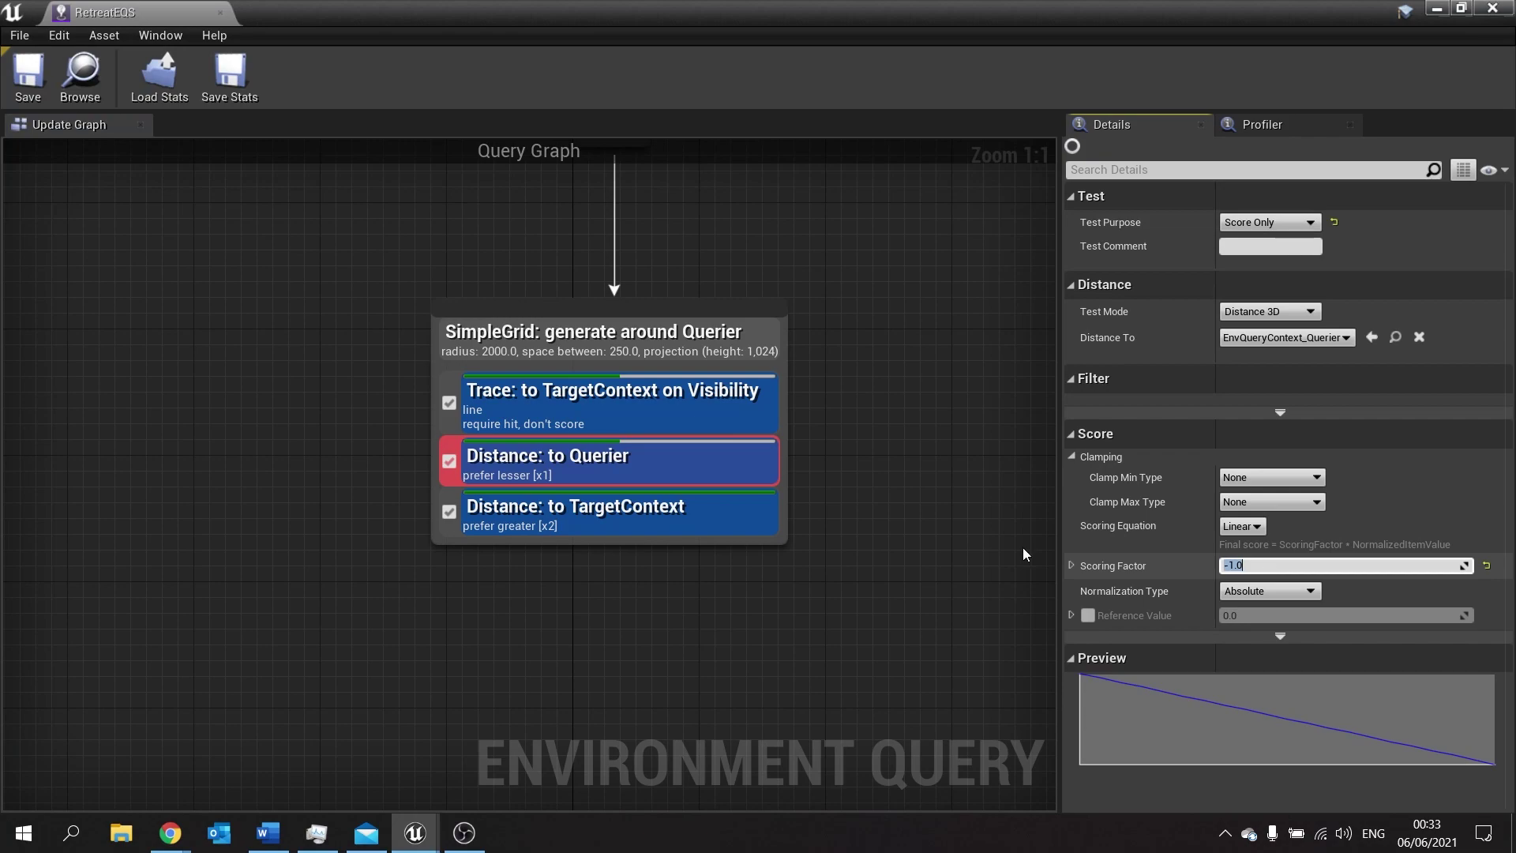
left_click(645, 512)
left_click(1280, 564)
type("0.5")
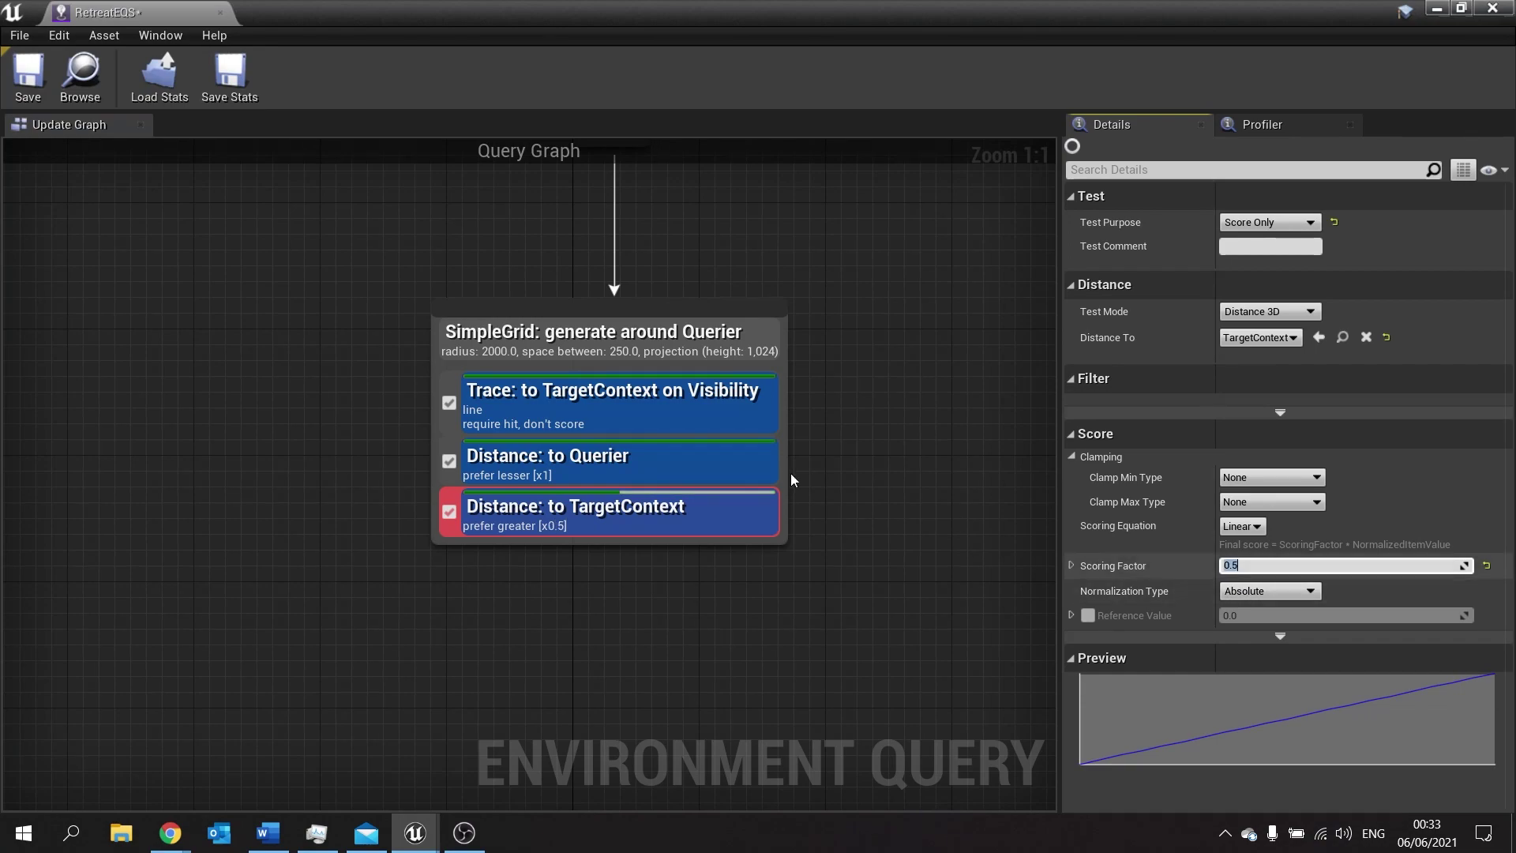
left_click(27, 77)
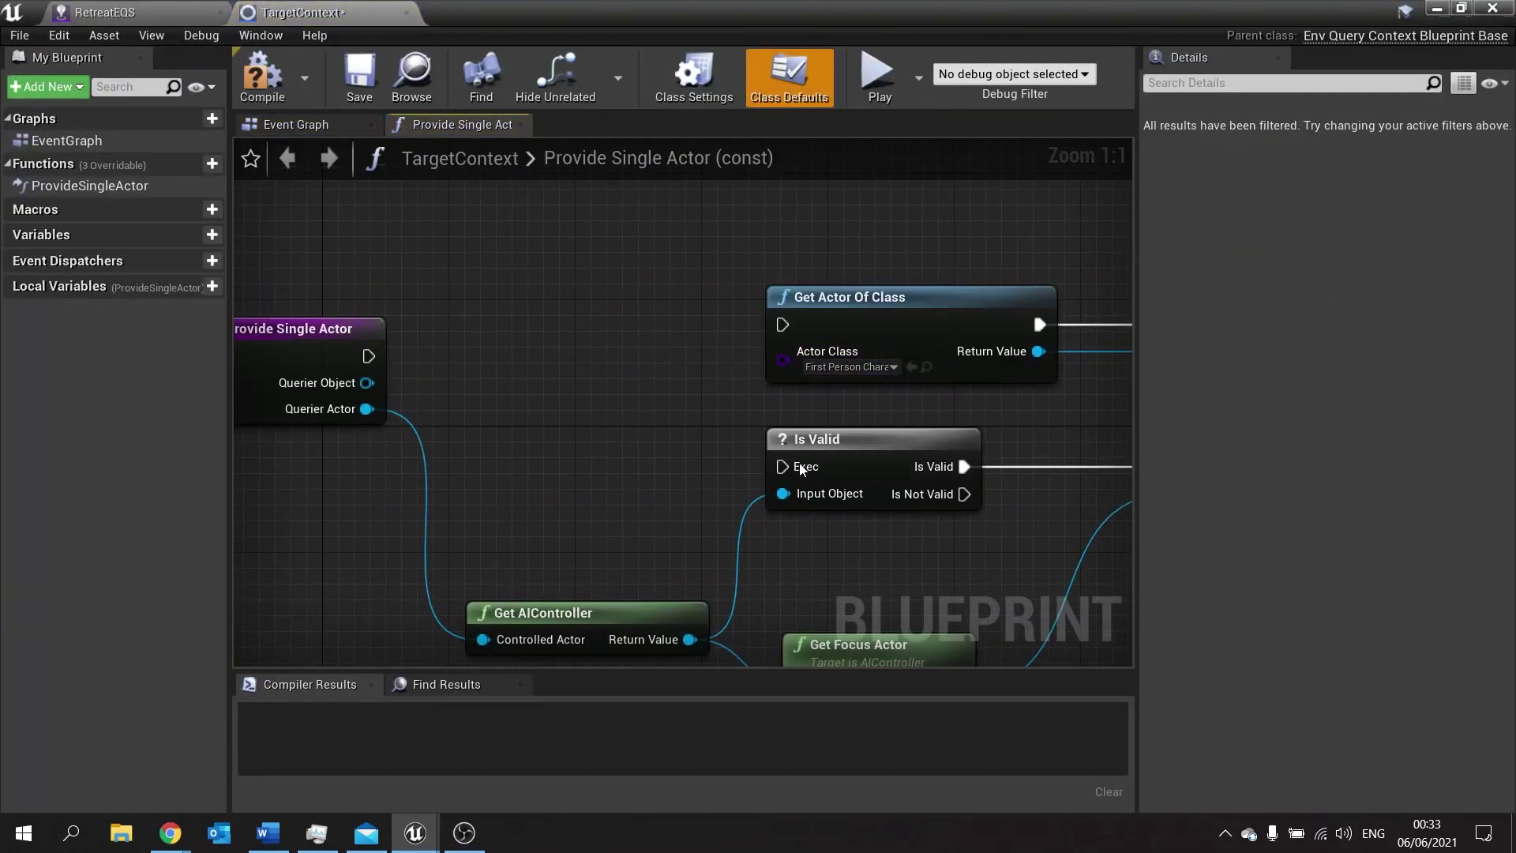
Wire the entry into Is Valid and Get Focus Actor's Return Value into Resulting Actor, then compile TargetContext
left_click_drag(800, 469, 368, 356)
right_click_drag(705, 544, 178, 492)
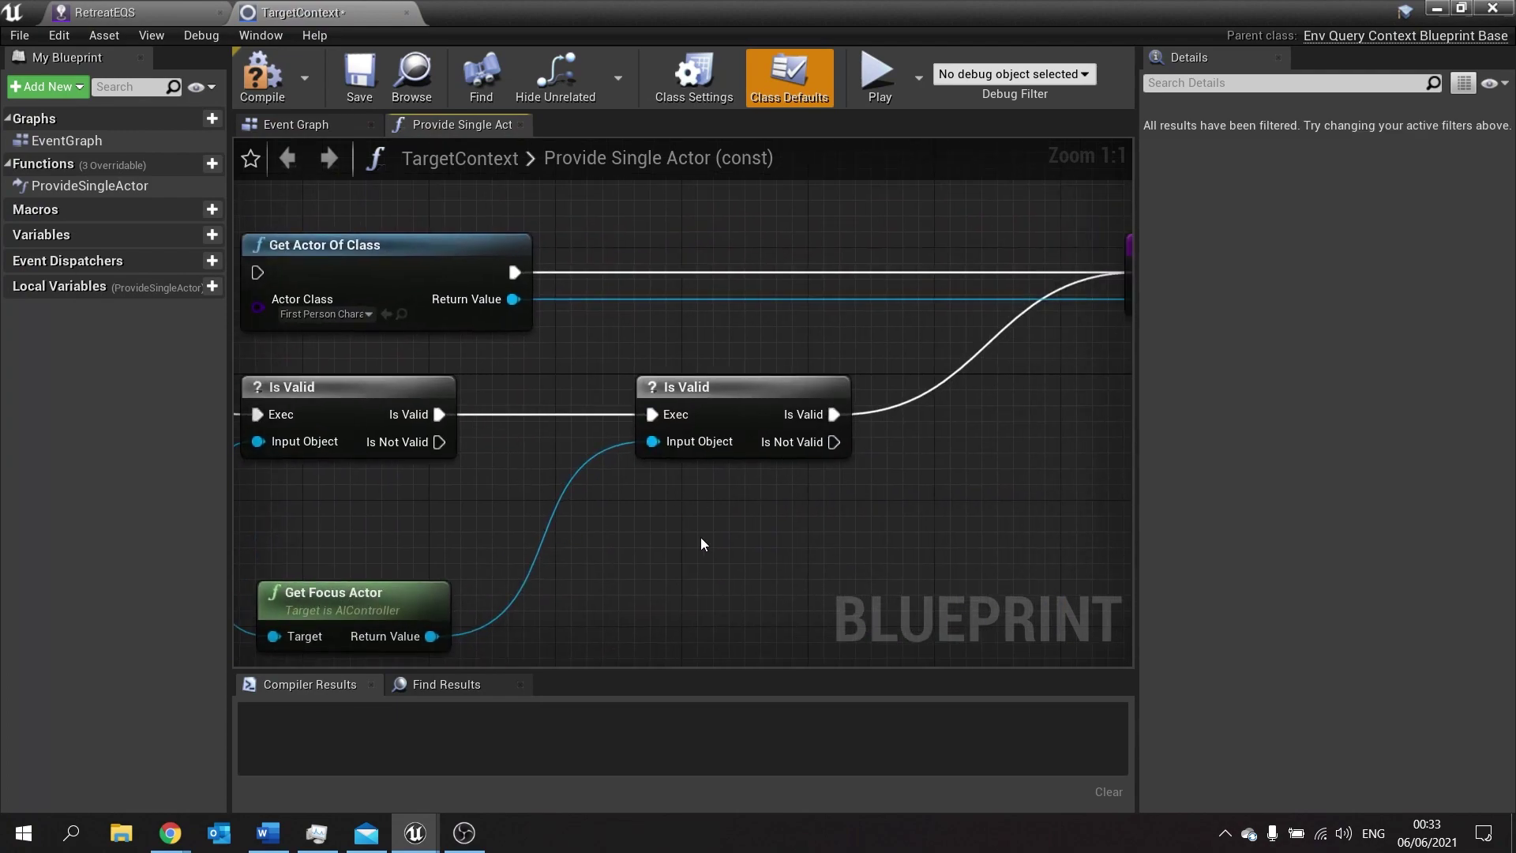
right_click_drag(704, 545, 689, 477)
left_click_drag(417, 568, 667, 234)
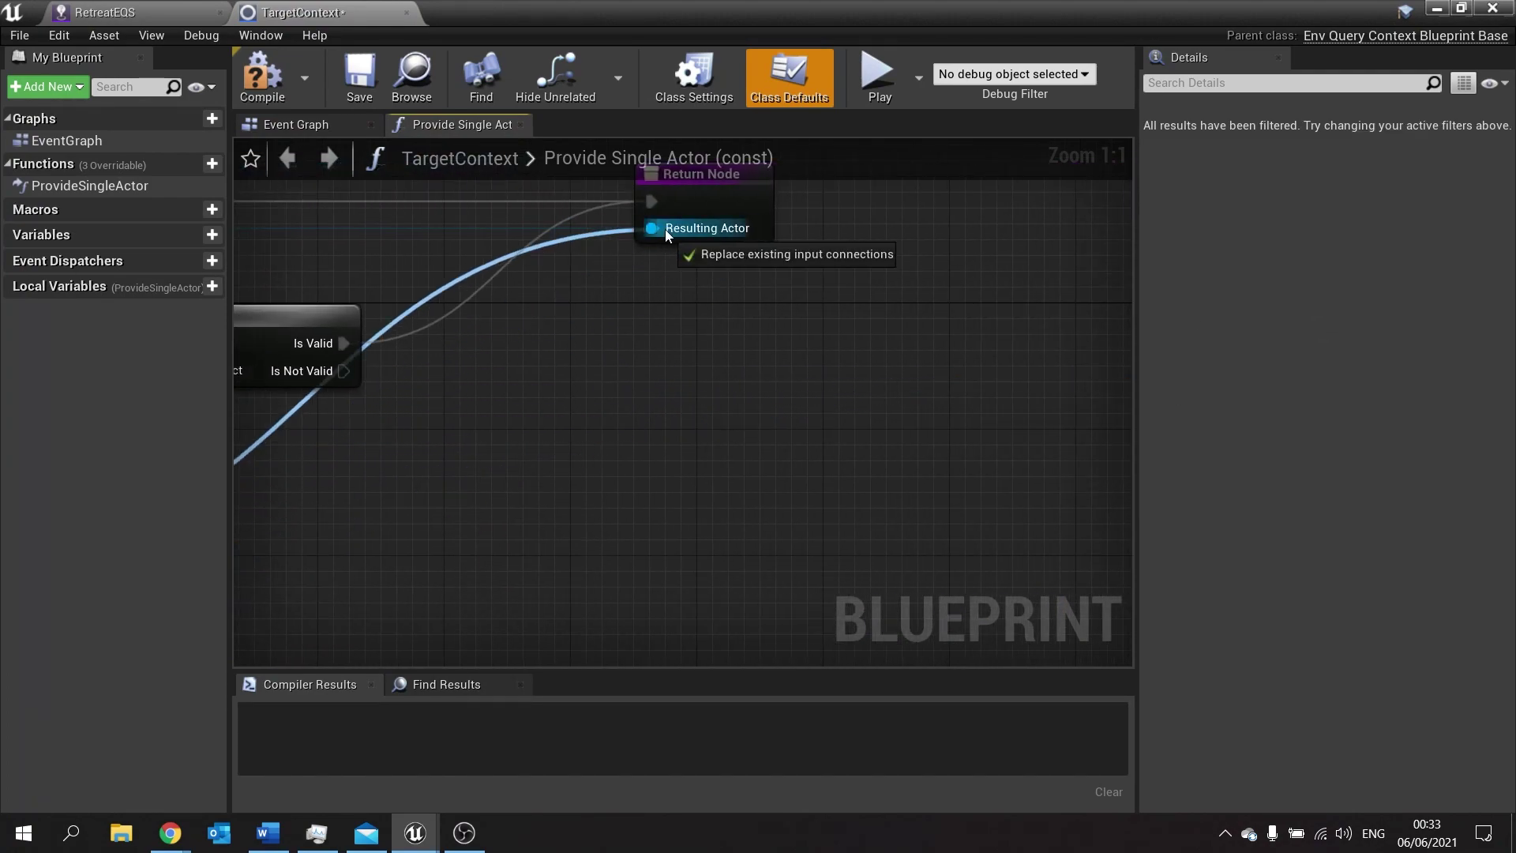
right_click_drag(592, 355, 891, 417)
left_click(262, 76)
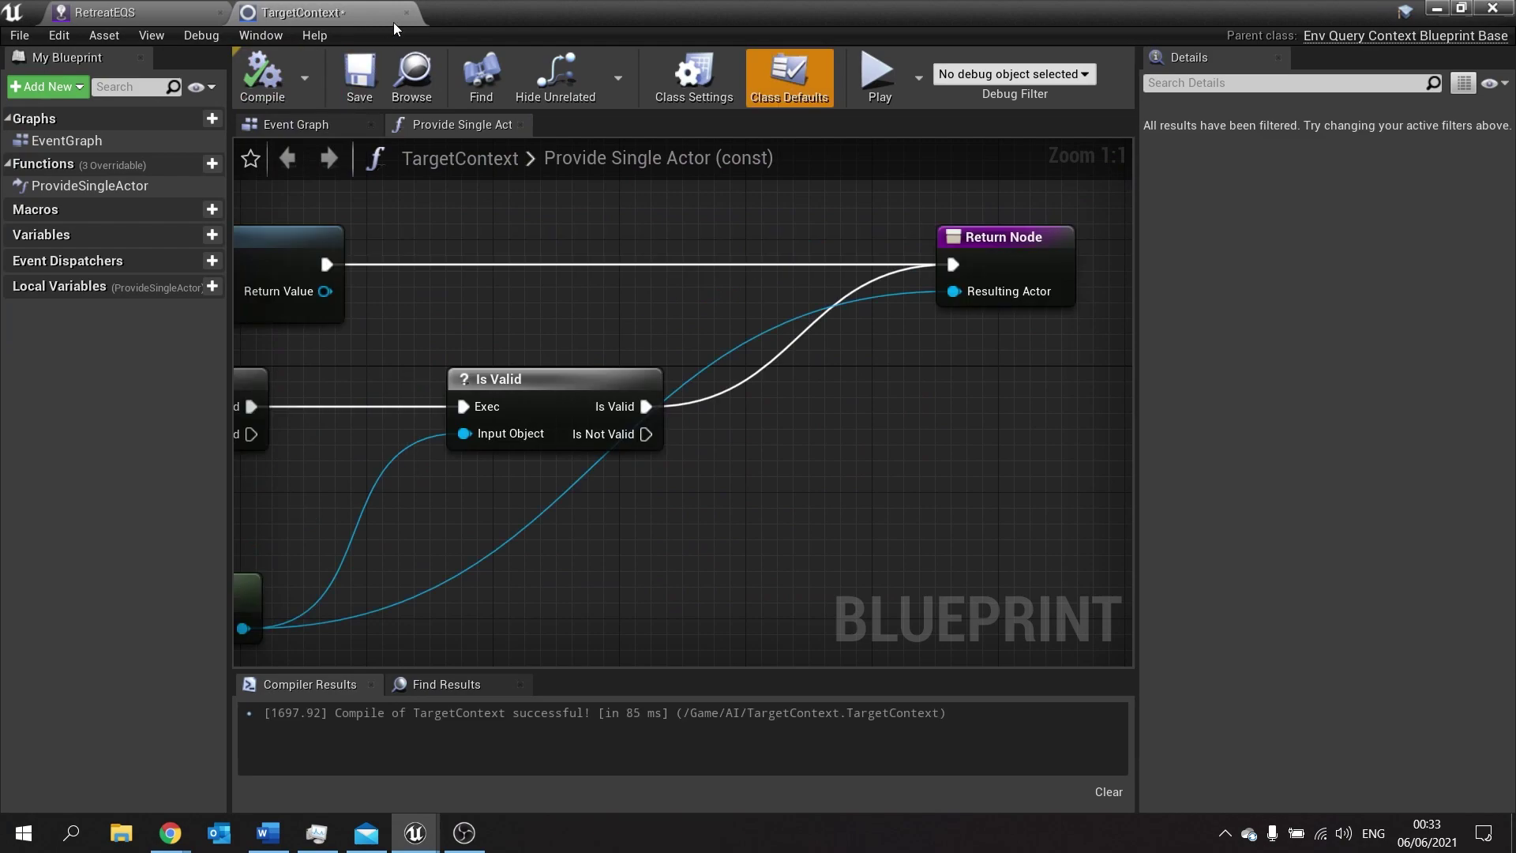
left_click(406, 12)
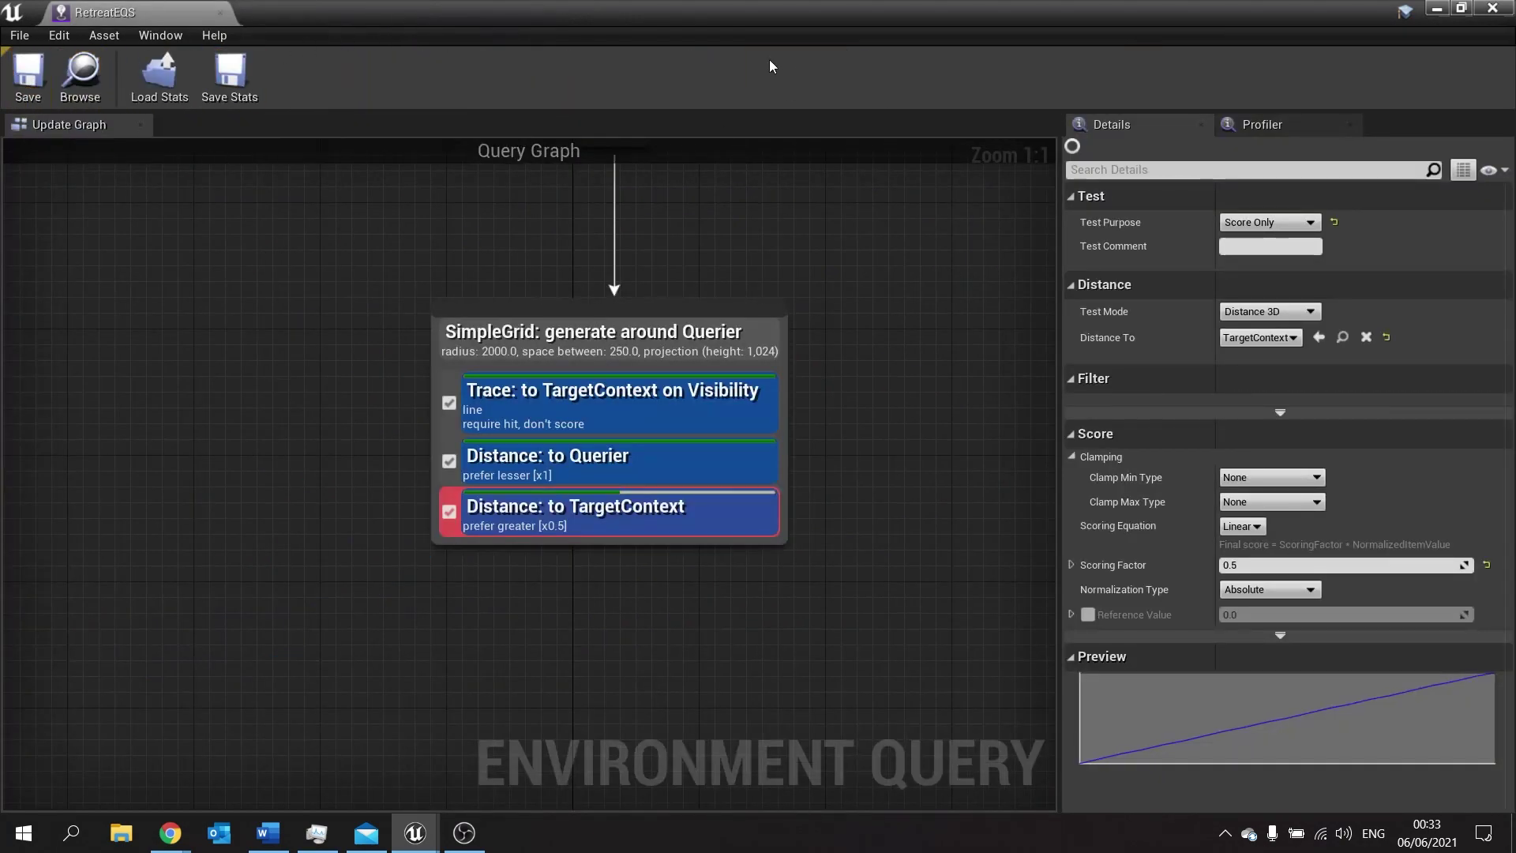
Save RetreatEQS and close its query editor to see points rescored from about 0.23 to 0.94
left_click(25, 84)
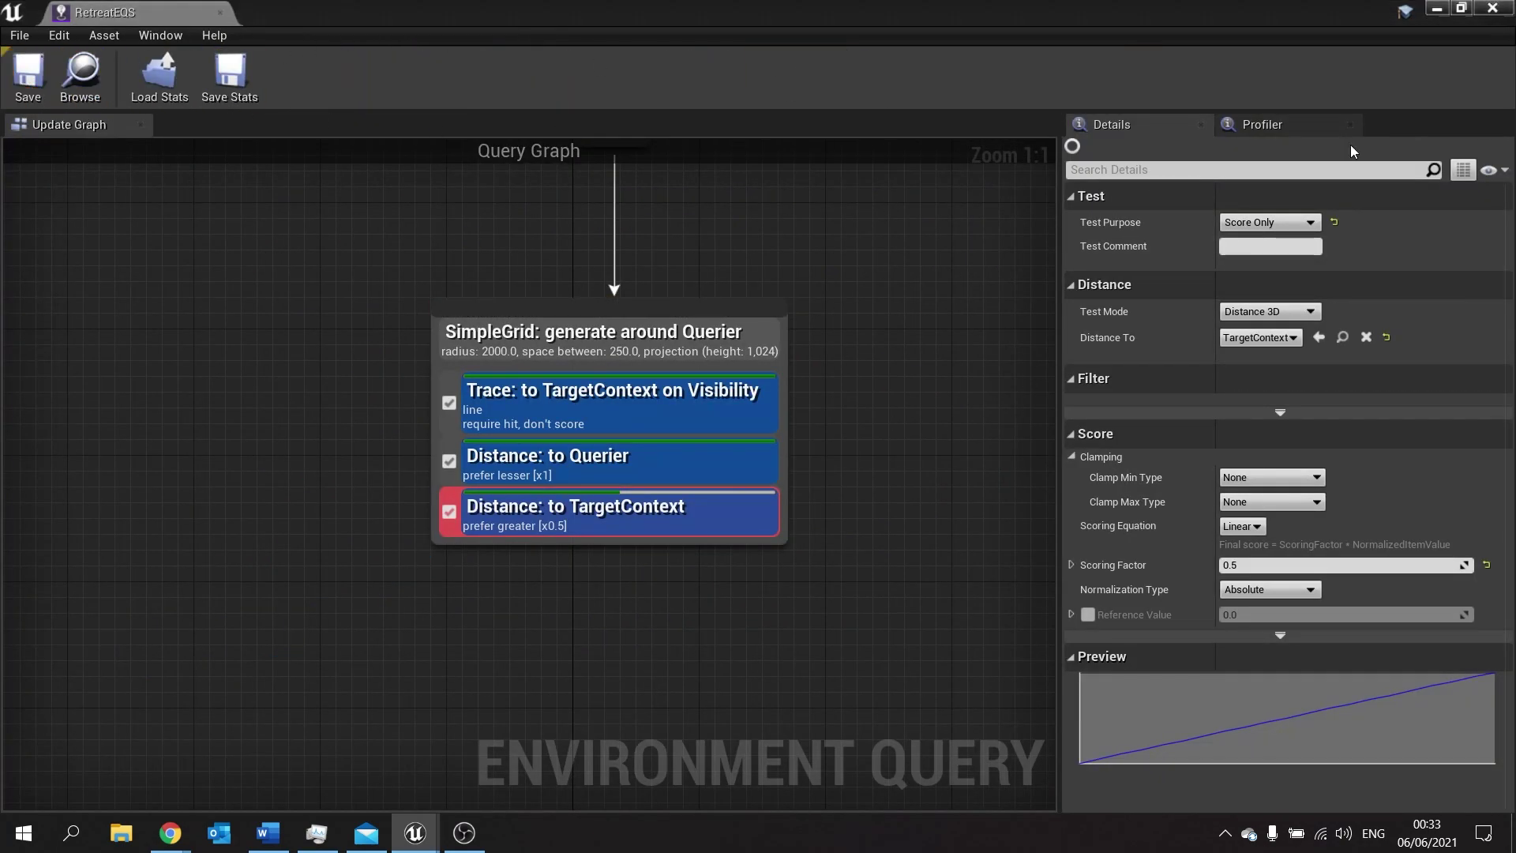
left_click(1493, 9)
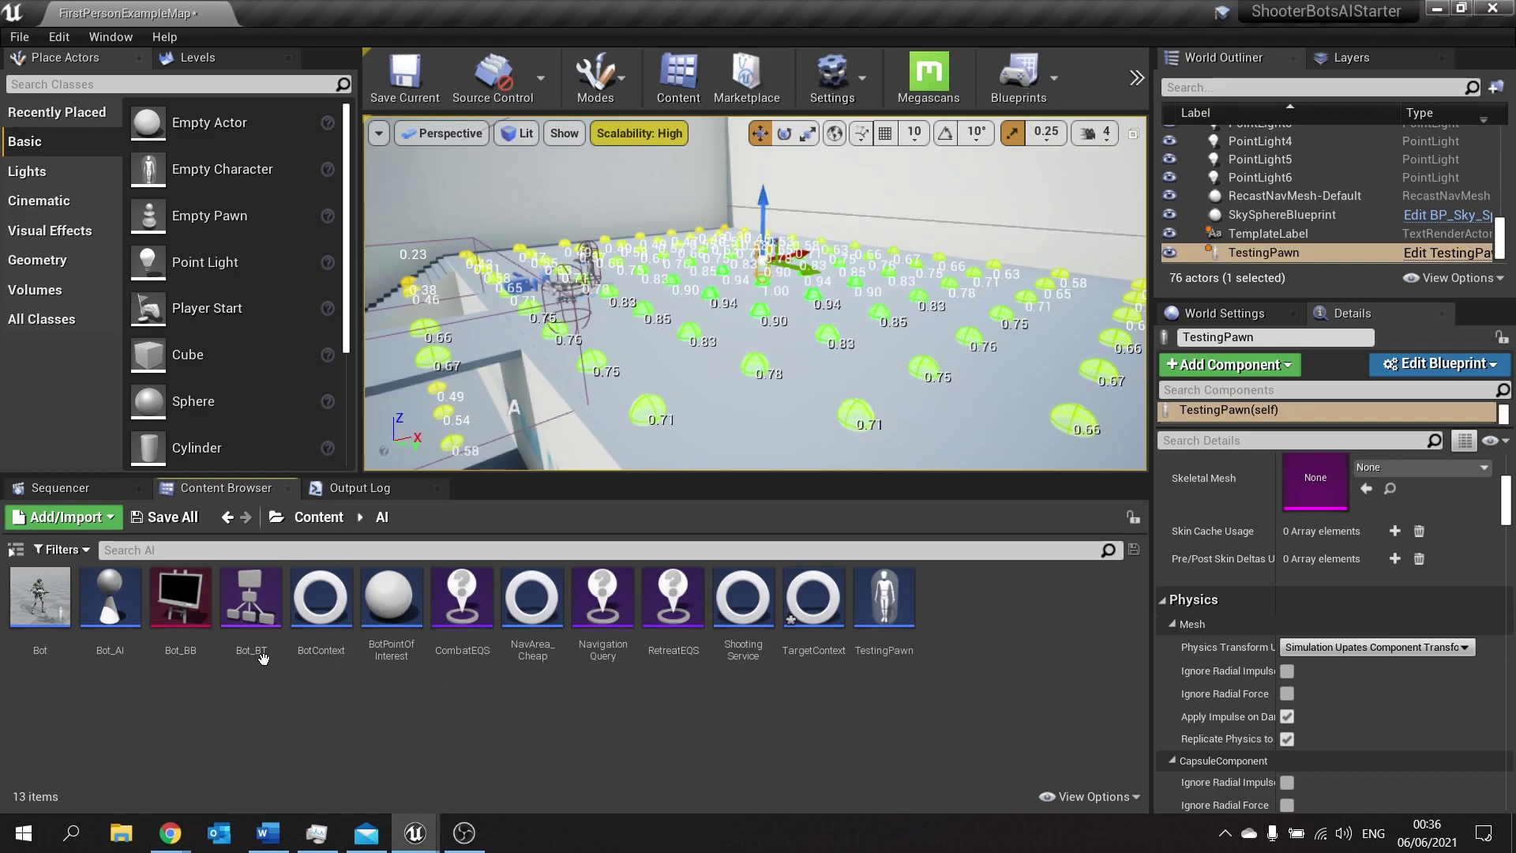
Open Bot_BB, discard a stray Int key, add a Float key named AIHealth, and save
double_click(180, 598)
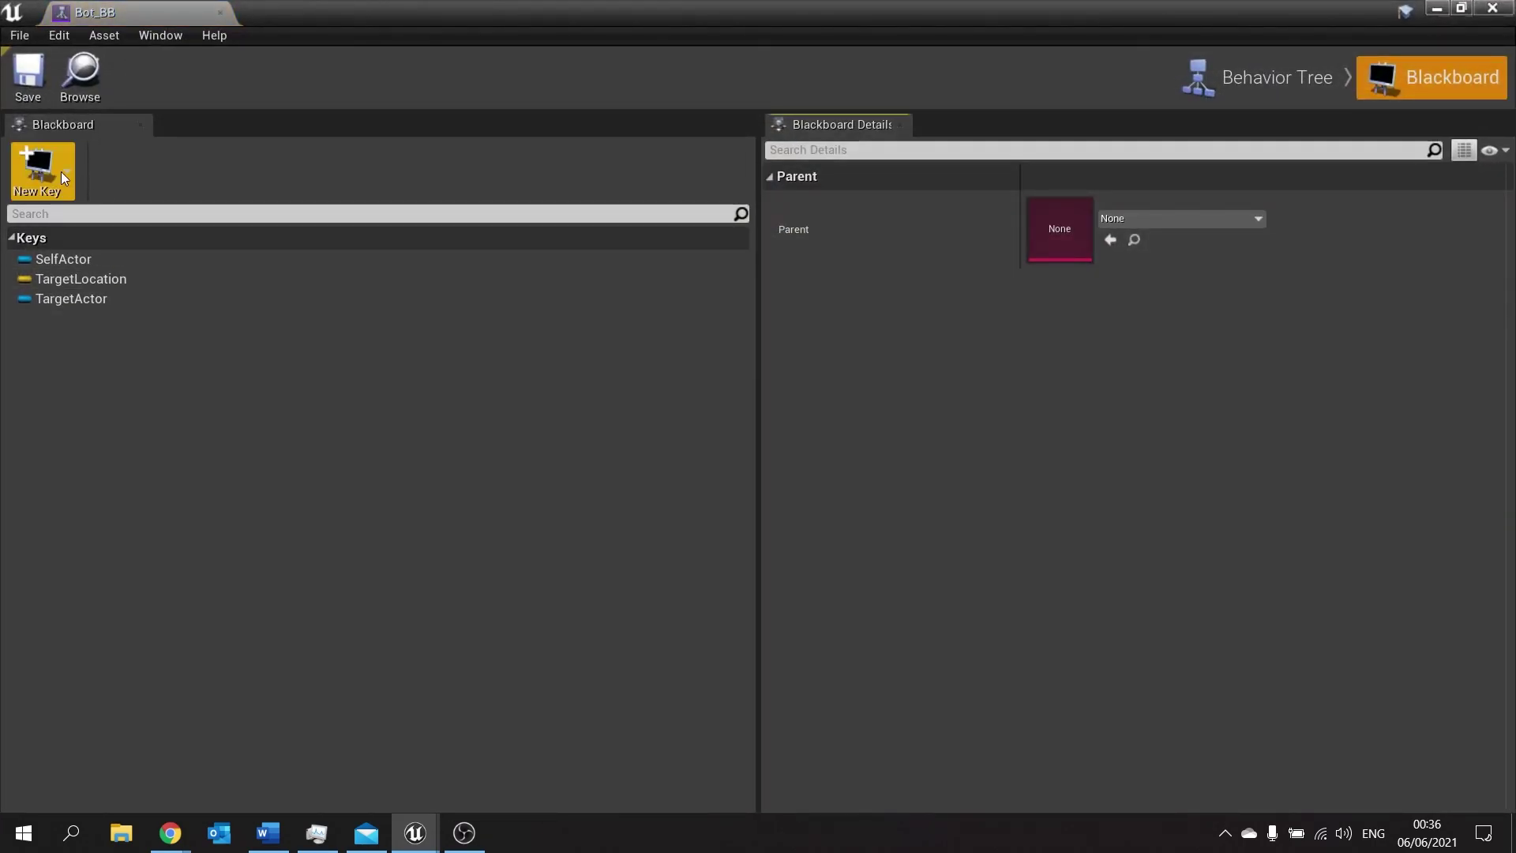
left_click(44, 160)
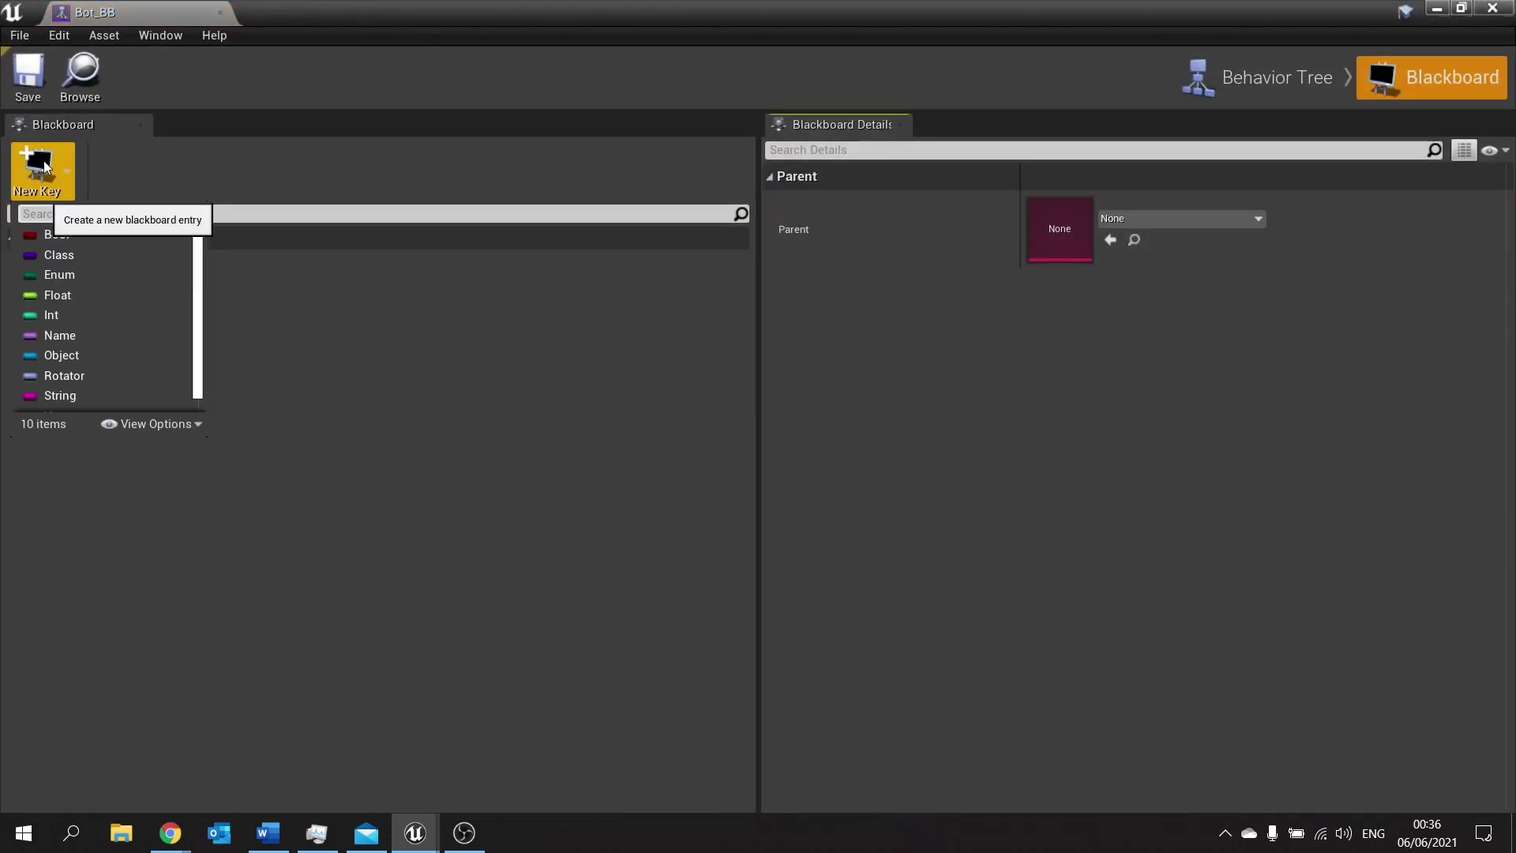
left_click(60, 322)
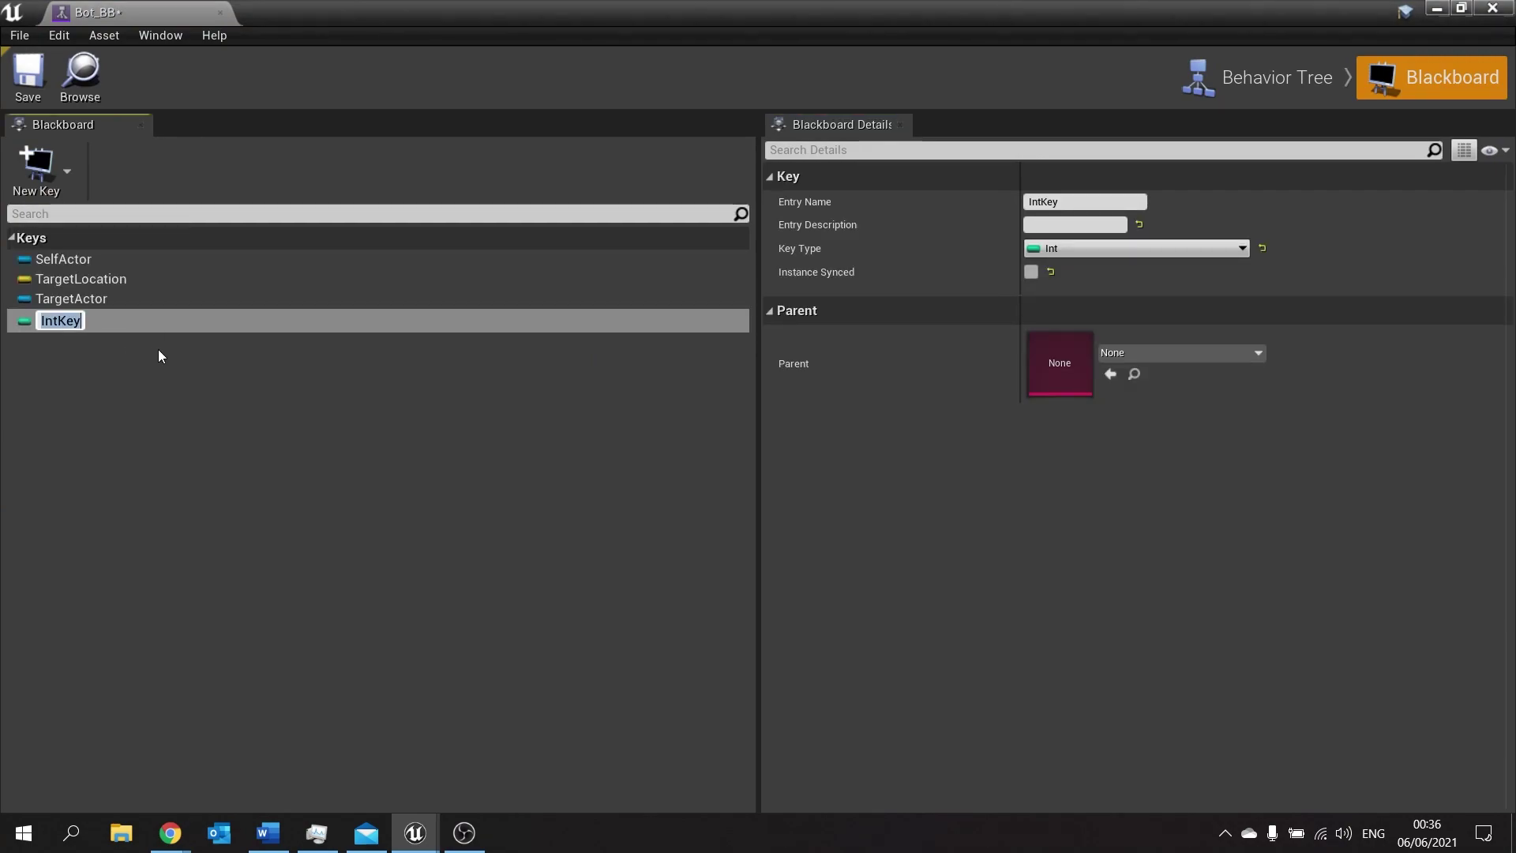
left_click(160, 349)
left_click(91, 321)
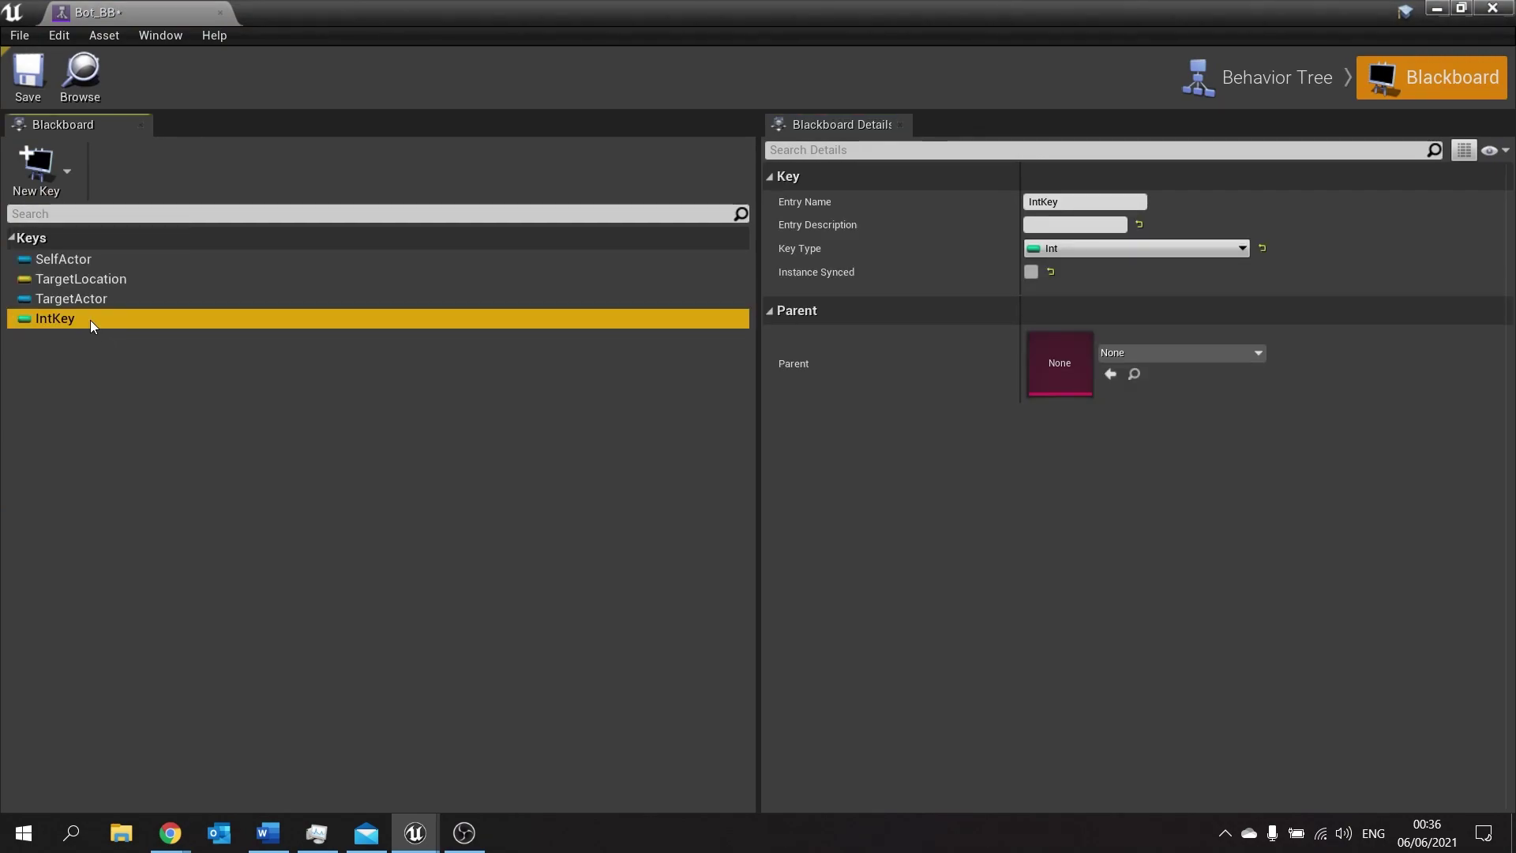
key("Delete")
left_click(36, 164)
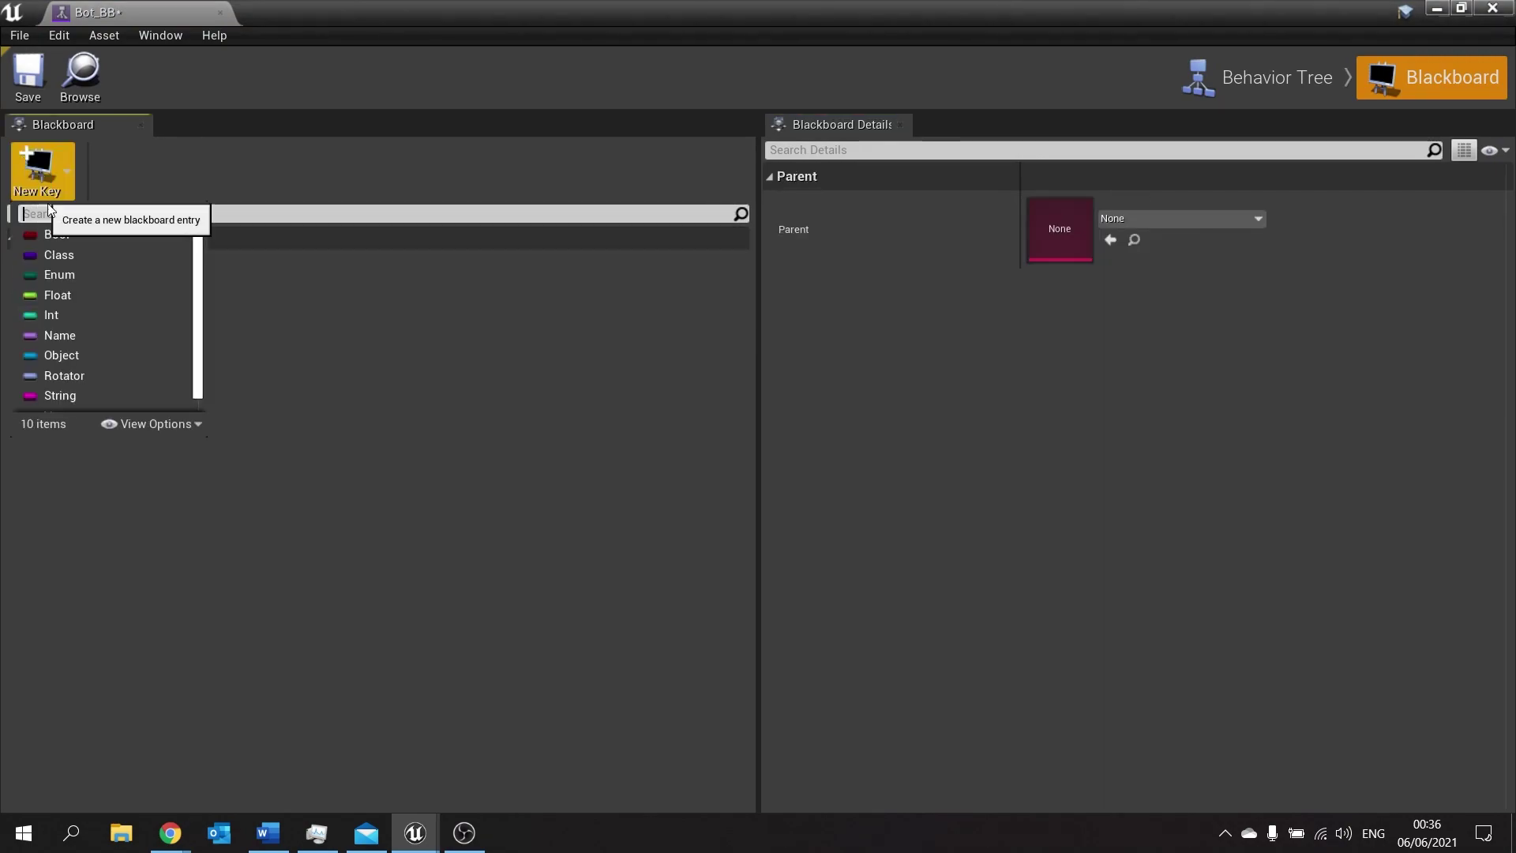
left_click(87, 295)
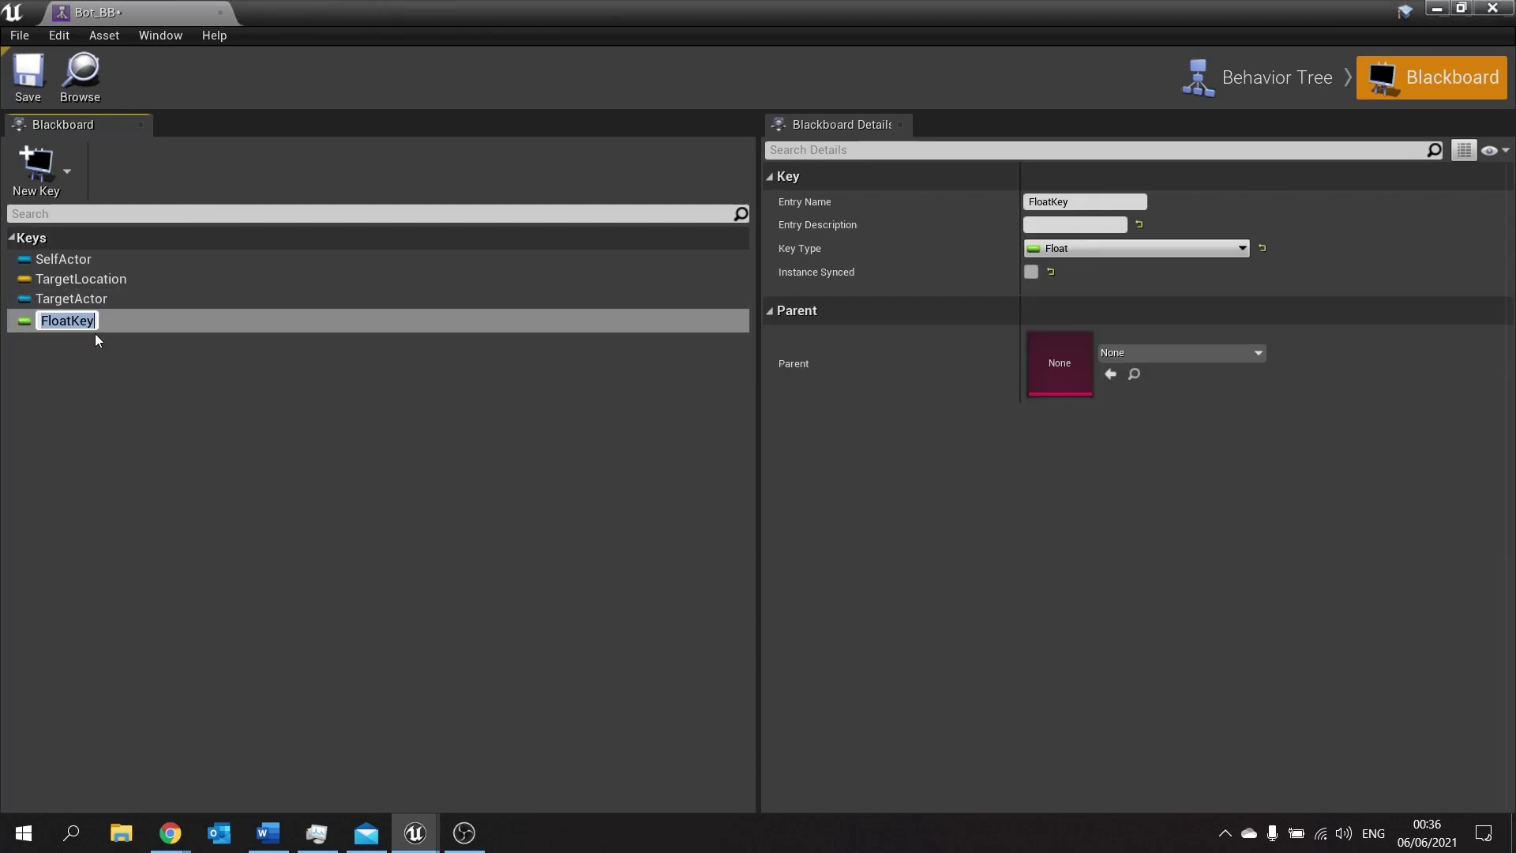
type("AIHealth")
key("Return")
left_click(28, 84)
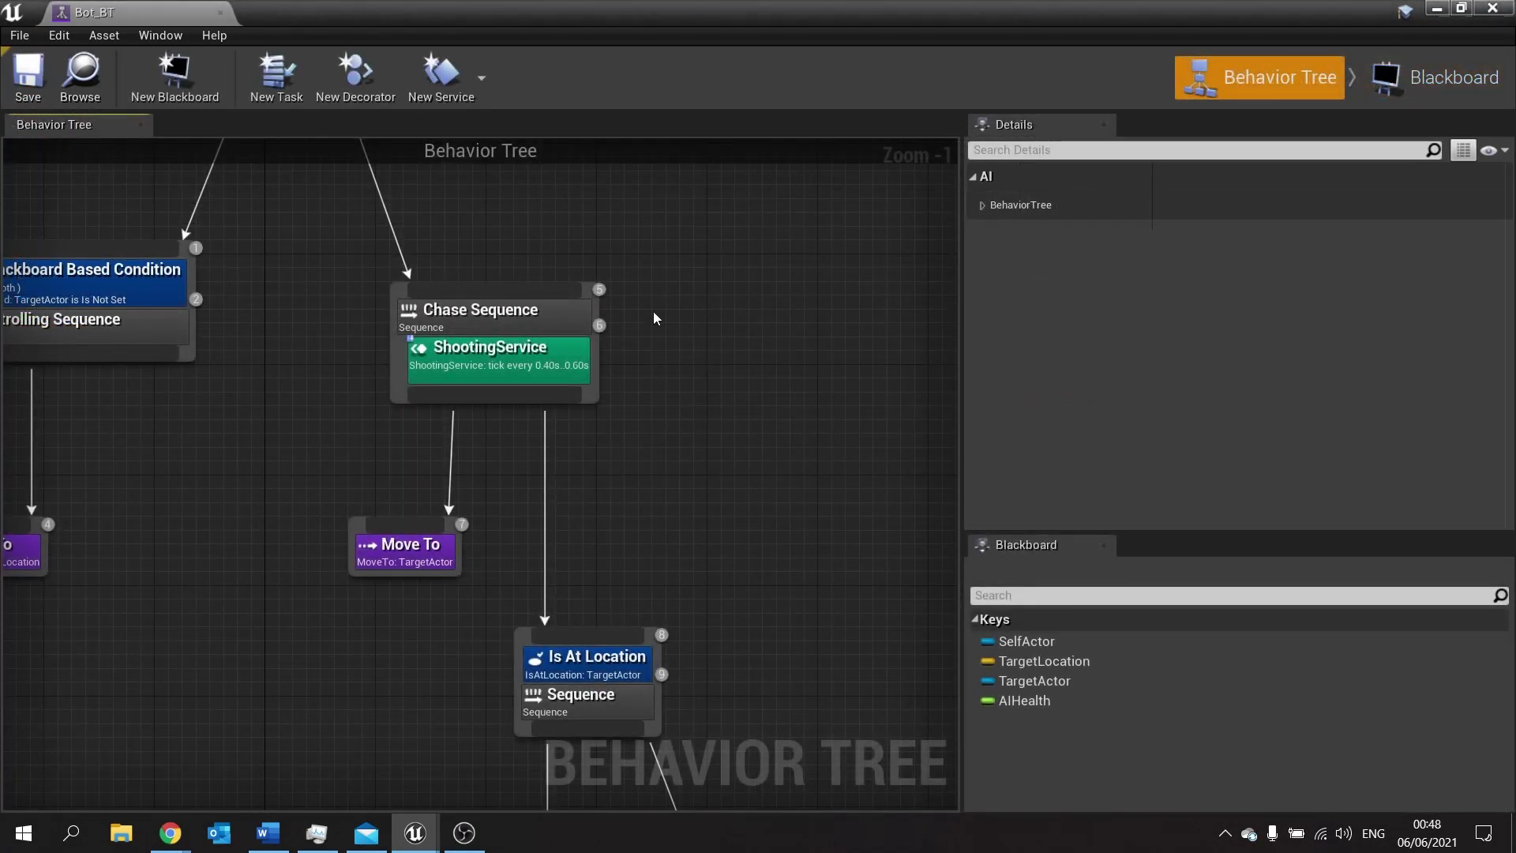
Select the Is At Location Sequence with its Run EQS Query and Move To children and shift it down-left
mouse_move(654, 318)
right_mouse_down()
mouse_move(652, 558)
mouse_move(618, 375)
right_mouse_up()
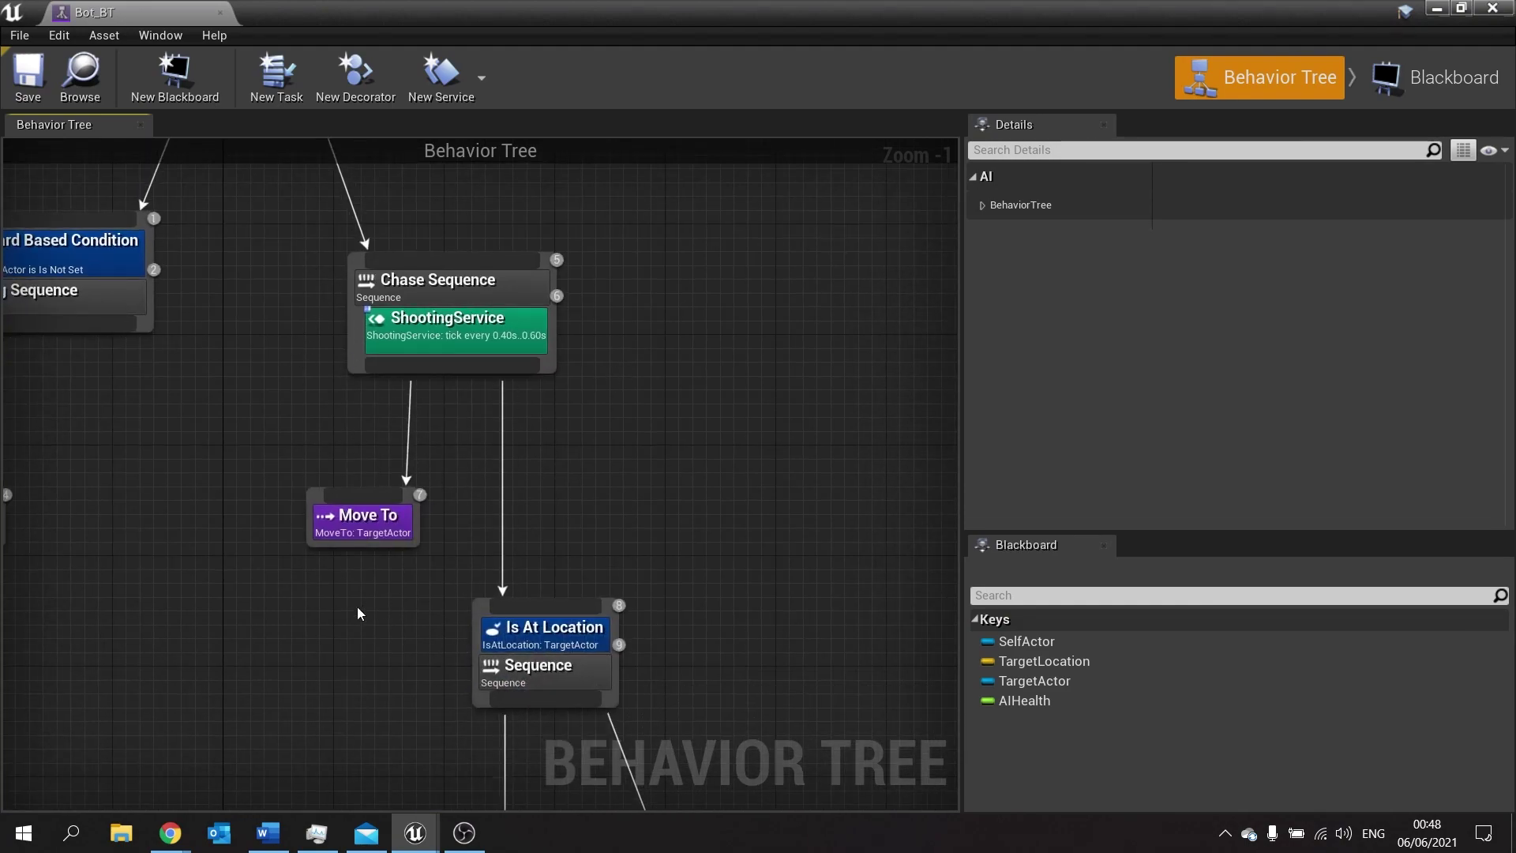
right_click_drag(357, 612, 551, 344)
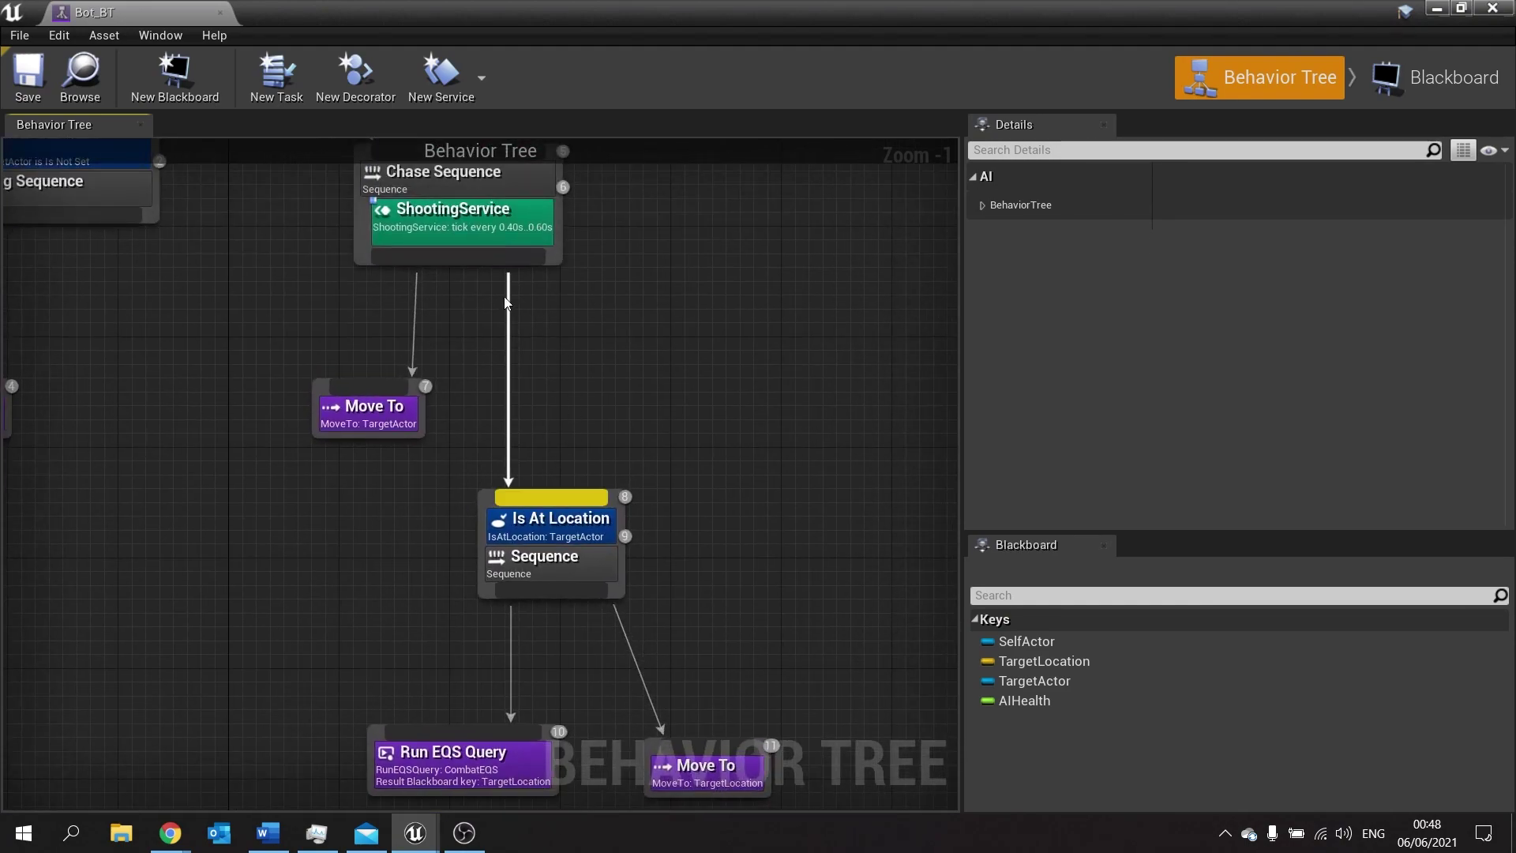
left_click(580, 521)
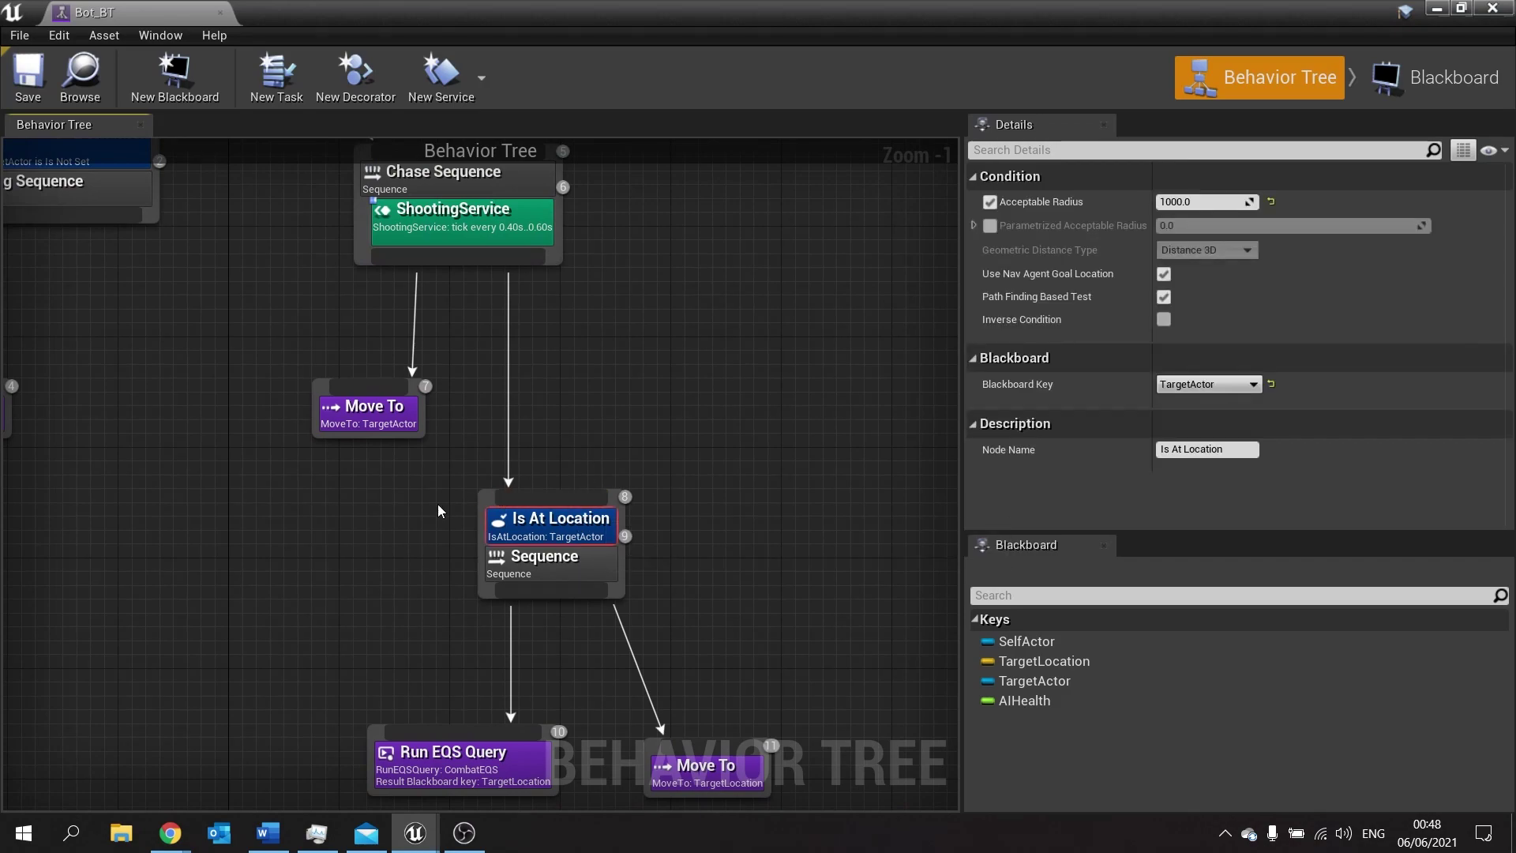
right_click_drag(387, 496, 355, 357)
left_click_drag(355, 357, 784, 644)
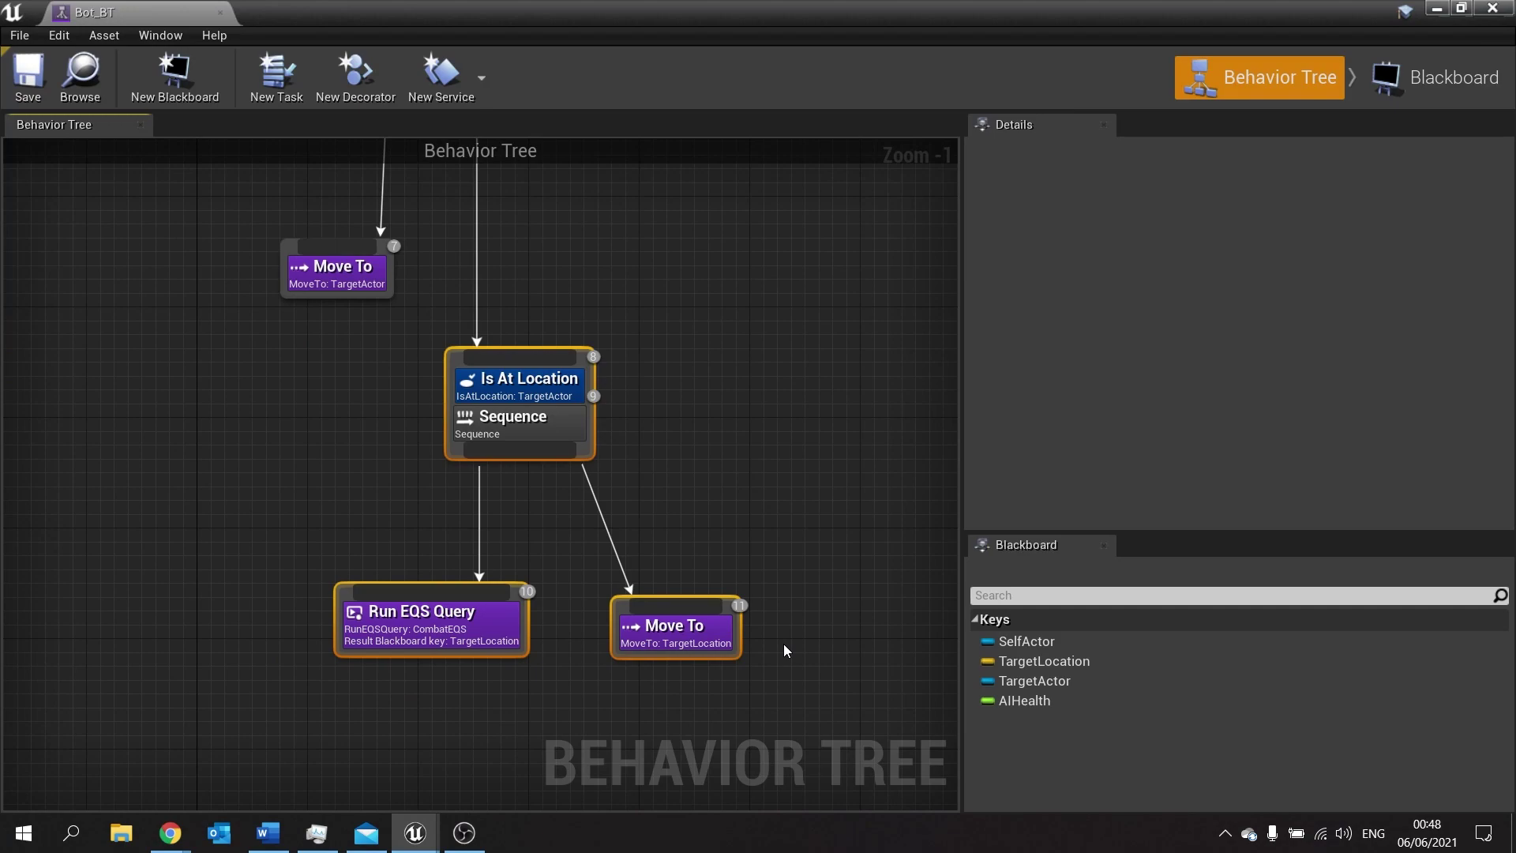
left_click_drag(812, 673, 418, 393)
left_click_drag(520, 423, 354, 588)
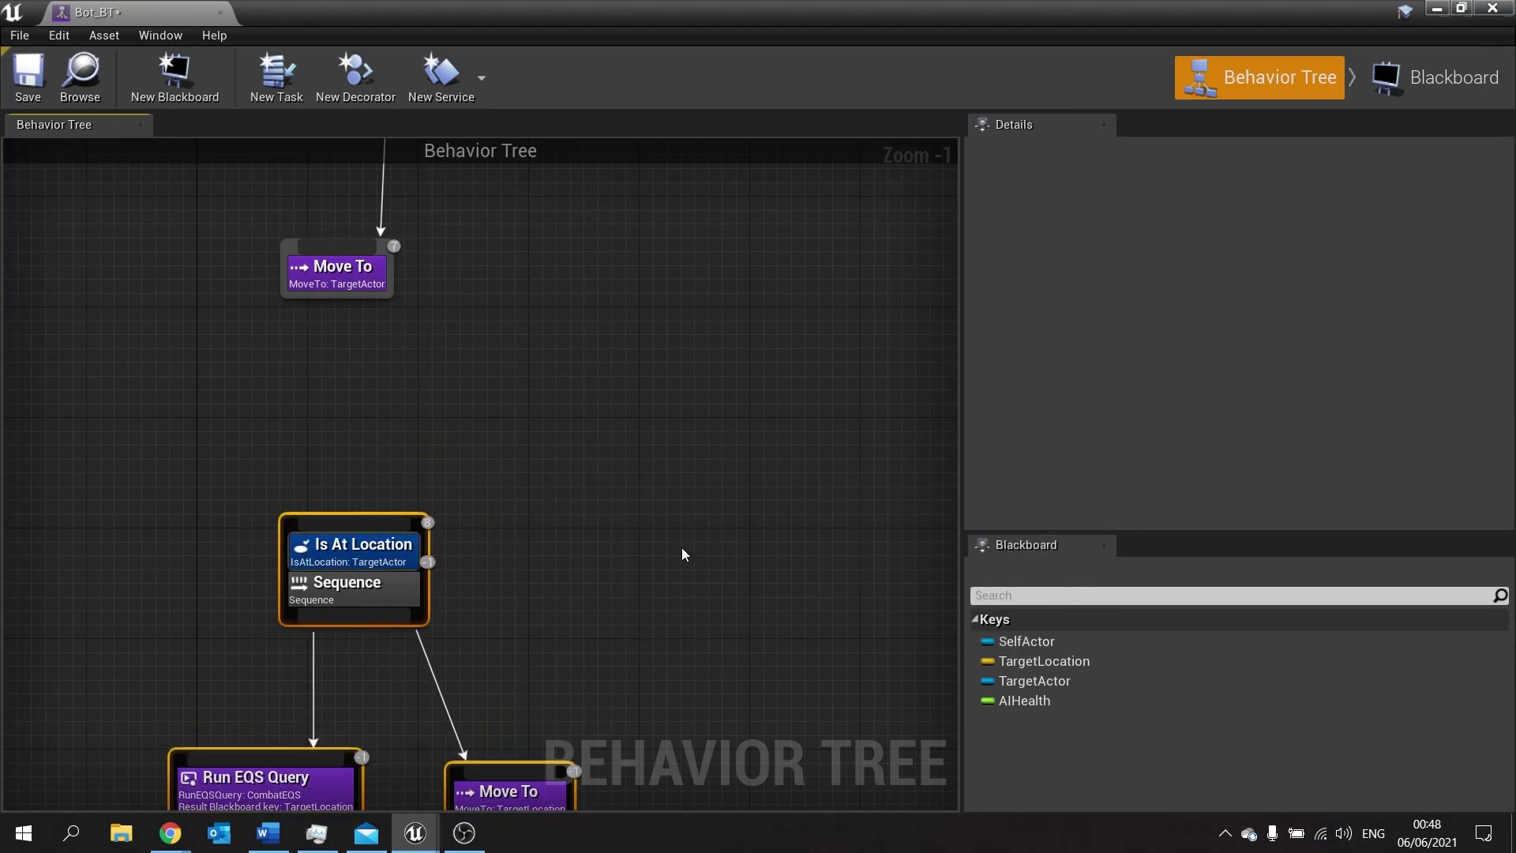
Copy and paste the three-node subtree to the right, deleting the copy's Is At Location decorator
right_click_drag(690, 545, 651, 383)
left_click_drag(623, 686, 84, 325)
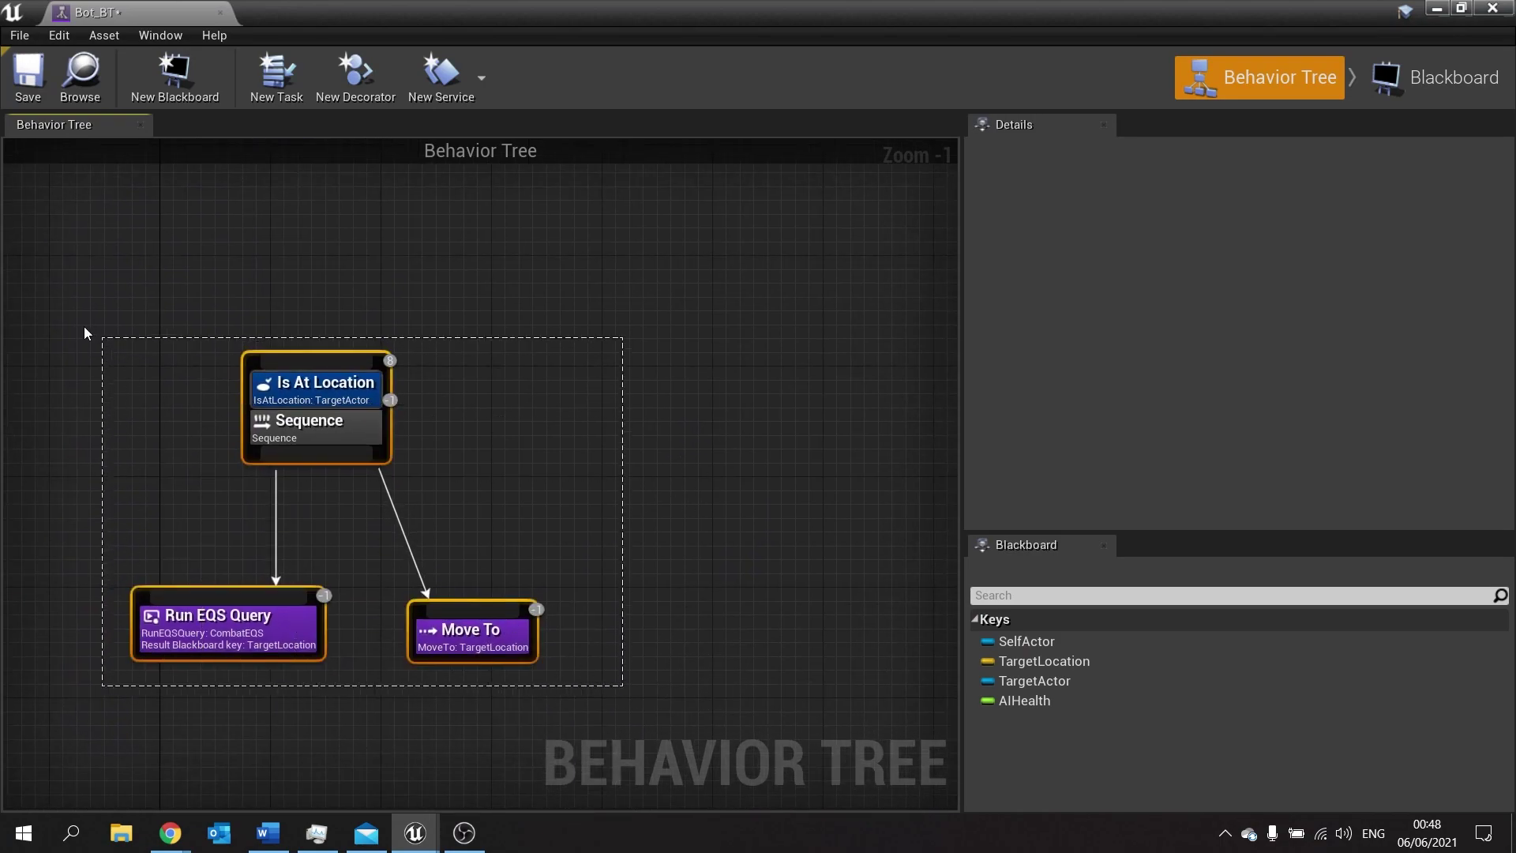
key("ctrl+c")
key("ctrl+v")
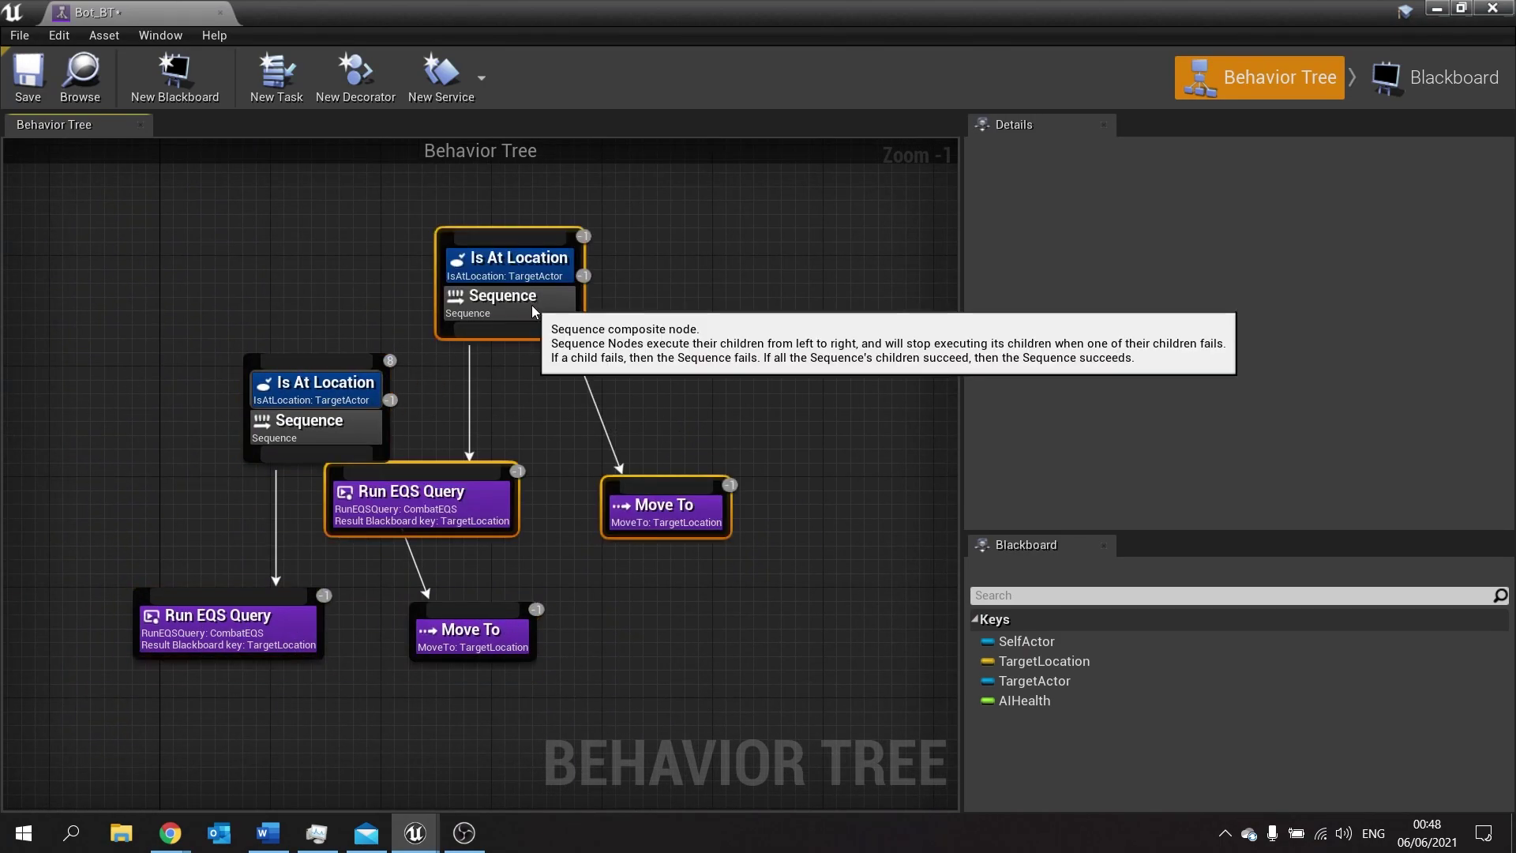
left_click_drag(532, 305, 802, 434)
left_click(633, 439)
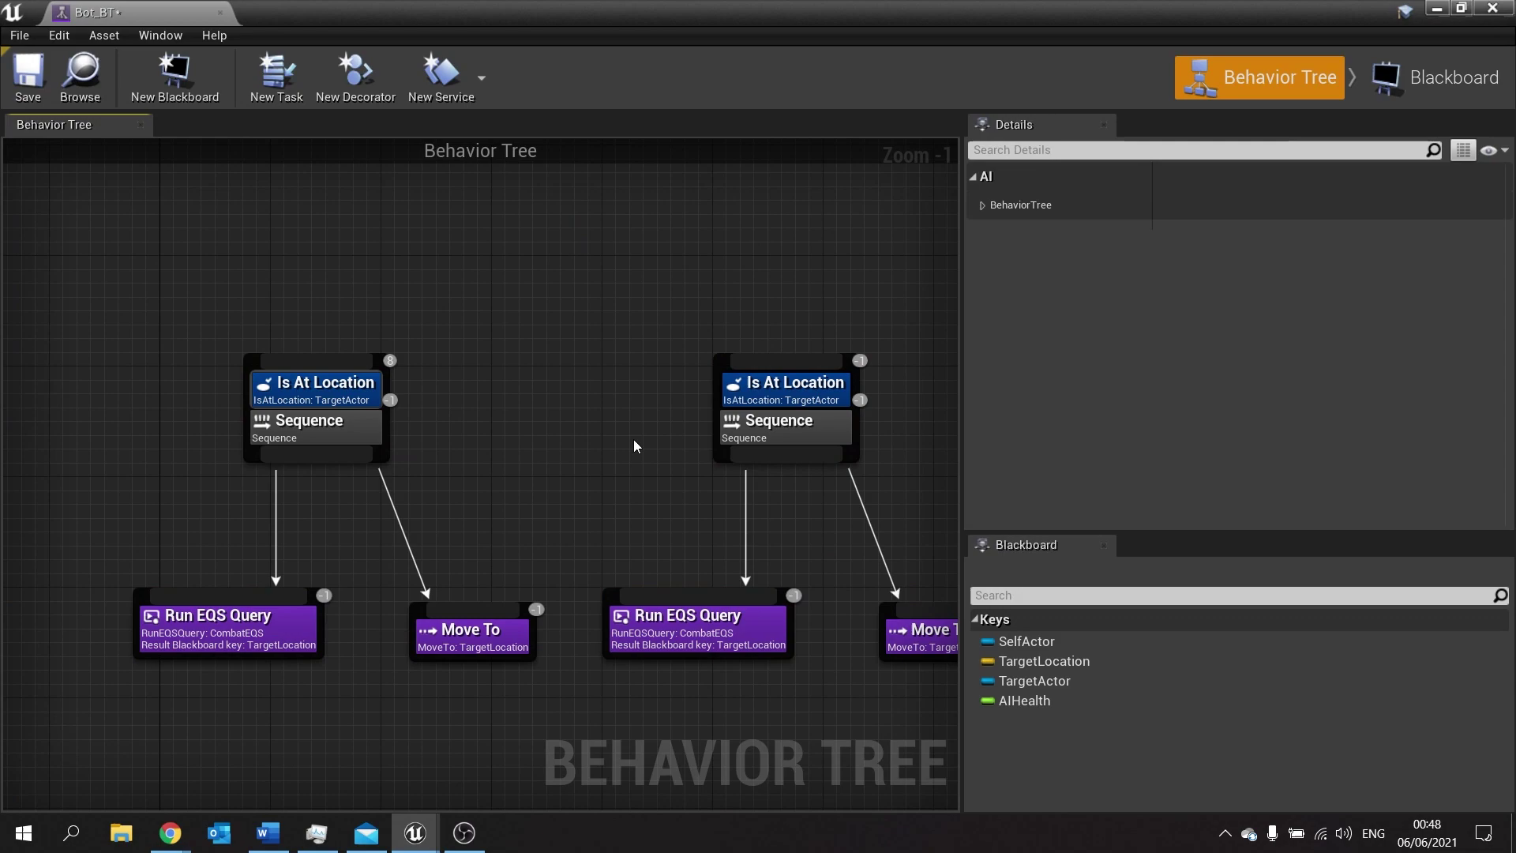
left_click(748, 391)
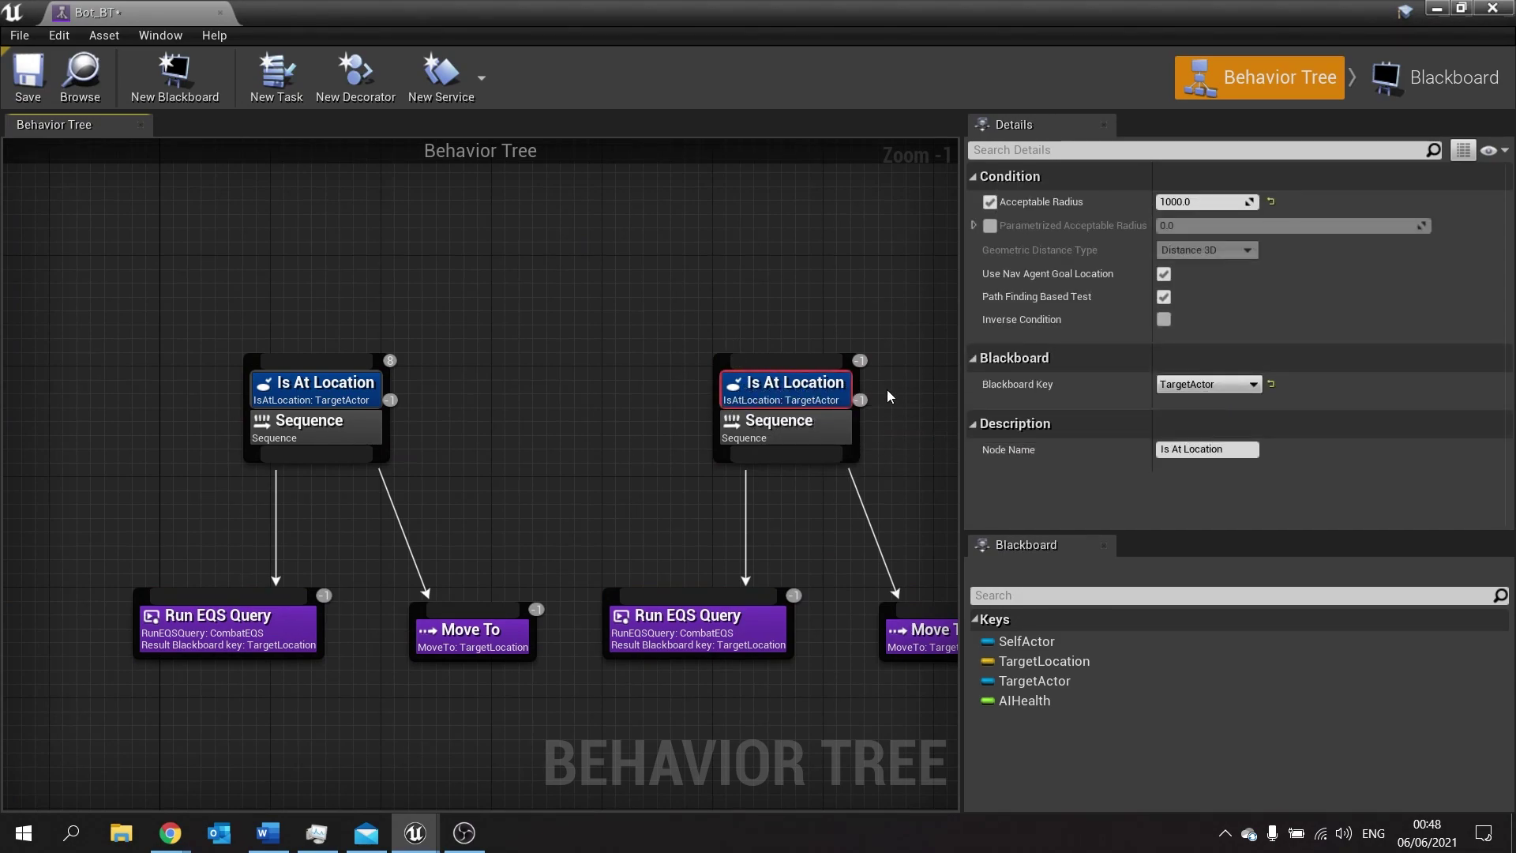
key("Delete")
Add a Blackboard Based Condition decorator checking AIHealth Is Greater Than 0.25
right_click(807, 392)
mouse_move(872, 671)
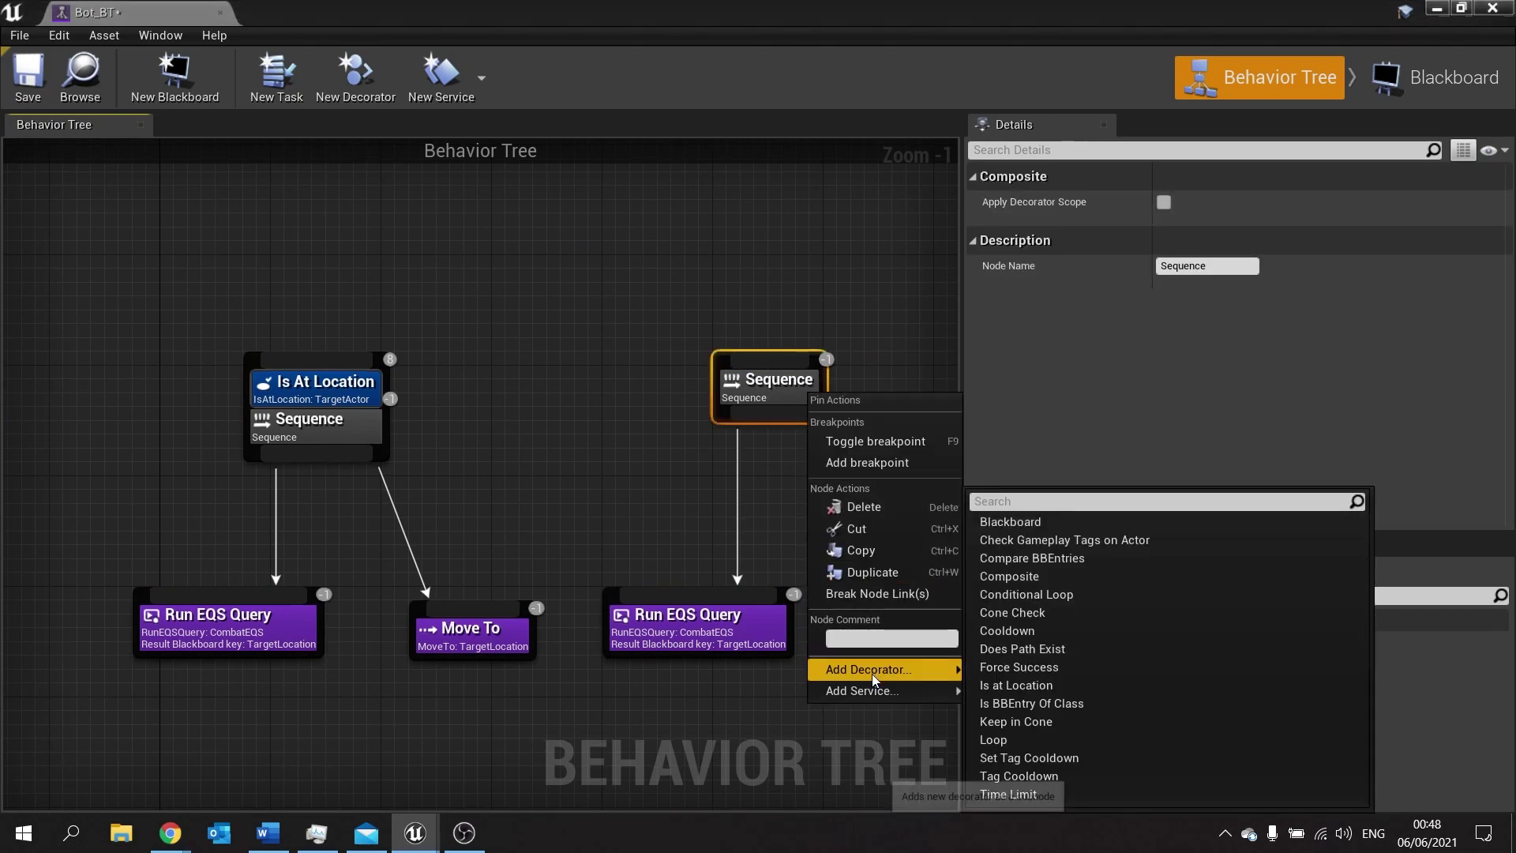
left_click(1012, 524)
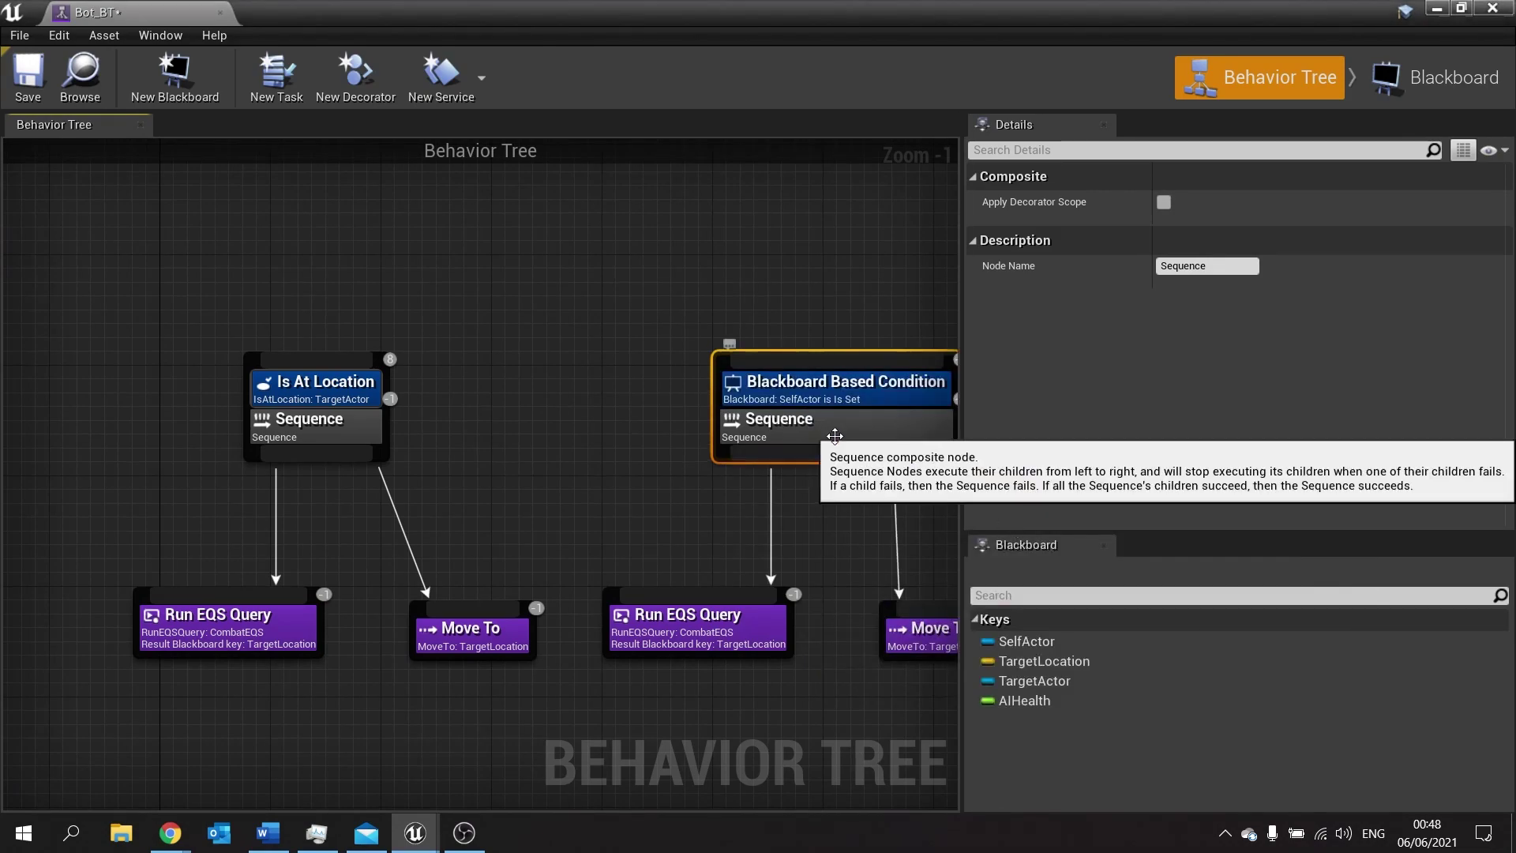
right_click_drag(815, 437, 694, 413)
left_click(702, 364)
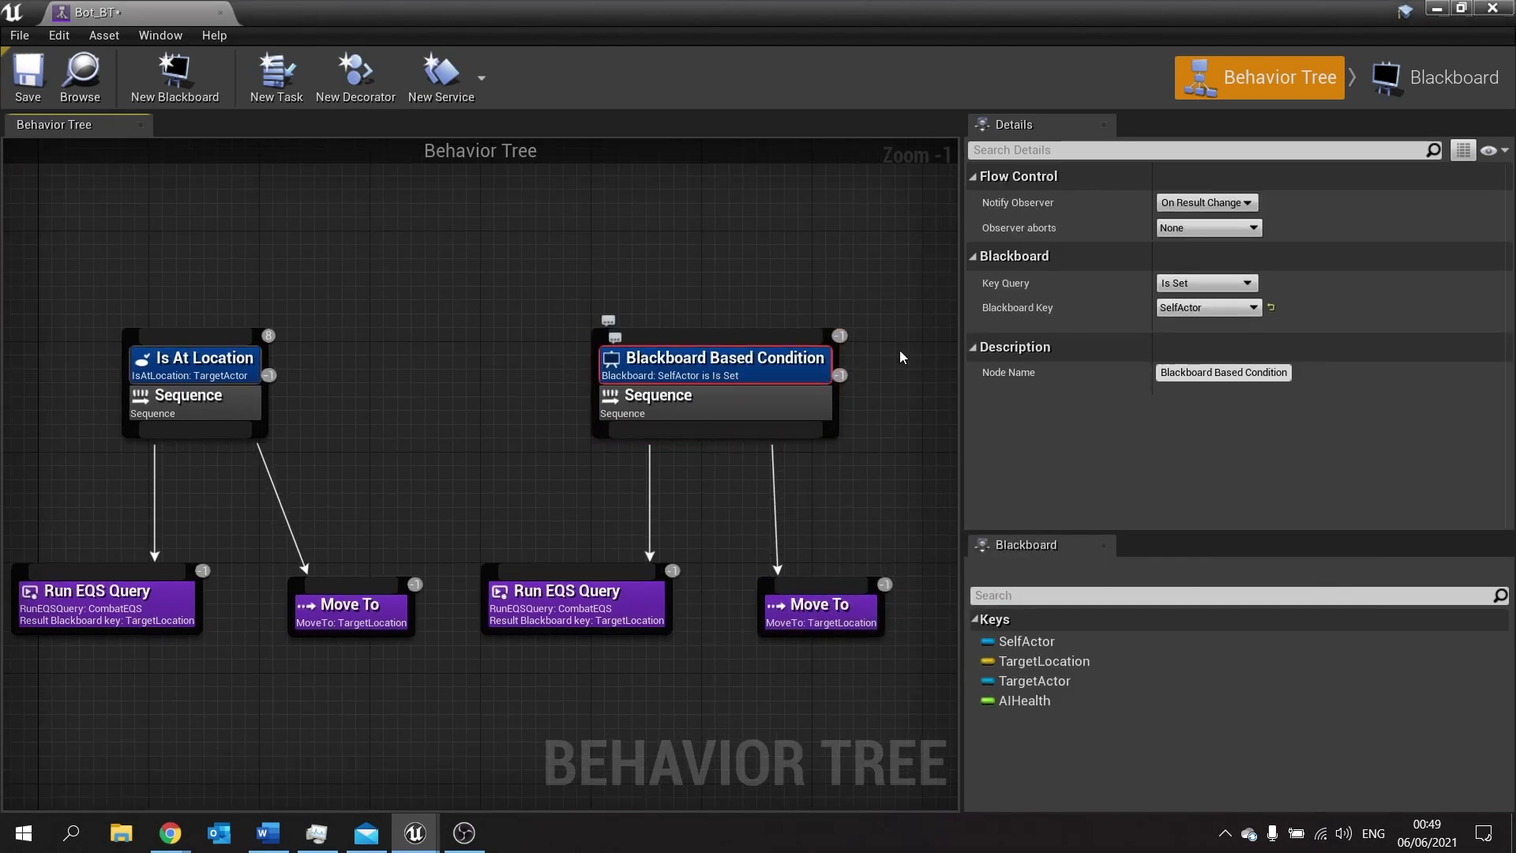
left_click(1215, 309)
left_click(1212, 393)
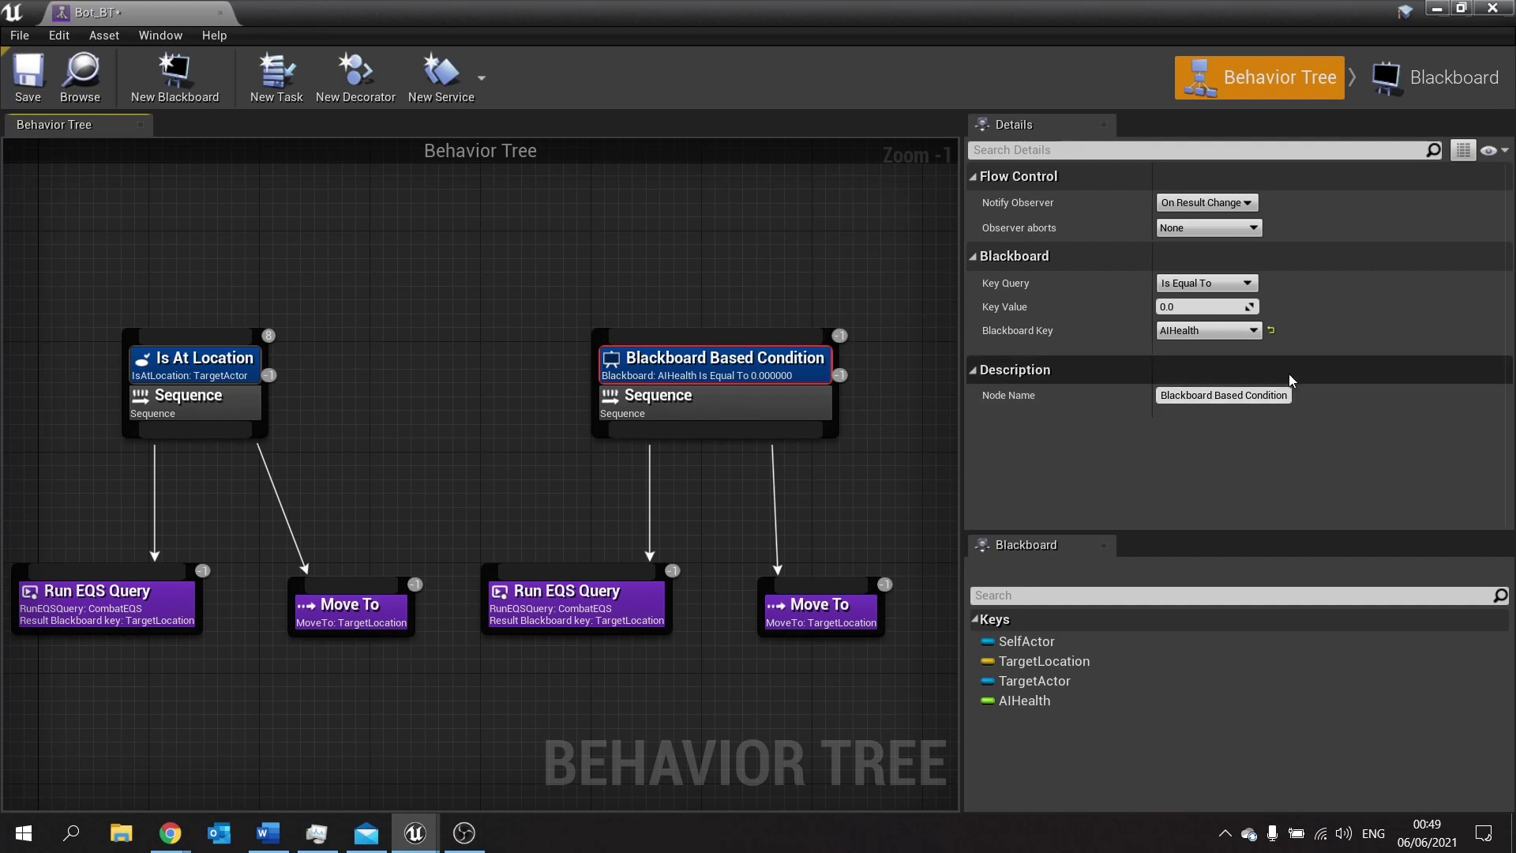
left_click(1200, 284)
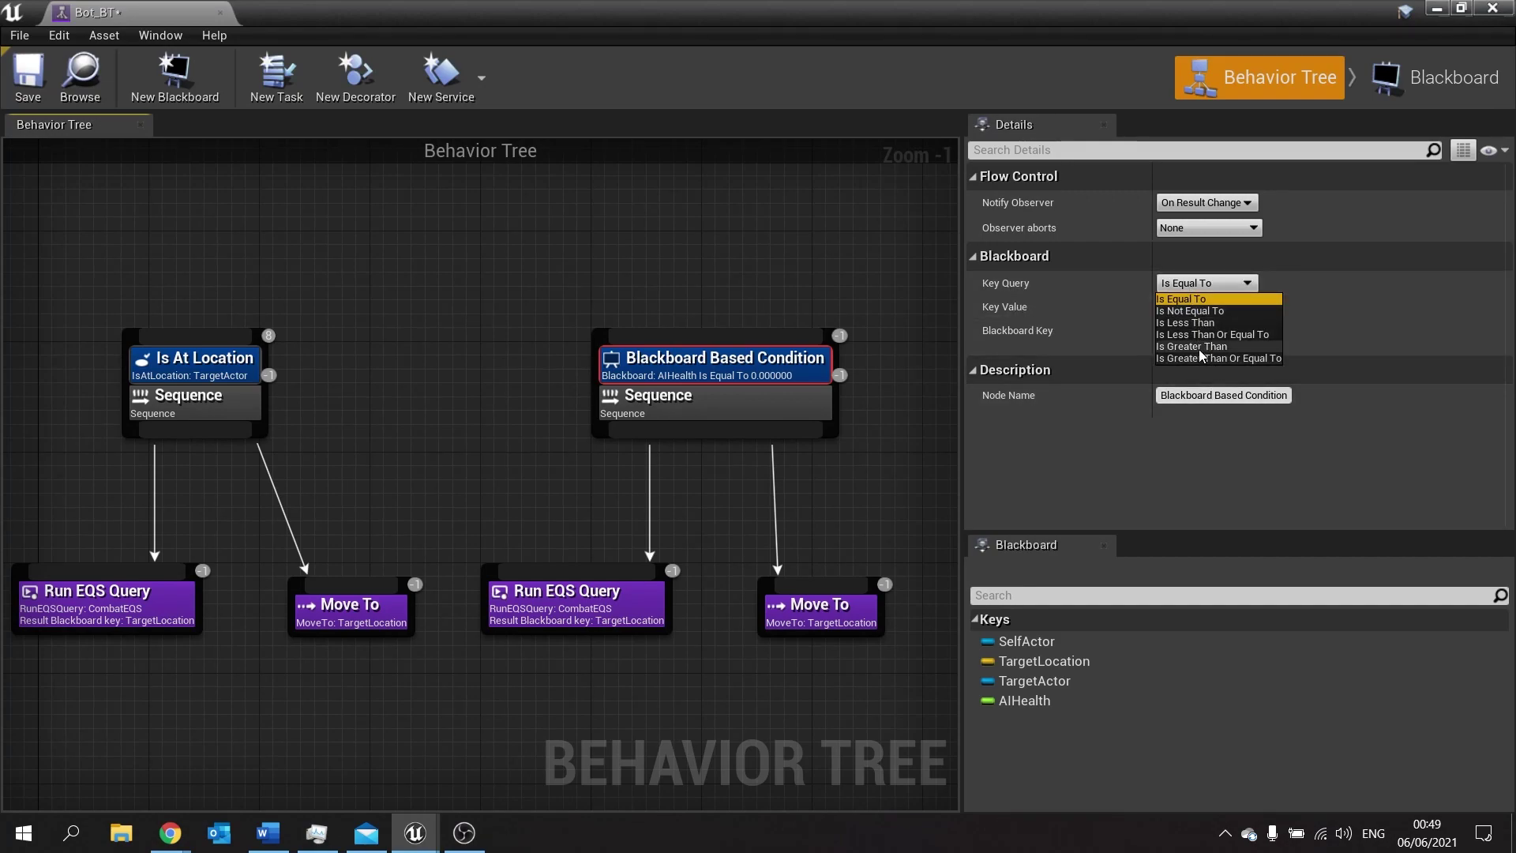
left_click(1200, 348)
left_click(1182, 308)
type("0.25")
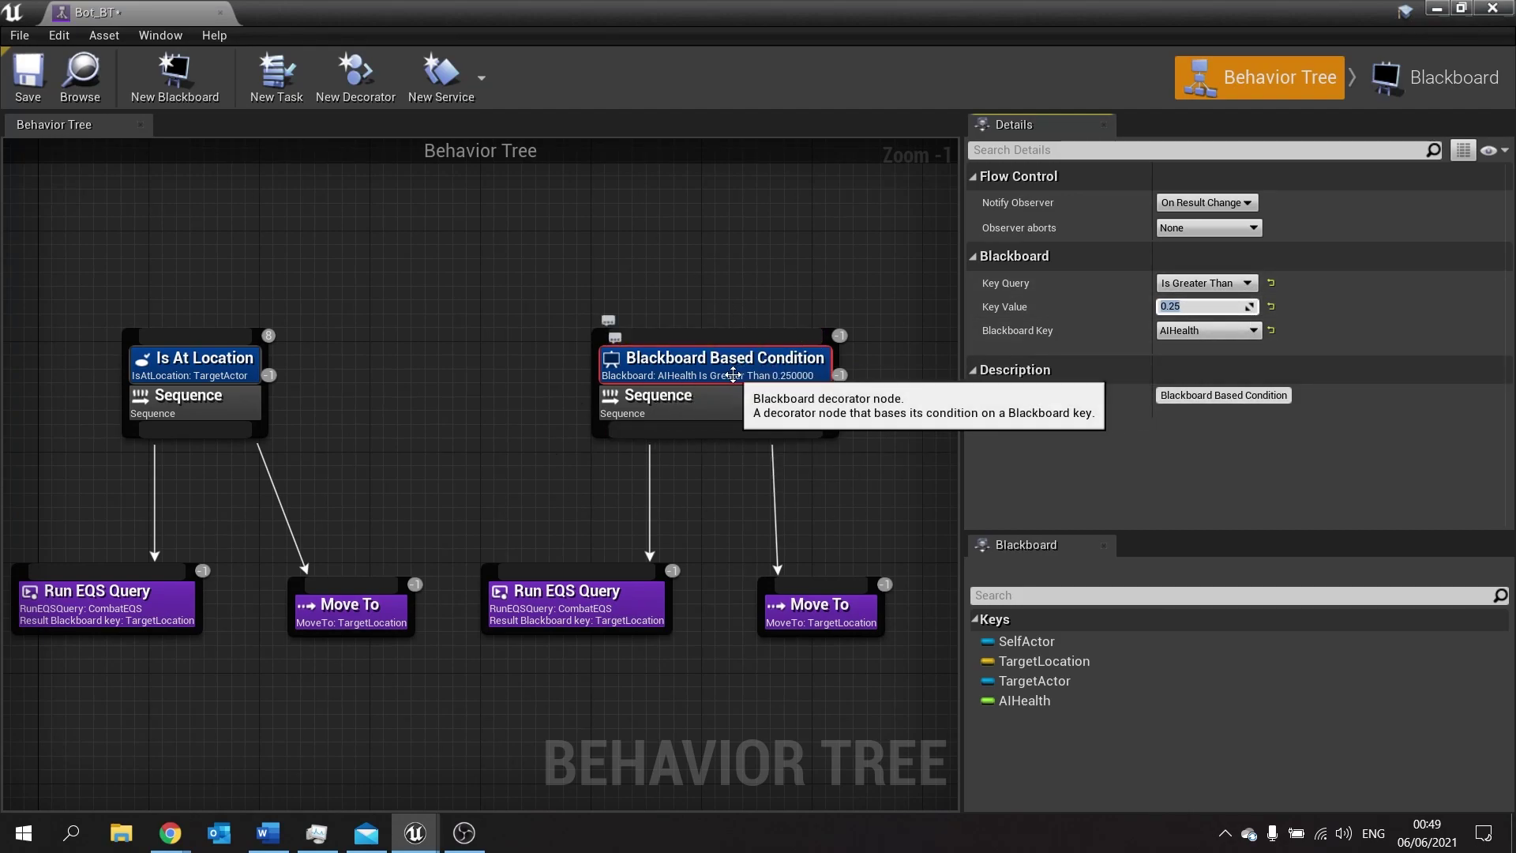
Move the AIHealth condition onto the original Is At Location Sequence
mouse_move(739, 369)
left_mouse_down()
mouse_move(177, 397)
mouse_move(276, 399)
left_mouse_up()
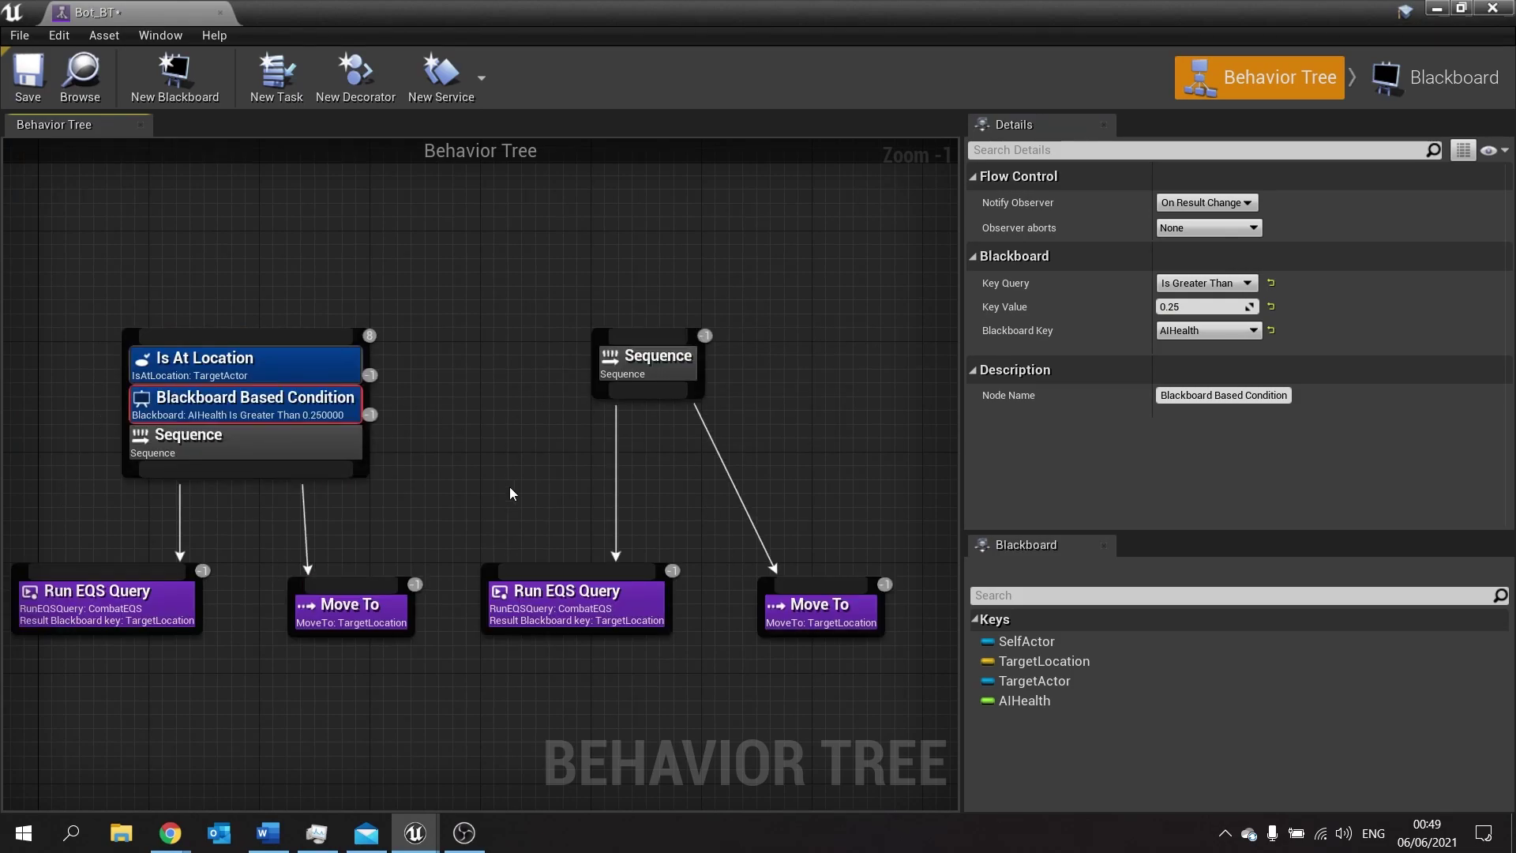
right_click_drag(193, 405, 447, 380)
left_click_drag(446, 379, 465, 342)
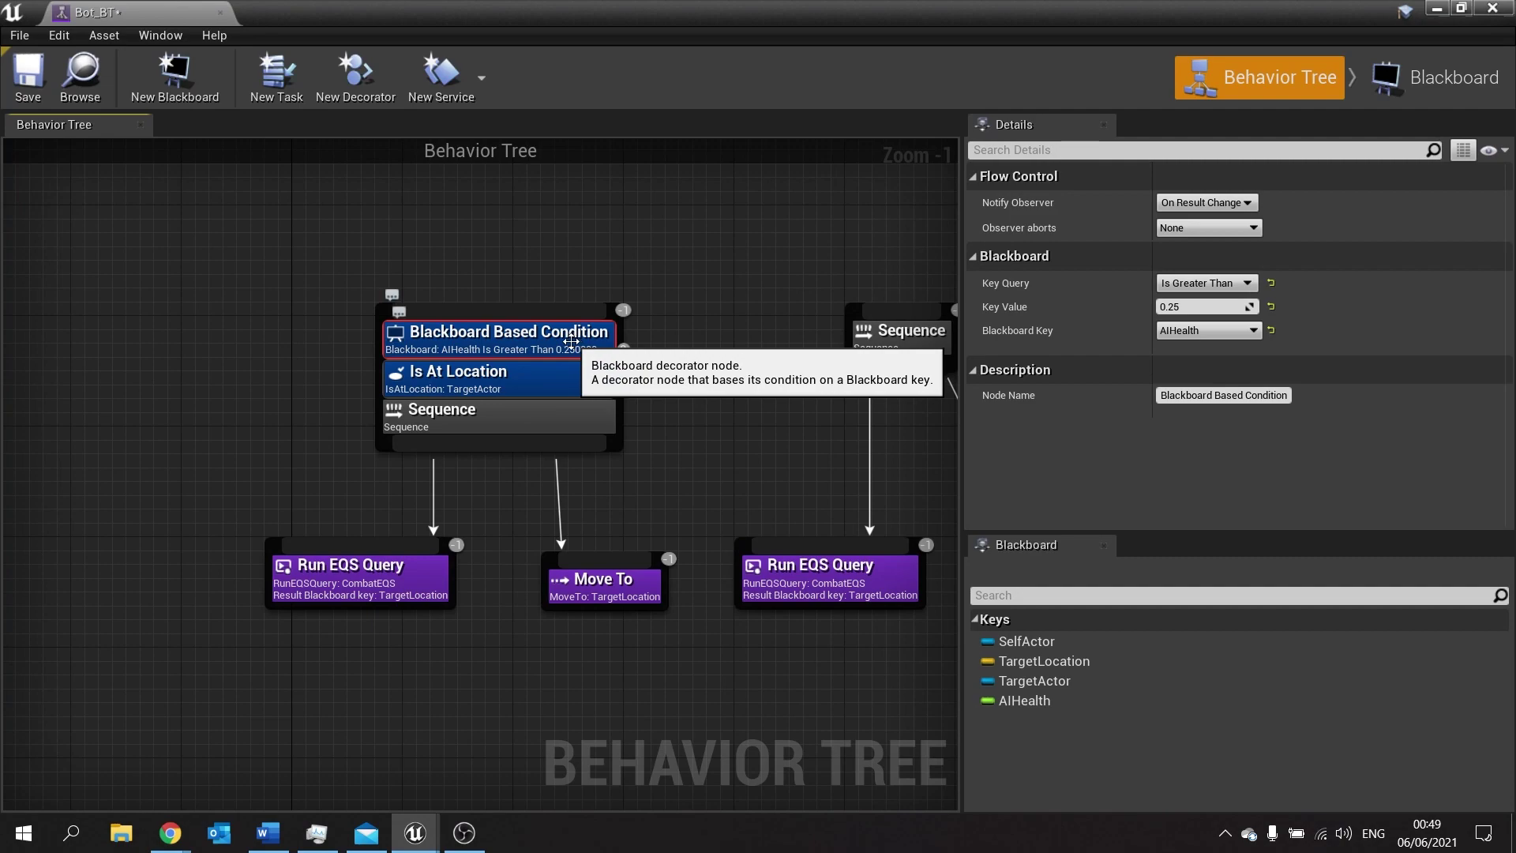
Add a Selector node below ShootingService by searching 'select'
left_click_drag(688, 641, 230, 298)
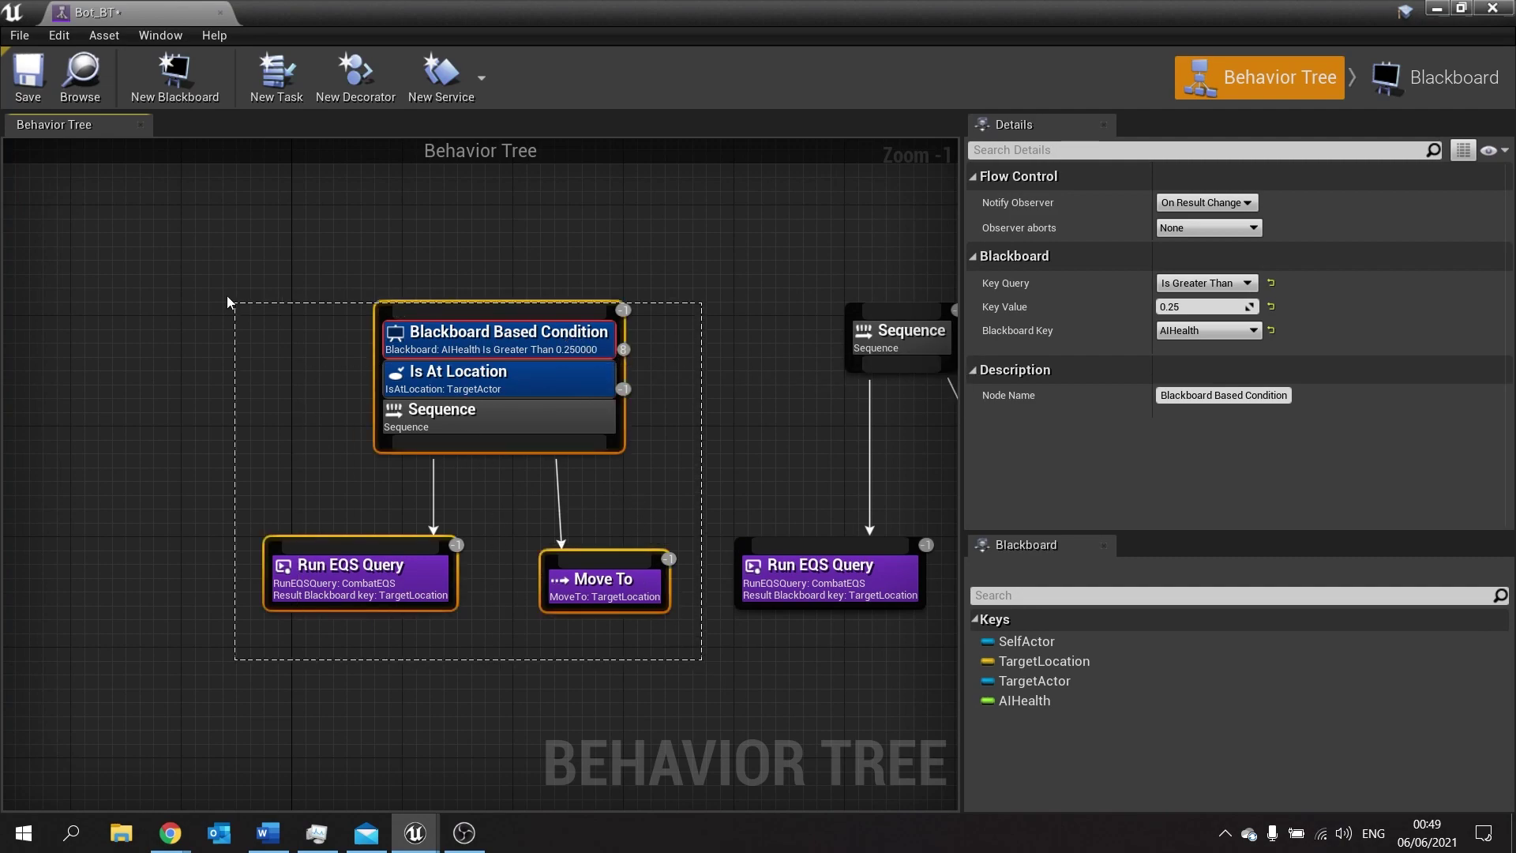
right_click_drag(728, 413, 367, 414)
left_click_drag(426, 304, 807, 636)
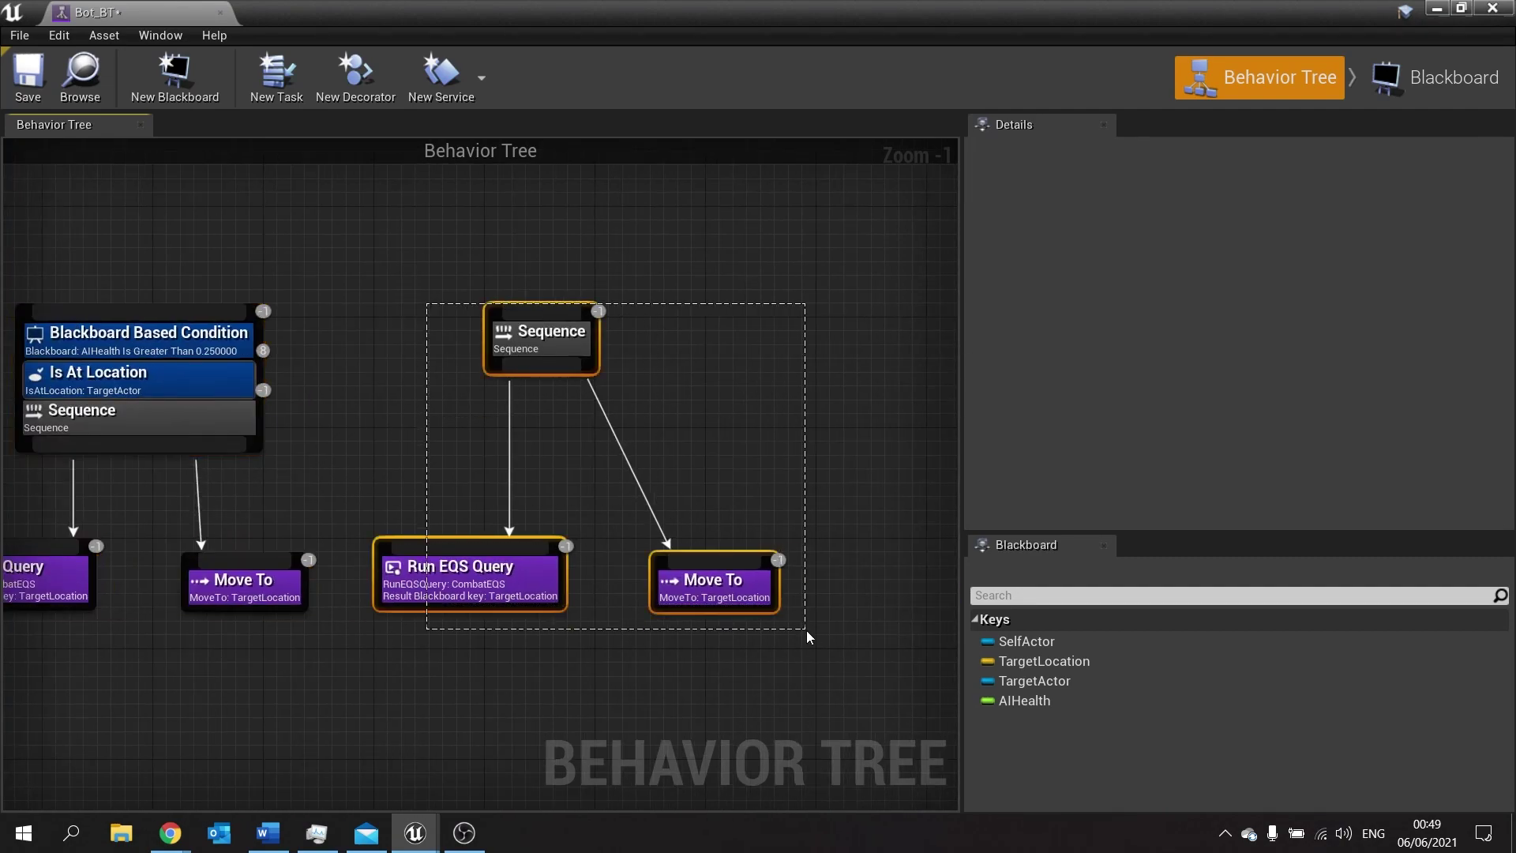
right_click_drag(388, 224, 499, 489)
right_click_drag(368, 376, 391, 427)
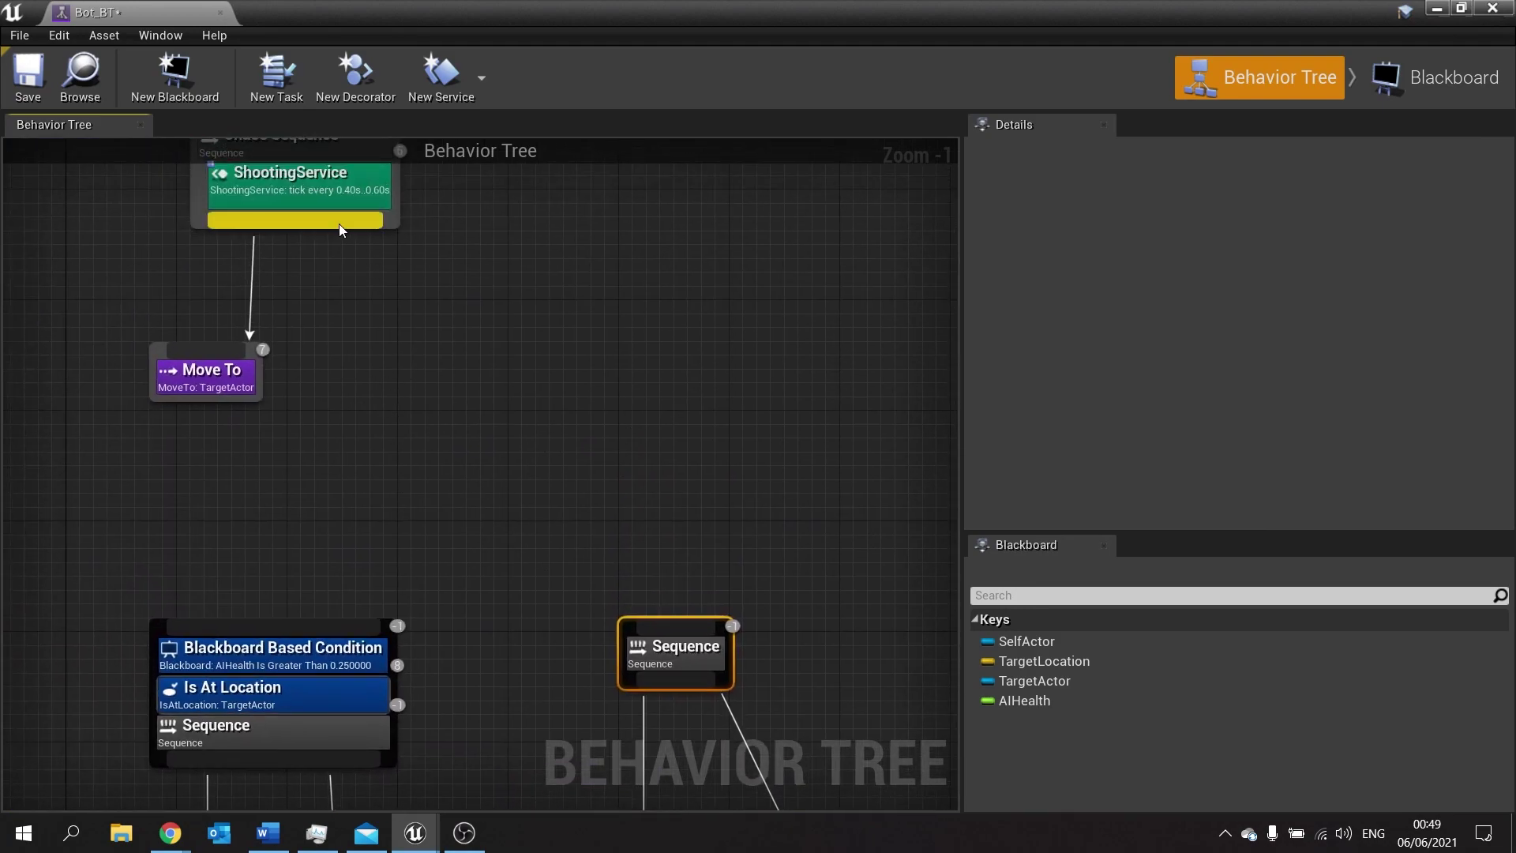
left_click_drag(339, 224, 384, 404)
type("se;ec")
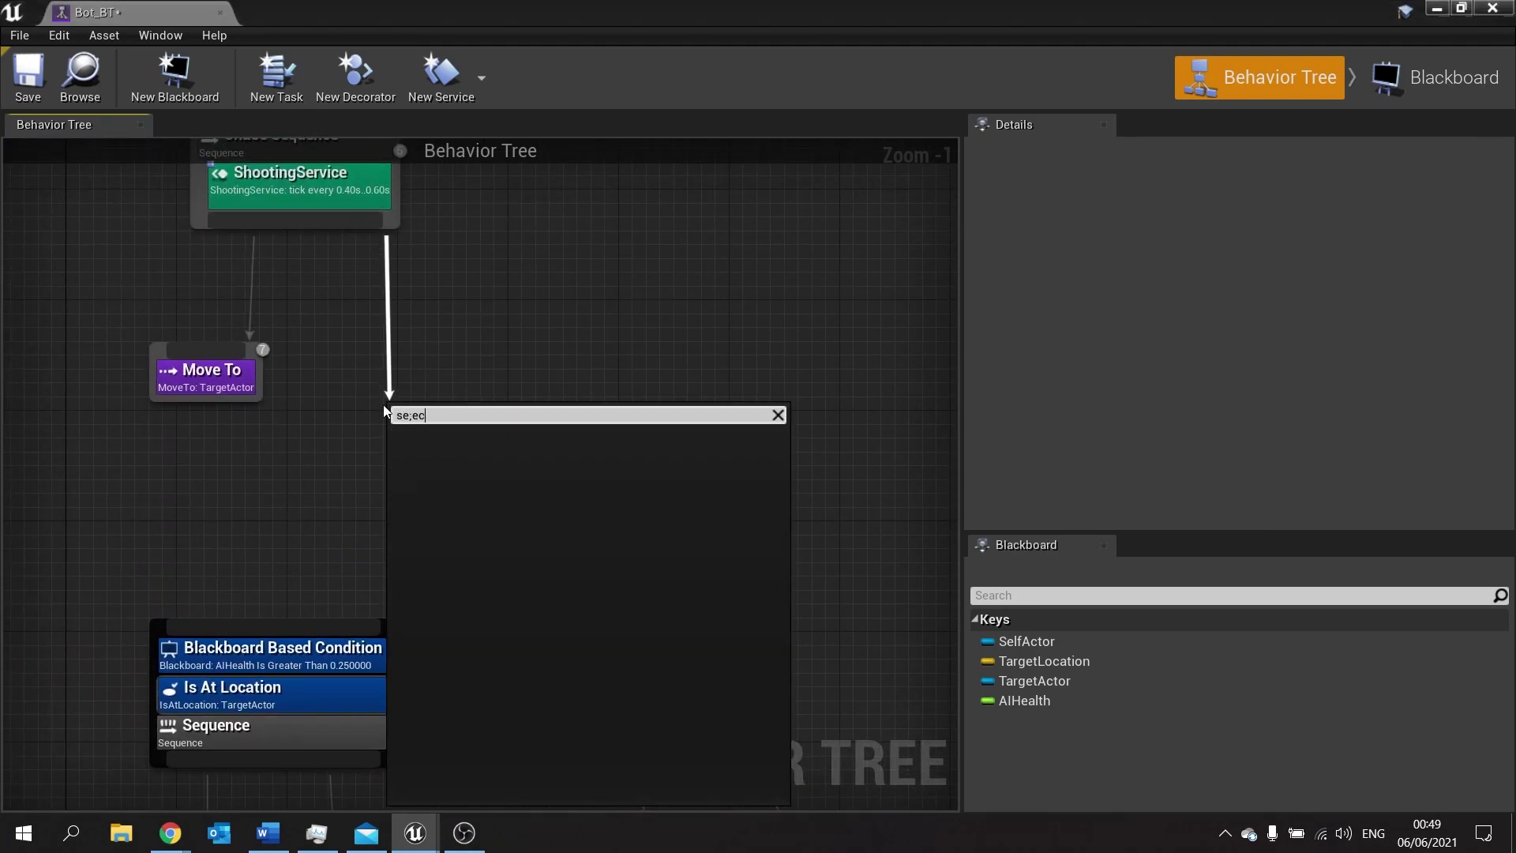
key("BackSpace")
key("BackSpace")
key("BackSpace")
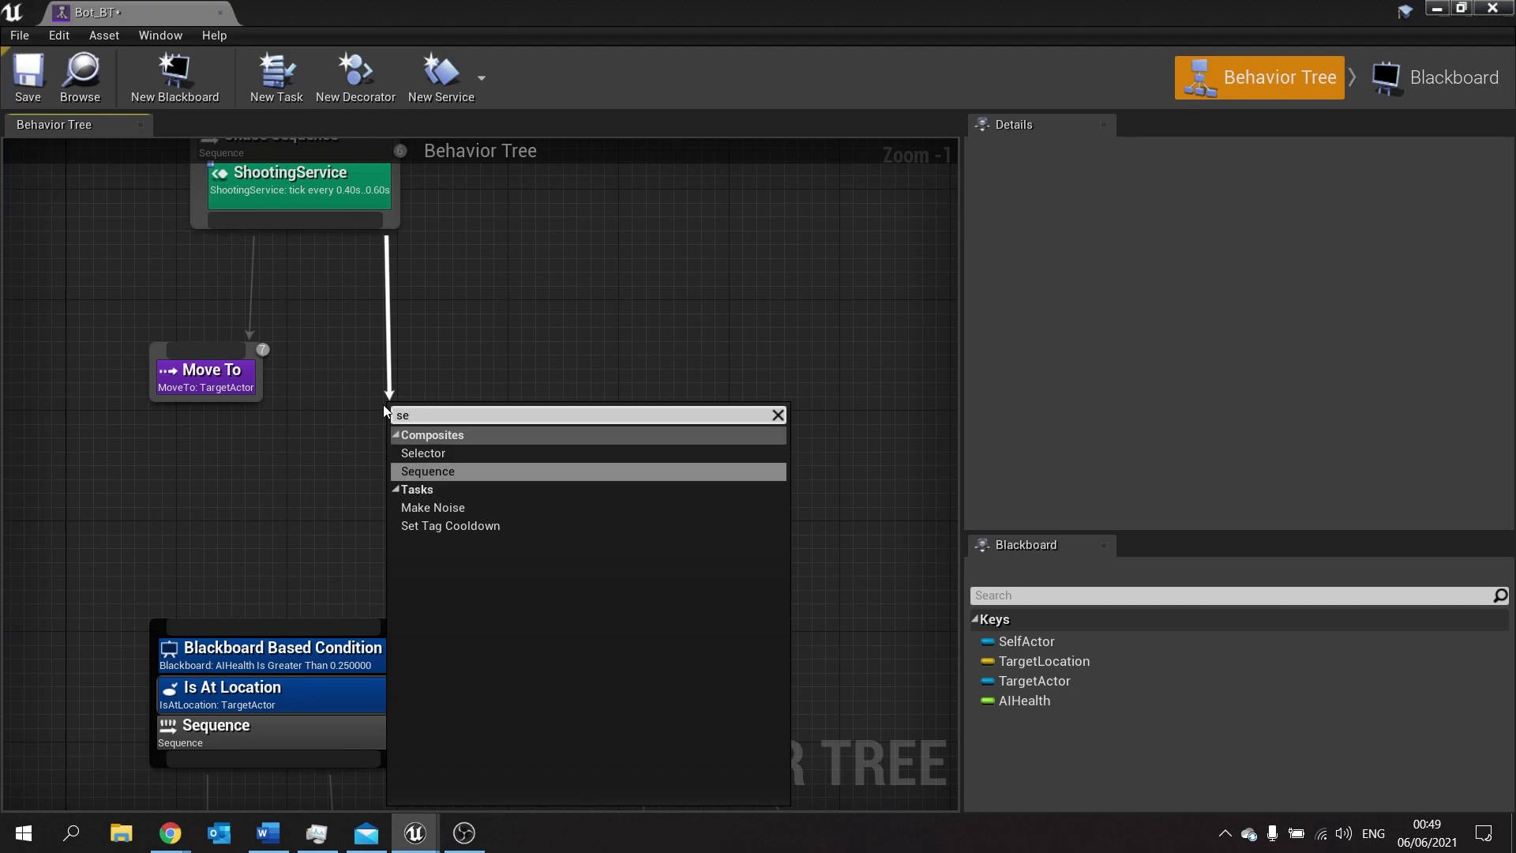
type("lect")
key("Return")
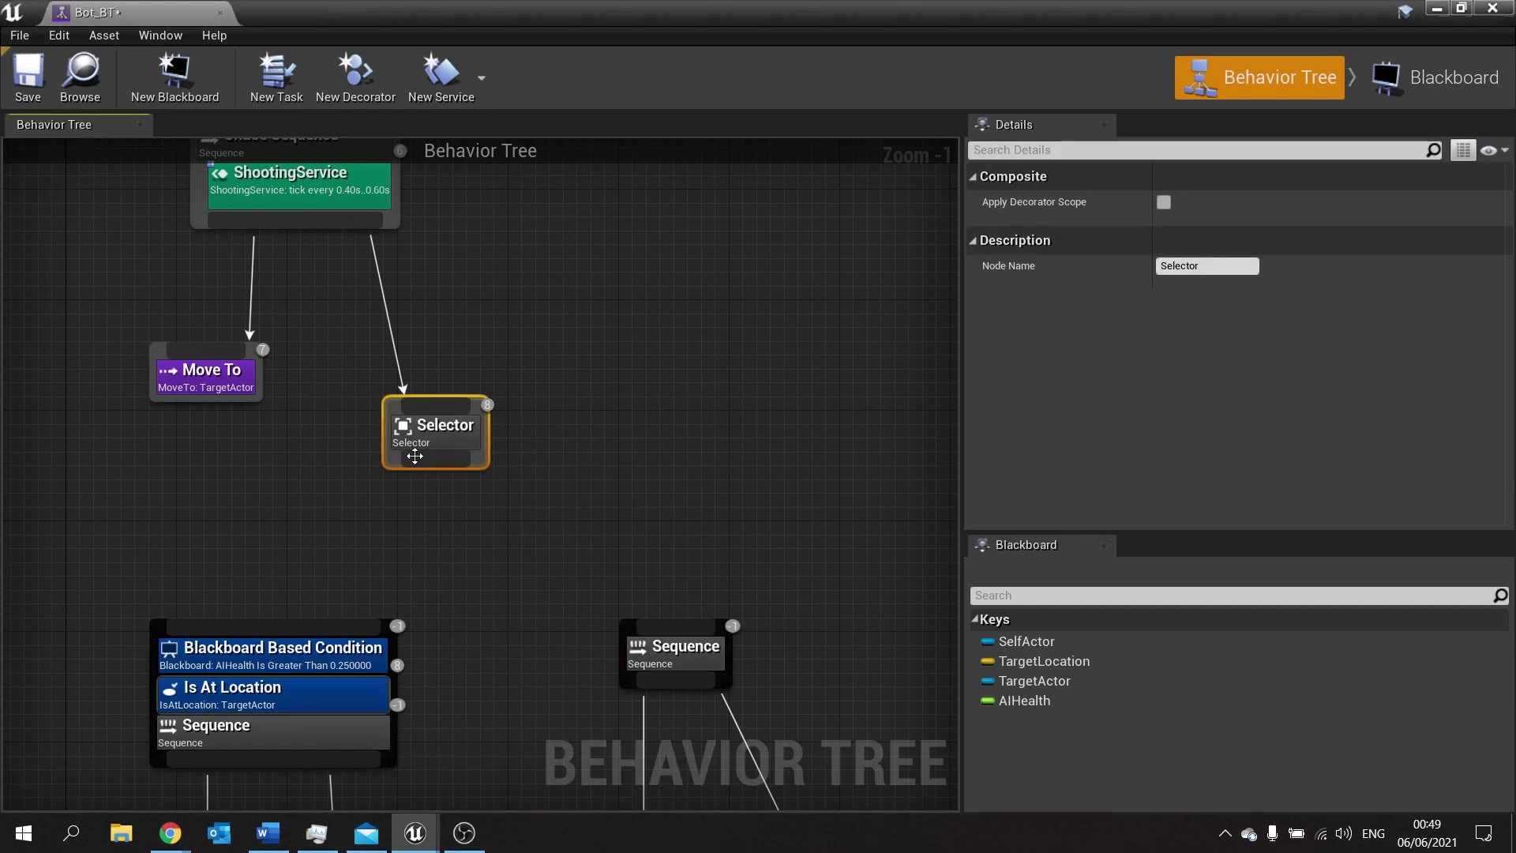
Connect the Selector to the health-guarded Sequence and to the undecorated right-hand Sequence
left_click_drag(415, 457, 307, 630)
key("Escape")
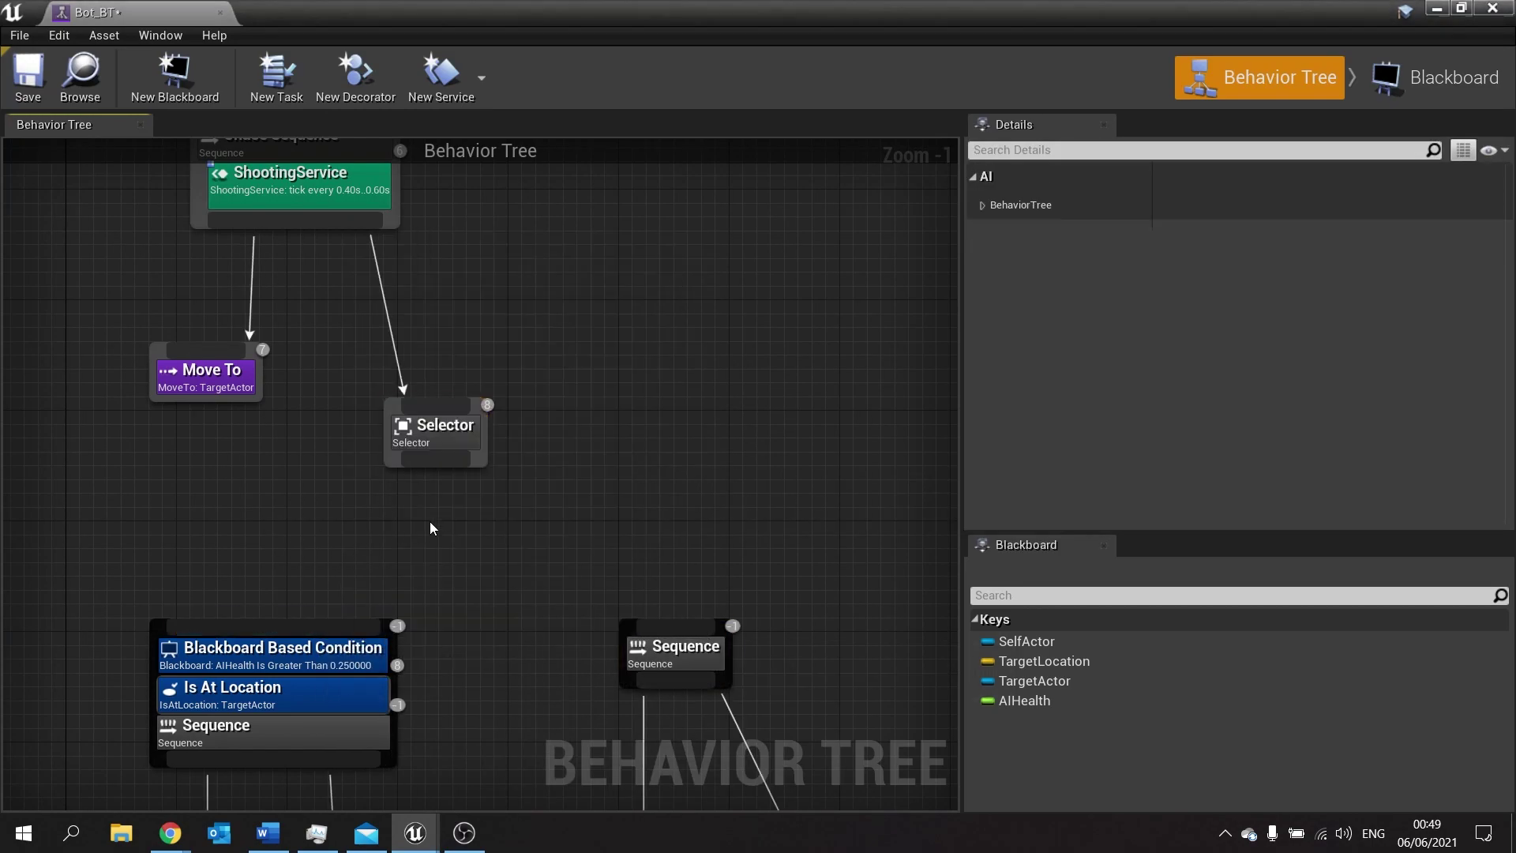
left_click_drag(425, 461, 289, 624)
left_click_drag(427, 467, 638, 618)
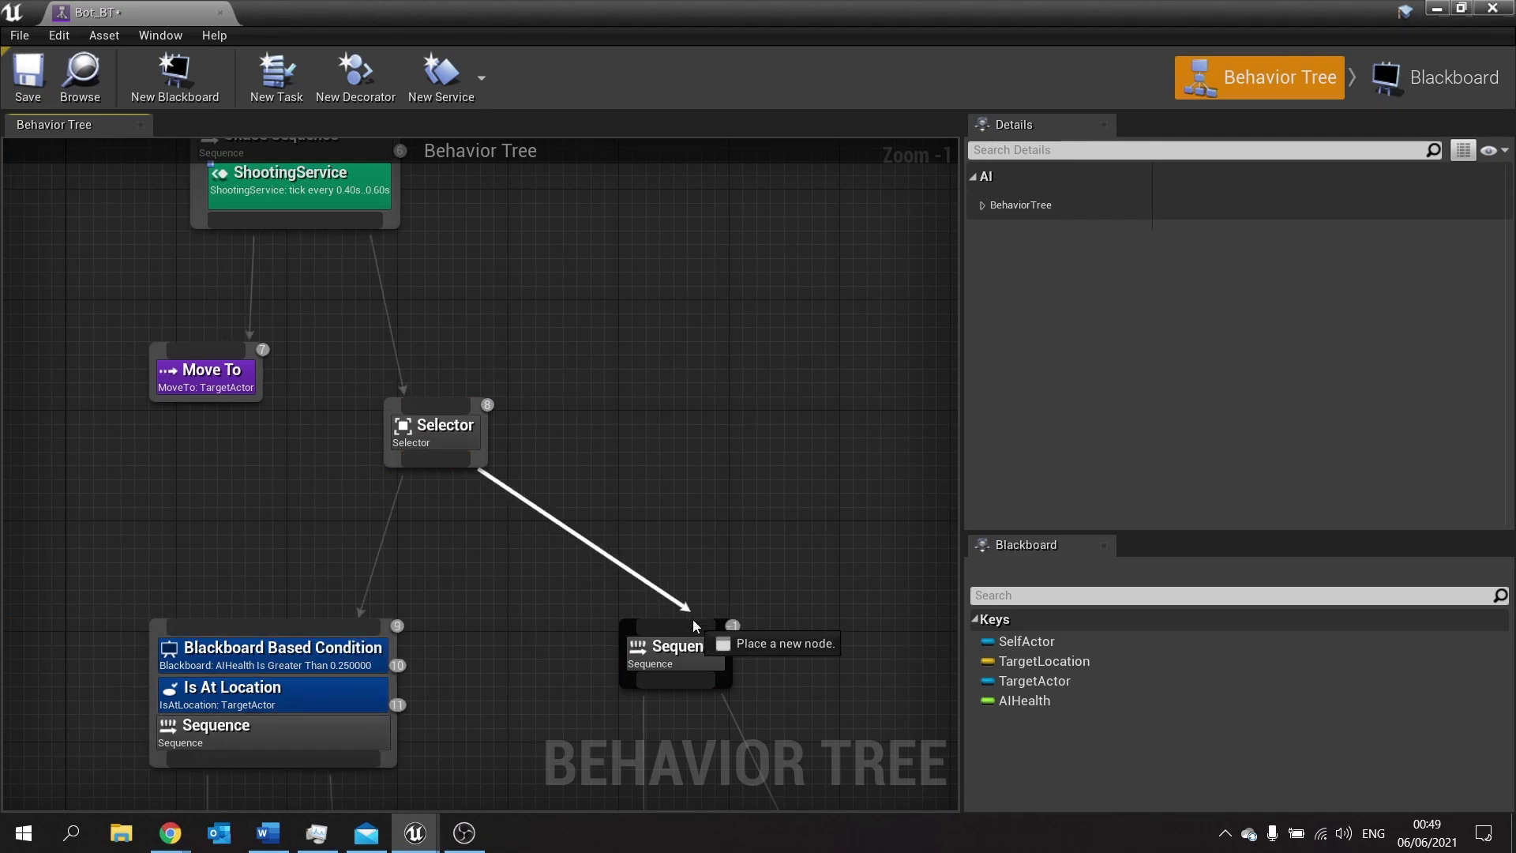
right_click_drag(546, 621, 544, 463)
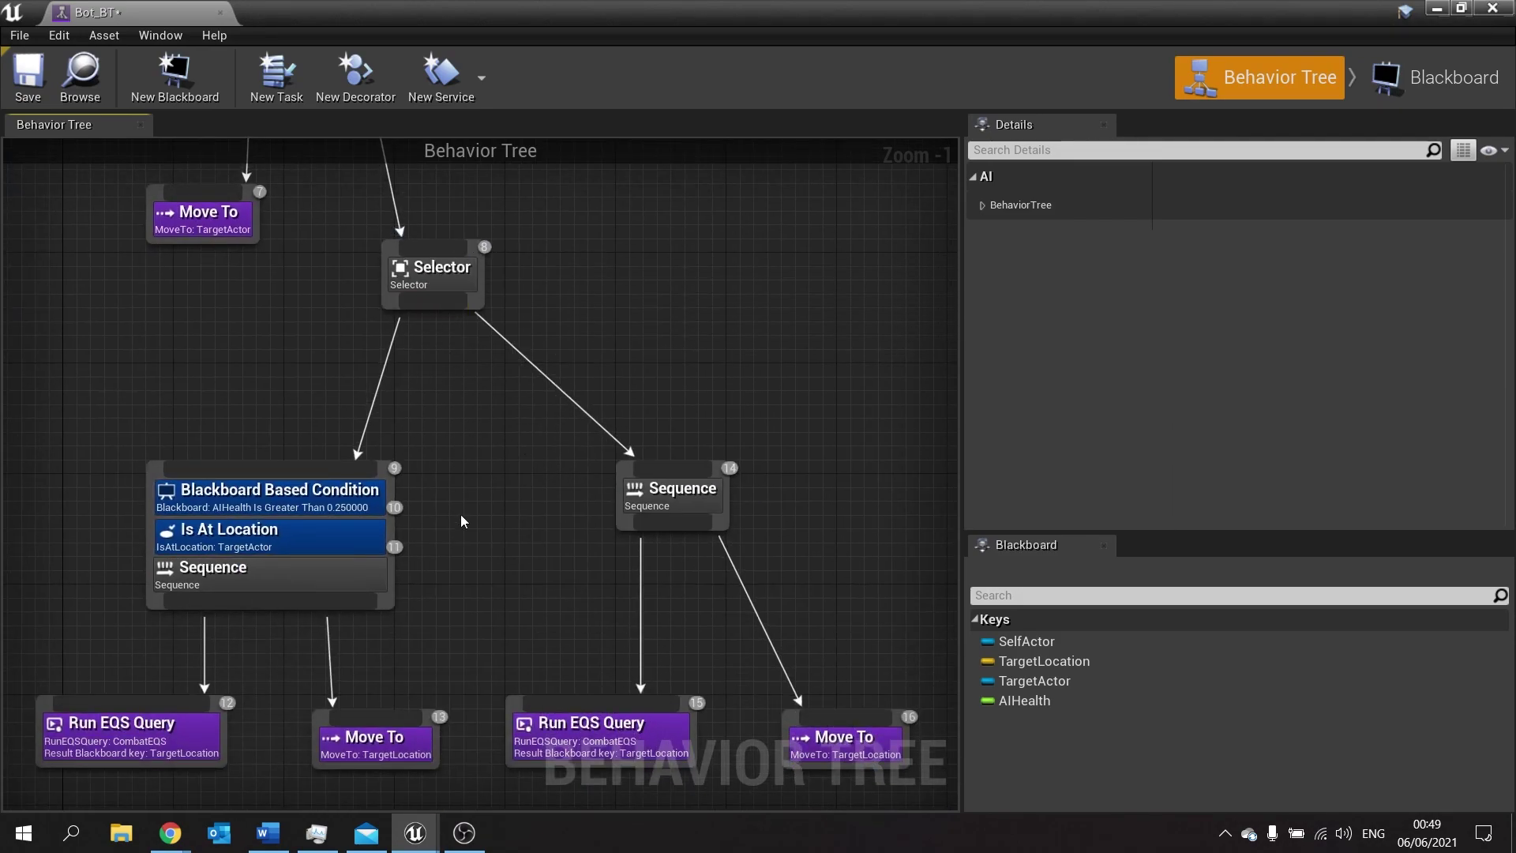
left_click_drag(458, 727, 40, 440)
left_click_drag(619, 450, 907, 825)
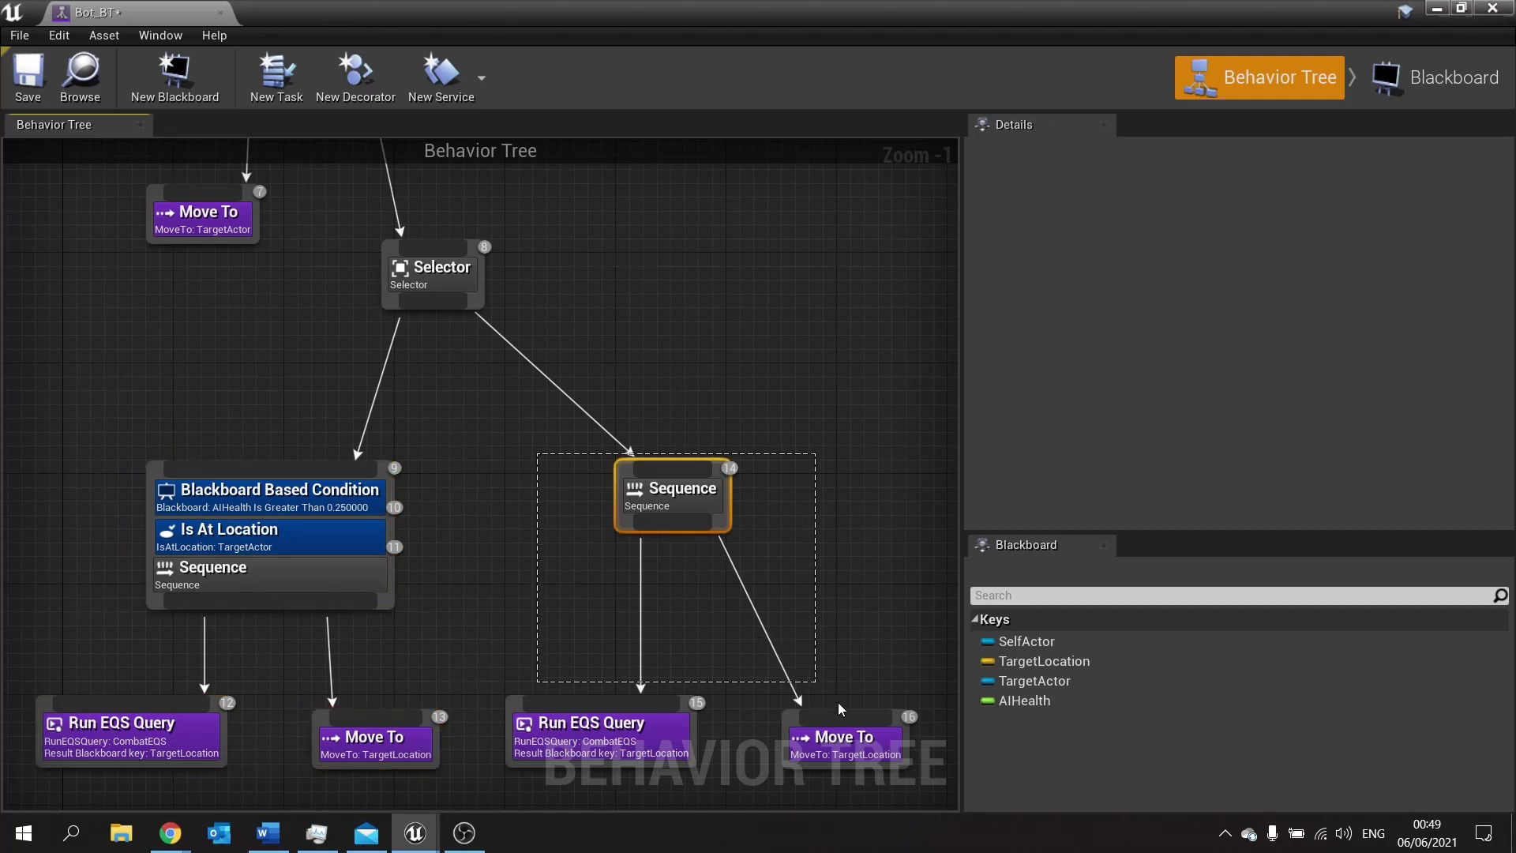
right_click_drag(696, 757, 660, 599)
Set the right-hand Run EQS Query's Query Template to RetreatEQS
left_click(560, 570)
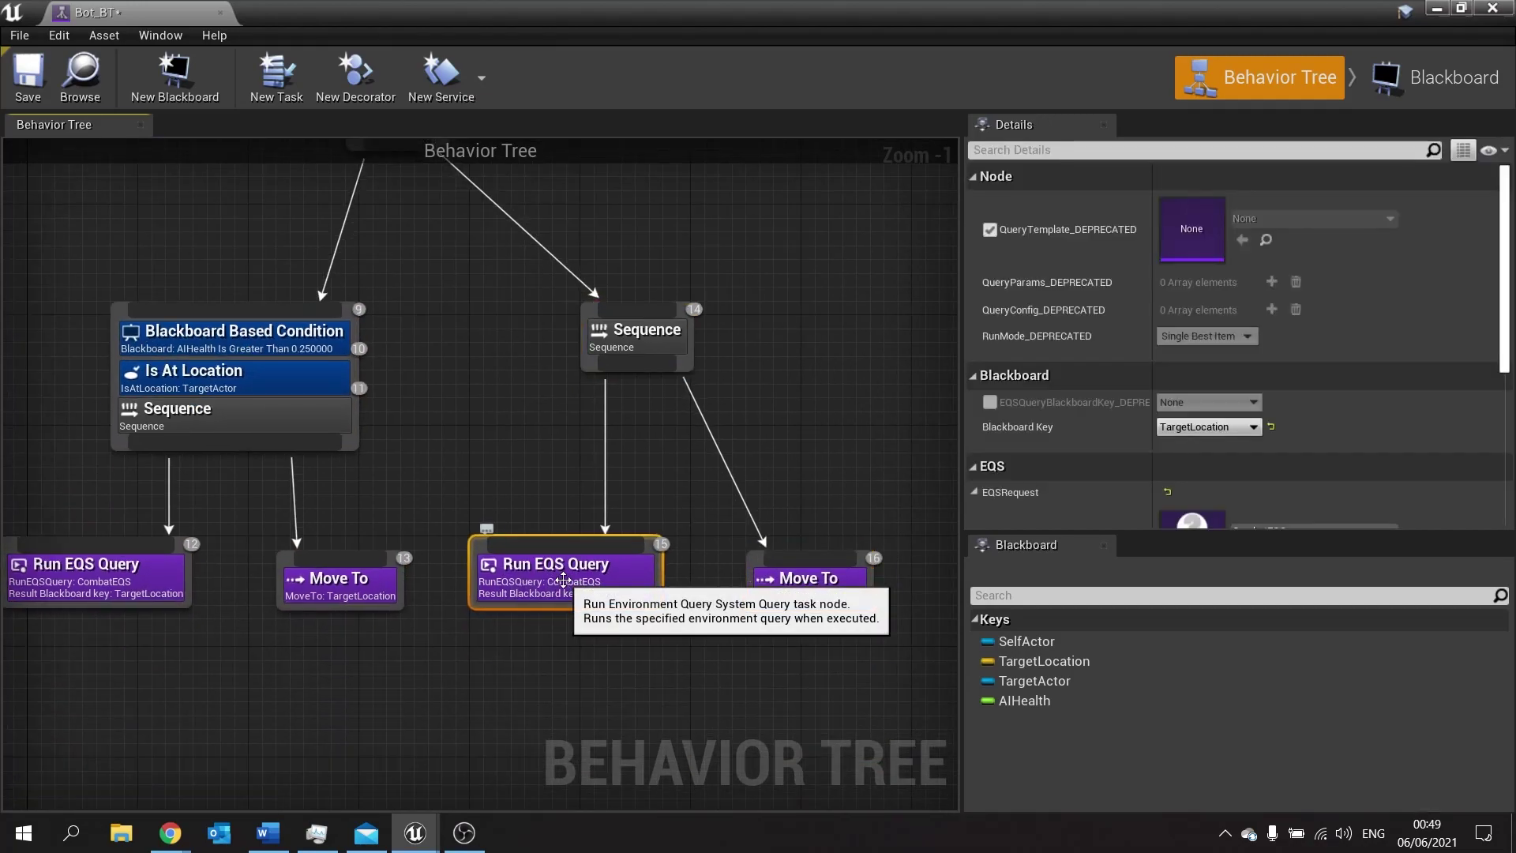
scroll(1270, 406, "down", 3)
left_click(1319, 437)
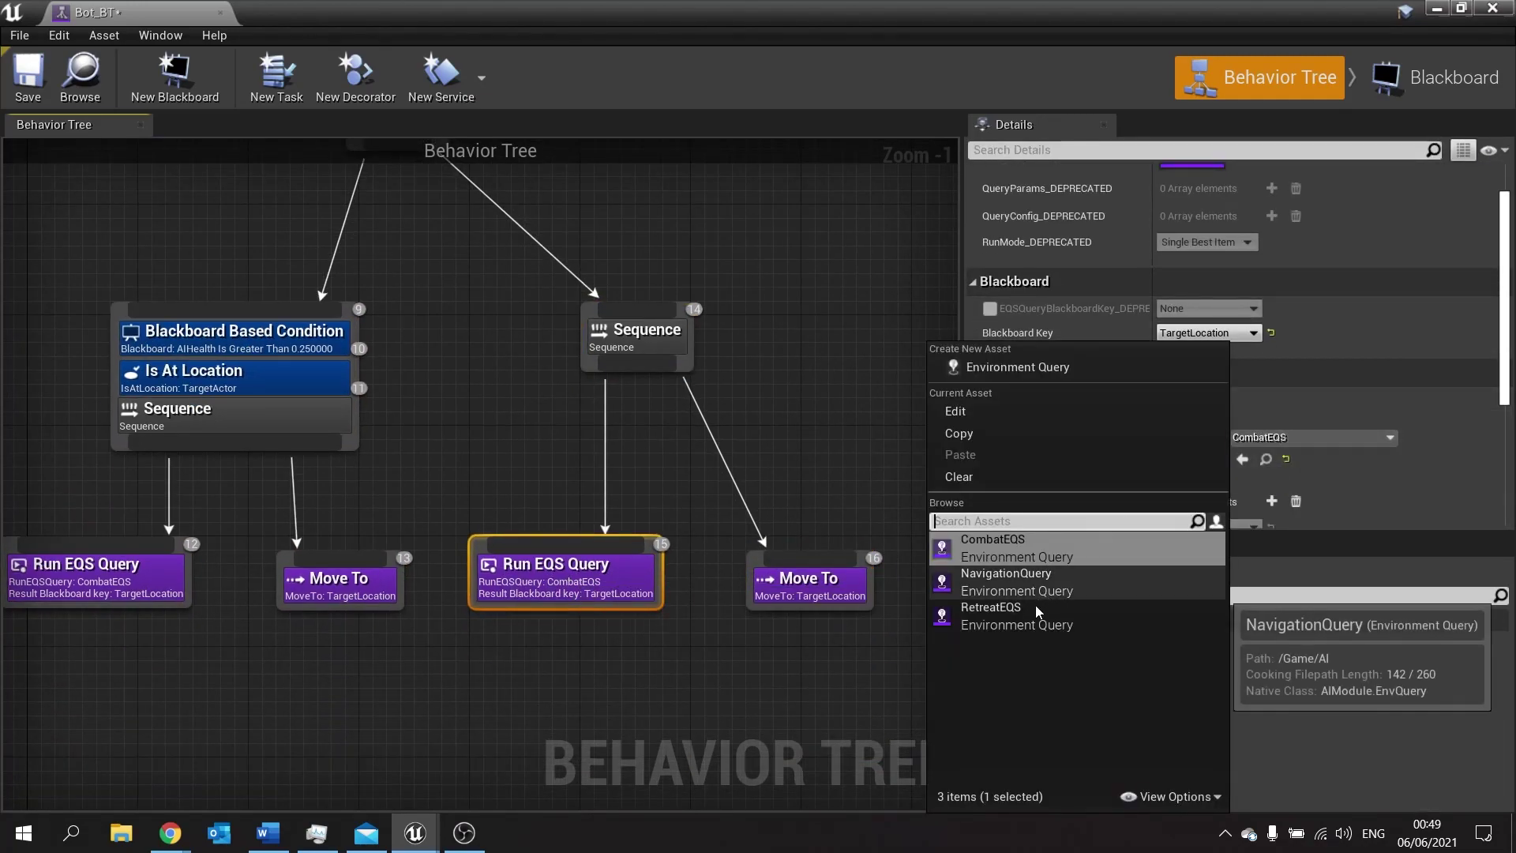
left_click(1055, 607)
scroll(1060, 371, "down", 2)
scroll(1060, 371, "down", 2)
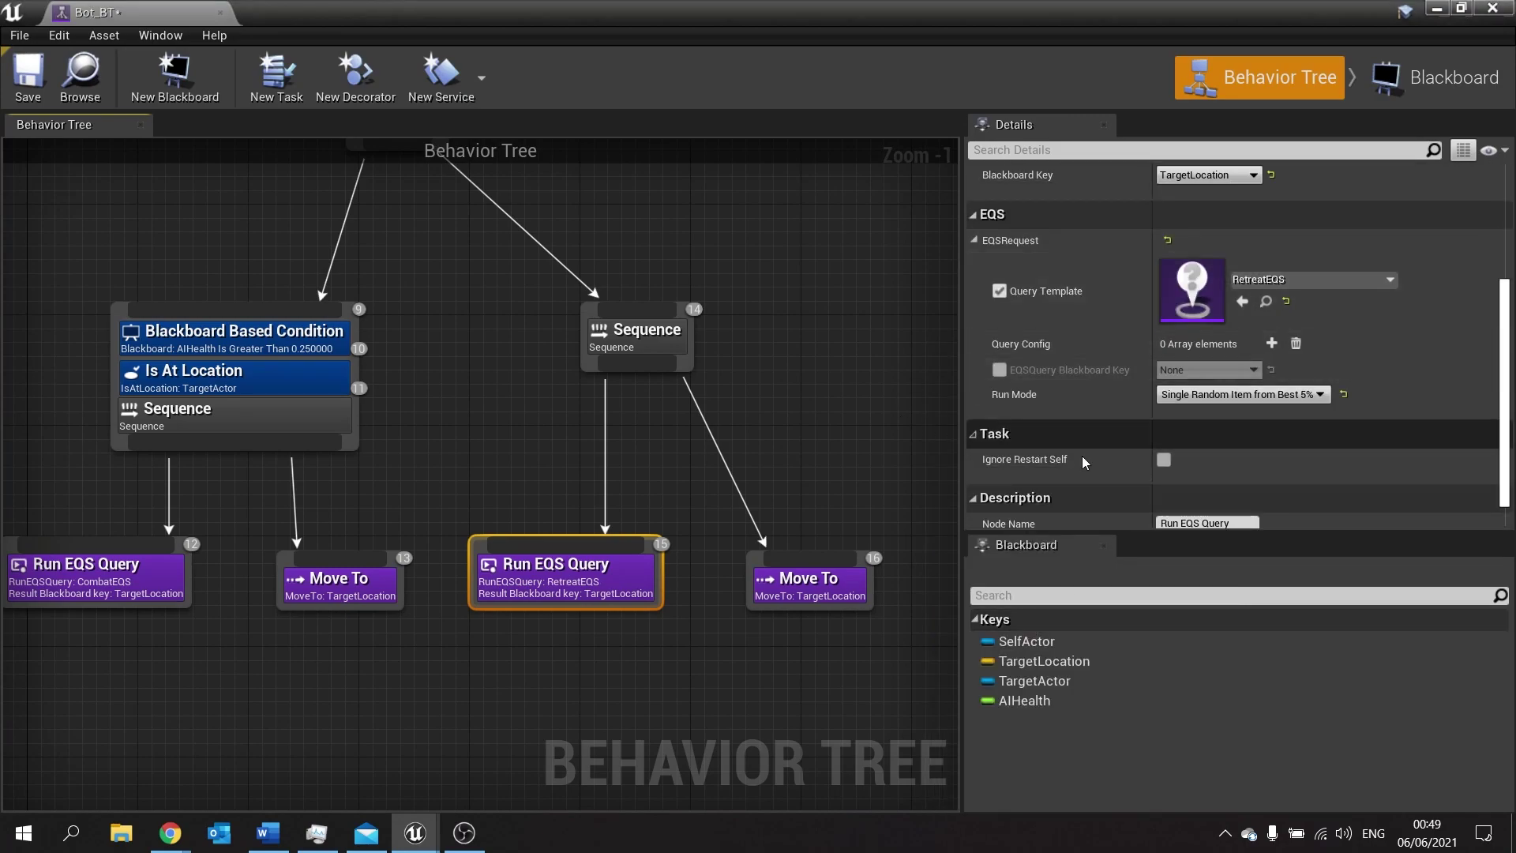
scroll(1090, 414, "up", 2)
scroll(1091, 400, "up", 2)
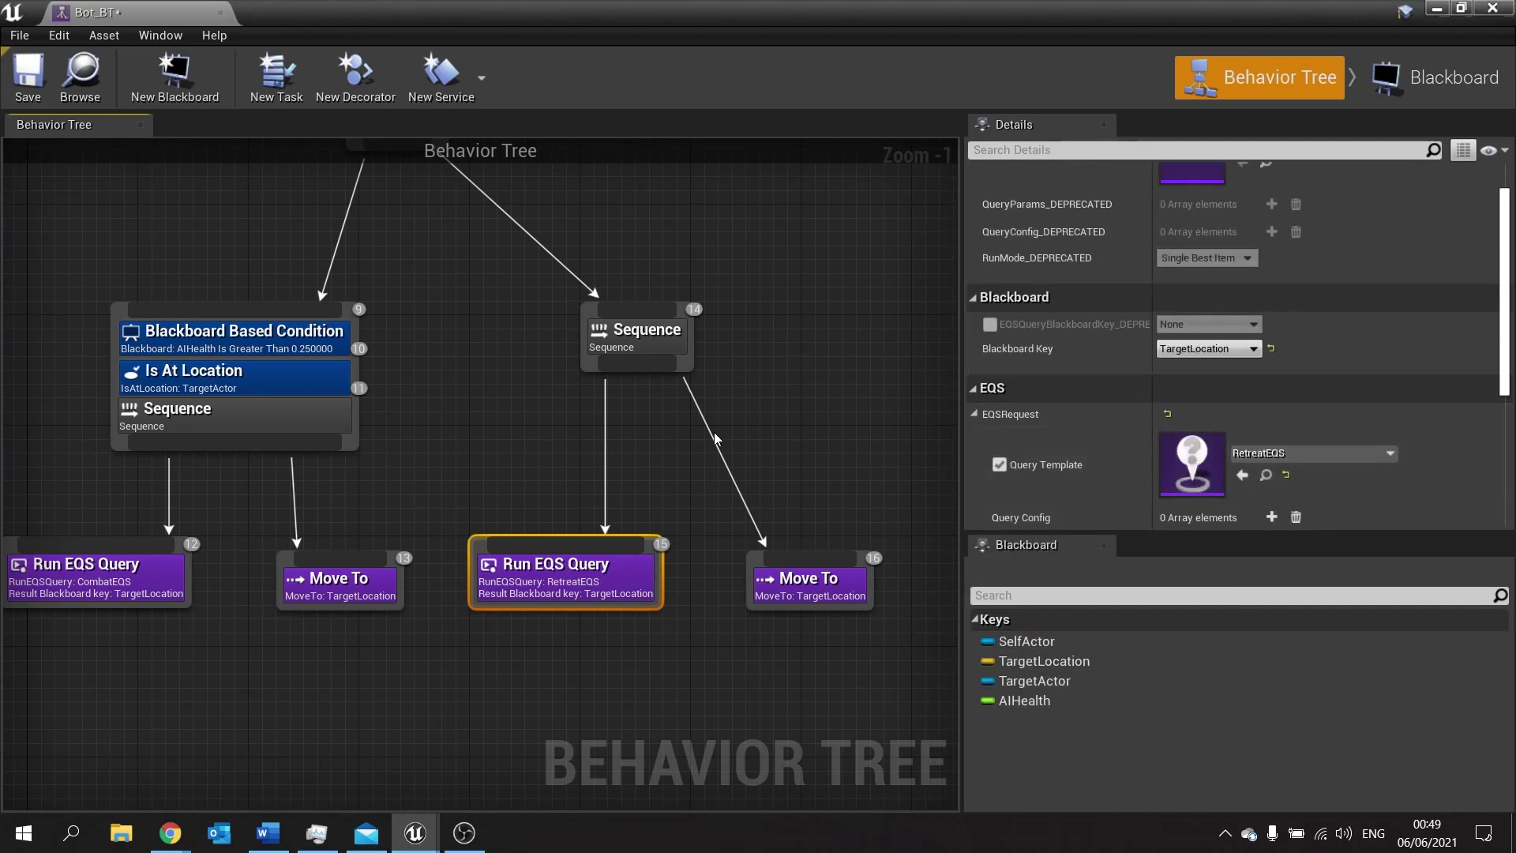
left_click_drag(824, 589, 768, 575)
scroll(1209, 409, "up", 1)
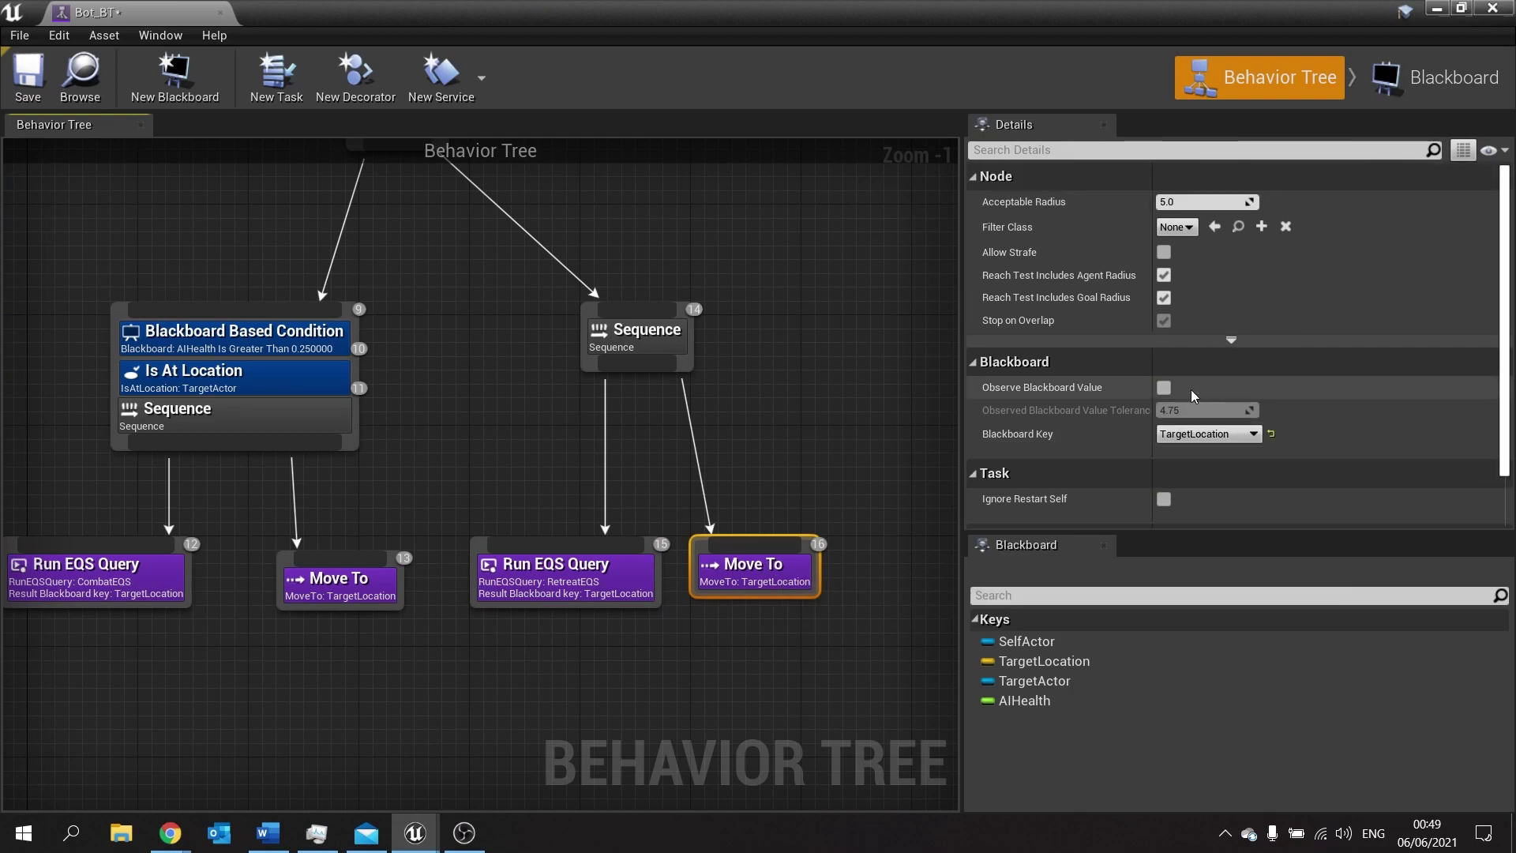
Set the retreat Move To's Acceptable Radius to 100, then save and close Bot_BT
left_click(1168, 202)
type("100")
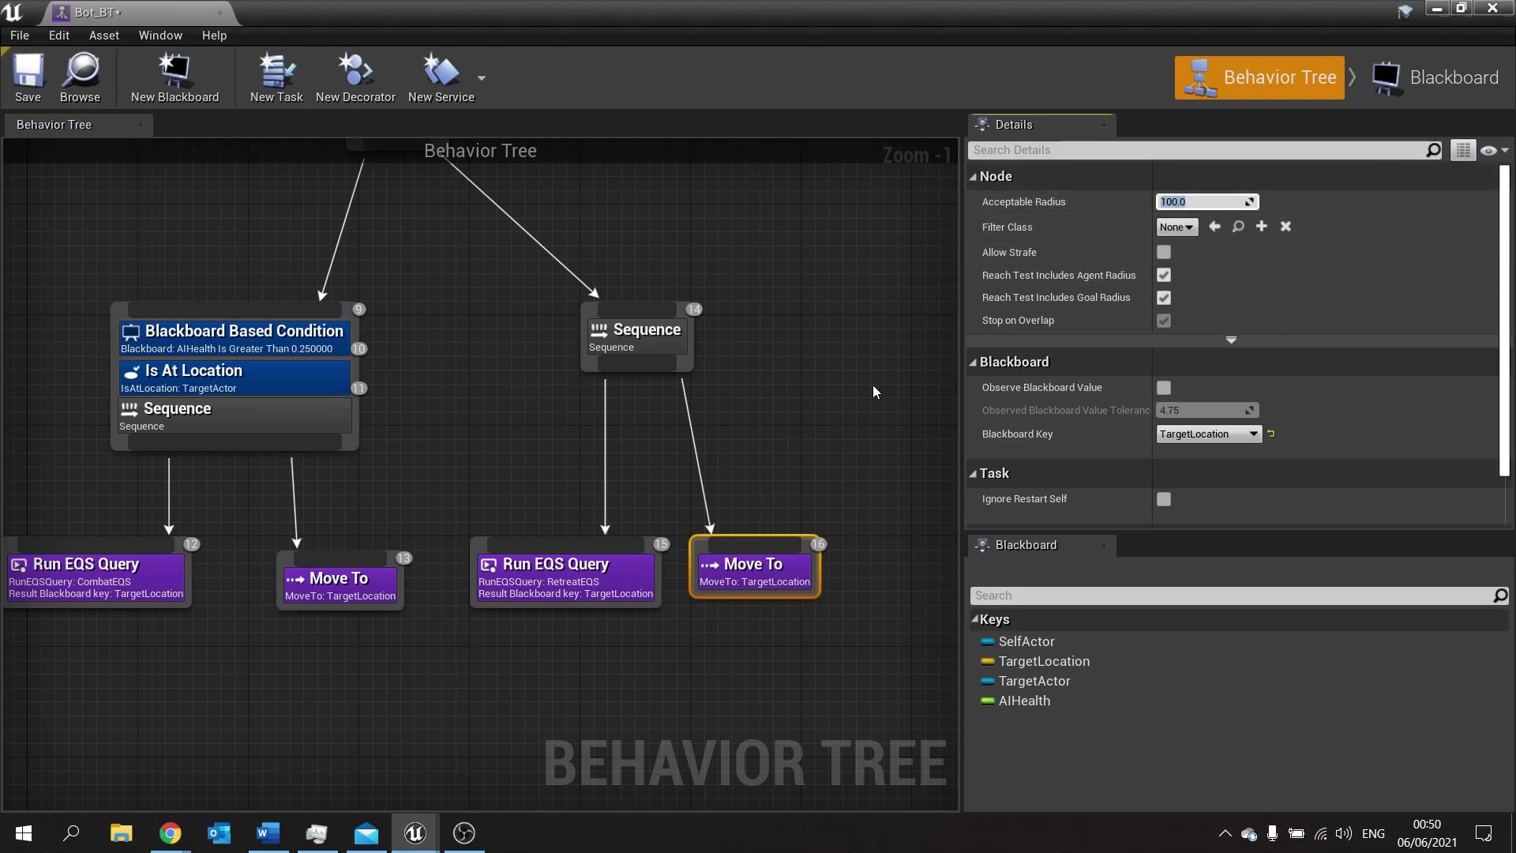
left_click(605, 390)
mouse_move(605, 390)
right_mouse_down()
mouse_move(495, 673)
mouse_move(518, 702)
right_mouse_up()
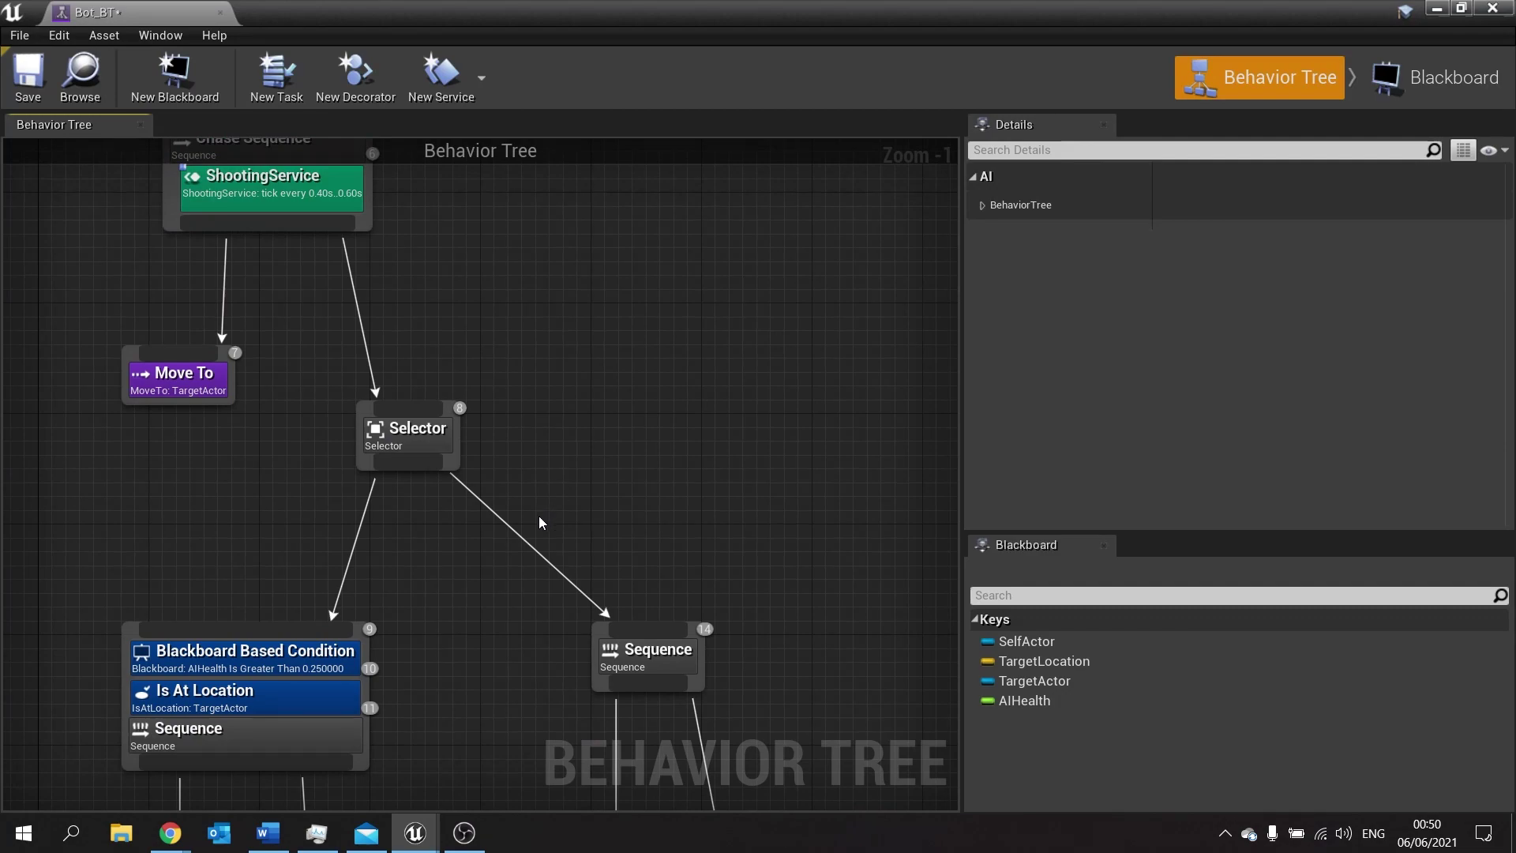
right_click_drag(538, 515, 720, 474)
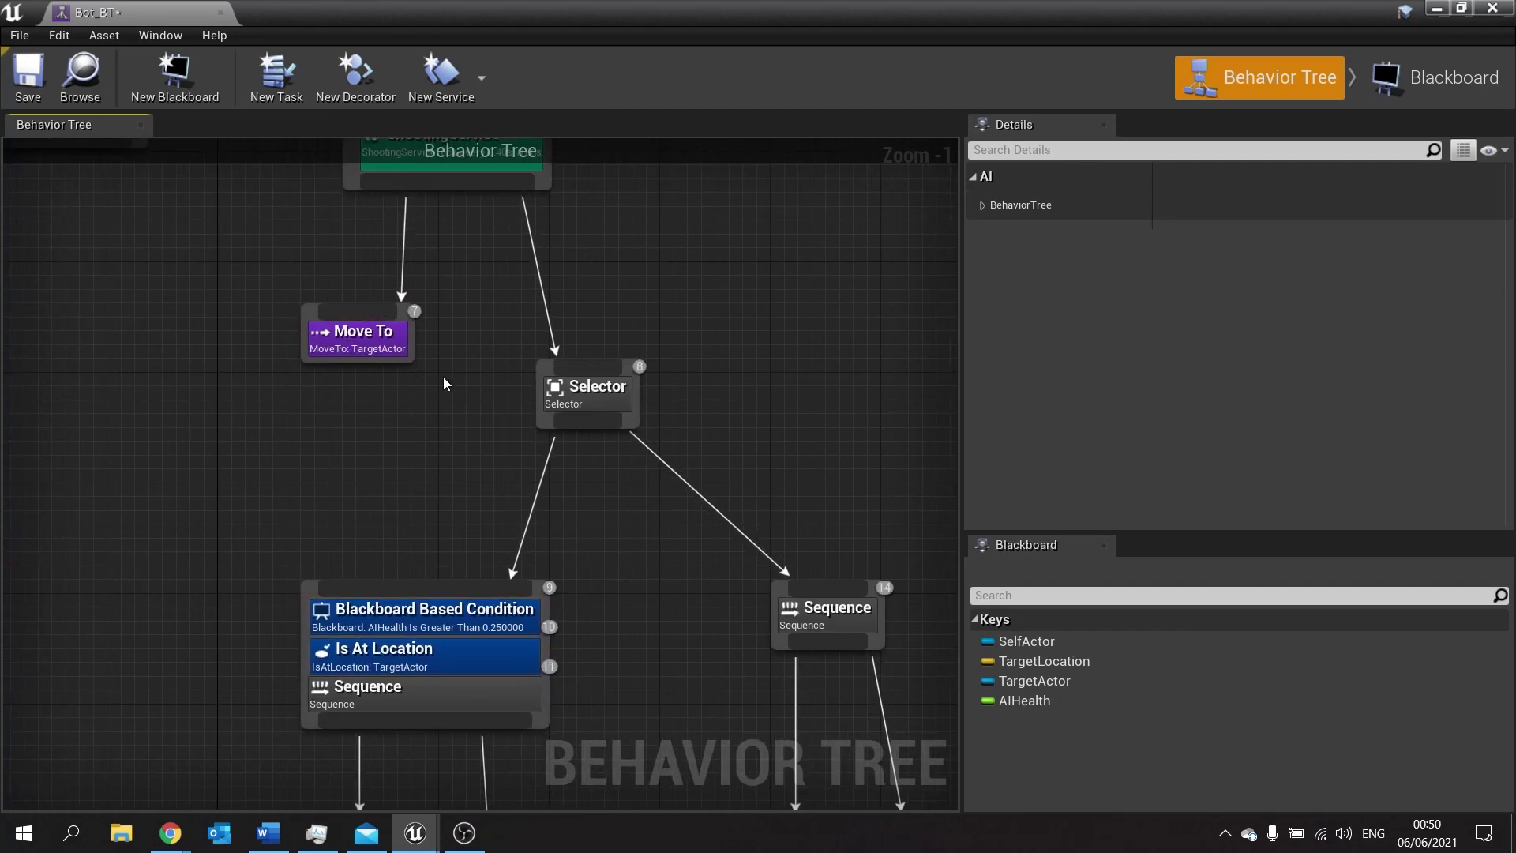
right_click_drag(443, 376, 477, 261)
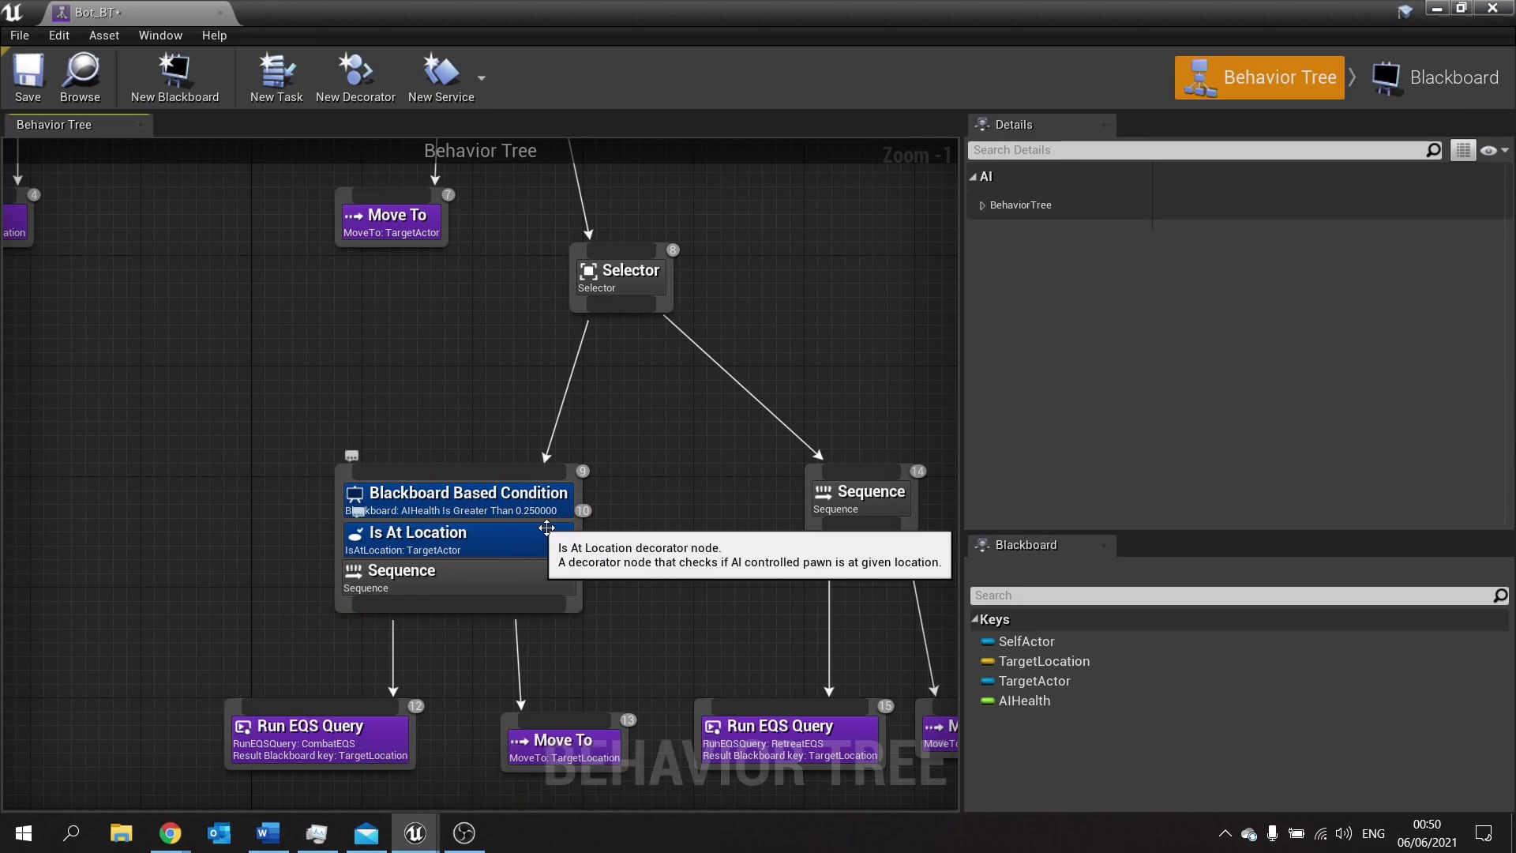
right_click_drag(696, 354, 645, 525)
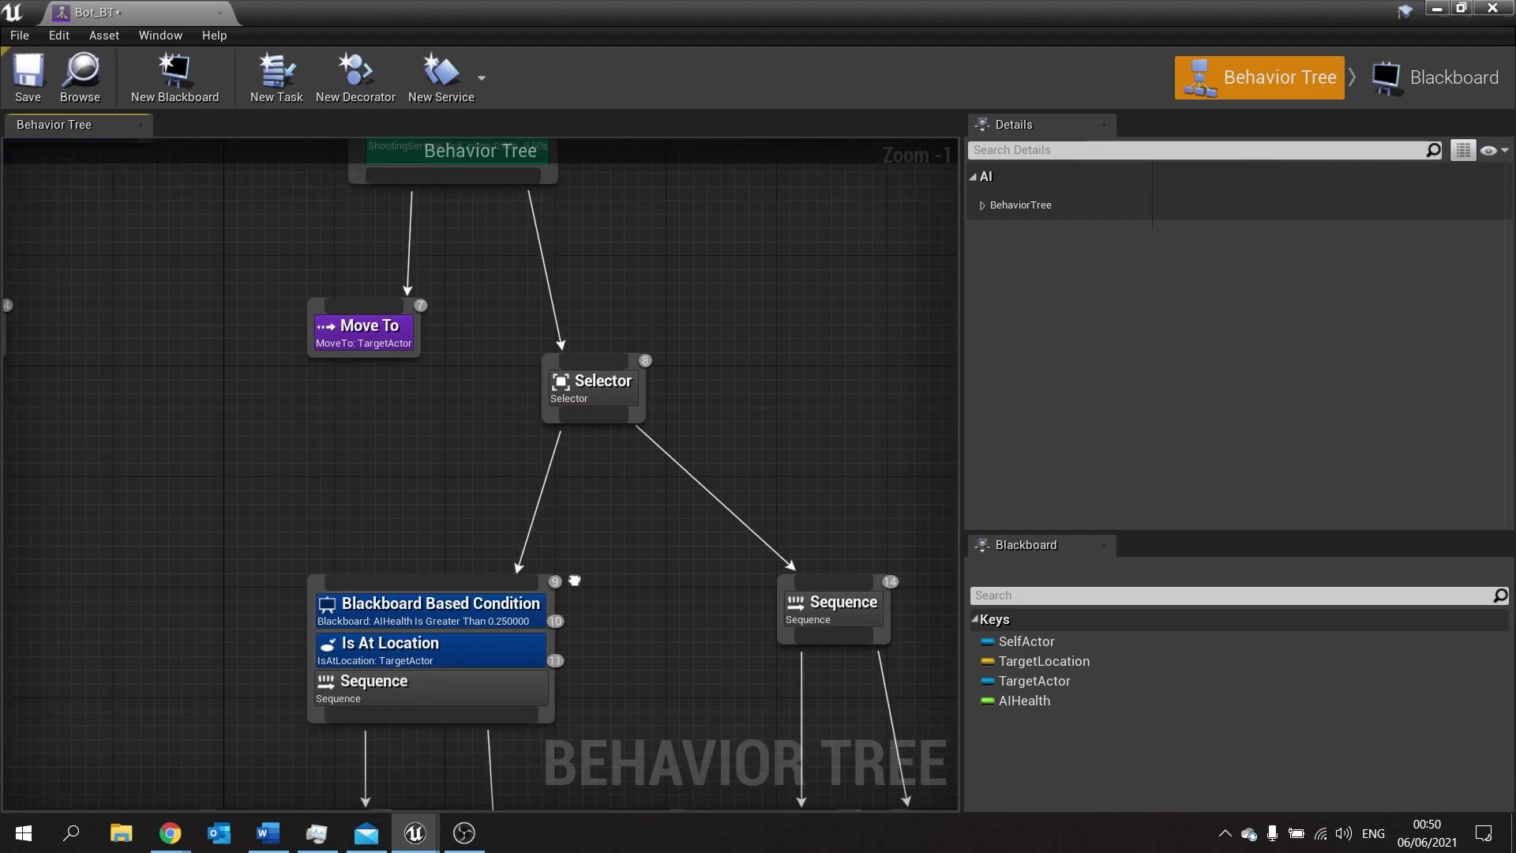
mouse_move(537, 466)
right_mouse_down()
mouse_move(525, 244)
mouse_move(251, 216)
right_mouse_up()
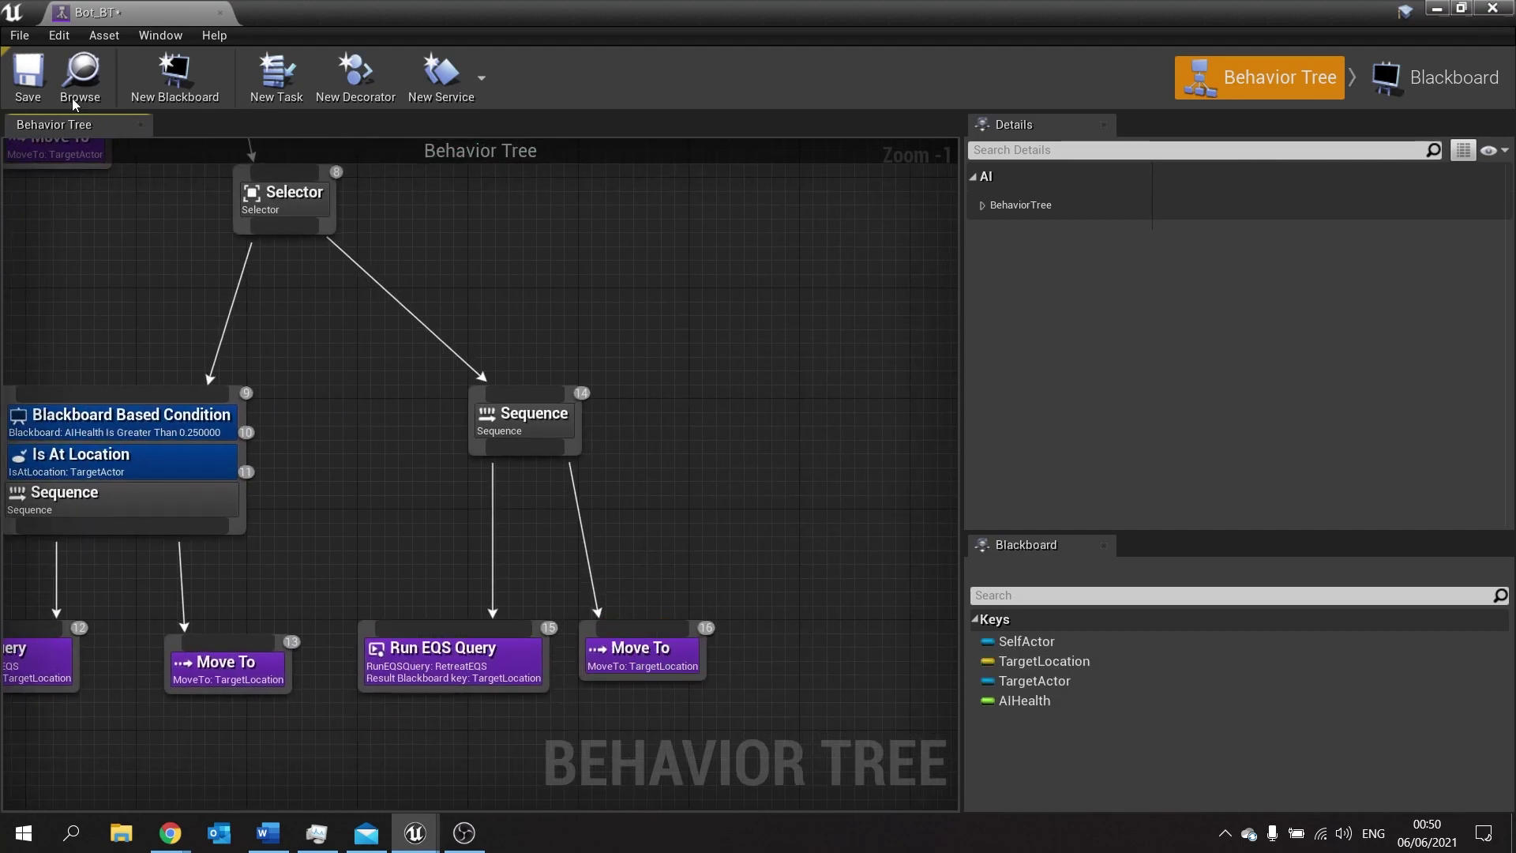
left_click(28, 75)
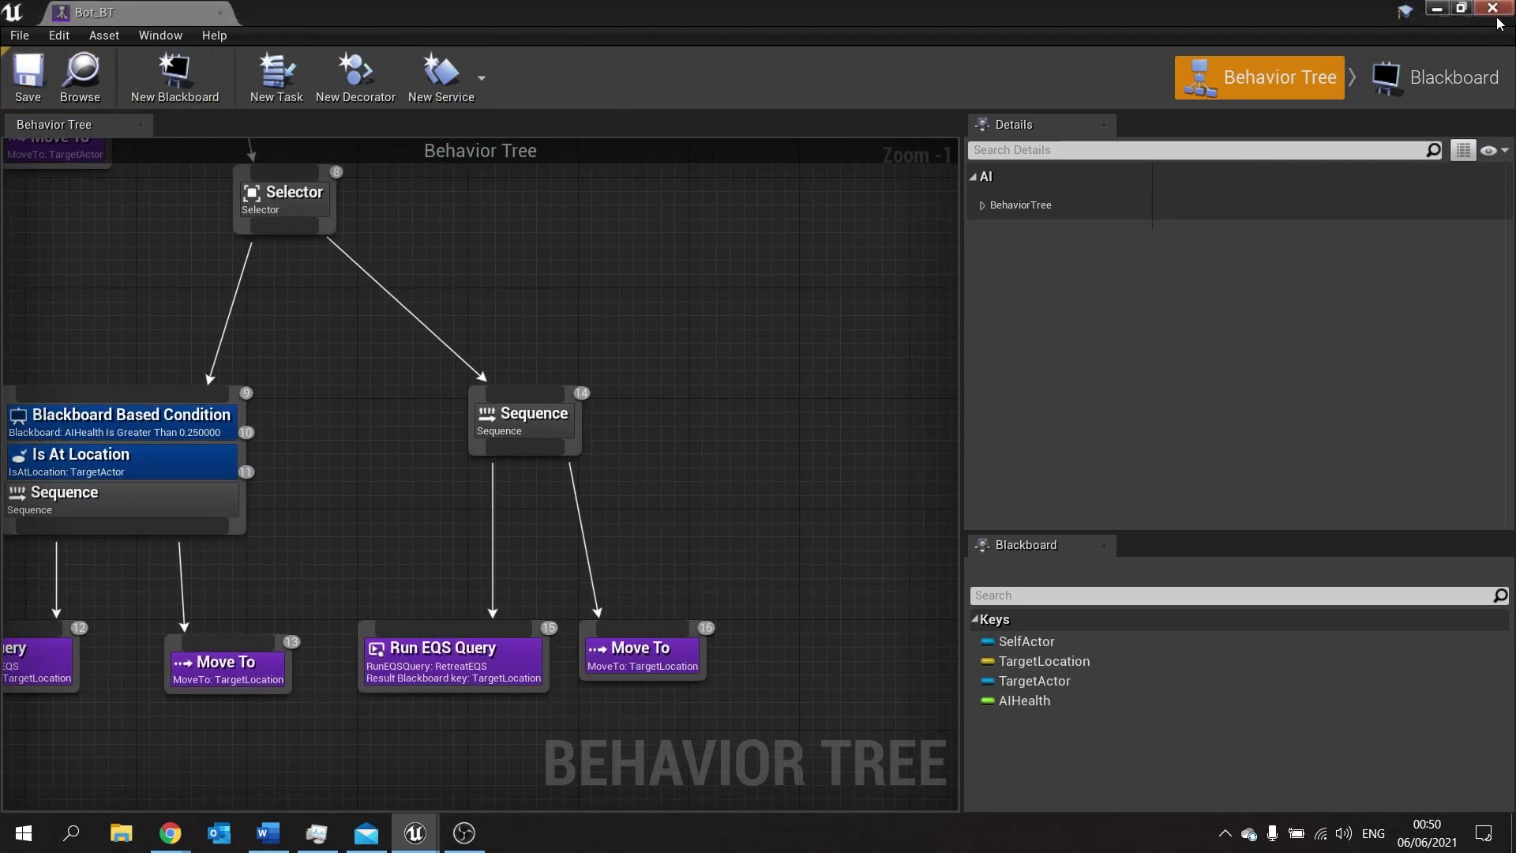
left_click(1495, 13)
Play-test the level, fire eight shots at the retreating bot, then stop the session with Esc
left_click(1135, 81)
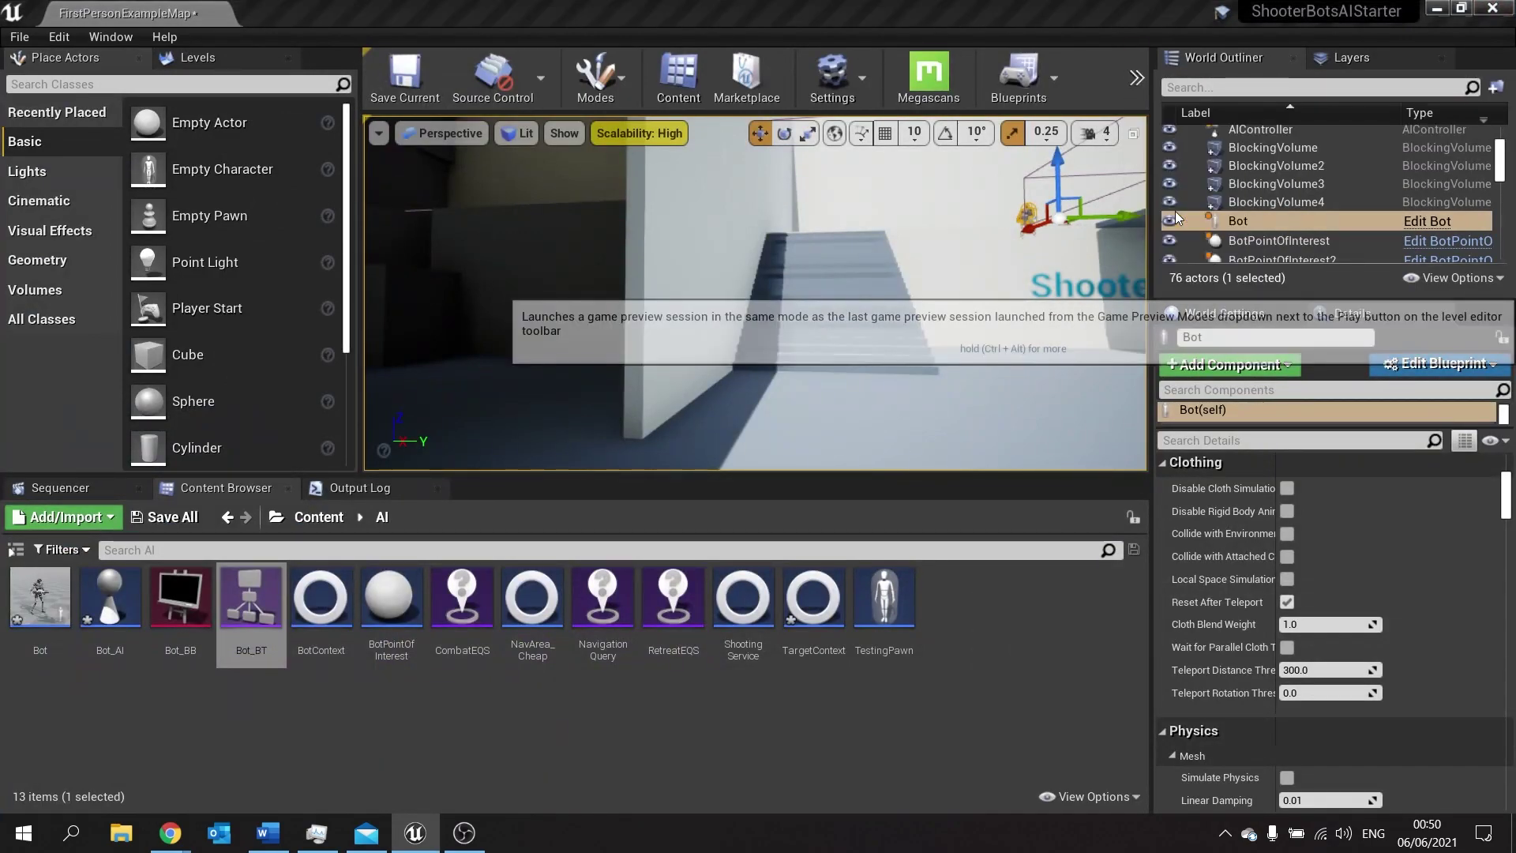
left_click(1169, 210)
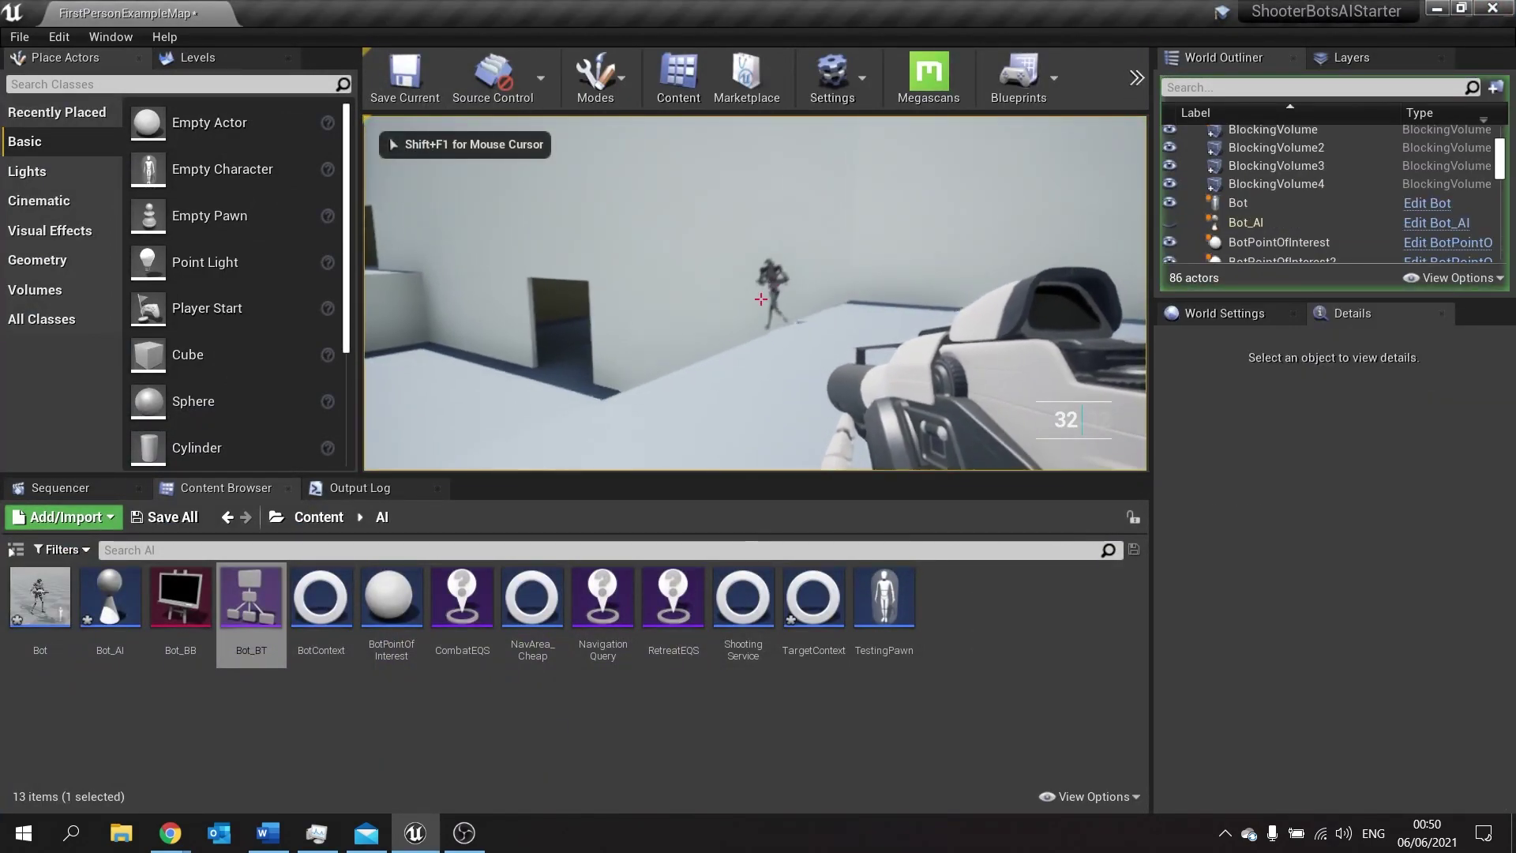
left_click(760, 299)
left_click(761, 300)
left_click(760, 299)
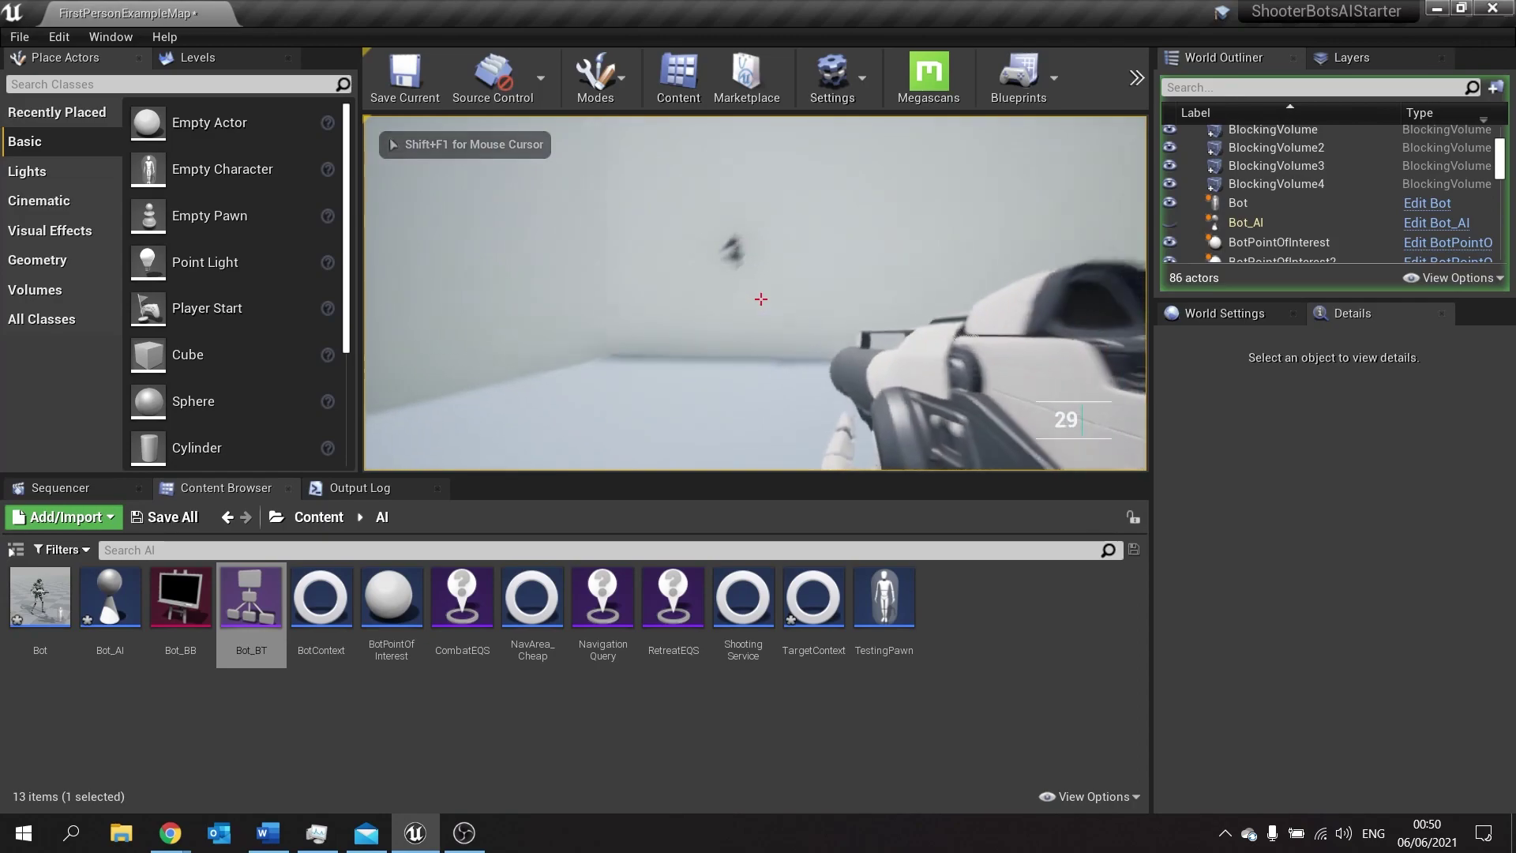
left_click(760, 299)
left_click(761, 299)
left_click(760, 299)
left_click(761, 299)
left_click(760, 299)
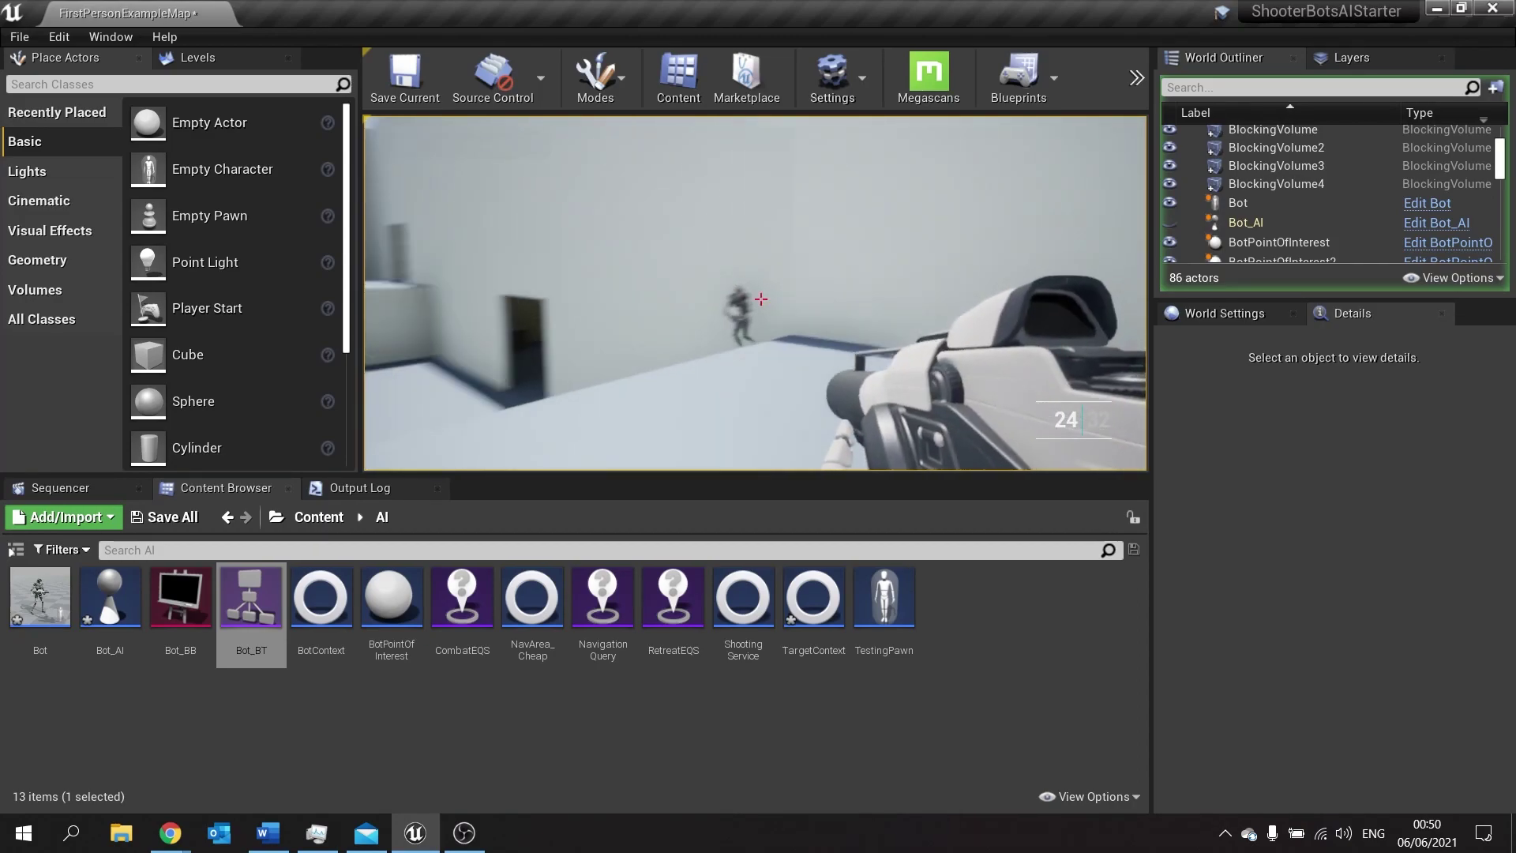
left_click(761, 299)
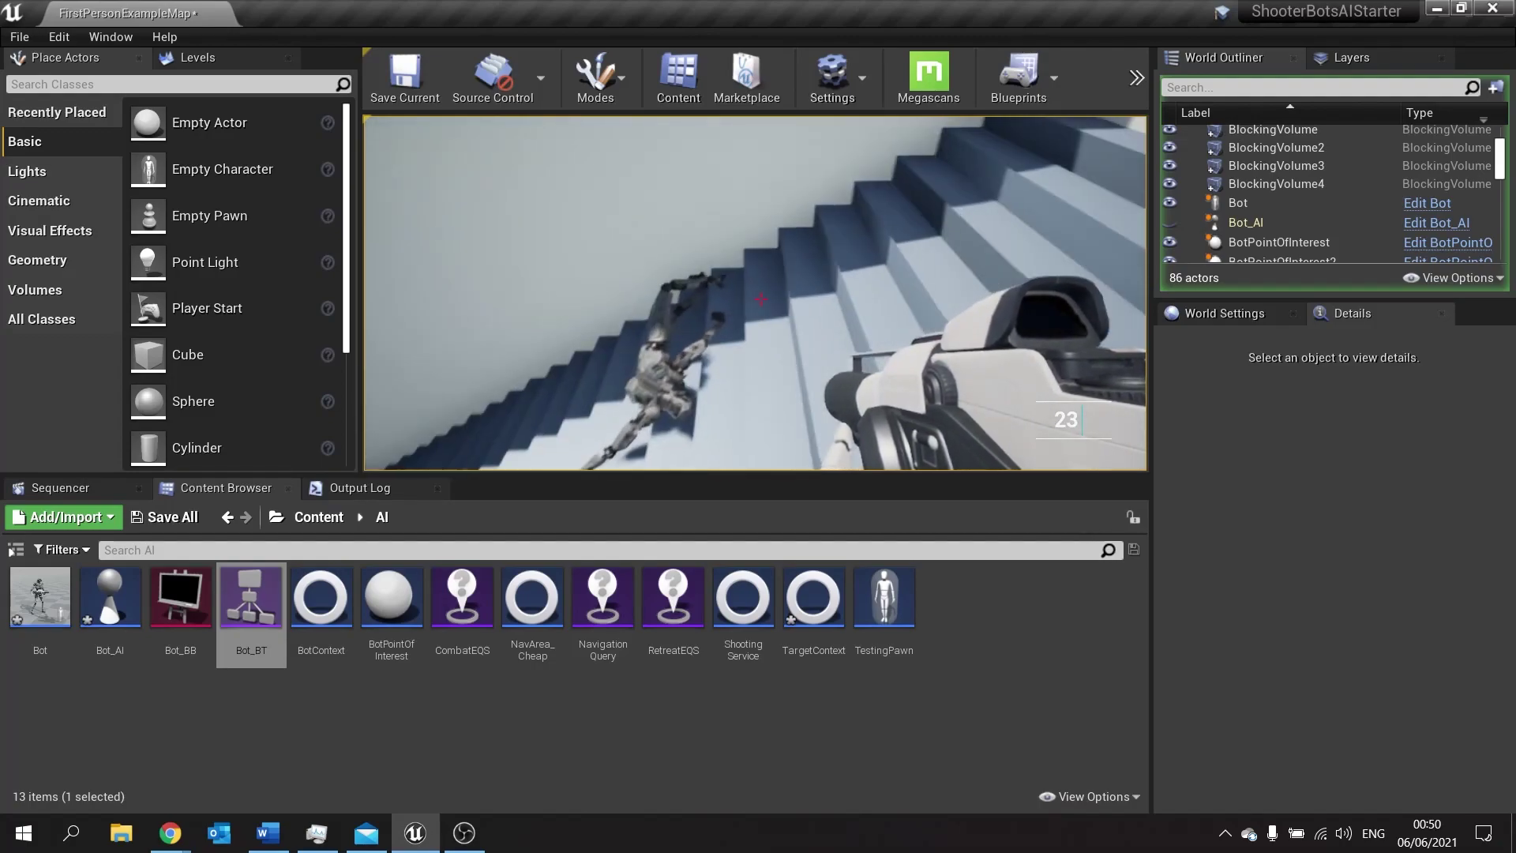
key("Escape")
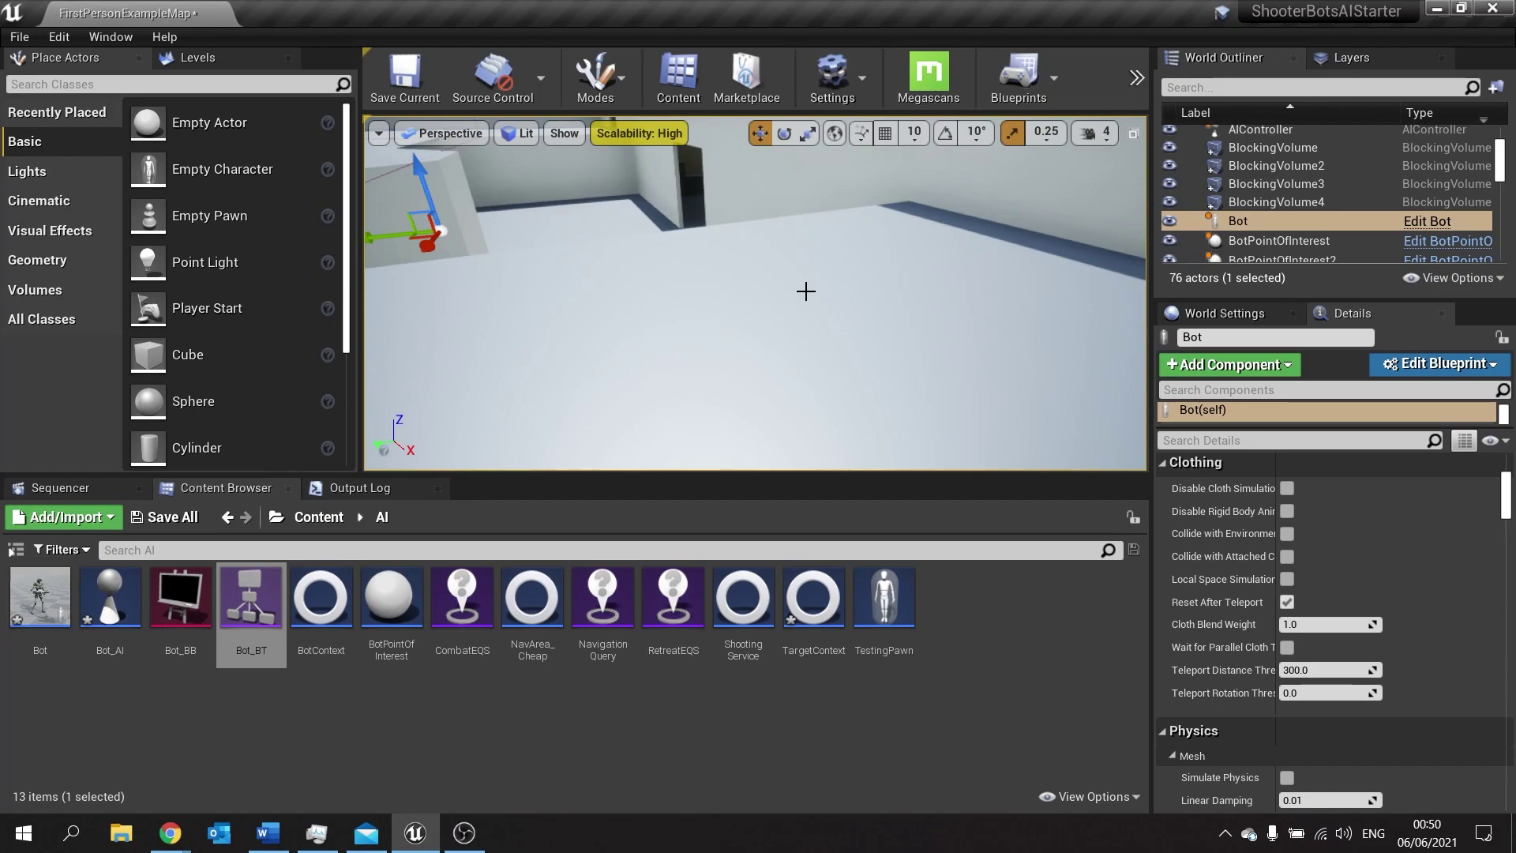
Frame the Bot, select TestingPawn to view its EQS spheres on the stairs, then open RetreatEQS
key("f")
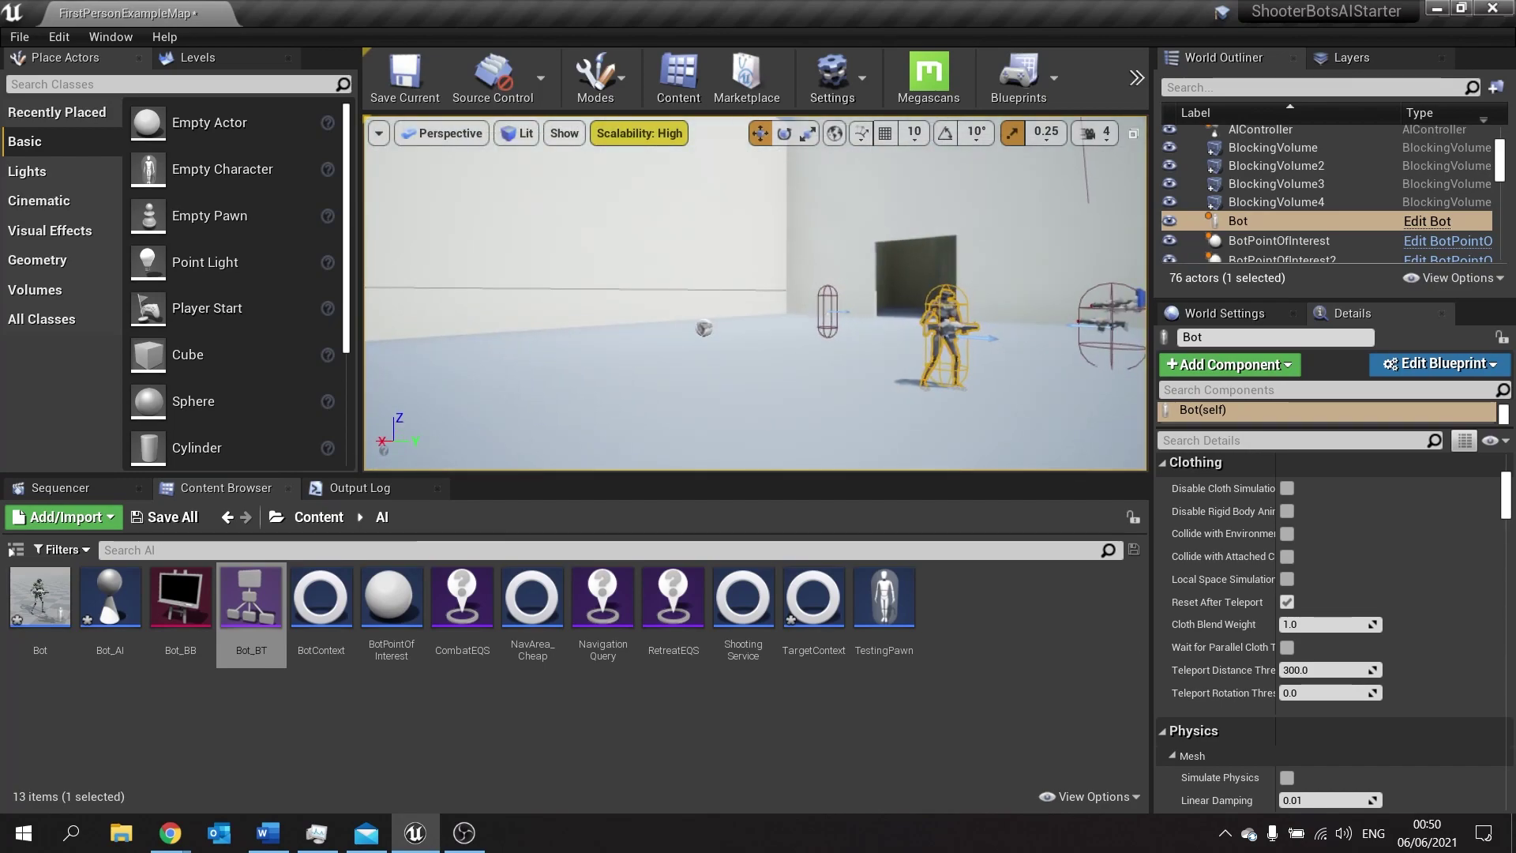
left_click(1264, 252)
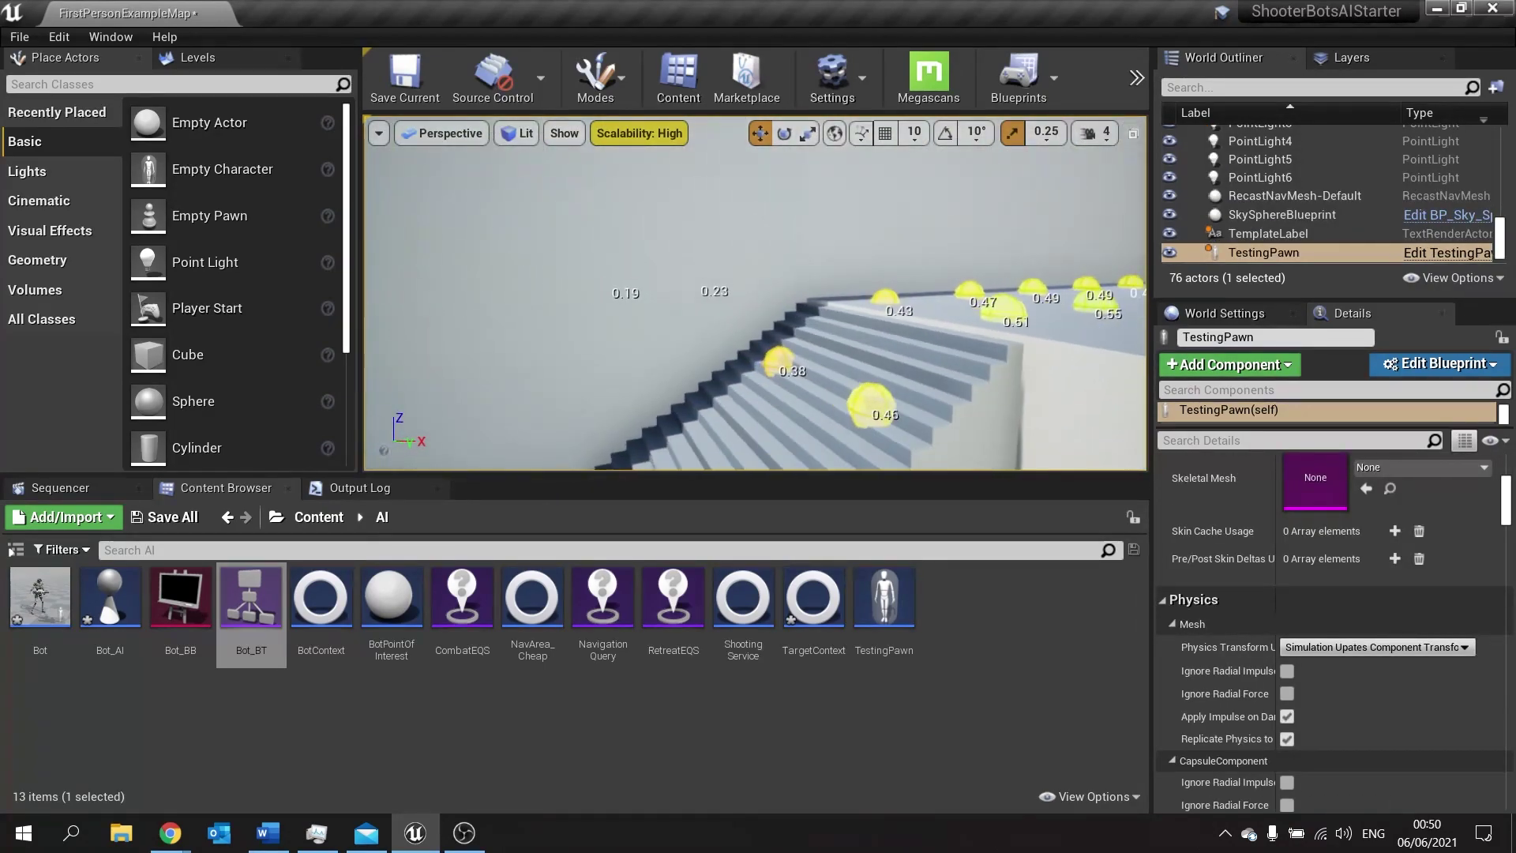
mouse_move(755, 292)
right_mouse_down()
mouse_move(711, 300)
mouse_move(755, 293)
right_mouse_up()
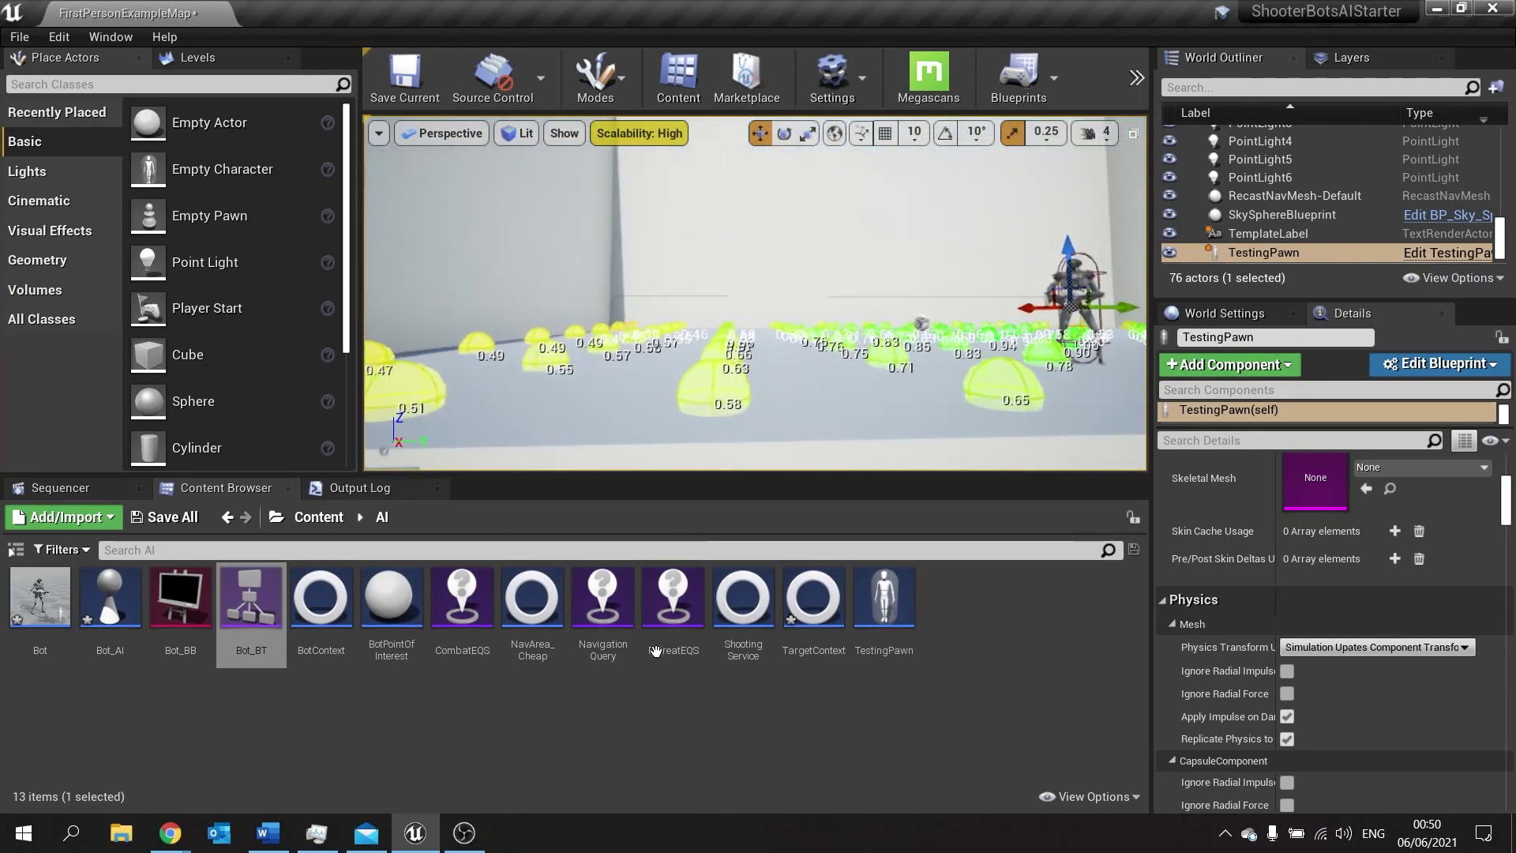
double_click(671, 604)
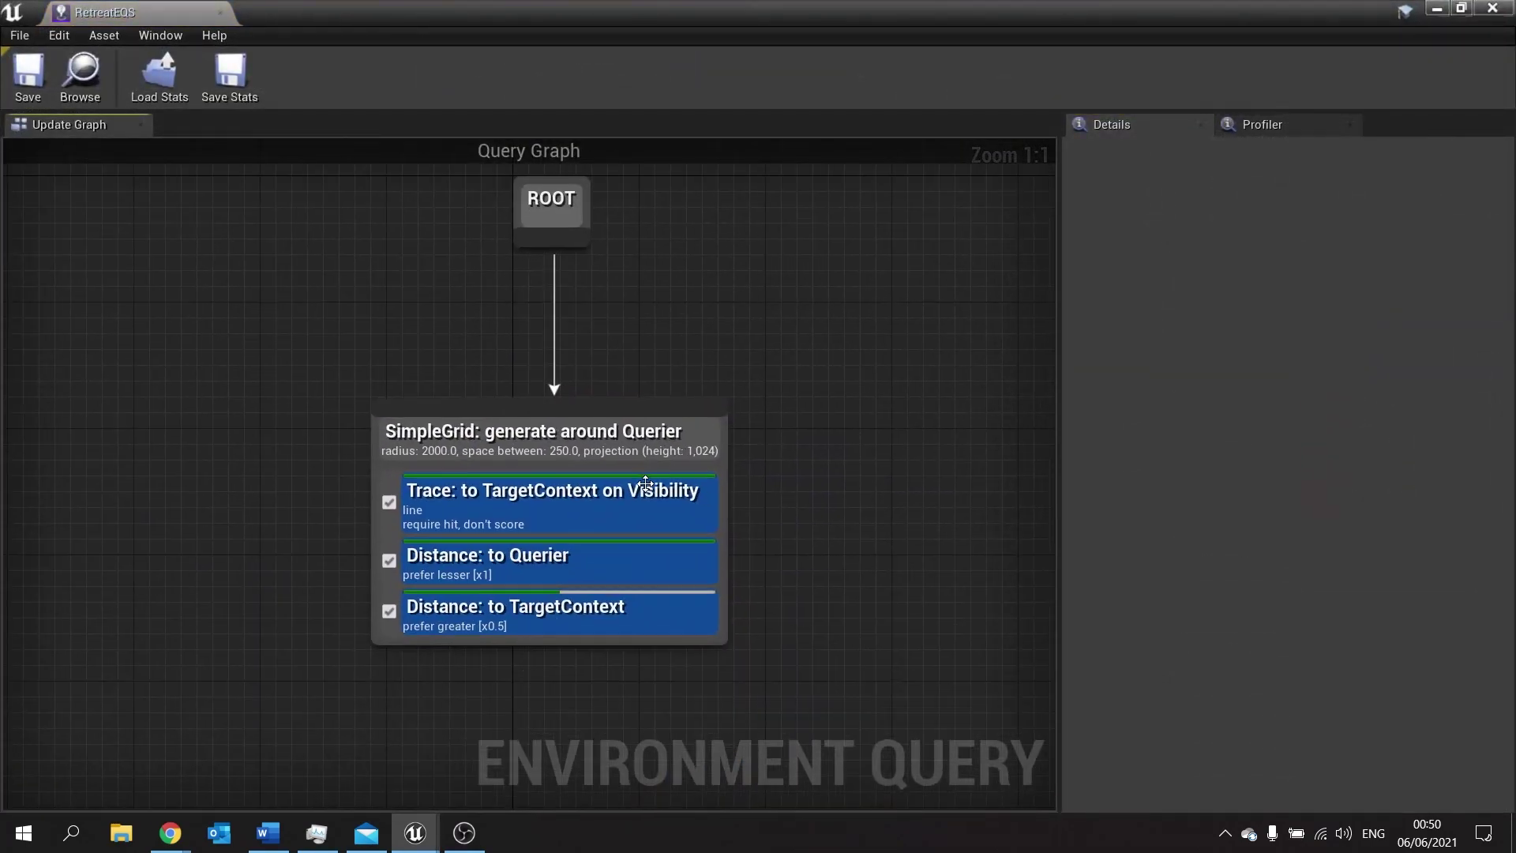
Select the Trace test to TargetContext and inspect its Trace from Context options
left_click(634, 482)
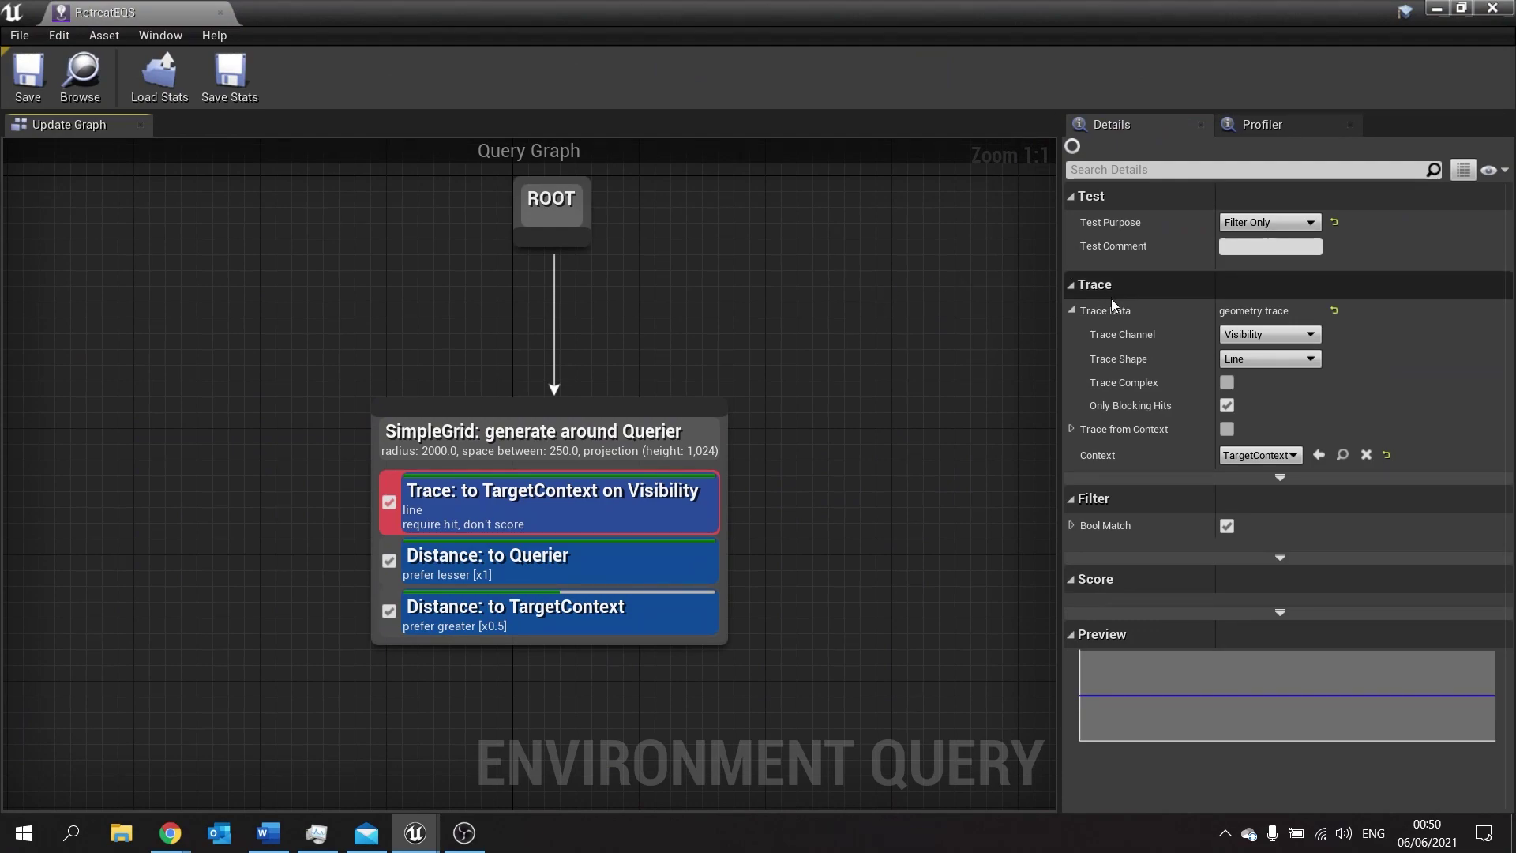
left_click(1072, 429)
left_click(1071, 429)
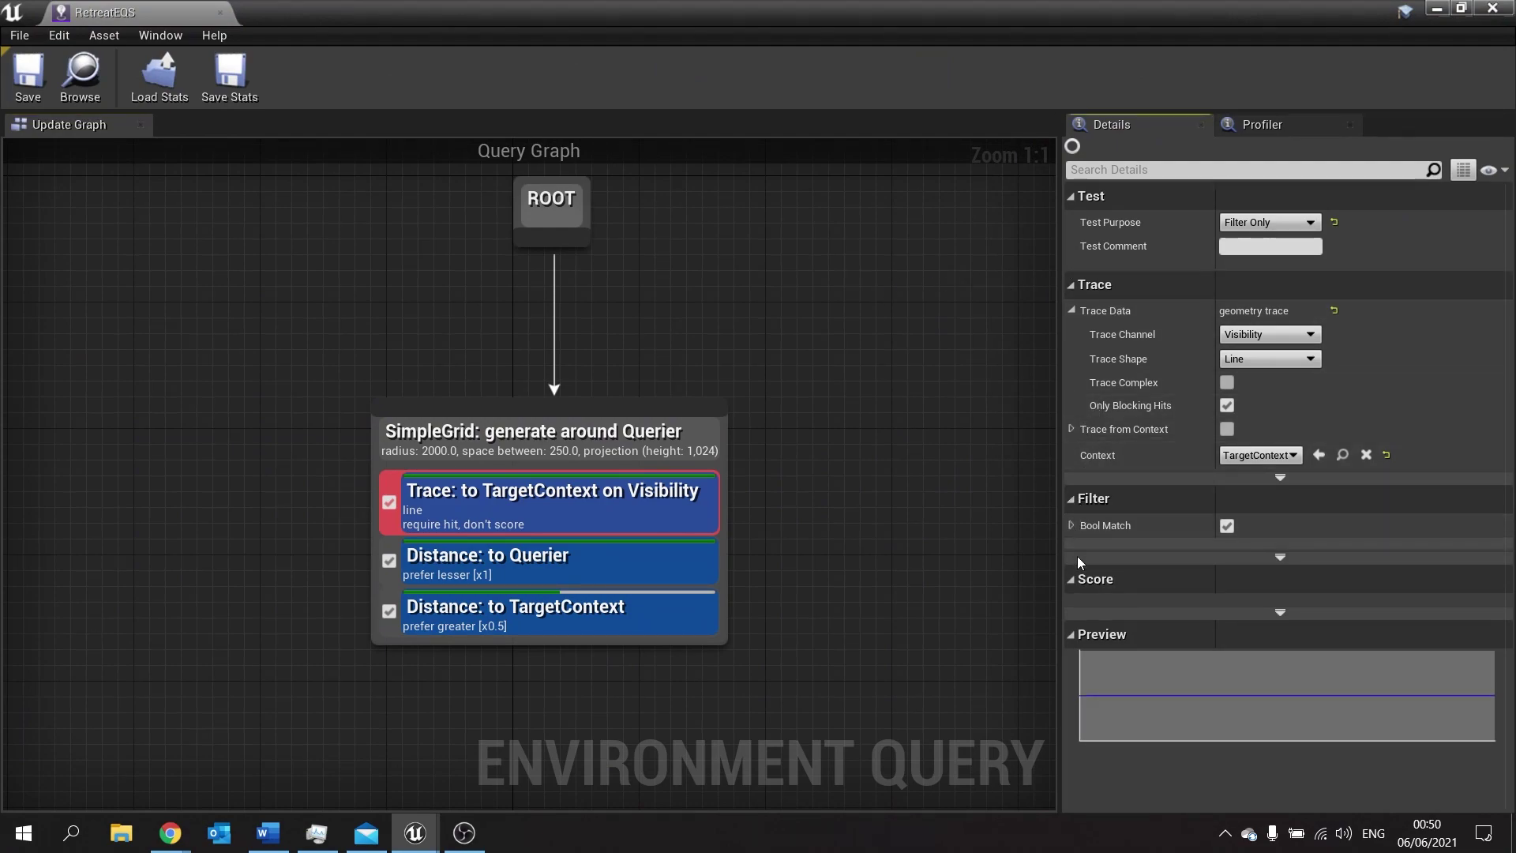
Set the SimpleGrid's Post Projection Vertical Offset to 80, save RetreatEQS, and close it
left_click(624, 454)
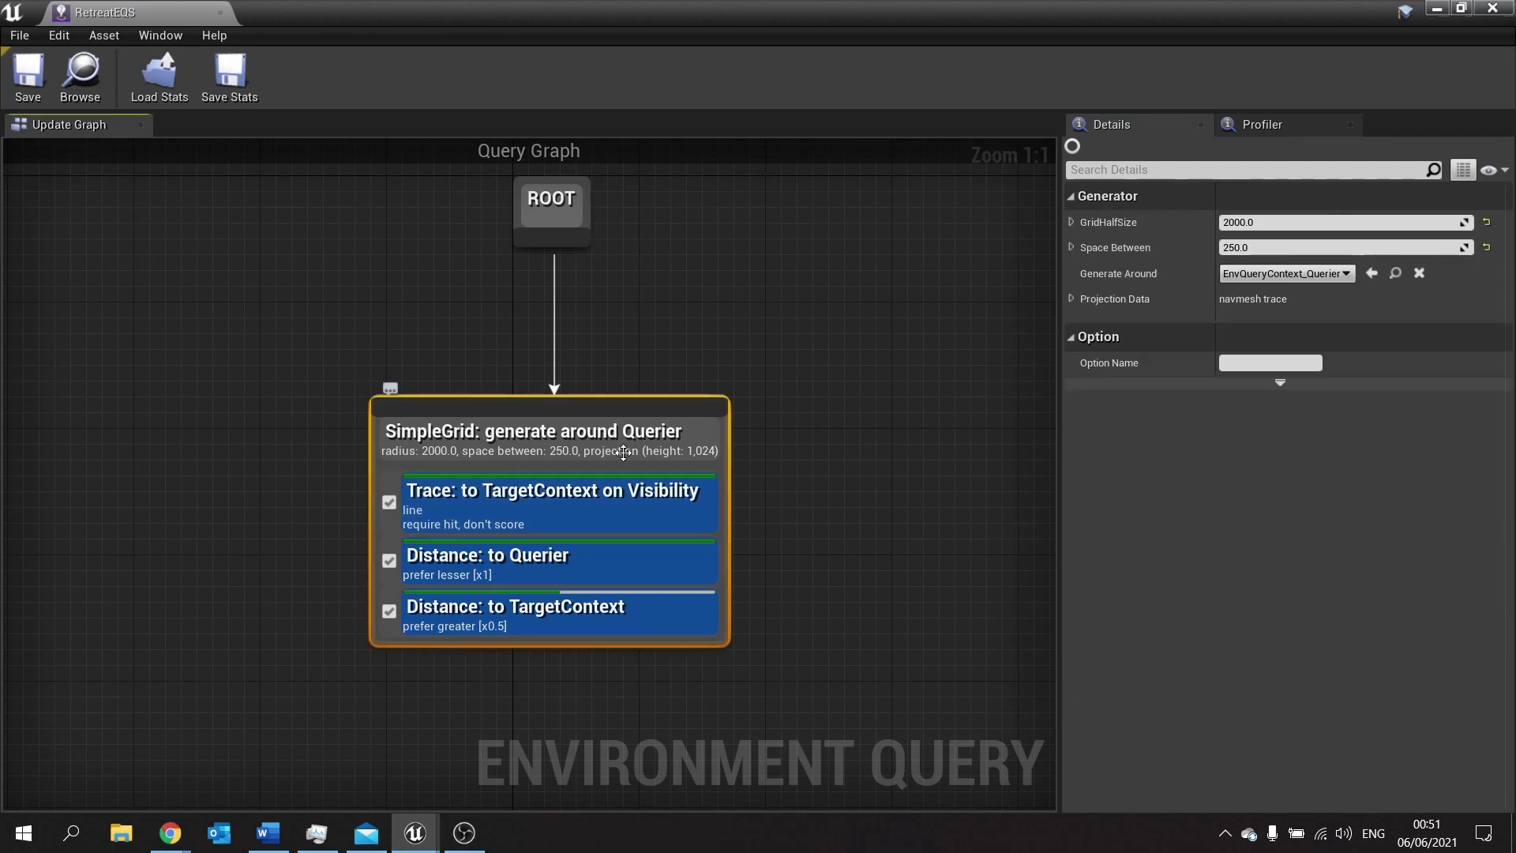
left_click(1072, 300)
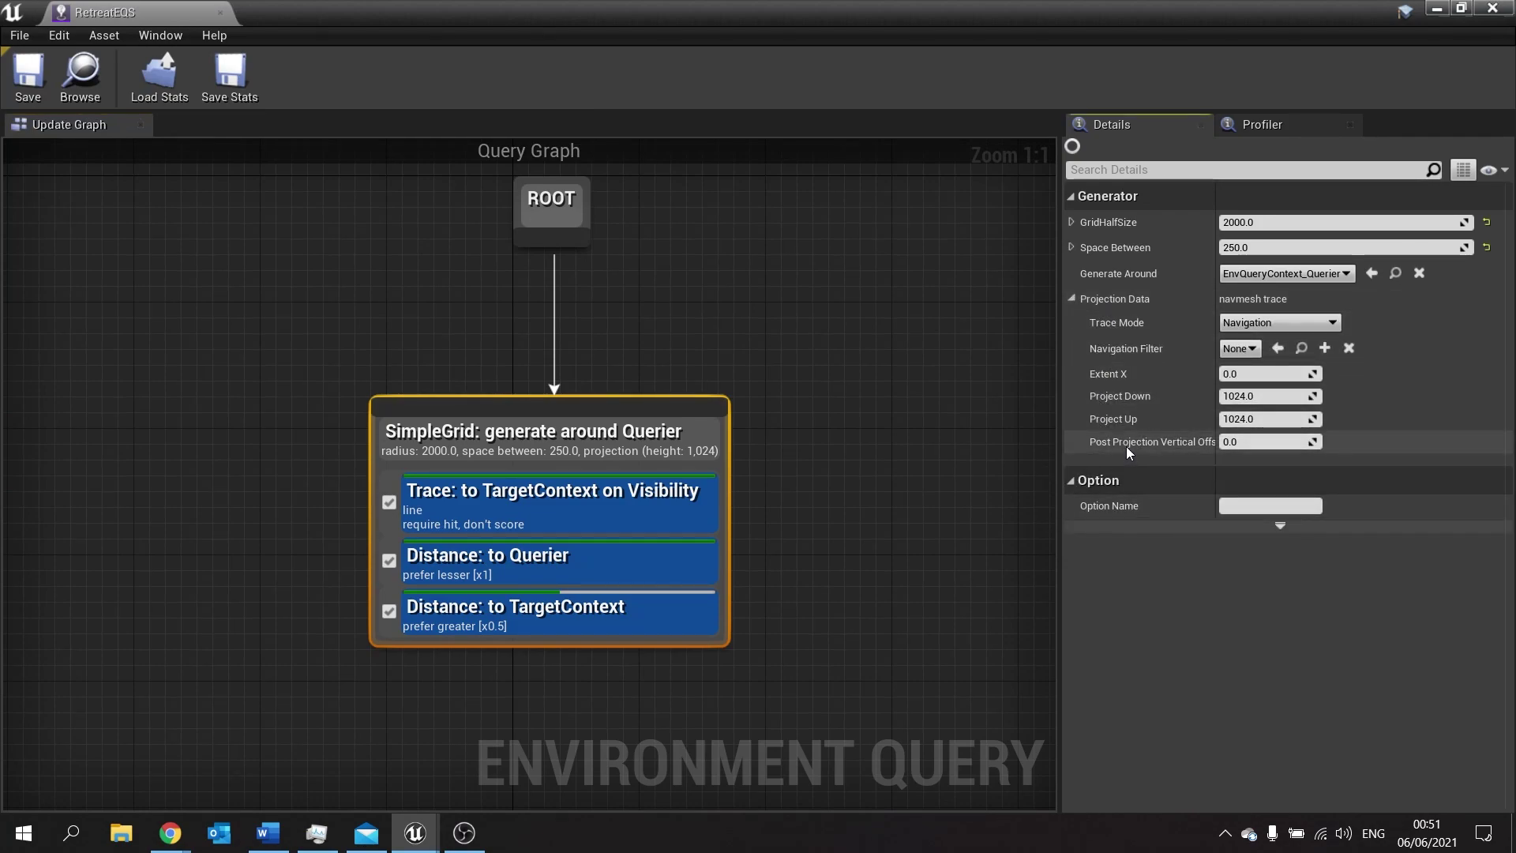
mouse_move(1127, 449)
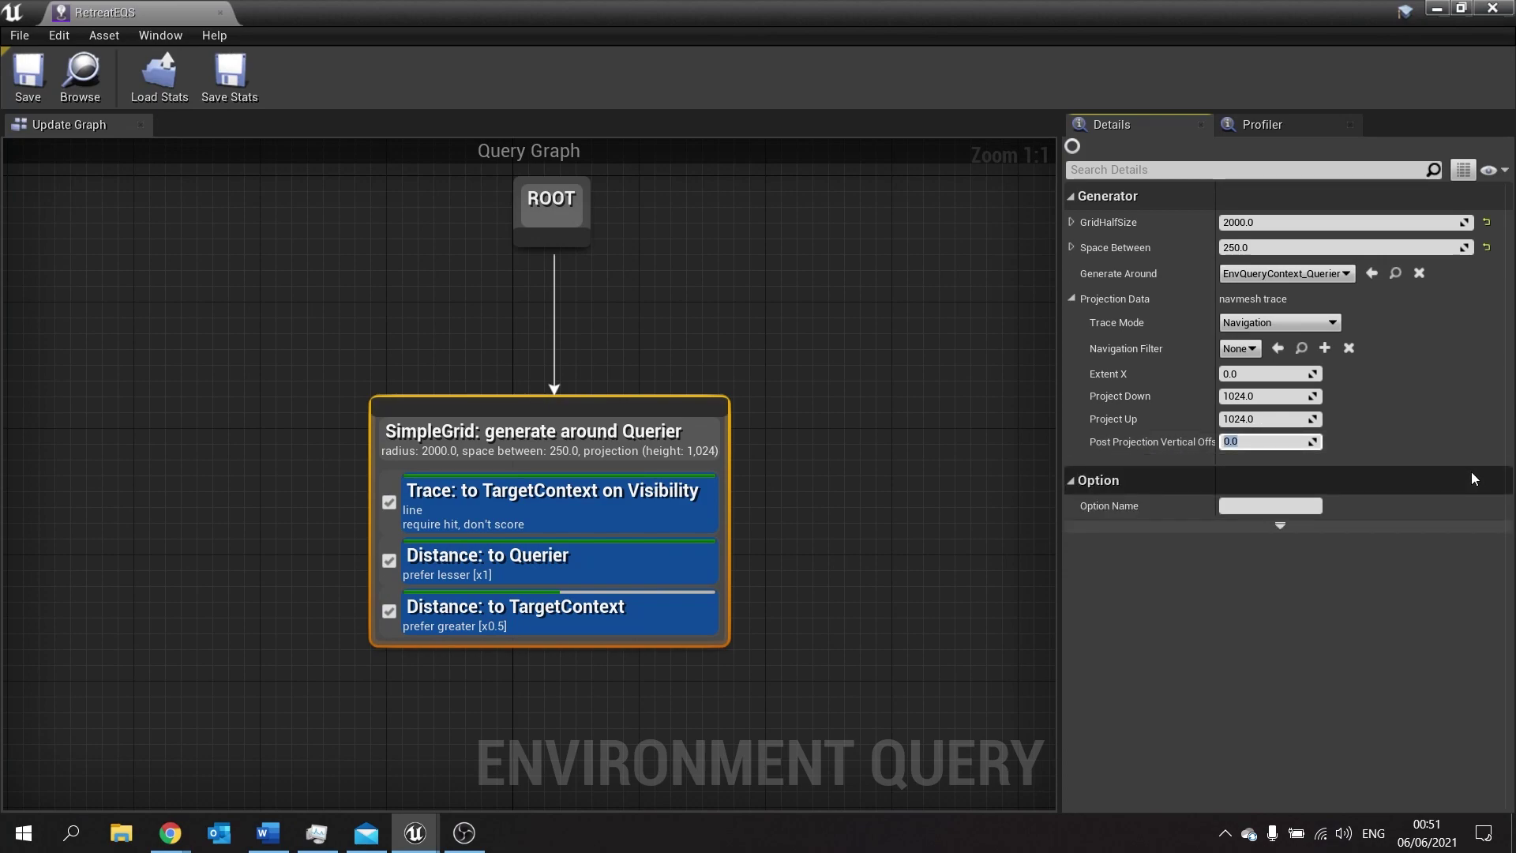
type("80")
key("Return")
left_click(28, 75)
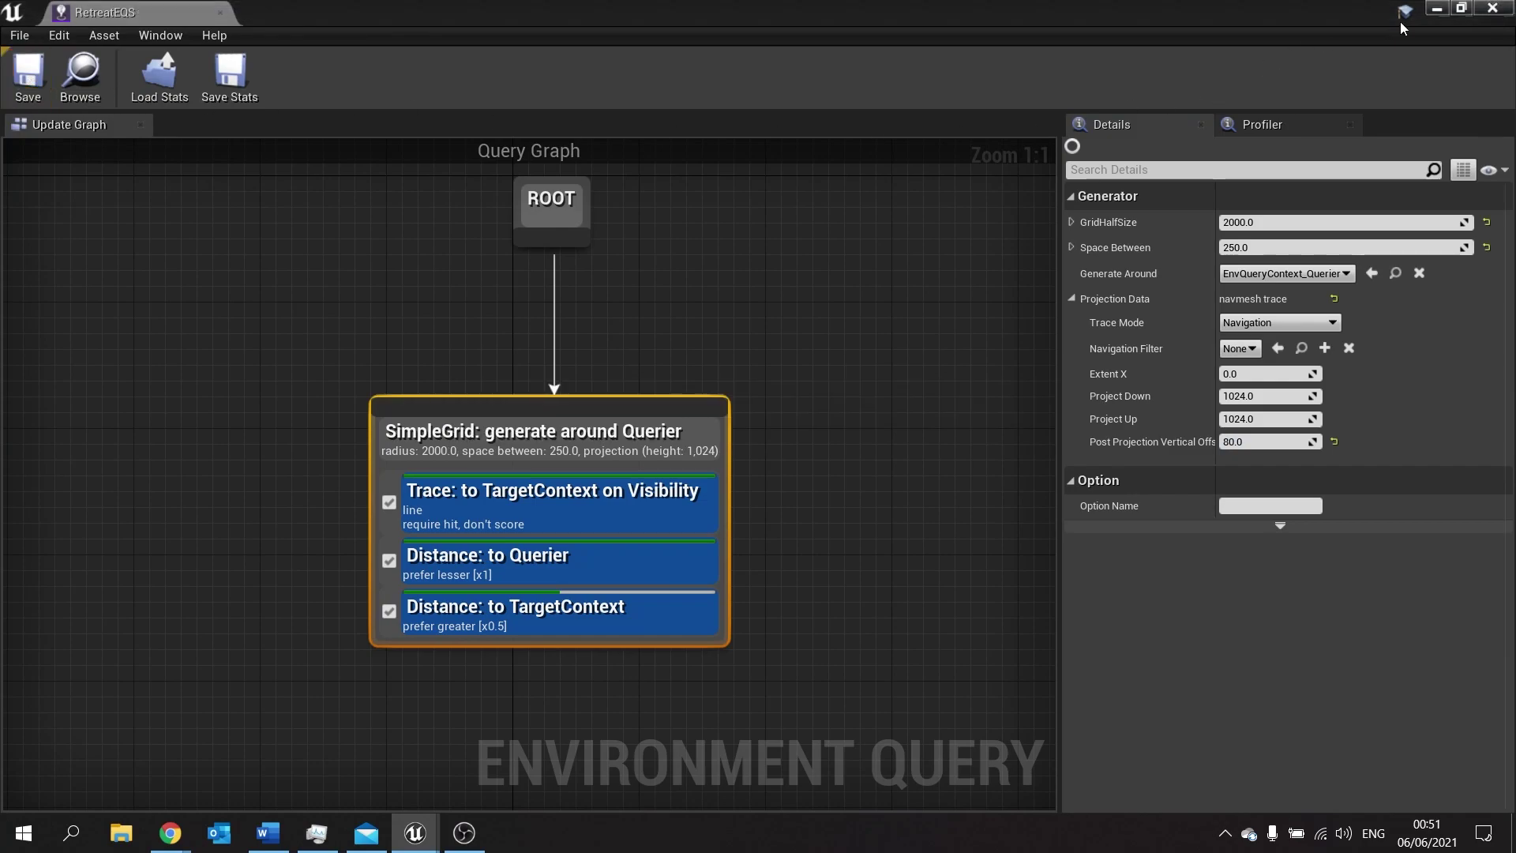
left_click(1501, 14)
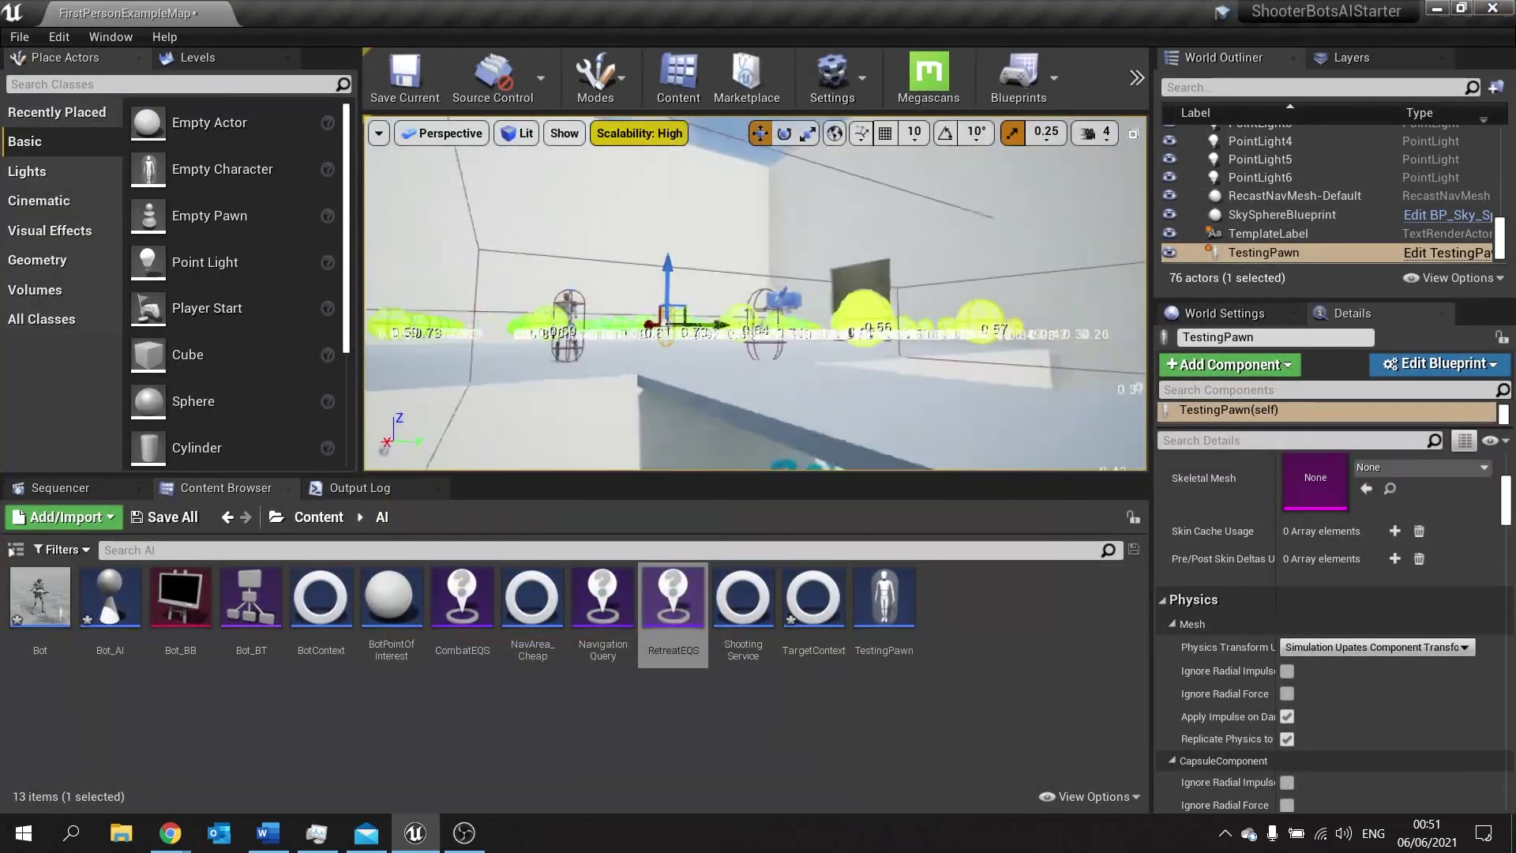
Wire TargetContext's entry exec to Get Actor Of Class and its Return Value to Resulting Actor
right_click_drag(755, 293, 755, 293)
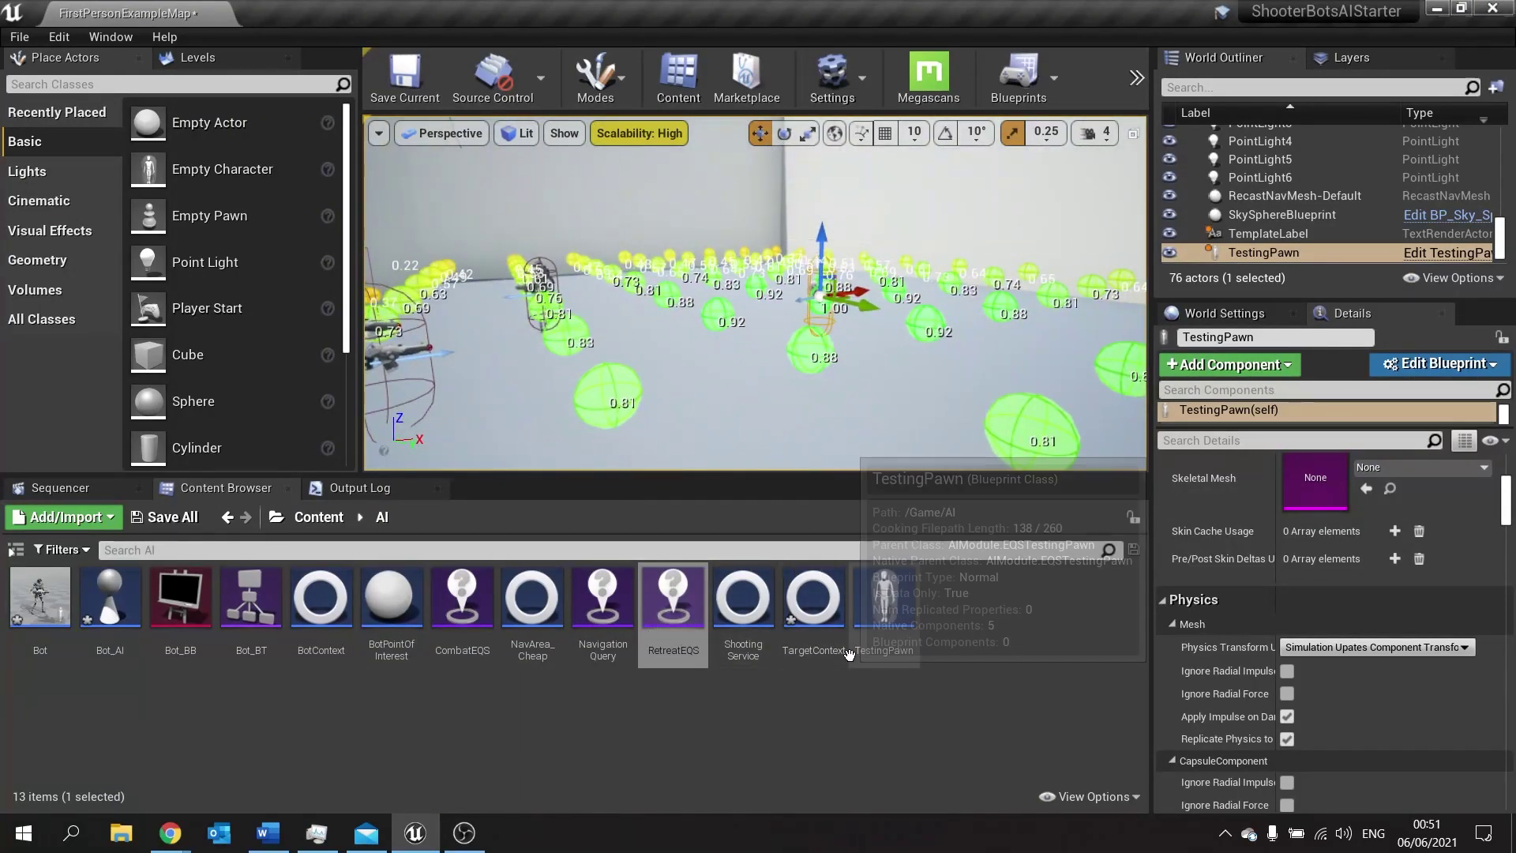
left_click(813, 600)
double_click(830, 612)
right_click_drag(463, 335, 613, 331)
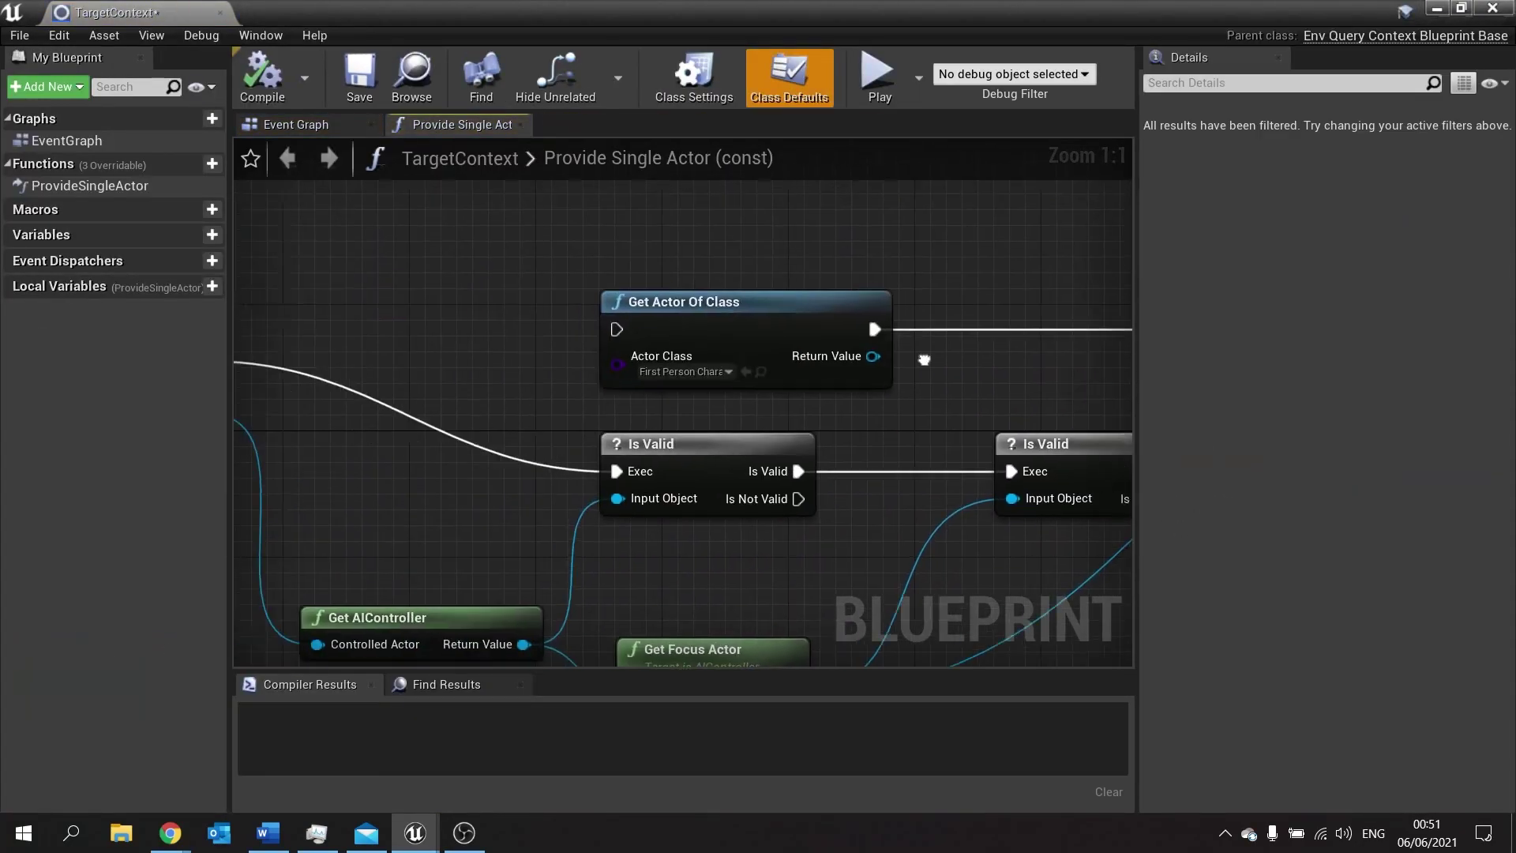
left_click_drag(403, 324, 284, 340)
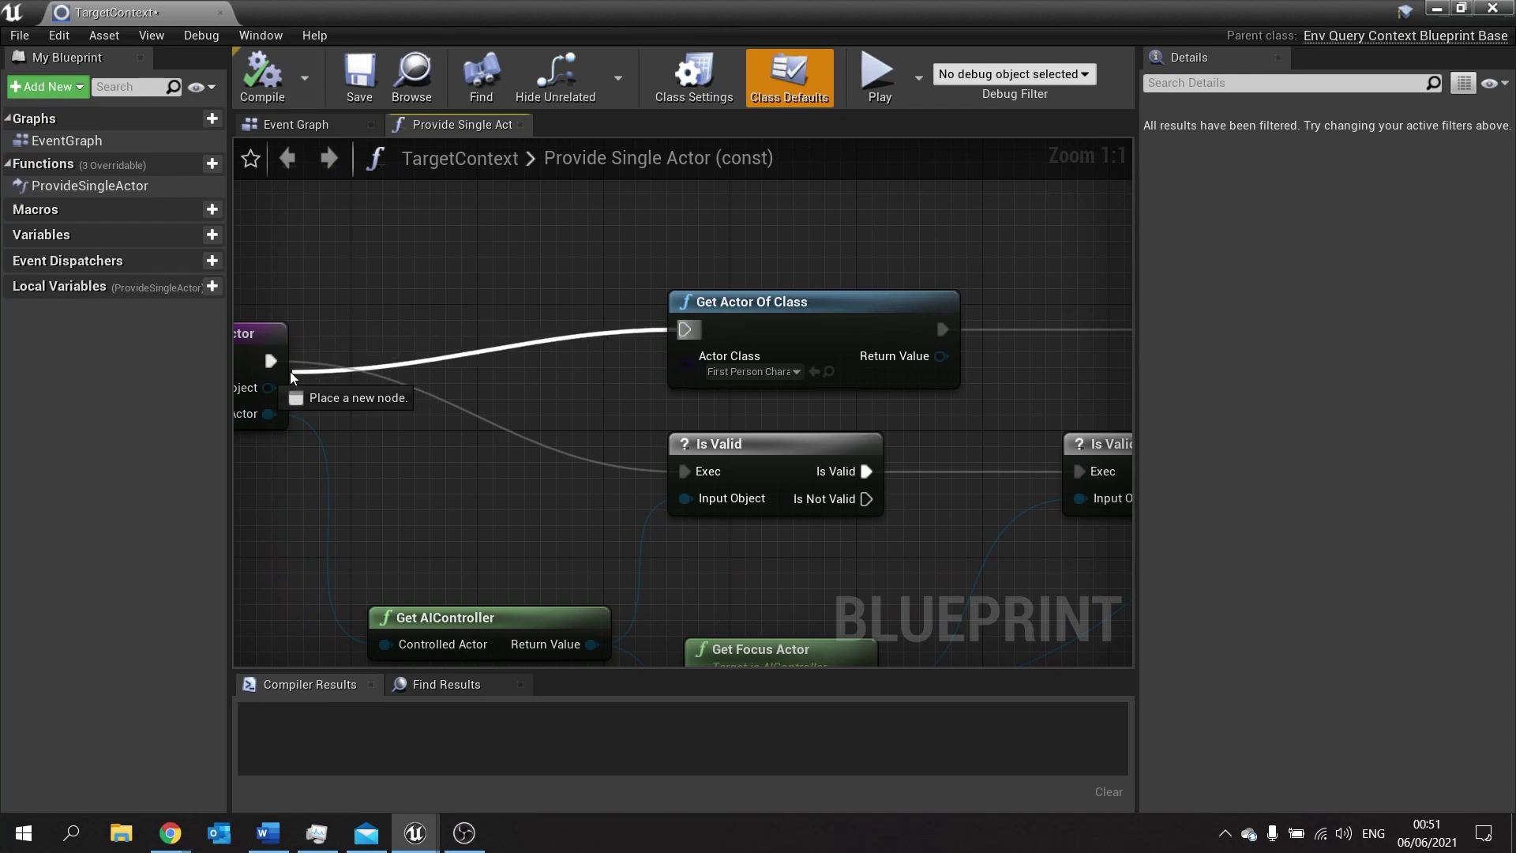
right_click_drag(371, 387, 573, 363)
left_click_drag(692, 297, 1024, 302)
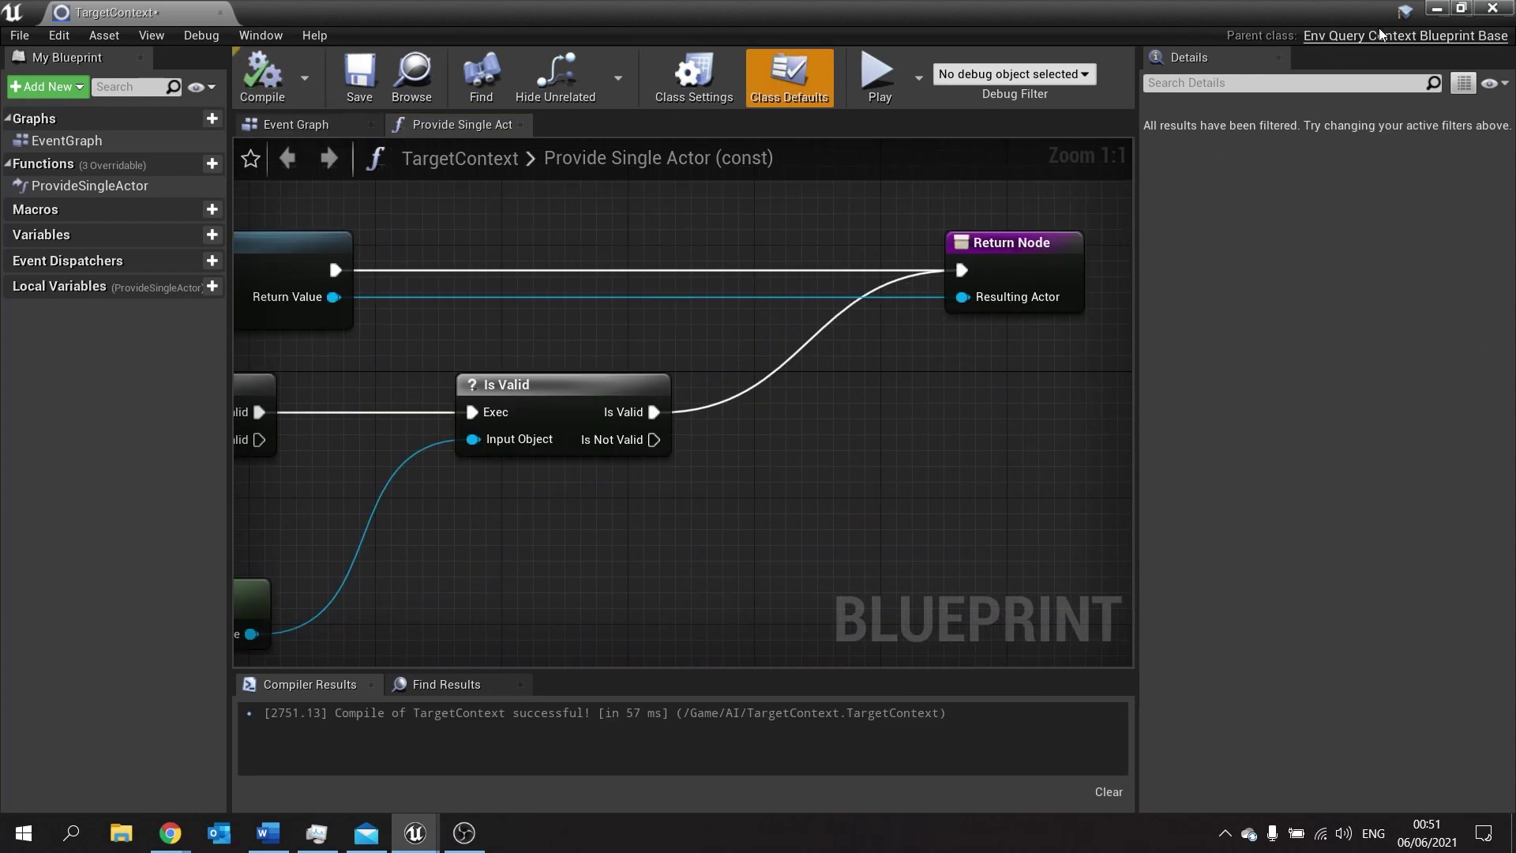
left_click(1435, 11)
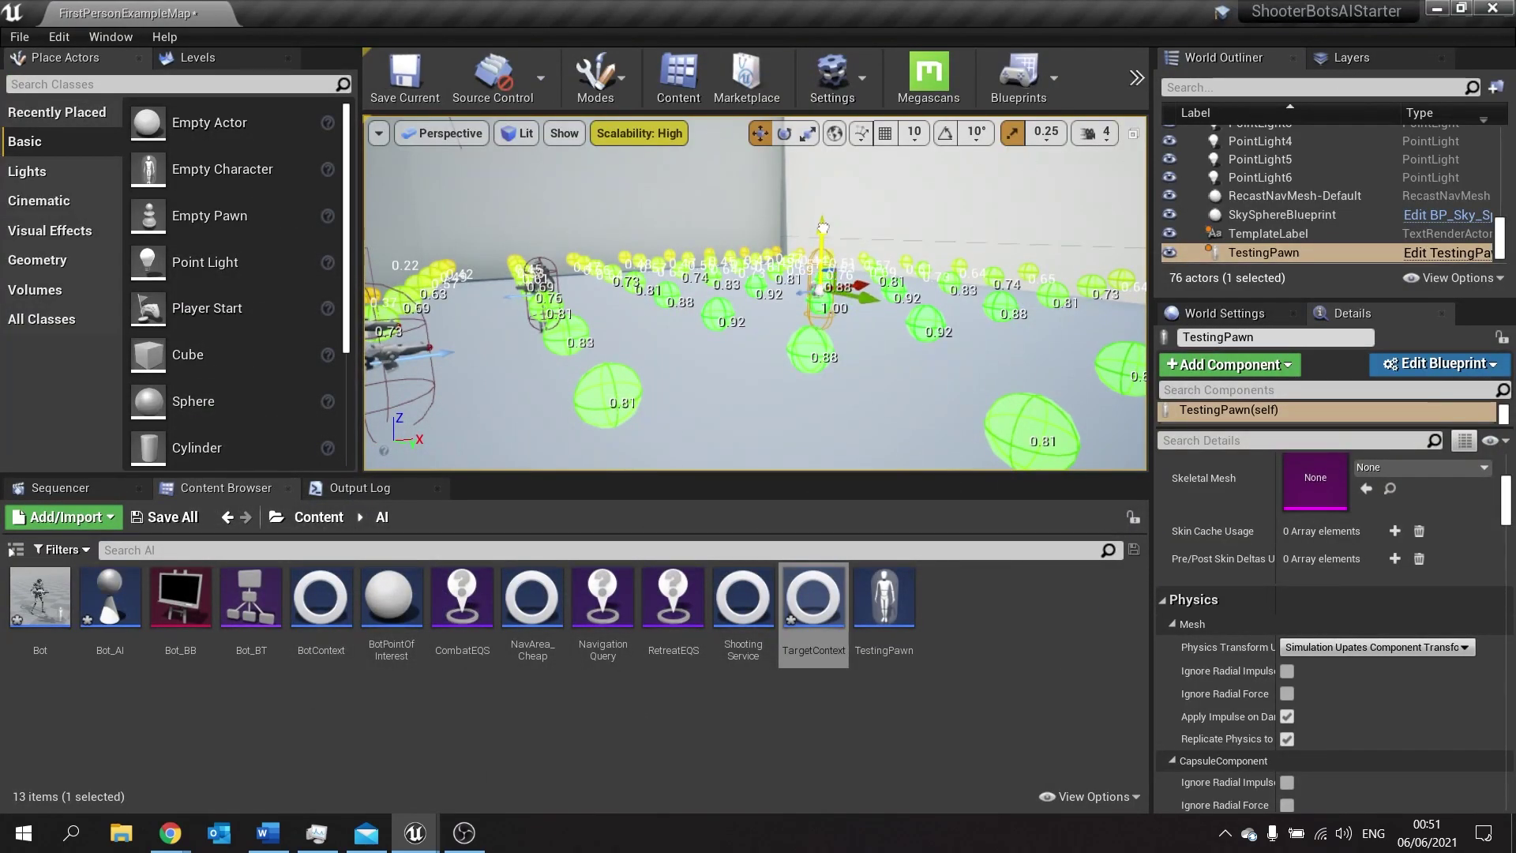
Move the TestingPawn to re-run RetreatEQS, then fly around the stairs inspecting the trace scores
left_click_drag(823, 228, 786, 150)
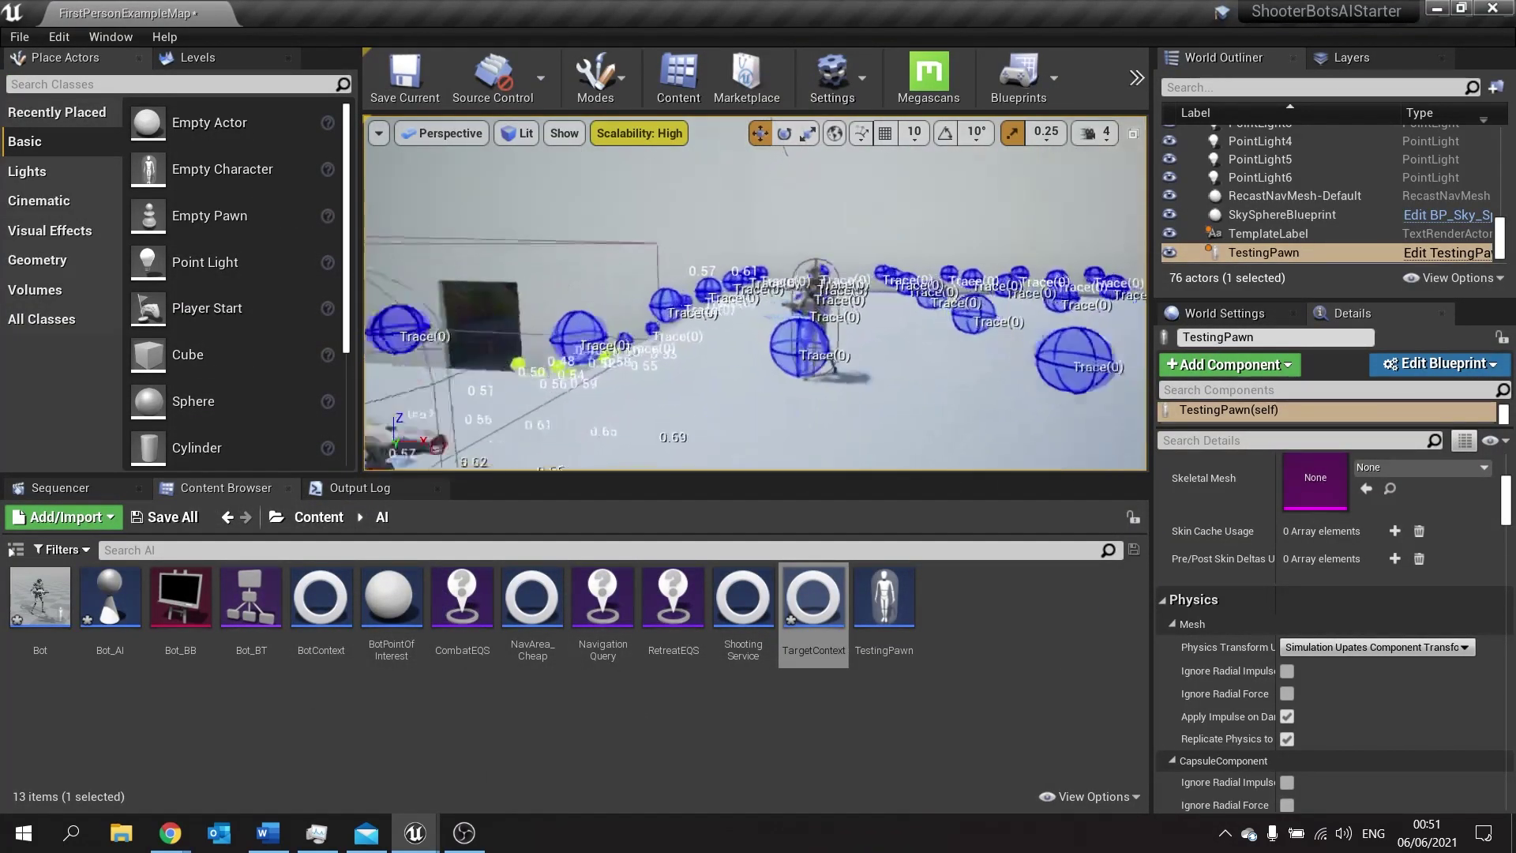
right_click_drag(785, 150, 837, 237)
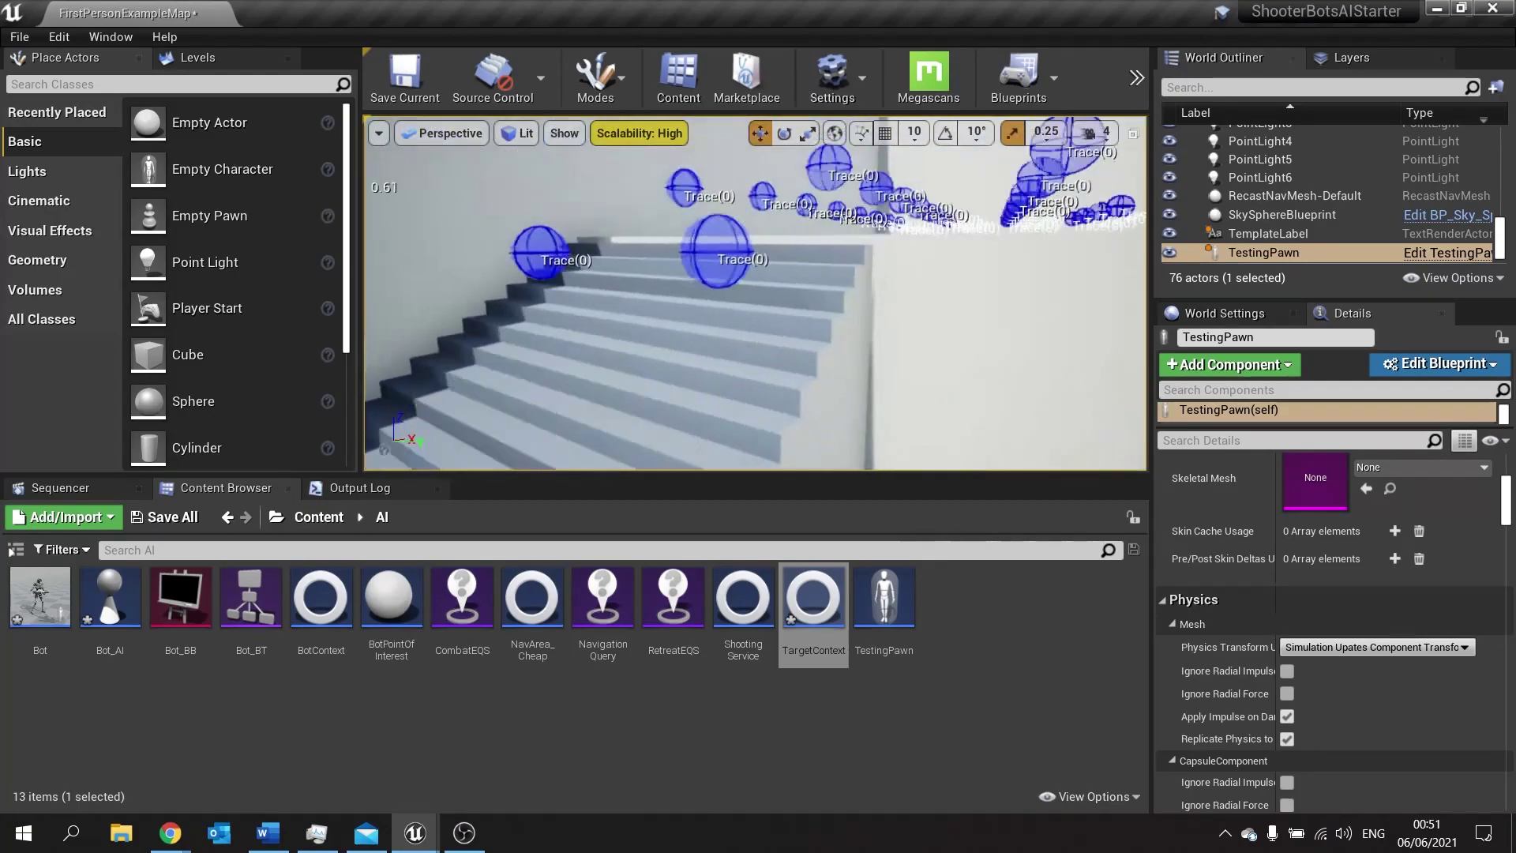
mouse_move(832, 295)
right_mouse_down()
mouse_move(863, 304)
mouse_move(795, 315)
right_mouse_up()
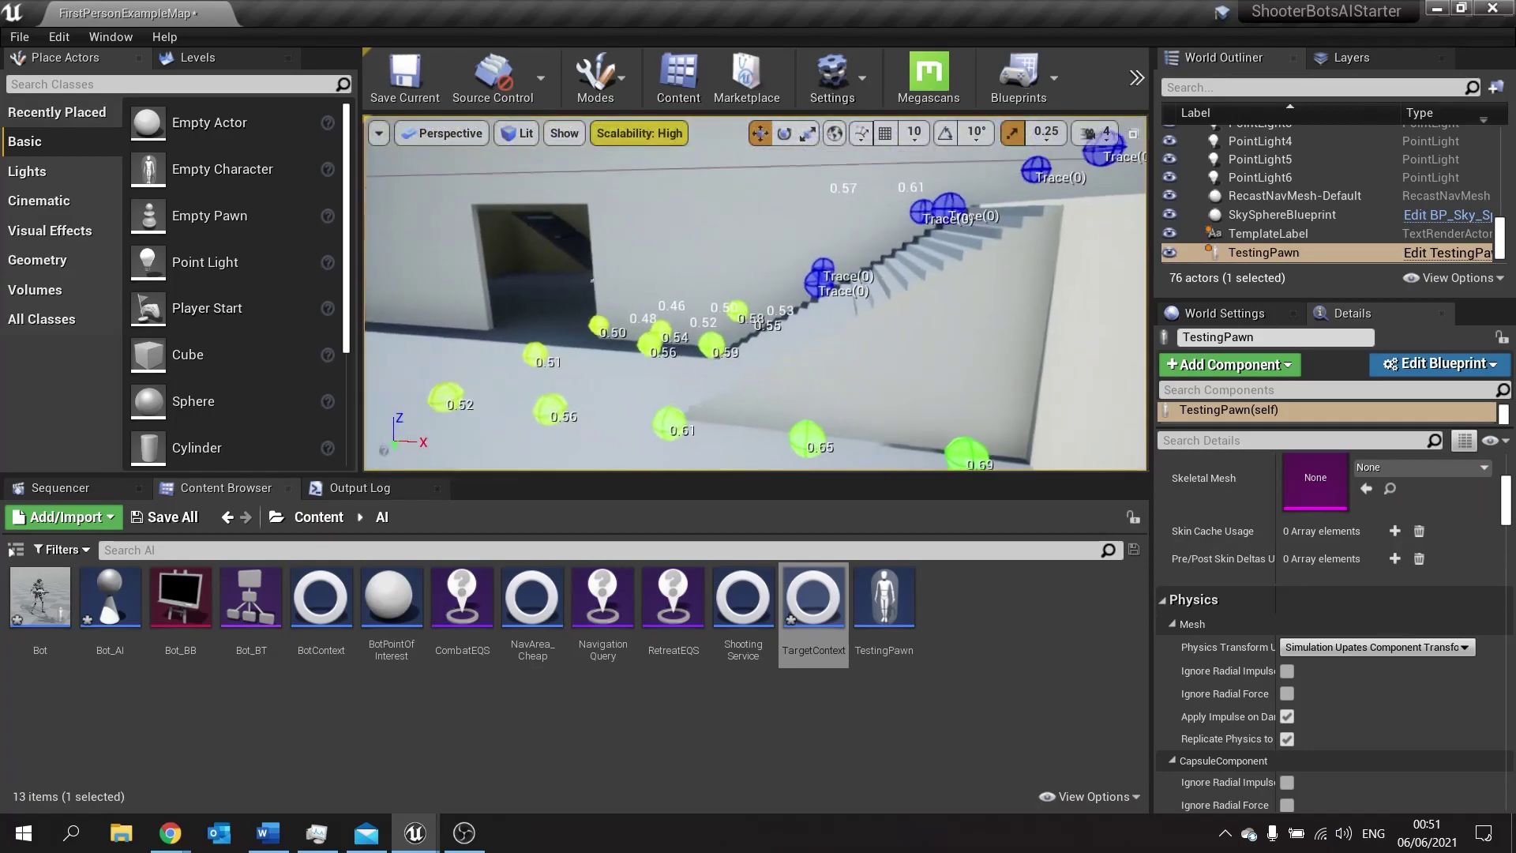
right_click_drag(755, 294, 755, 294)
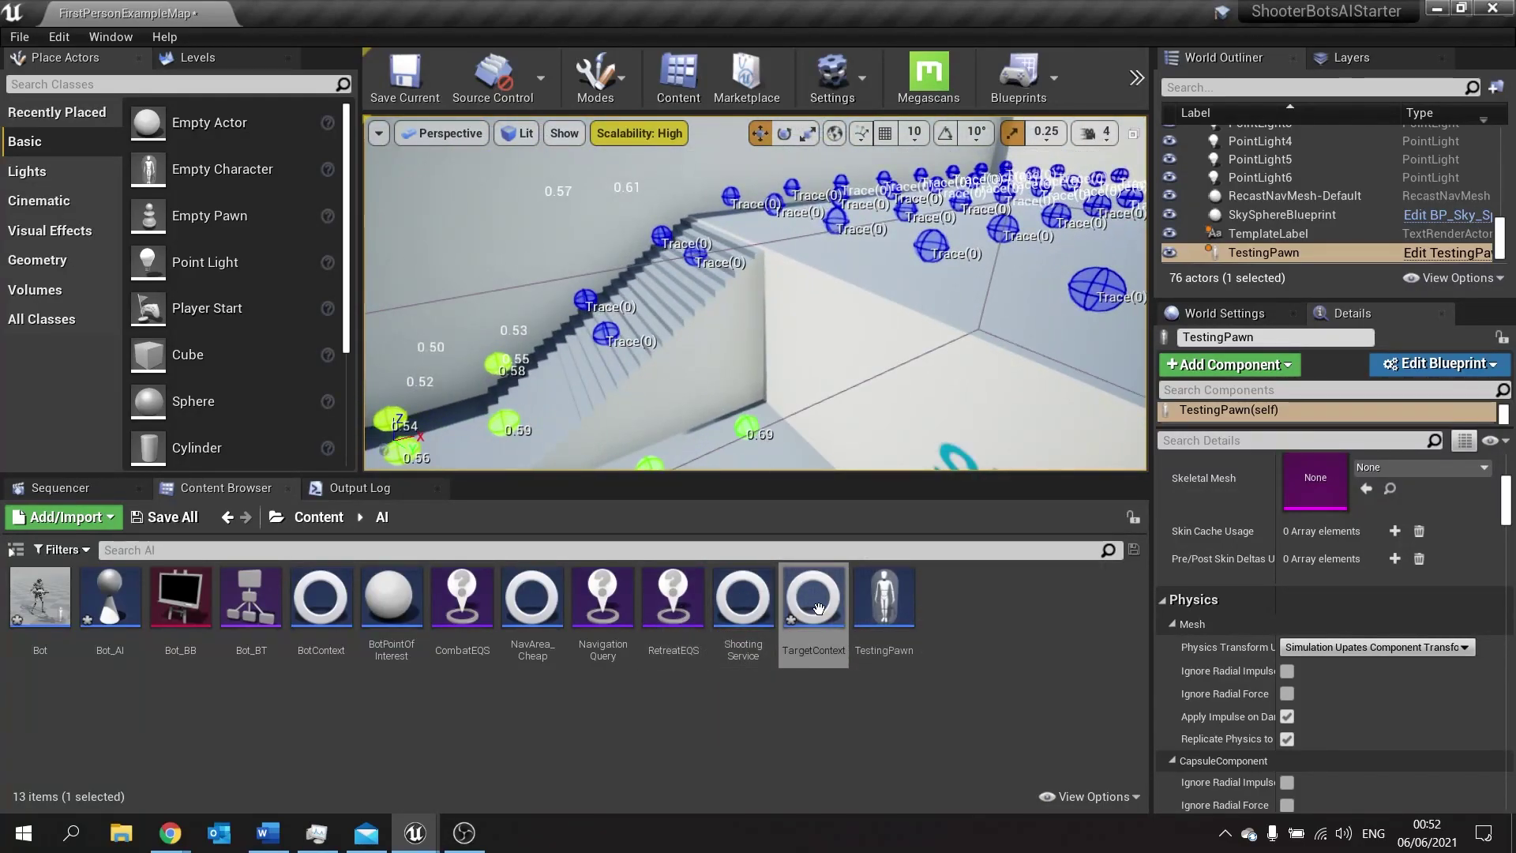
Connect TargetContext's entry exec to Is Valid and Get Focus Actor to Resulting Actor, then compile and save
double_click(825, 601)
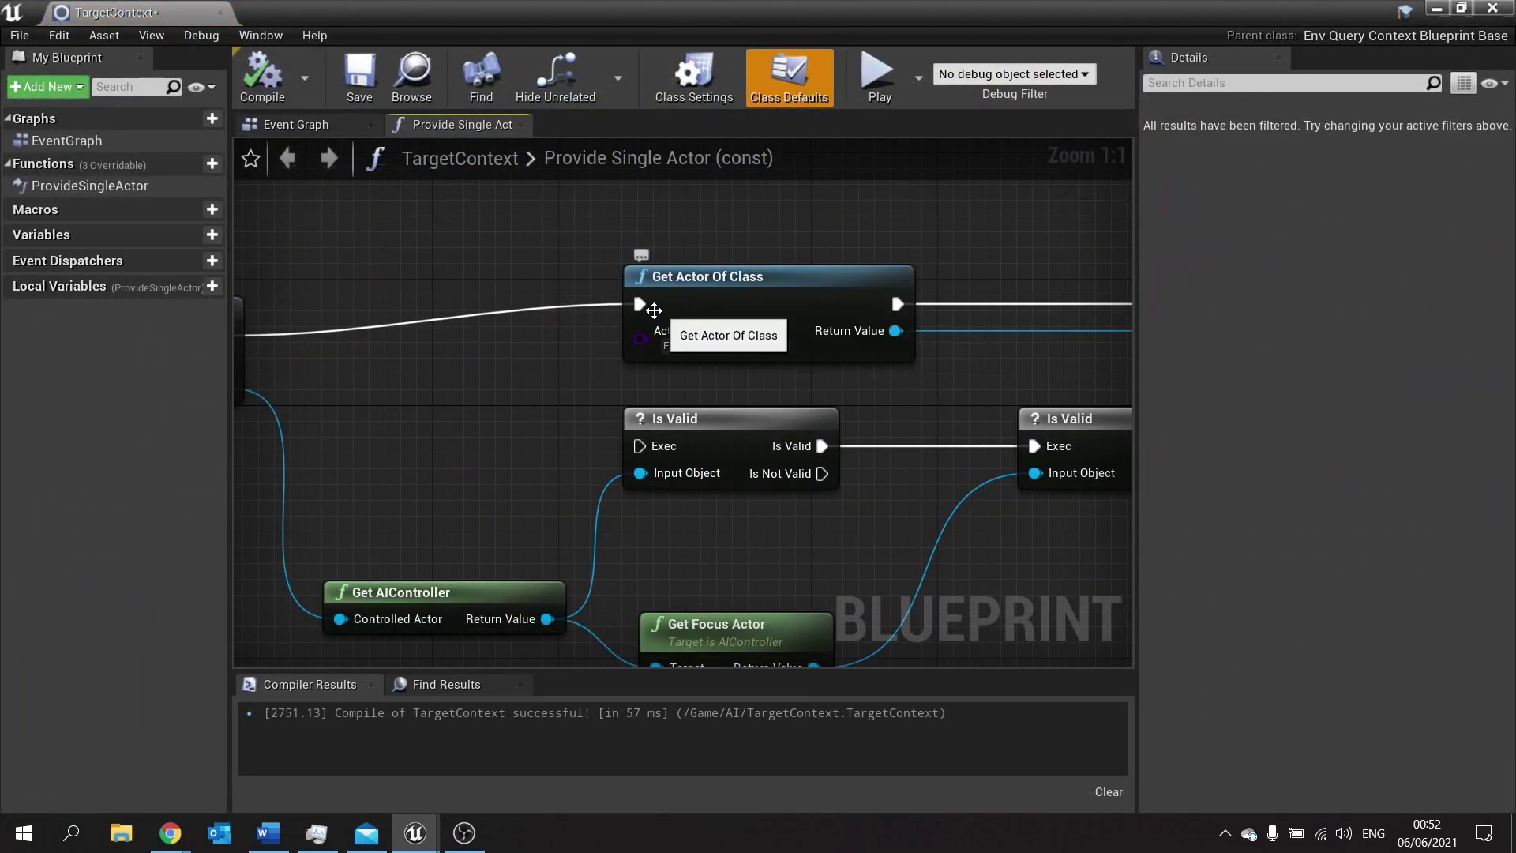
left_click(654, 310, "alt")
left_click_drag(639, 447, 294, 340)
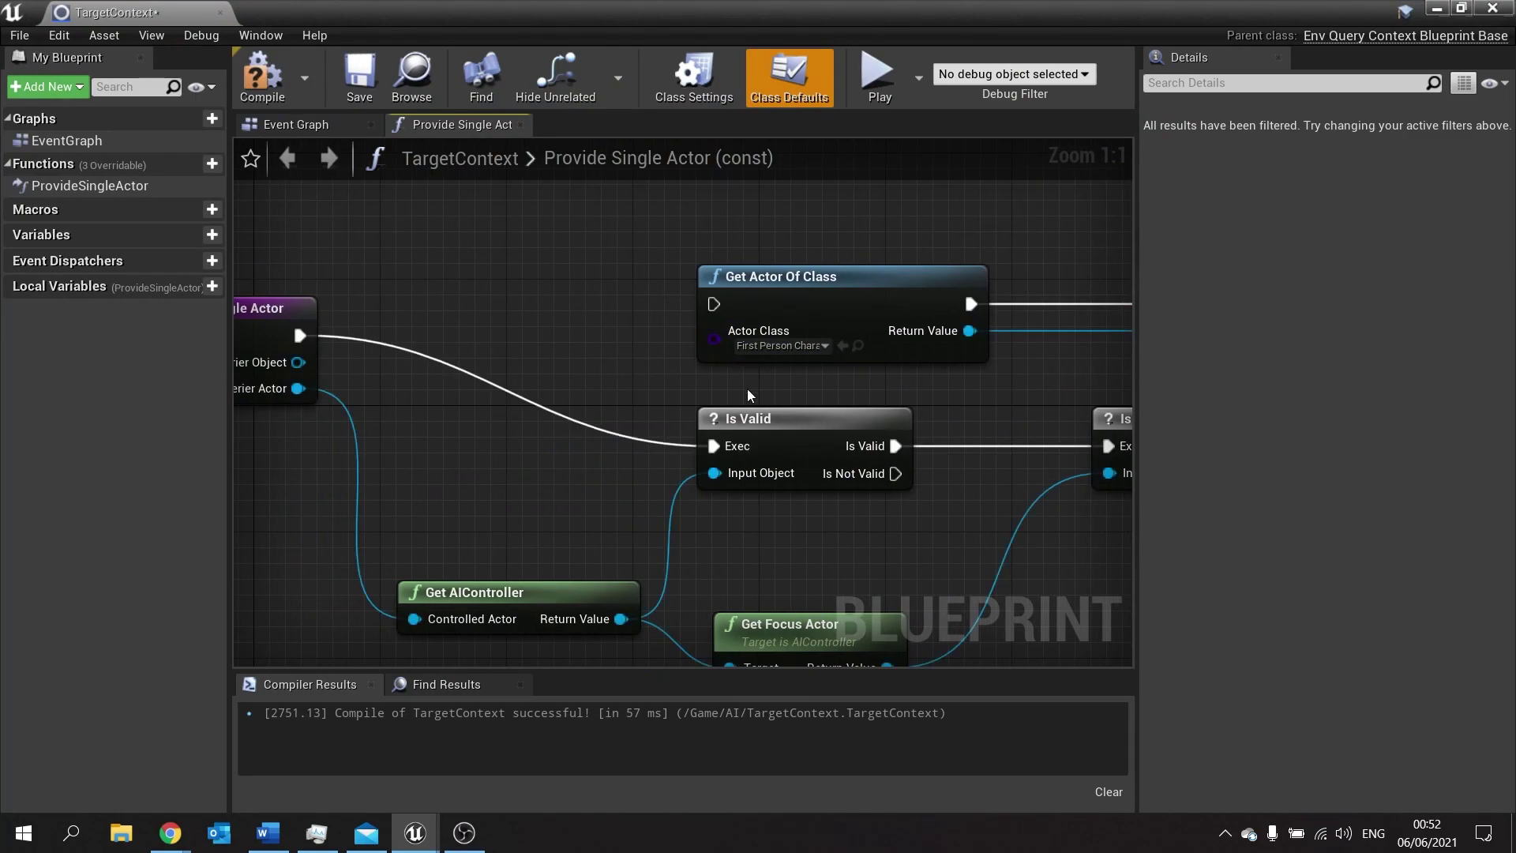
right_click_drag(750, 397, 410, 387)
left_click_drag(281, 642, 999, 301)
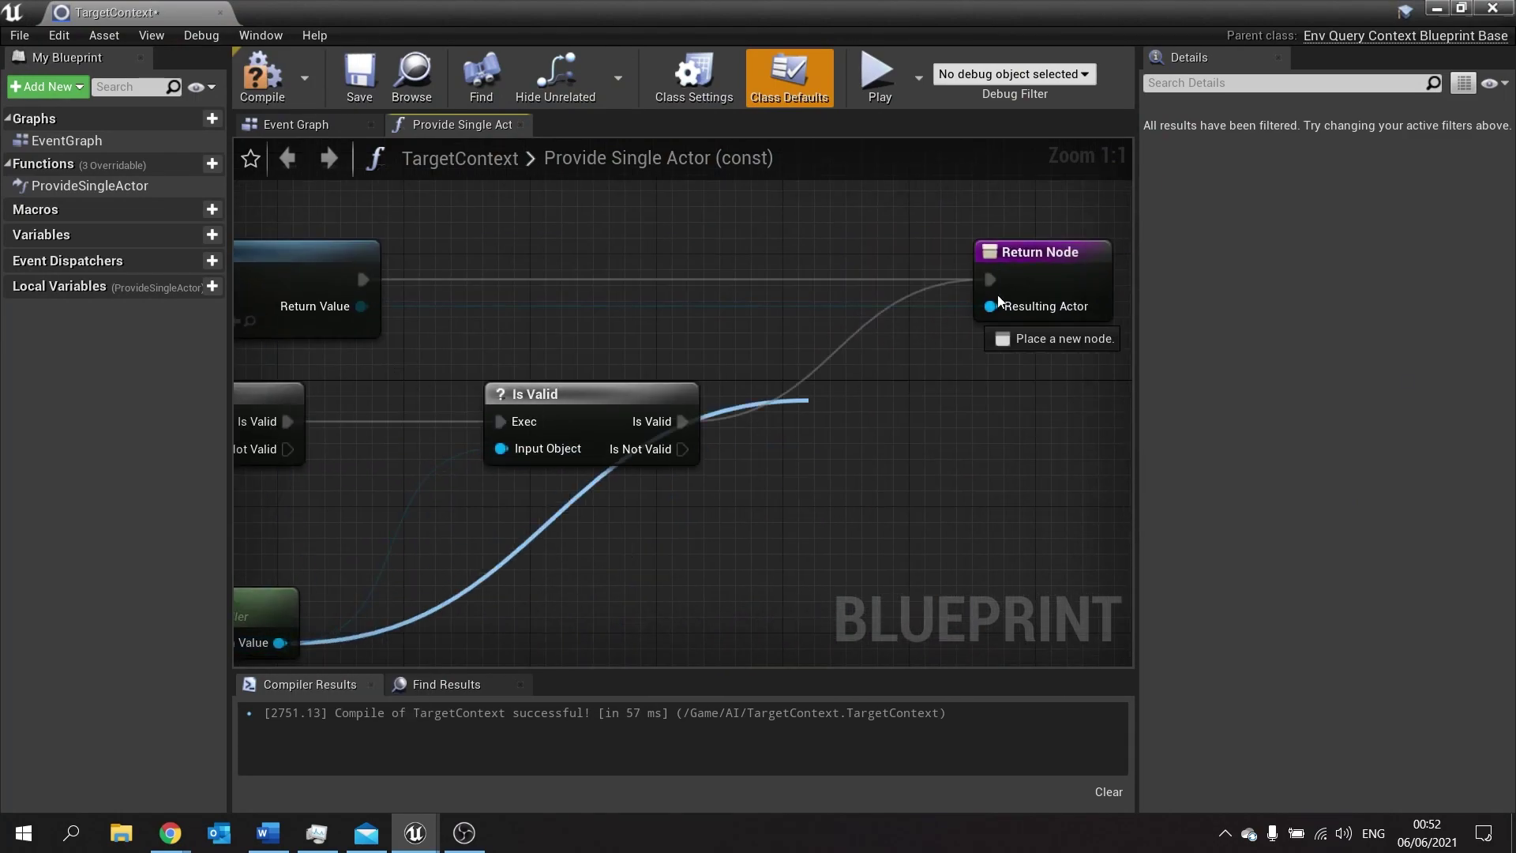
left_click(348, 87)
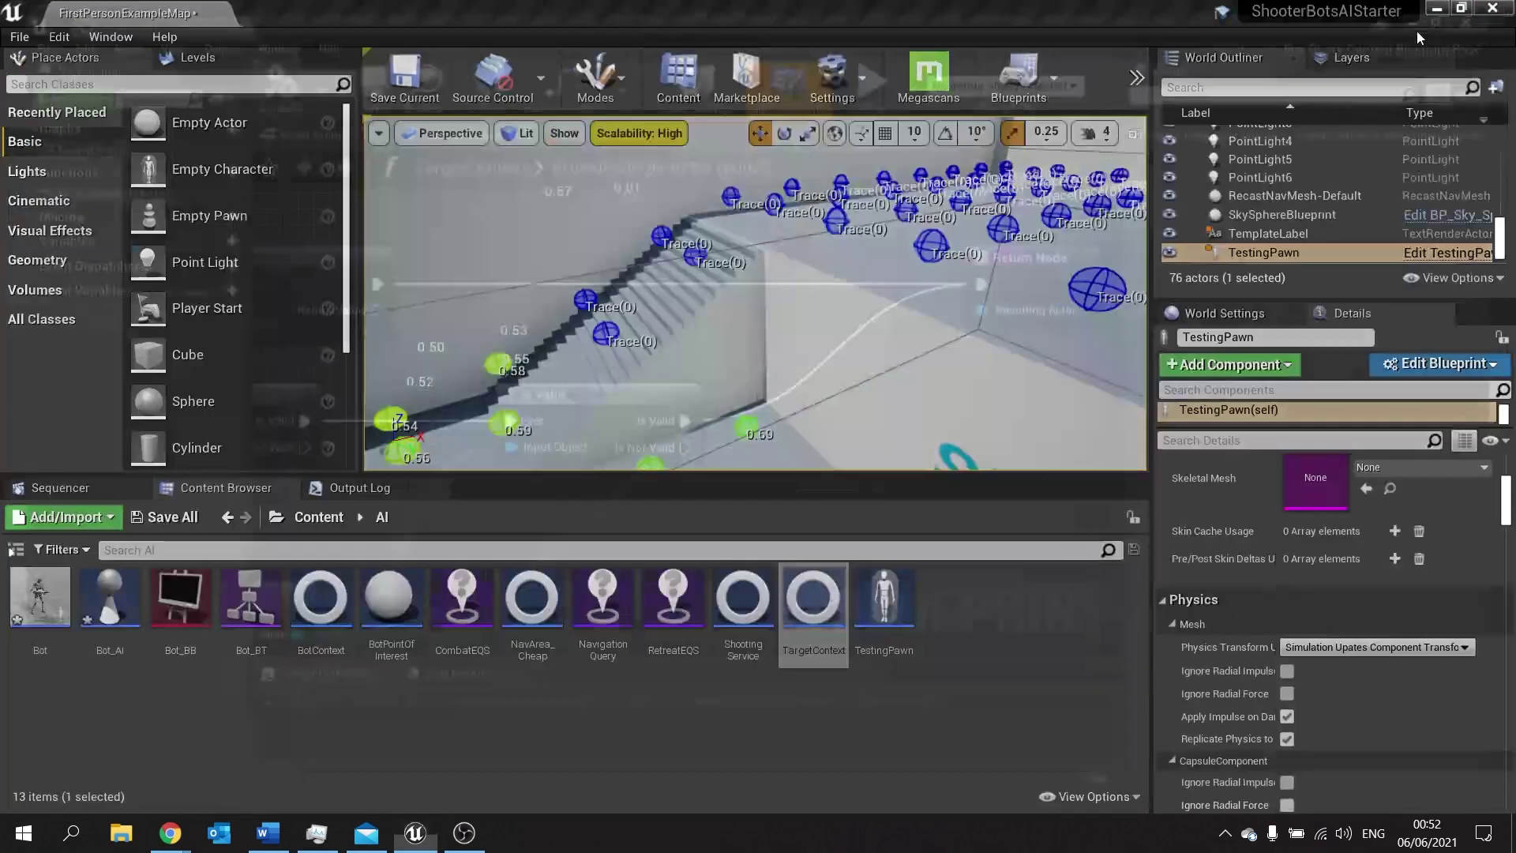
Close the TargetContext editor and start a play-in-editor session of the level
left_click(1492, 8)
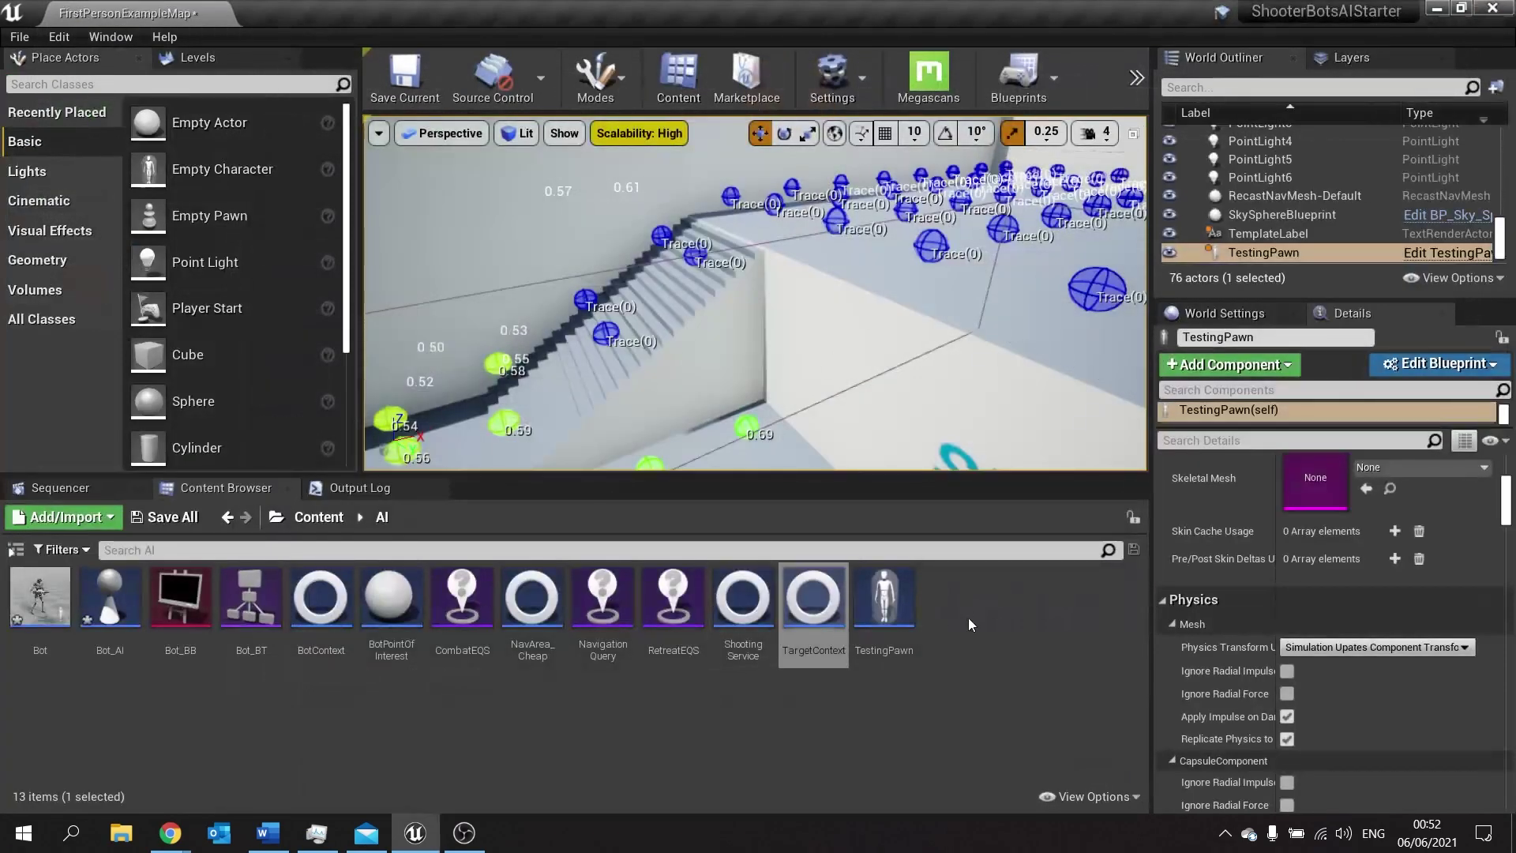
left_click(1138, 77)
left_click(1169, 214)
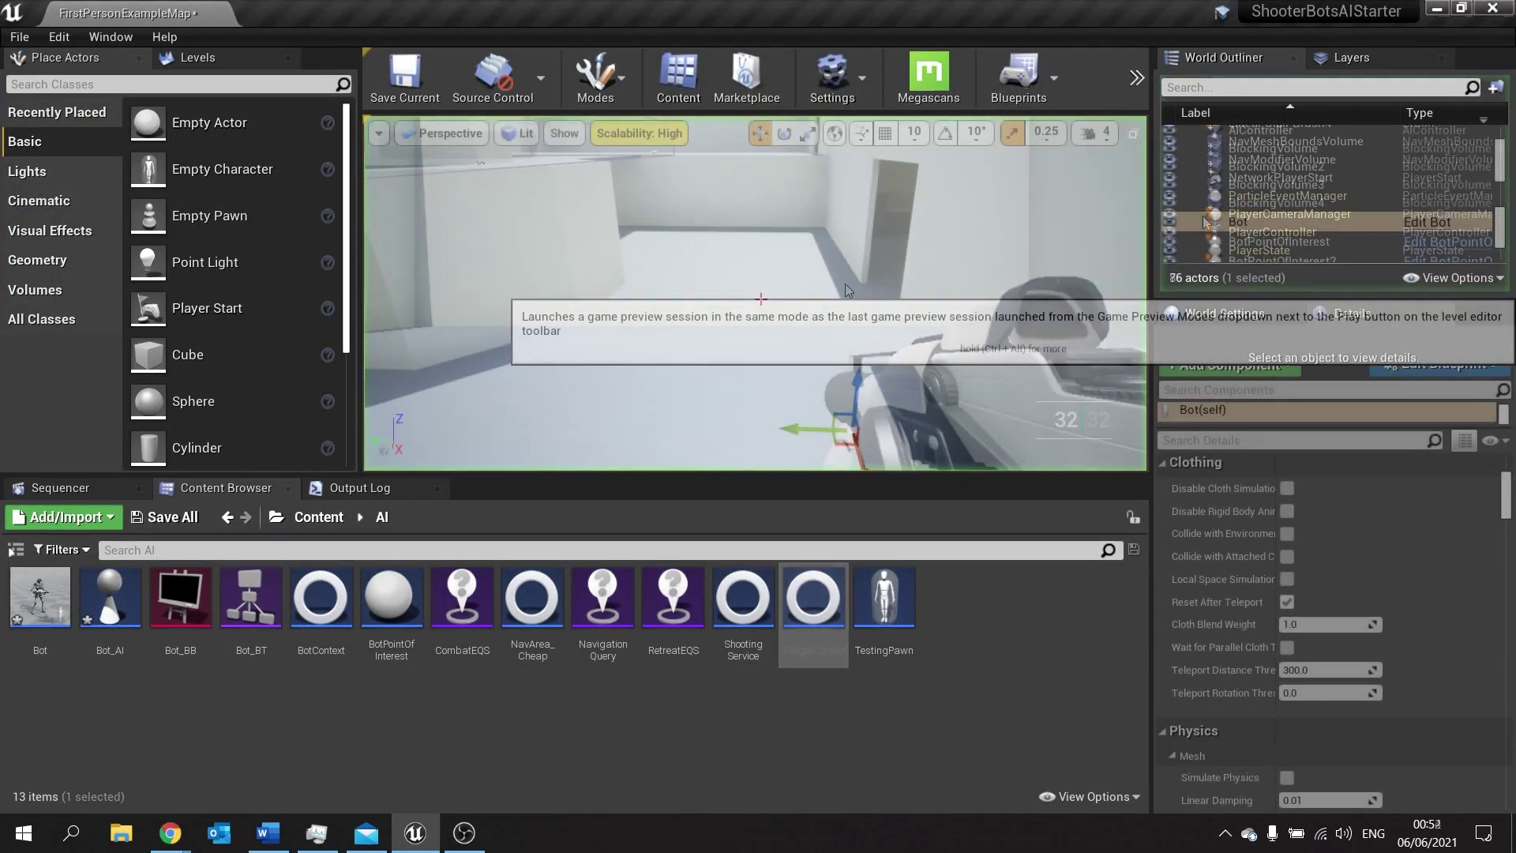
left_click(918, 302)
Fire repeatedly at the jumping bot and keep shooting as it retreats
left_click(919, 303)
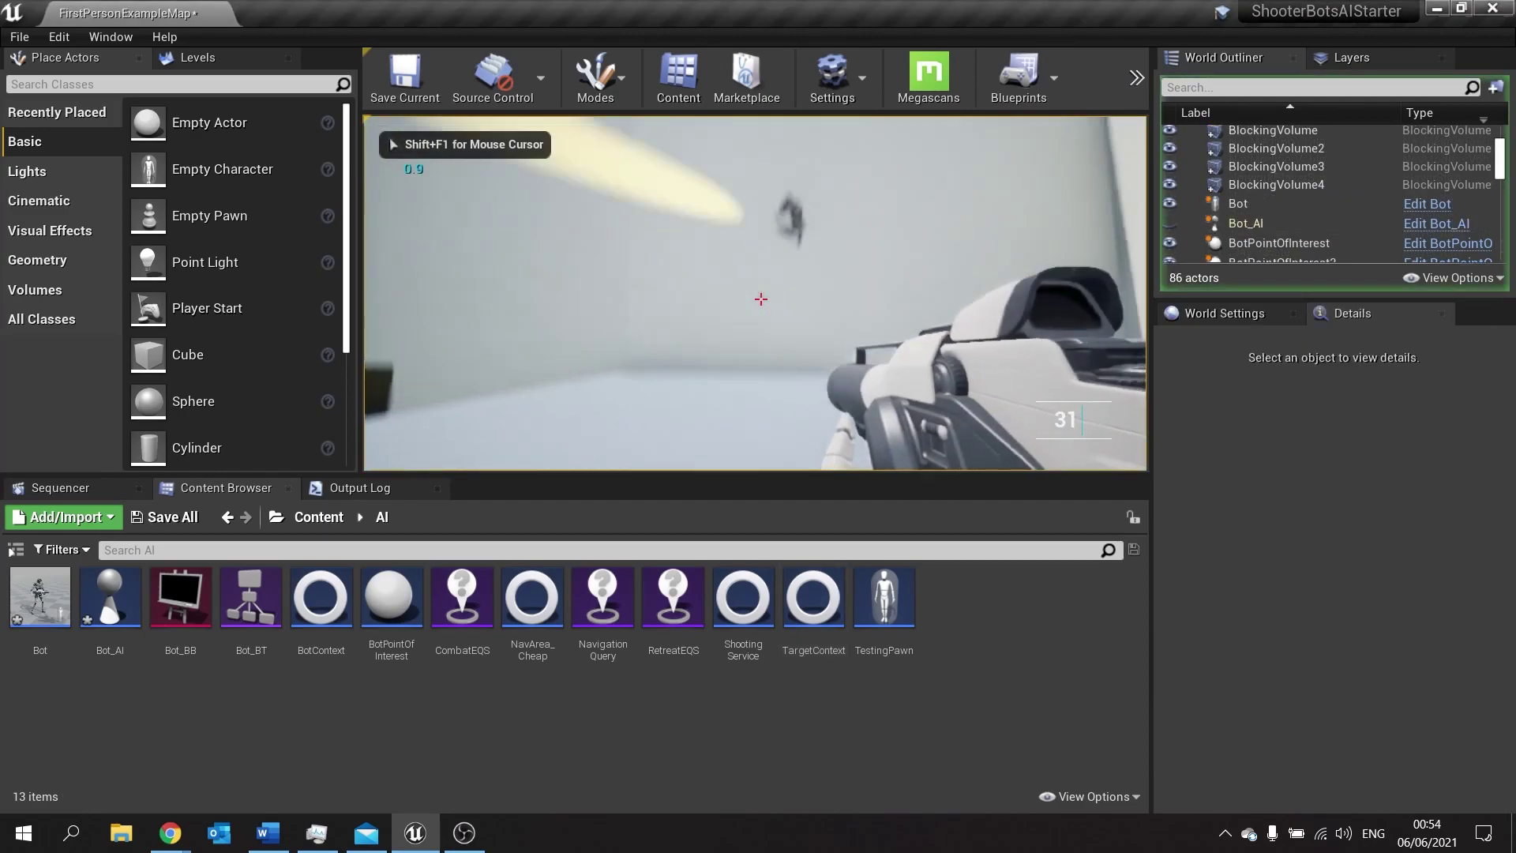
left_click(919, 302)
left_click(760, 299)
left_click(760, 299)
left_click(760, 298)
left_click(760, 298)
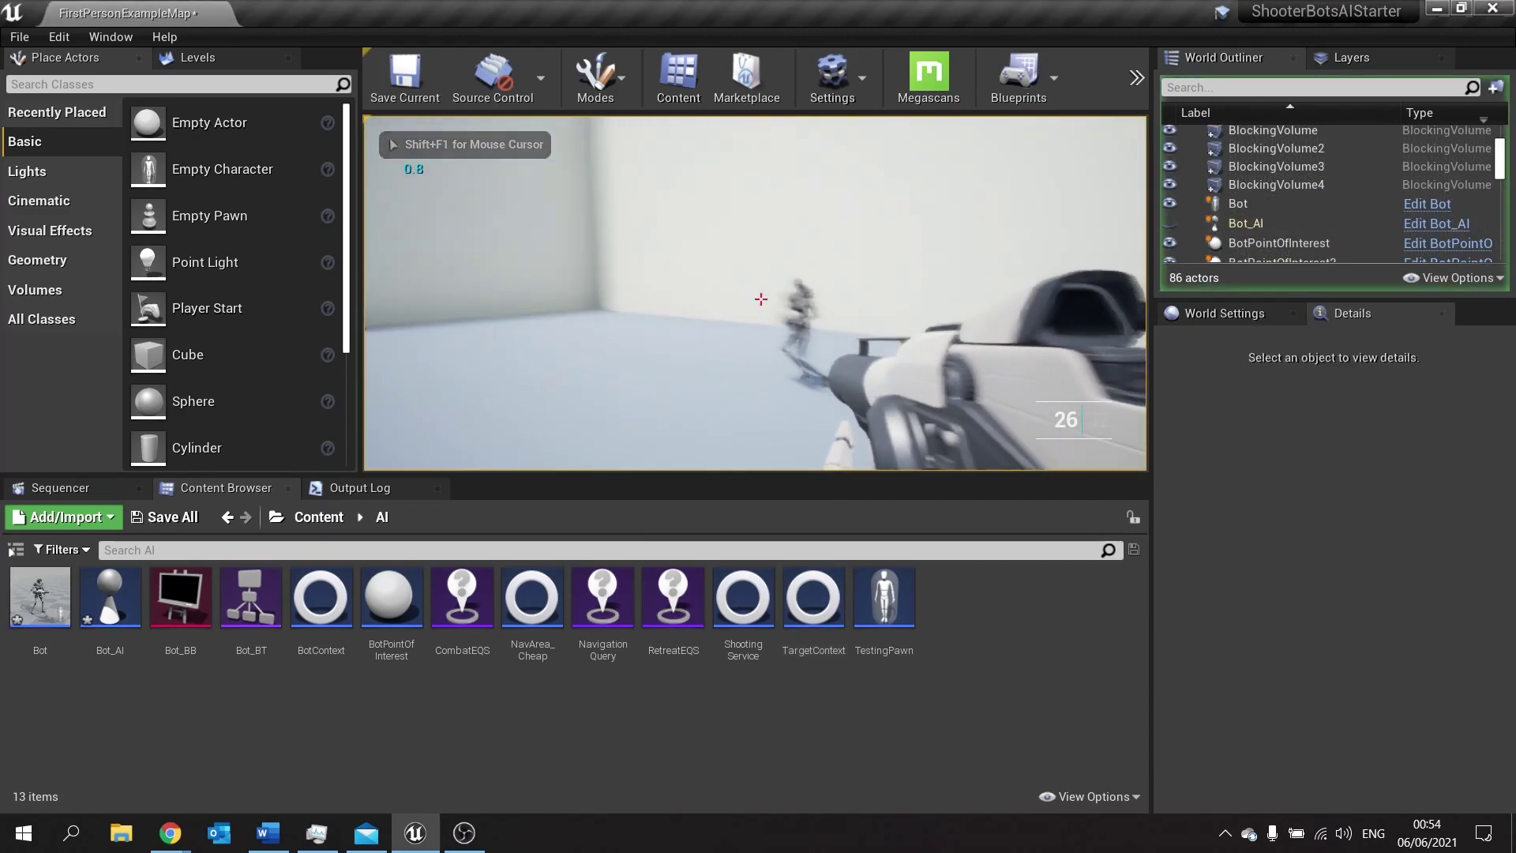
left_click(761, 298)
left_click(760, 298)
left_click(761, 299)
left_click(760, 298)
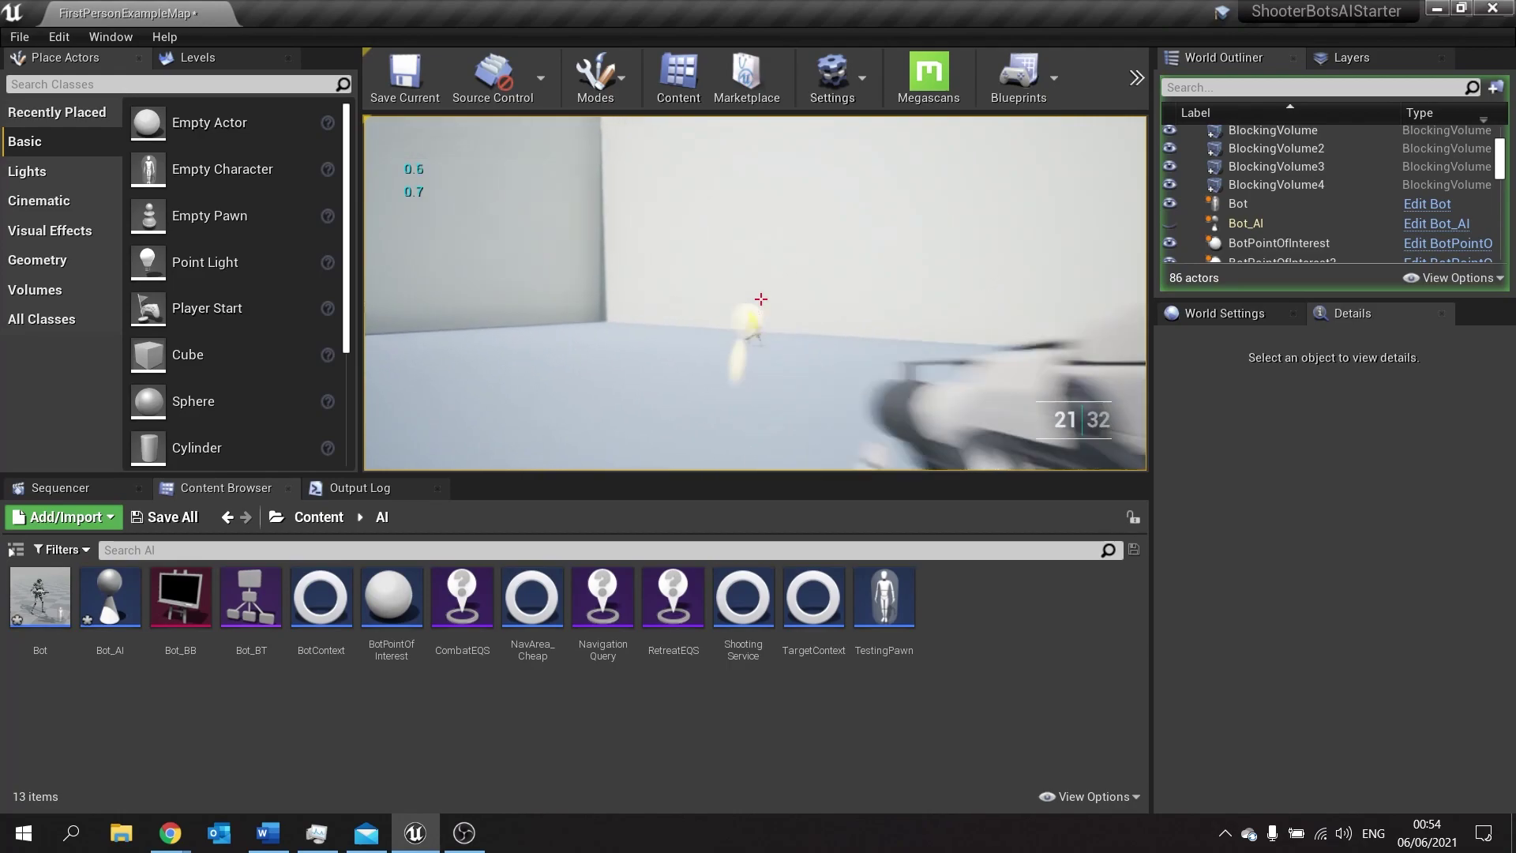
left_click(760, 298)
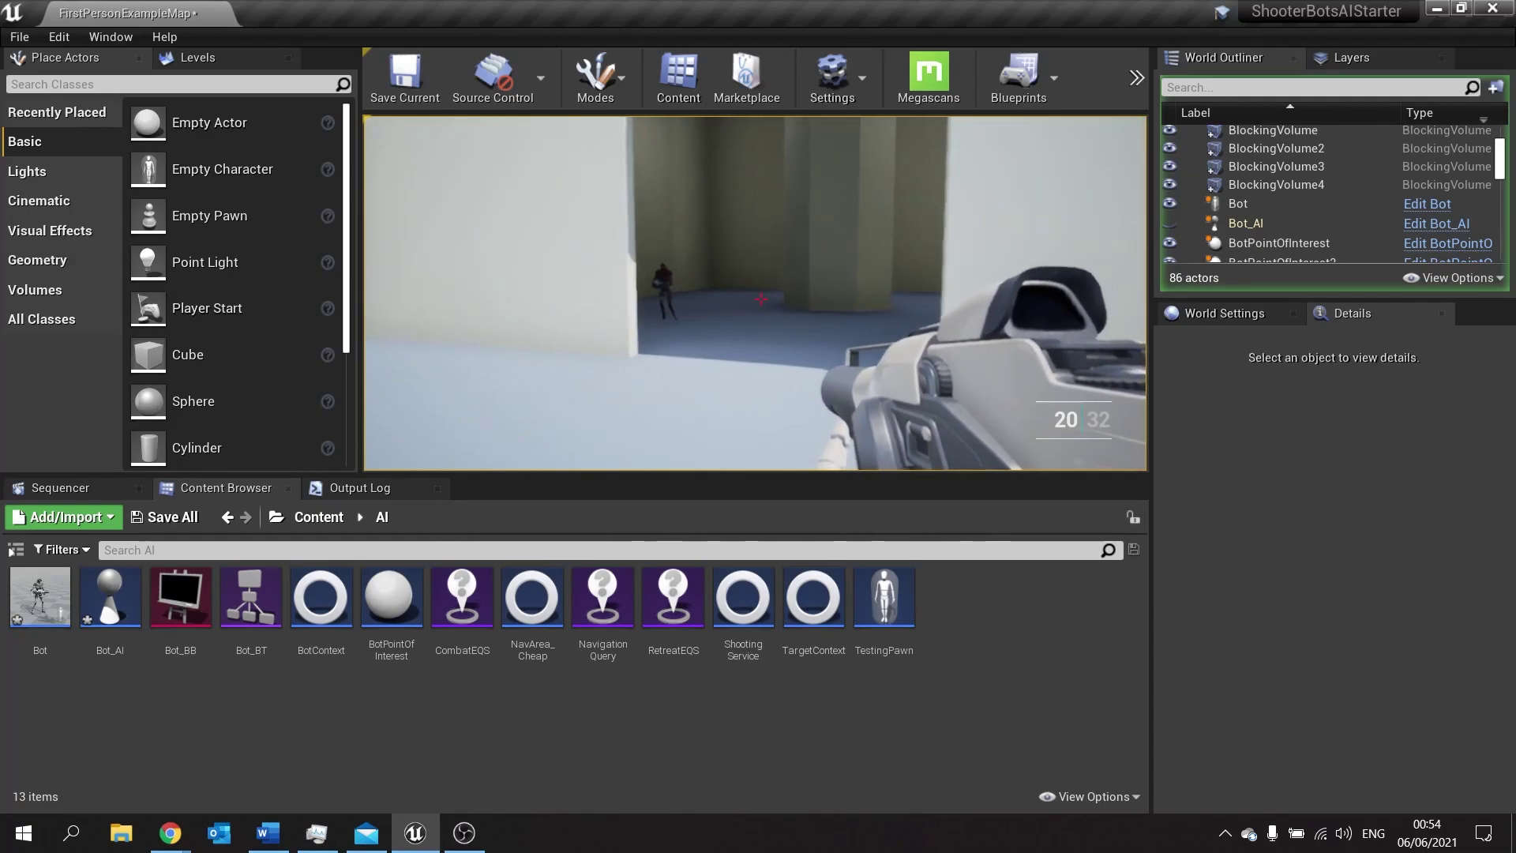
left_click(761, 299)
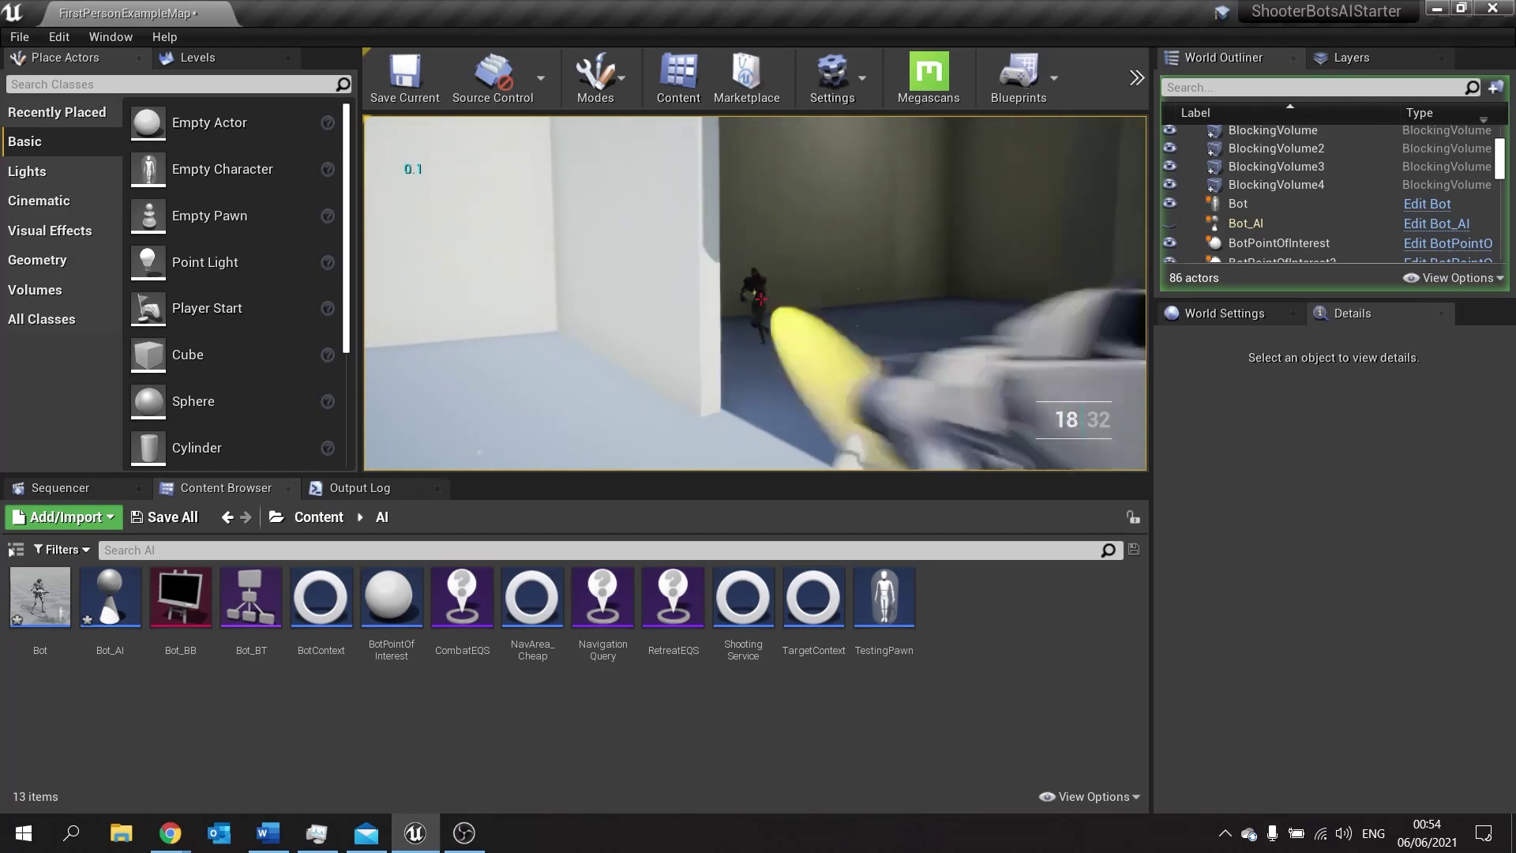